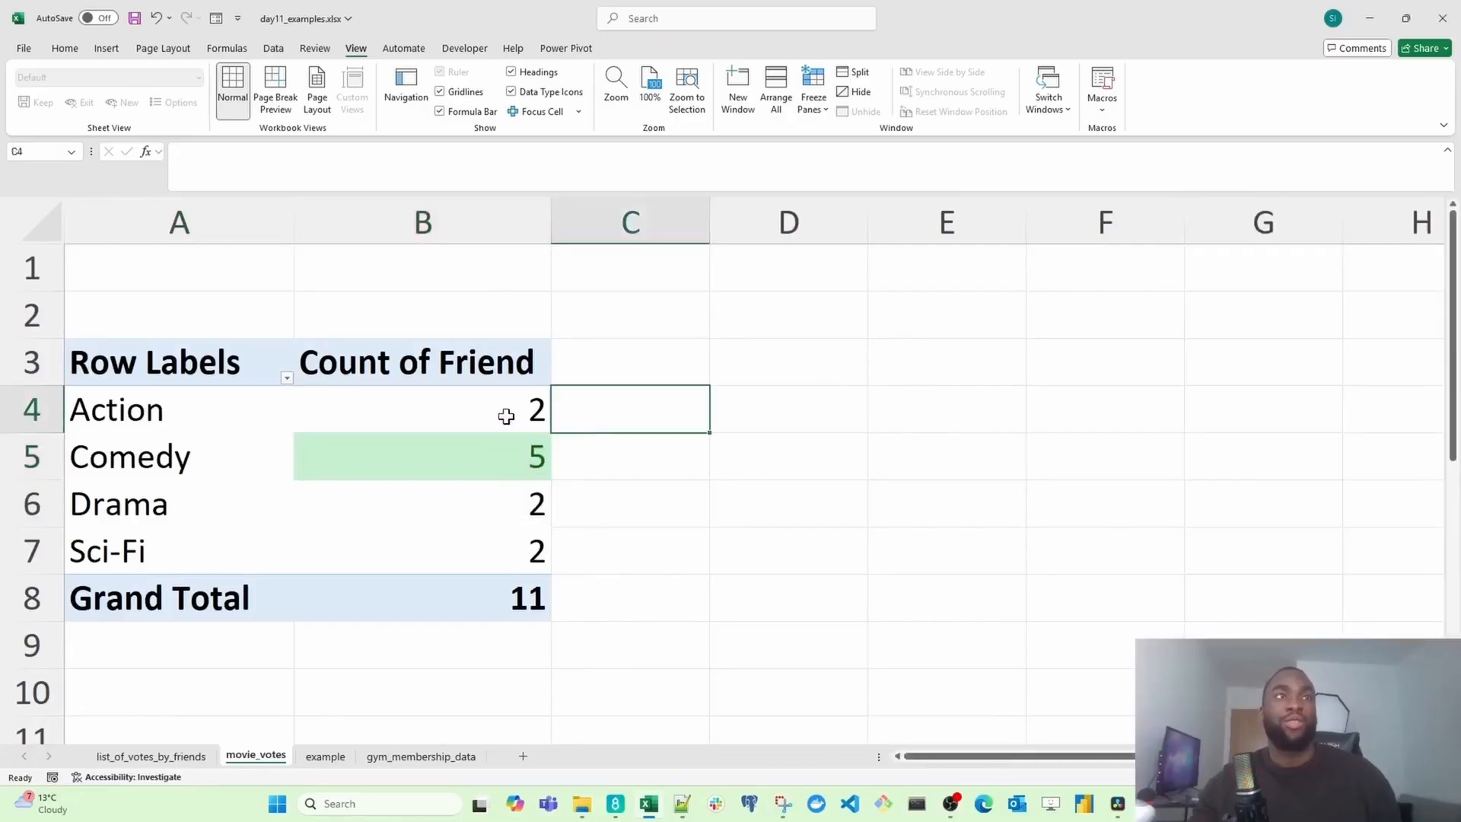
# Step: Examine the Count of Friend by genre pivot table on the movie_votes sheet
pyautogui.click(505, 415)
pyautogui.click(492, 508)
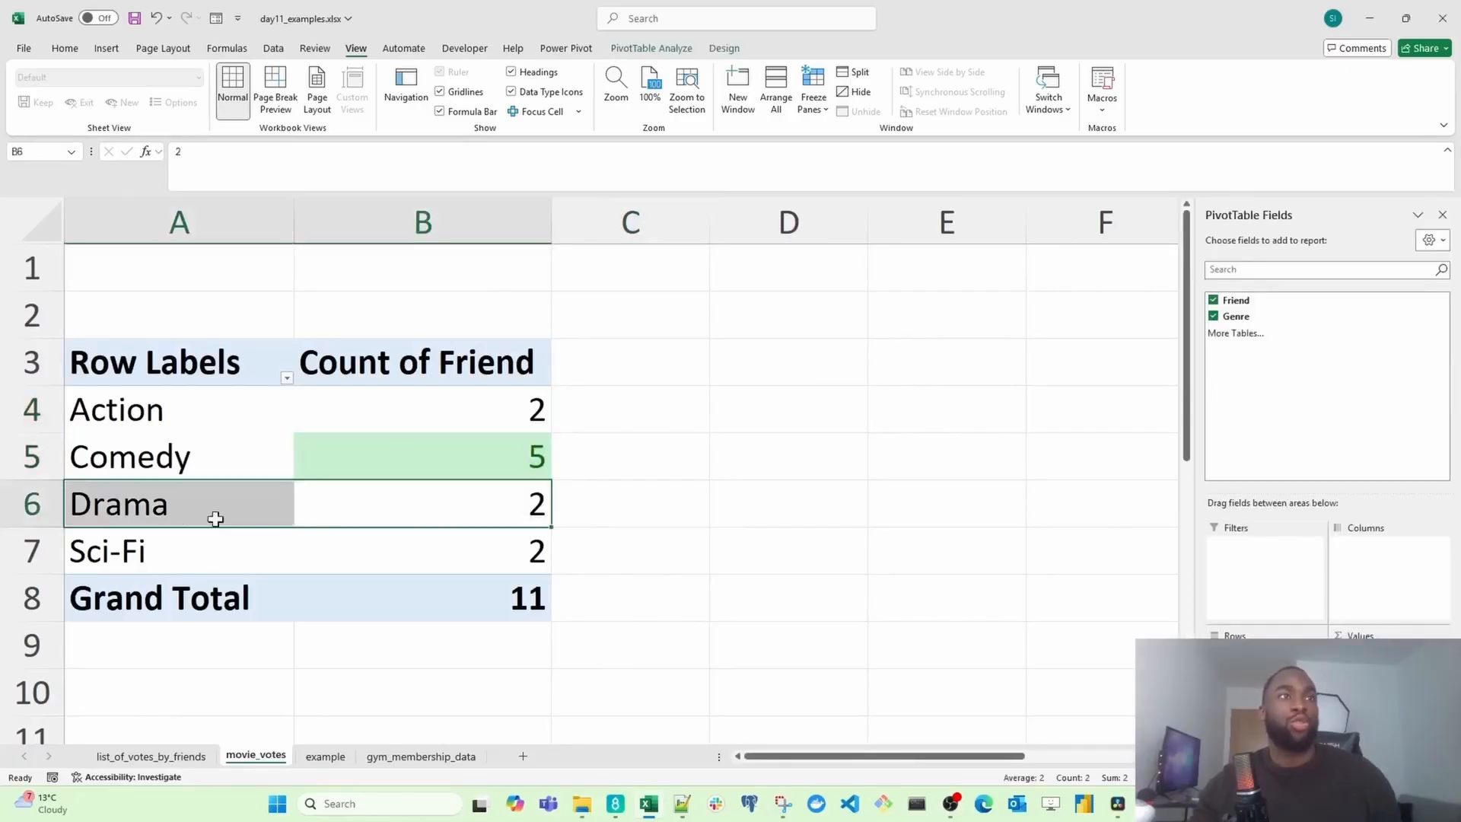
pyautogui.click(377, 546)
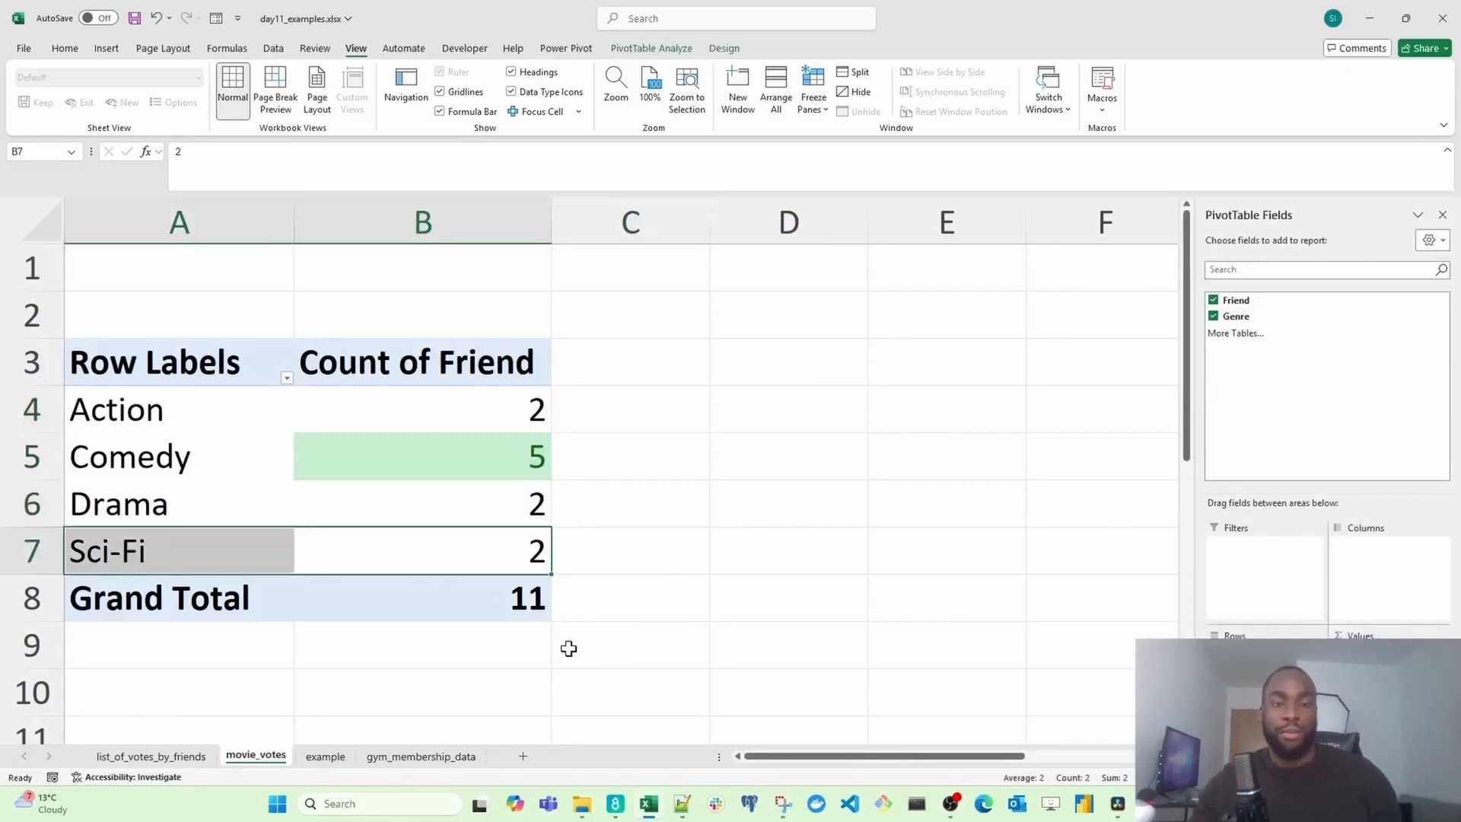
pyautogui.click(700, 520)
pyautogui.moveTo(517, 368); pyautogui.dragTo(186, 597)
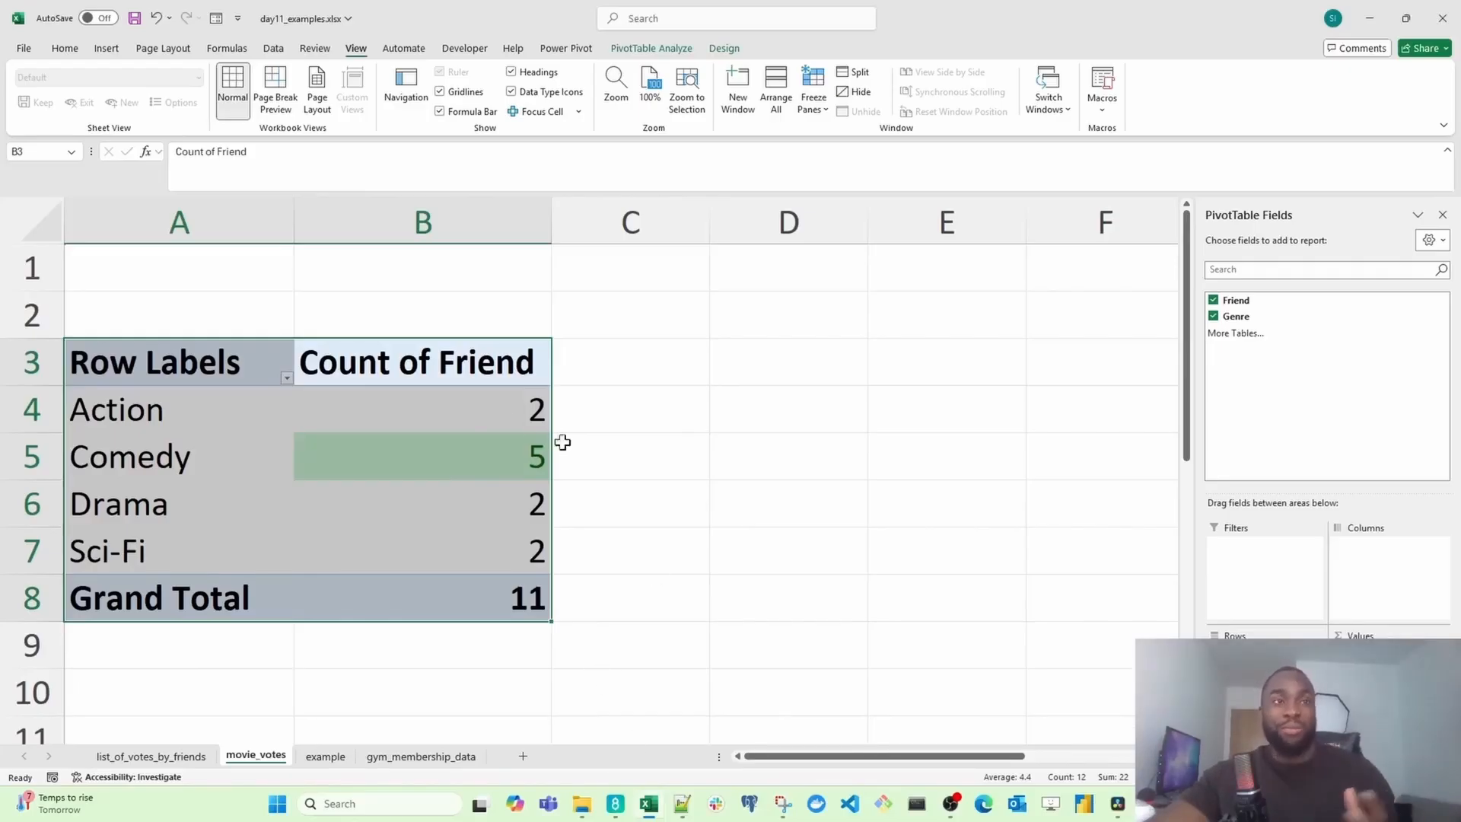
# Step: Switch to the example sheet and review its Date, Product, Category, Sales ($) and Quantity Sold columns
pyautogui.click(326, 756)
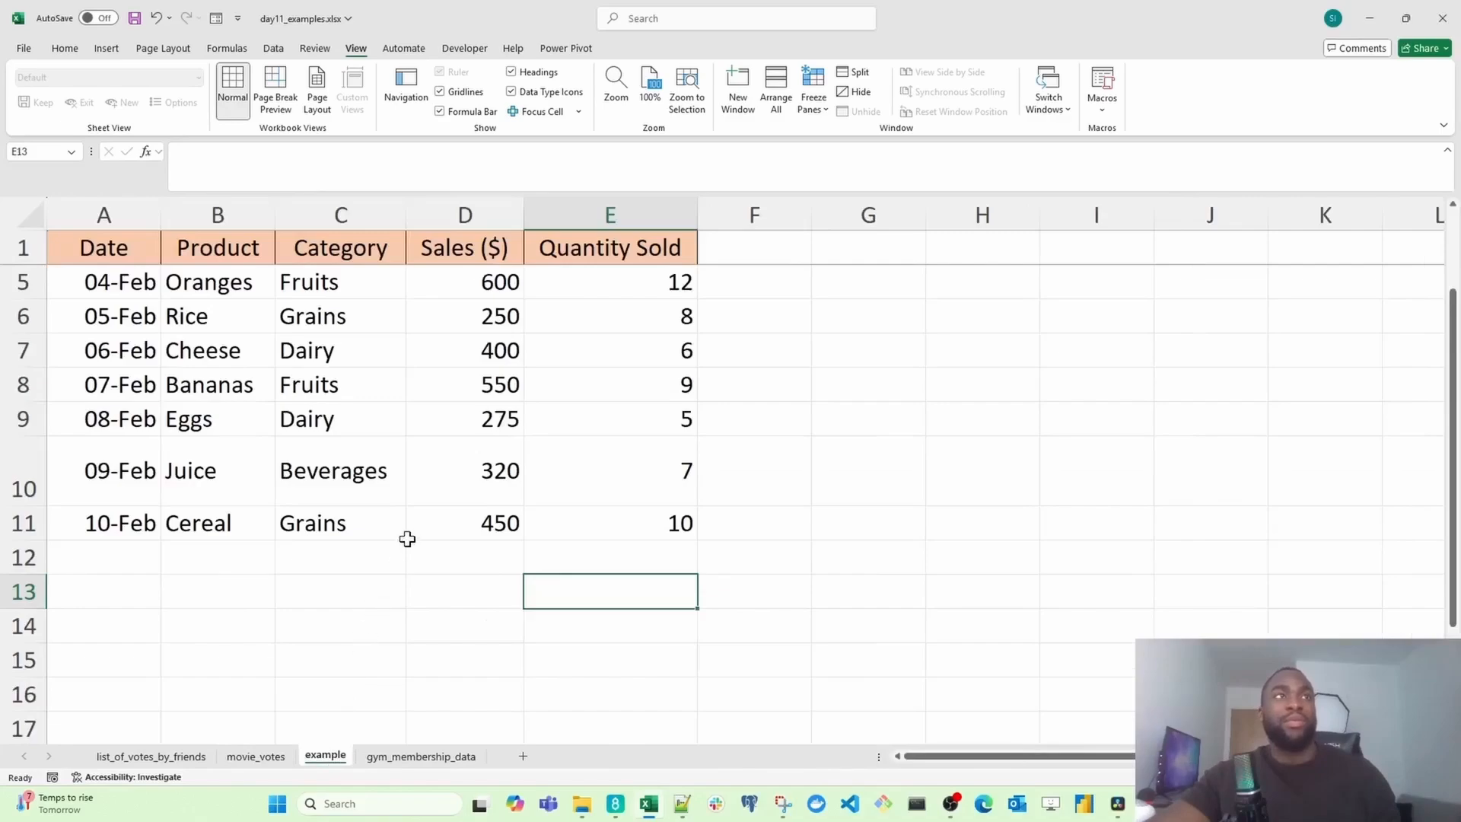
pyautogui.scroll(1, 408, 542)
pyautogui.scroll(-1, 126, 260)
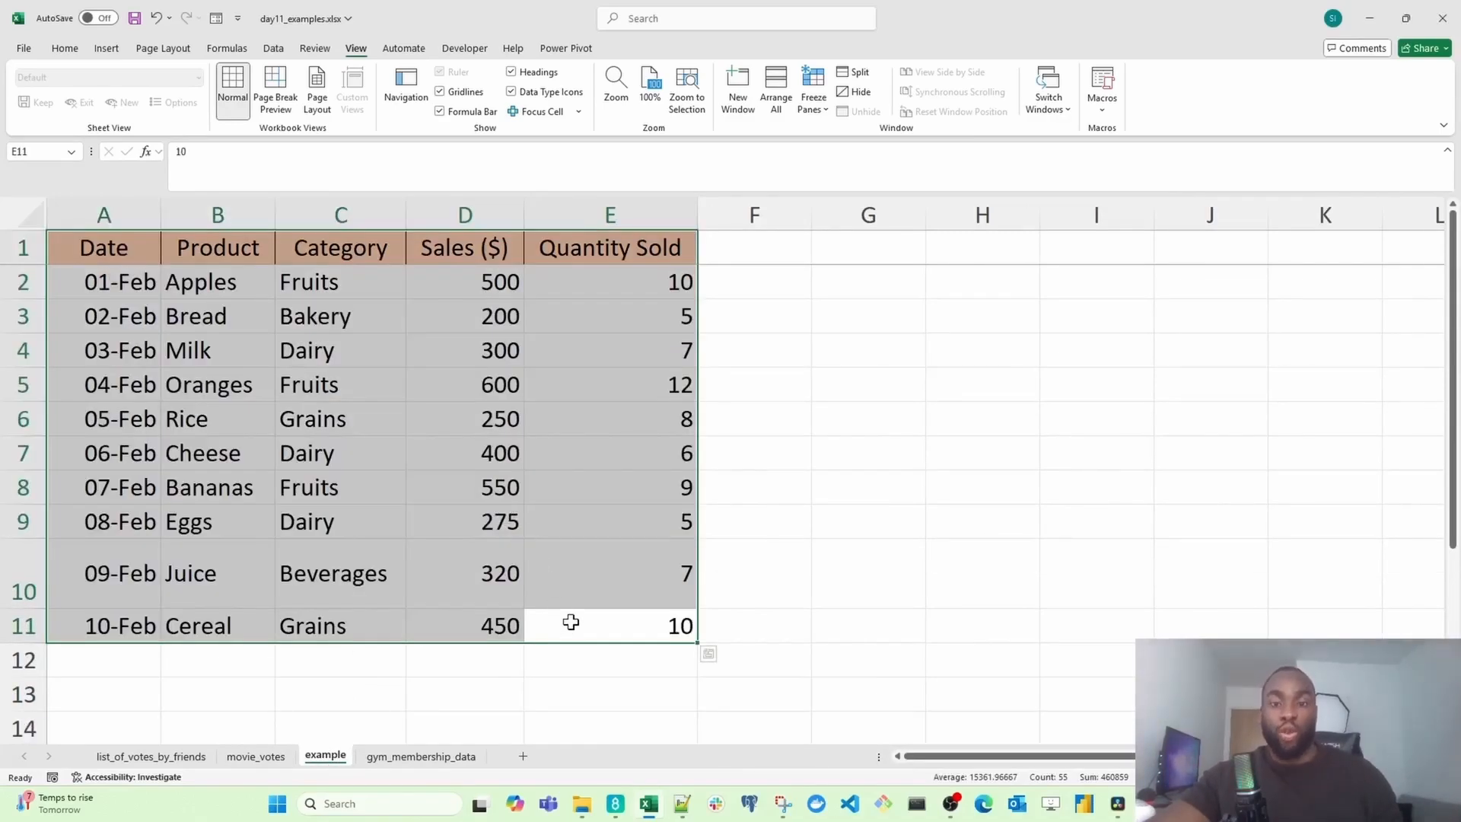
pyautogui.click(232, 213)
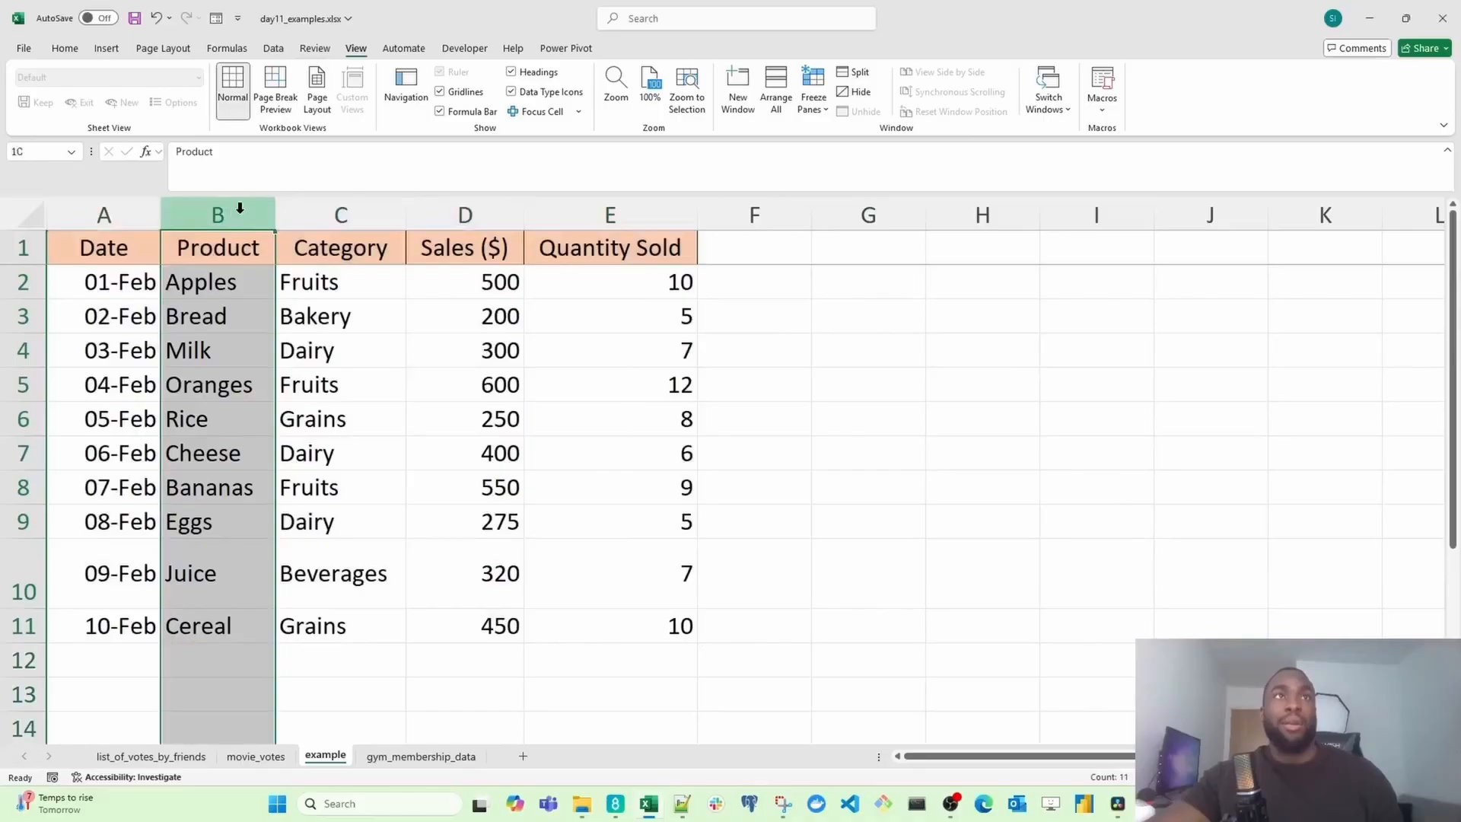
pyautogui.click(319, 209)
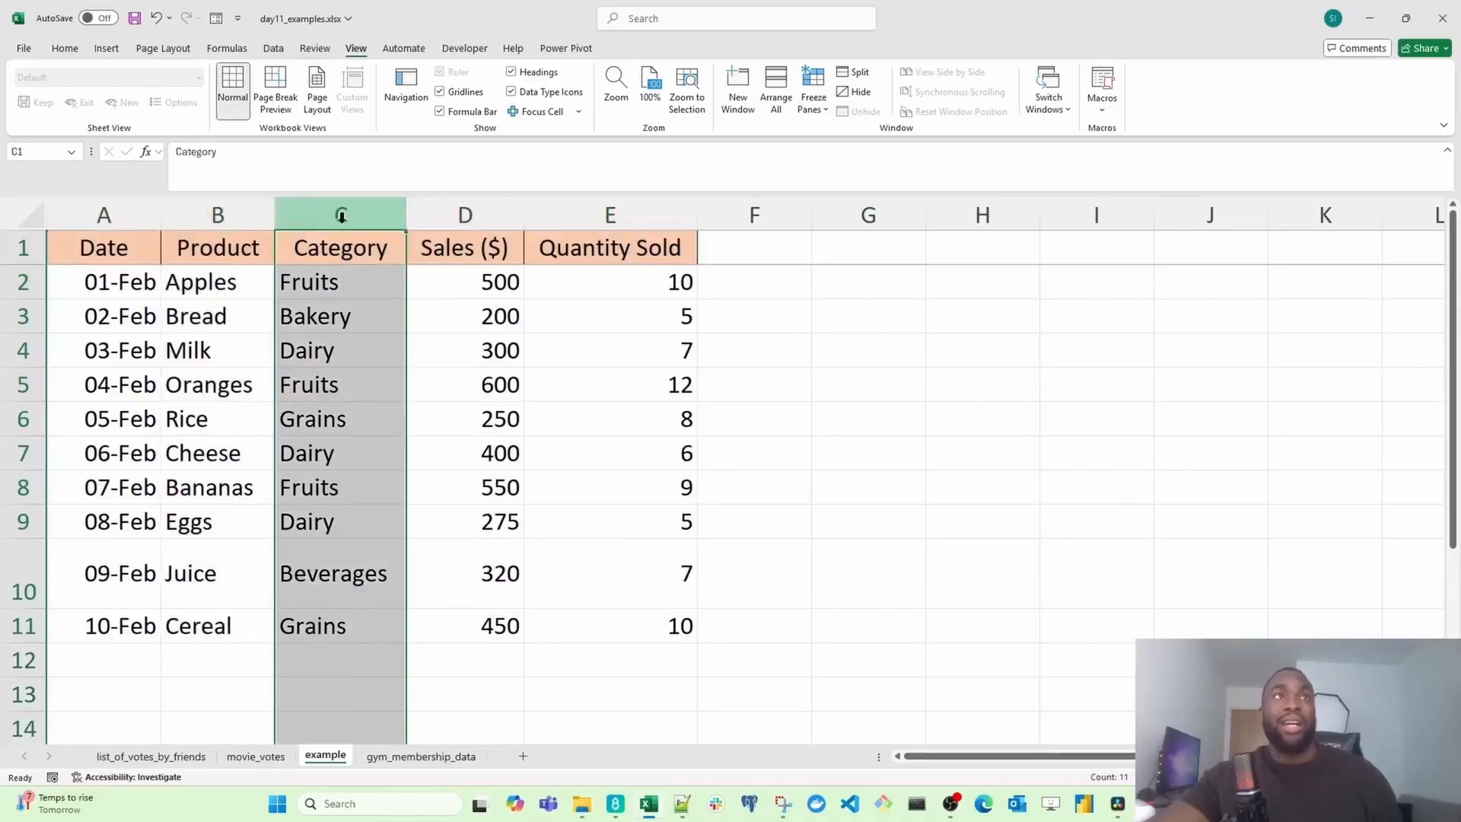
pyautogui.click(105, 213)
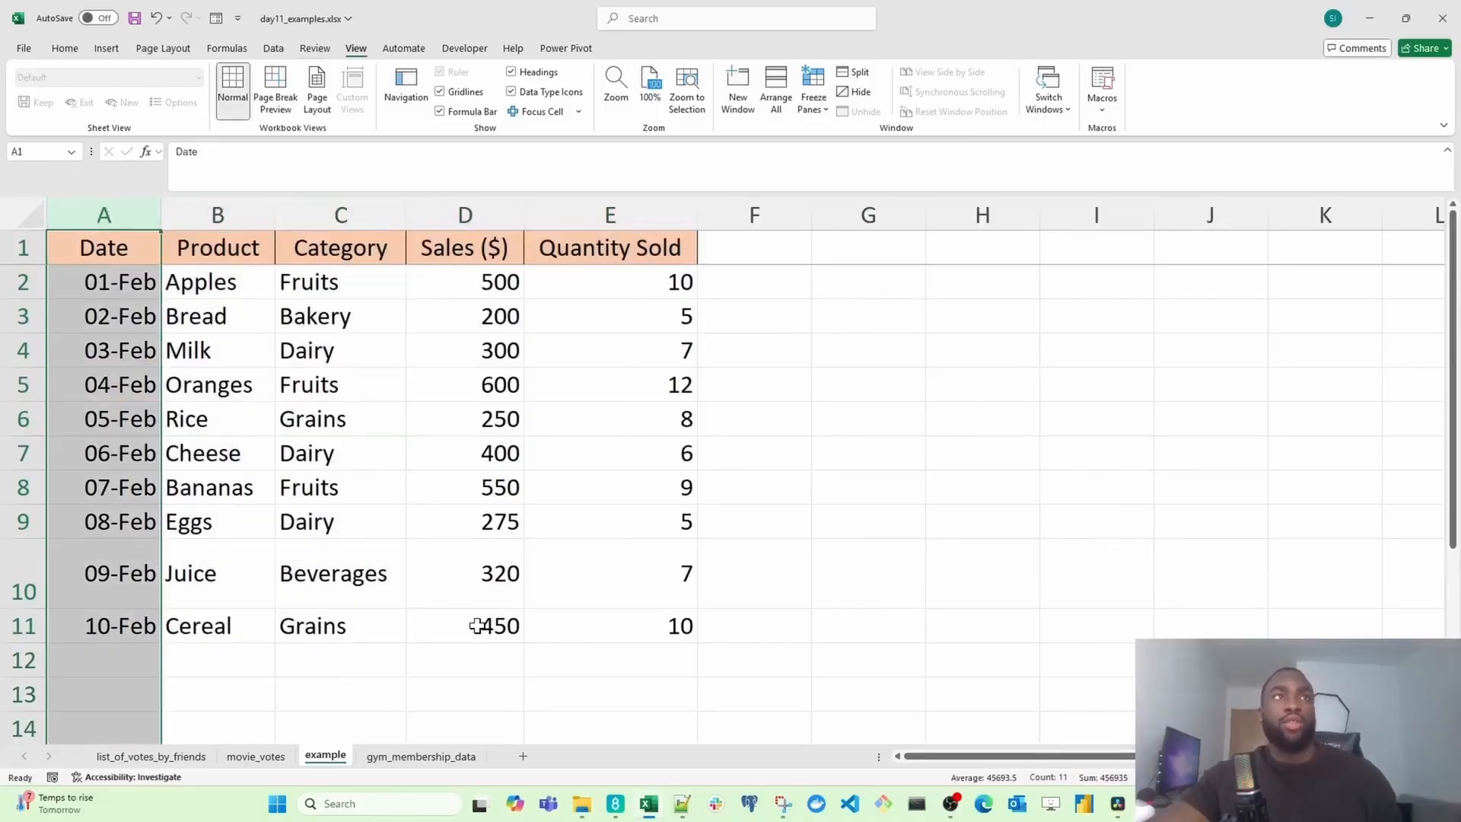
# Step: Select the sales data range A1:E11 and create a PivotTable from it on a new worksheet
pyautogui.moveTo(613, 627); pyautogui.dragTo(13, 130)
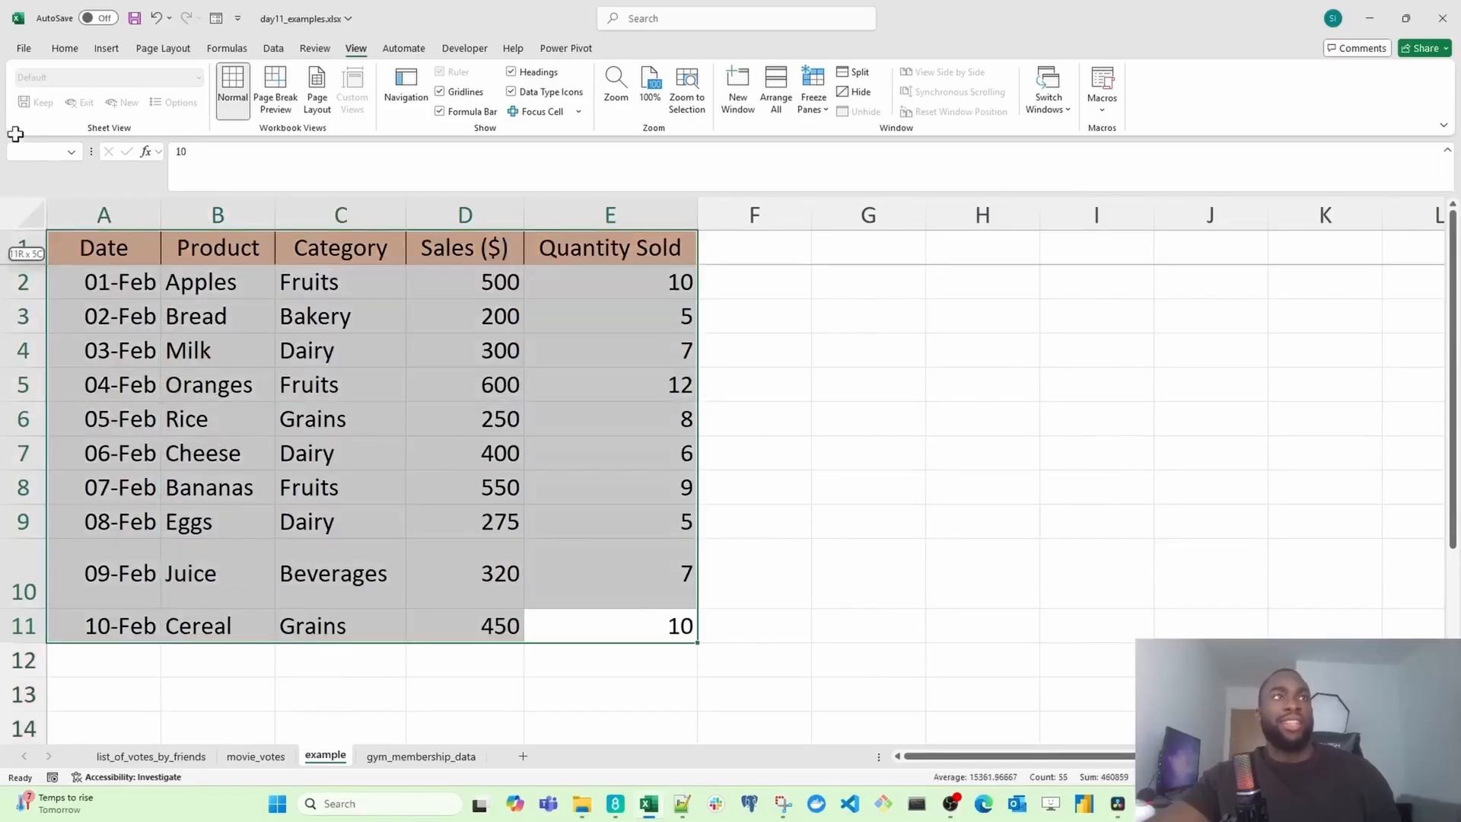
pyautogui.scroll(-2, 184, 339)
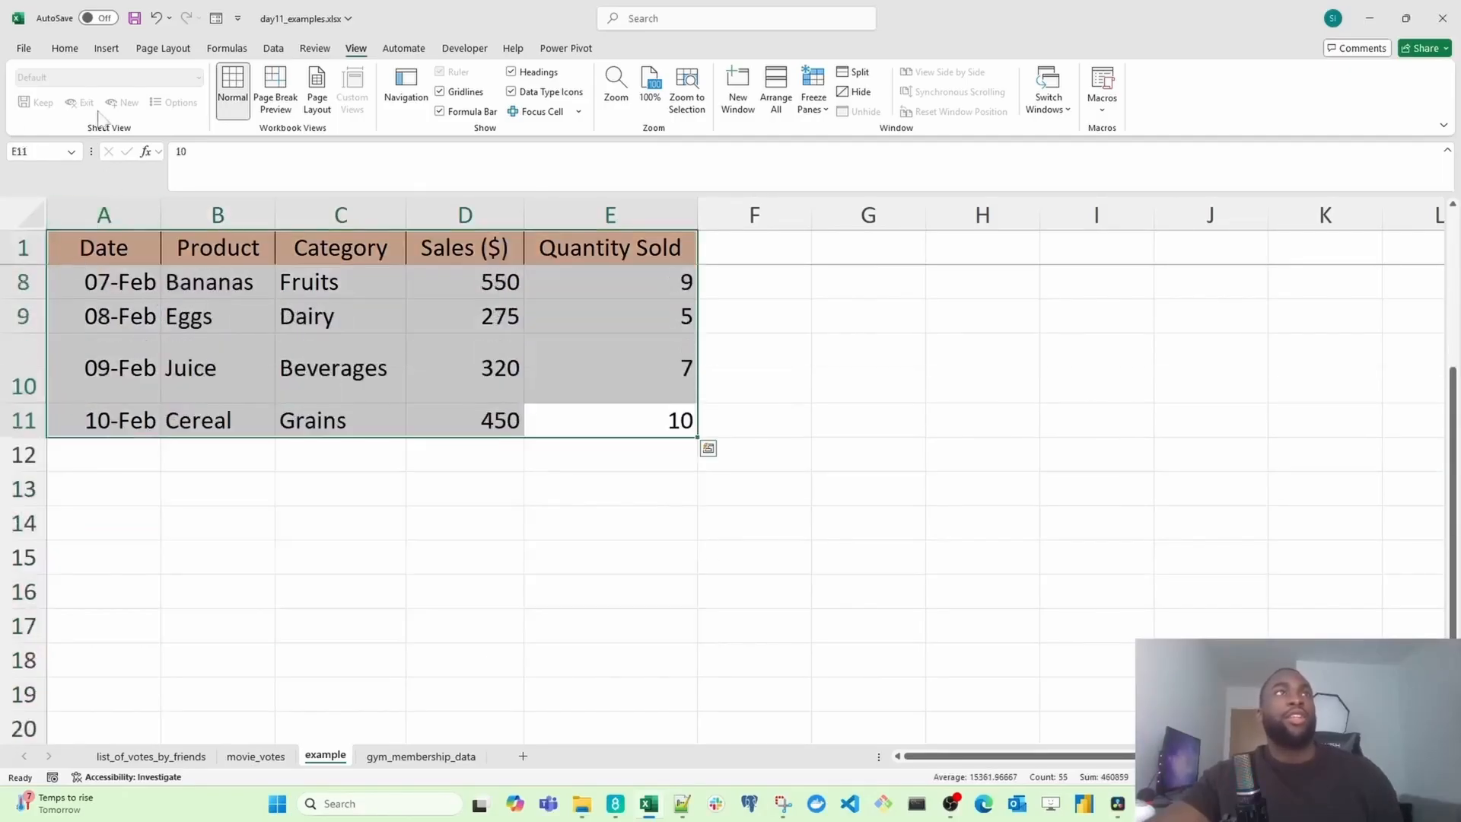
pyautogui.scroll(-3, 110, 122)
pyautogui.scroll(2, 169, 321)
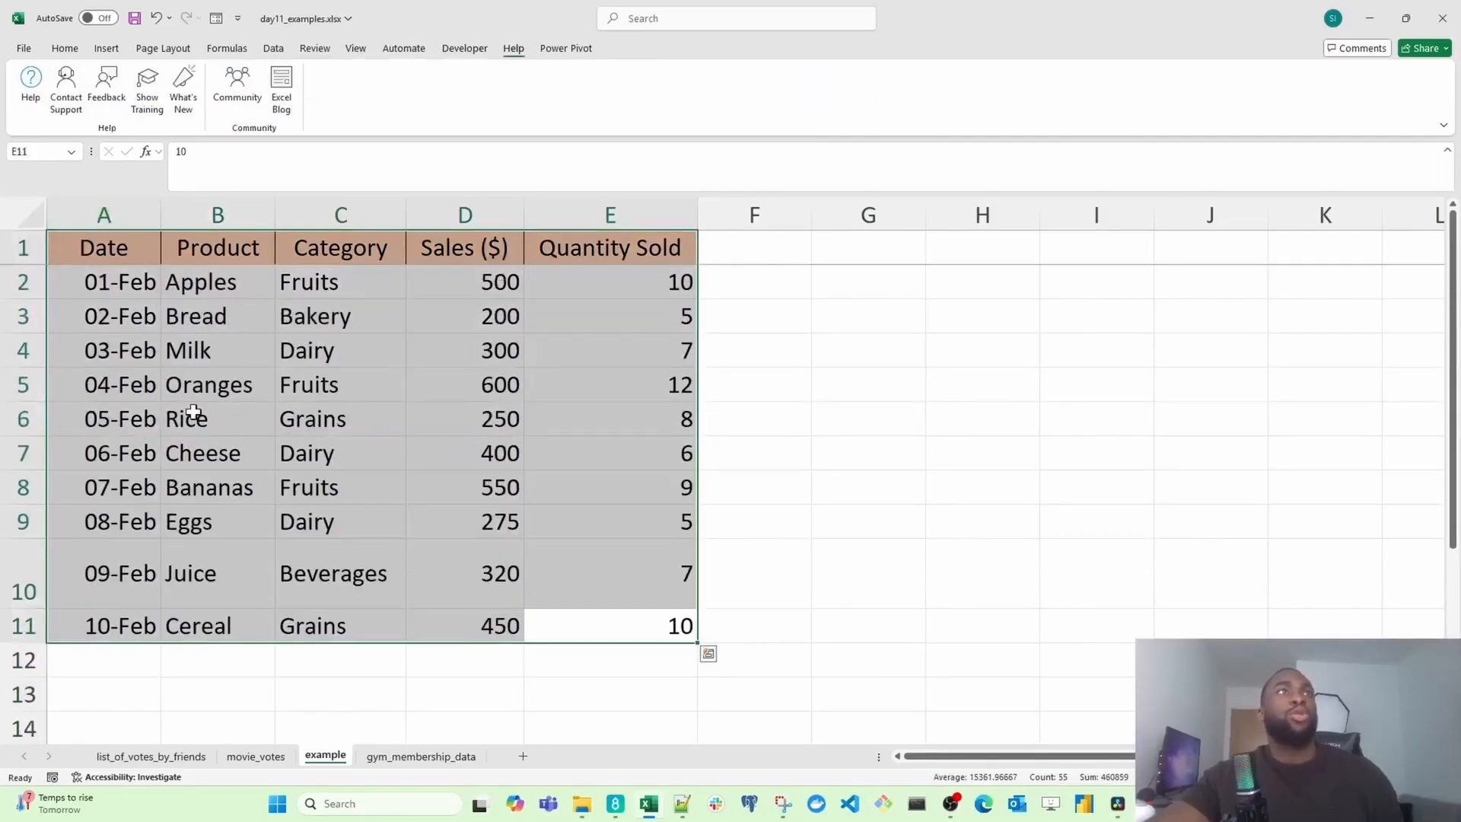
pyautogui.click(106, 49)
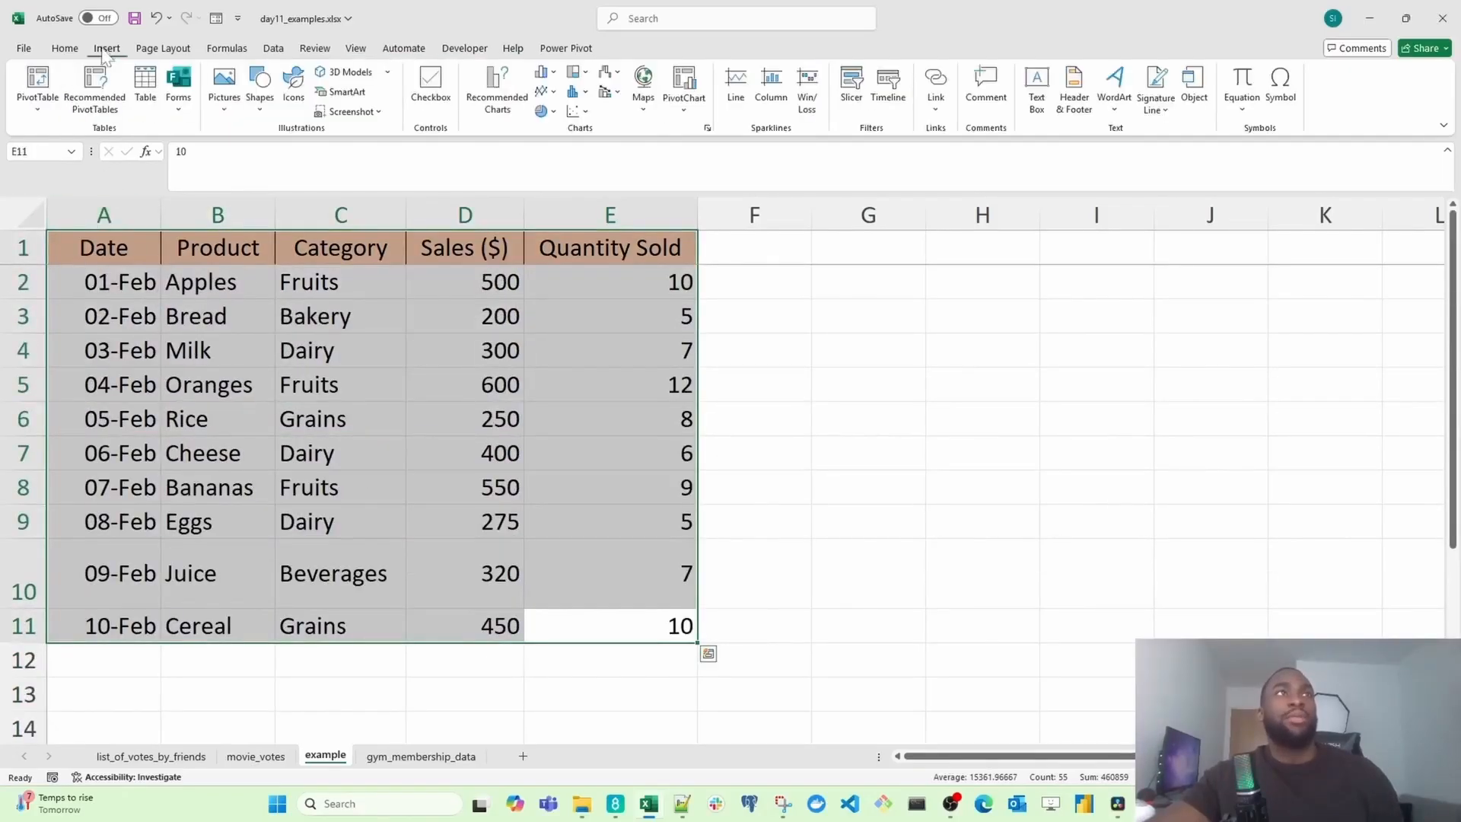
pyautogui.click(38, 111)
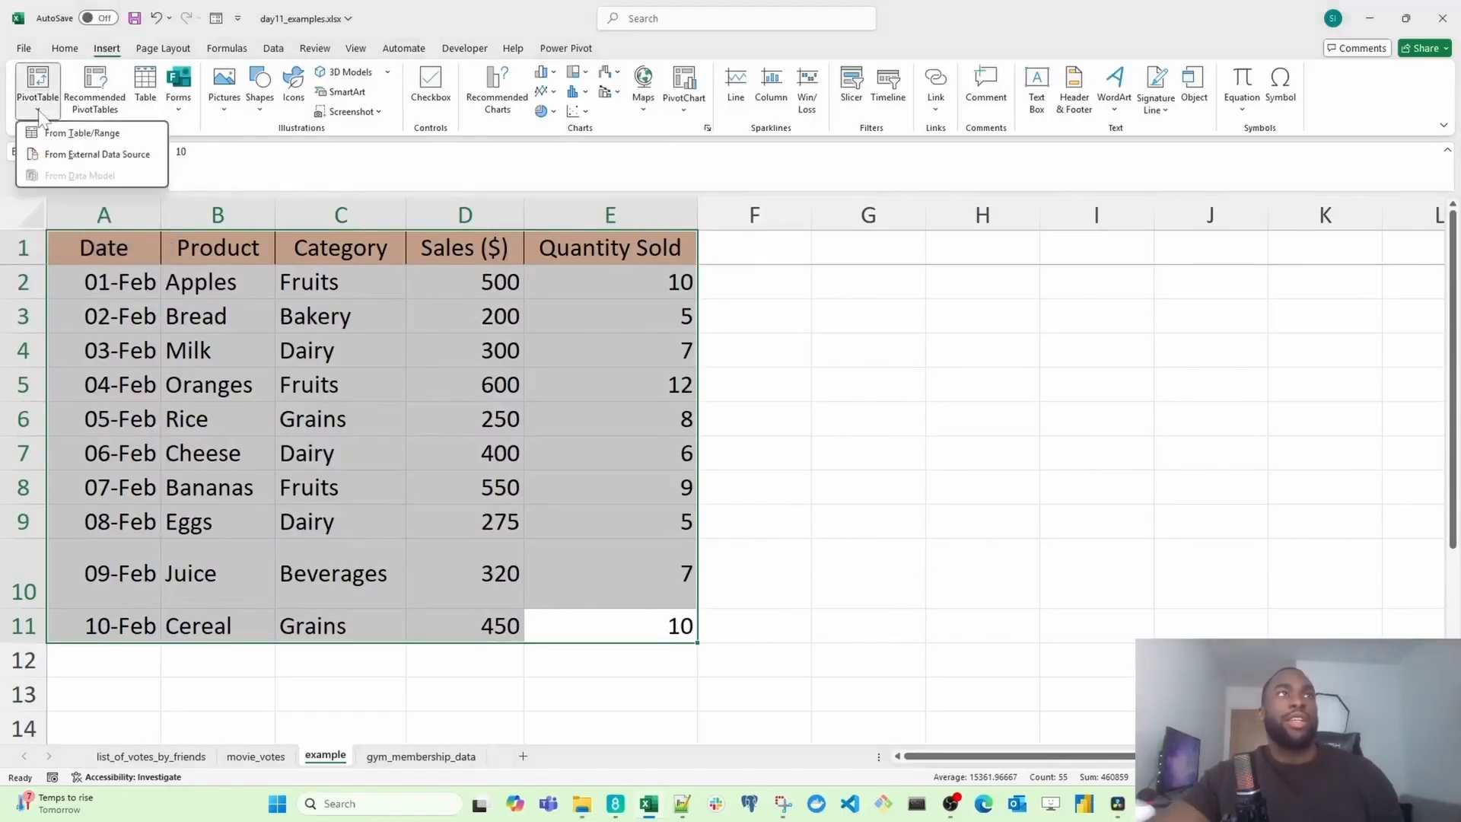
pyautogui.click(66, 134)
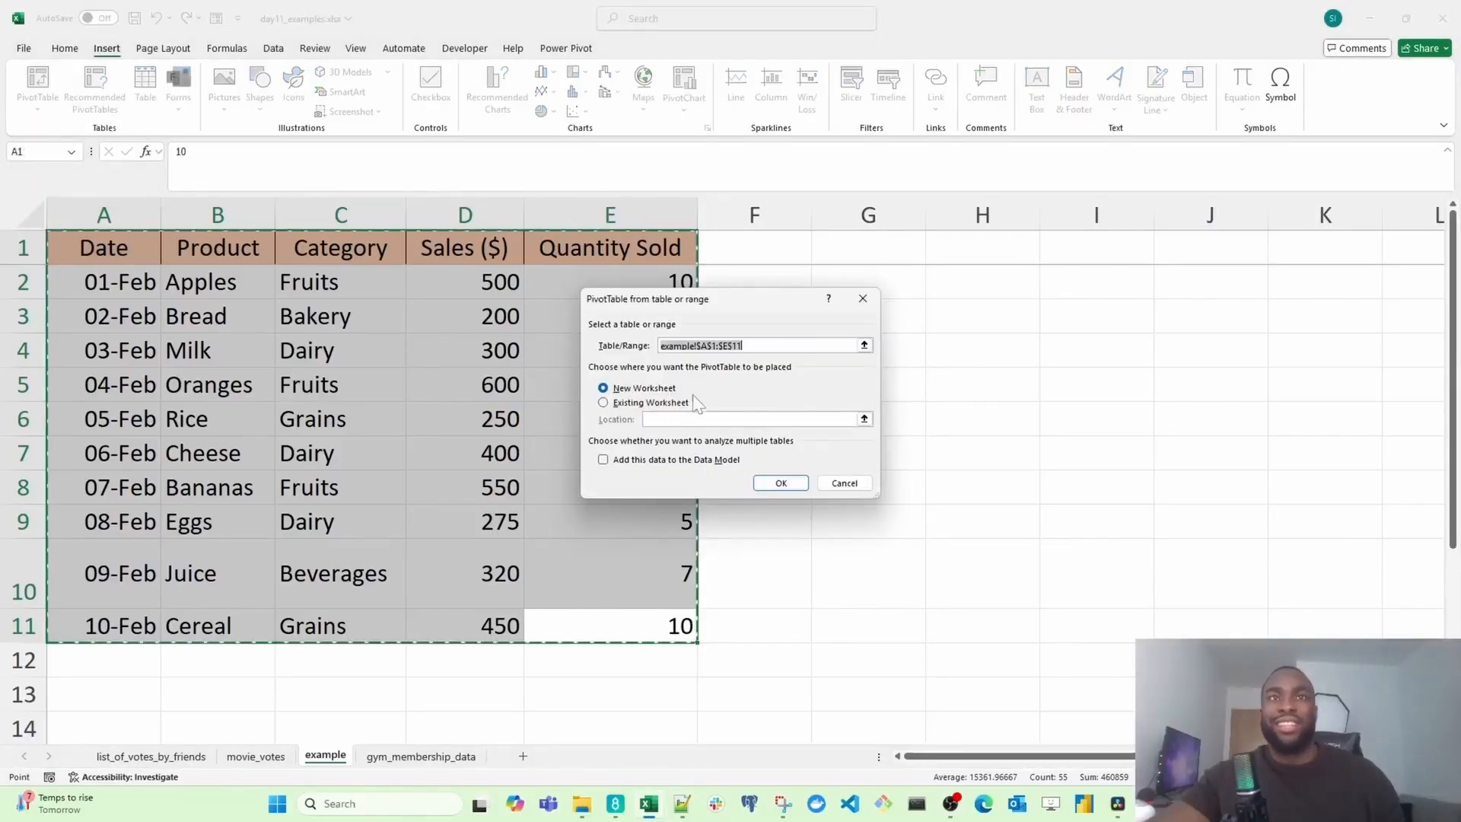
pyautogui.click(780, 482)
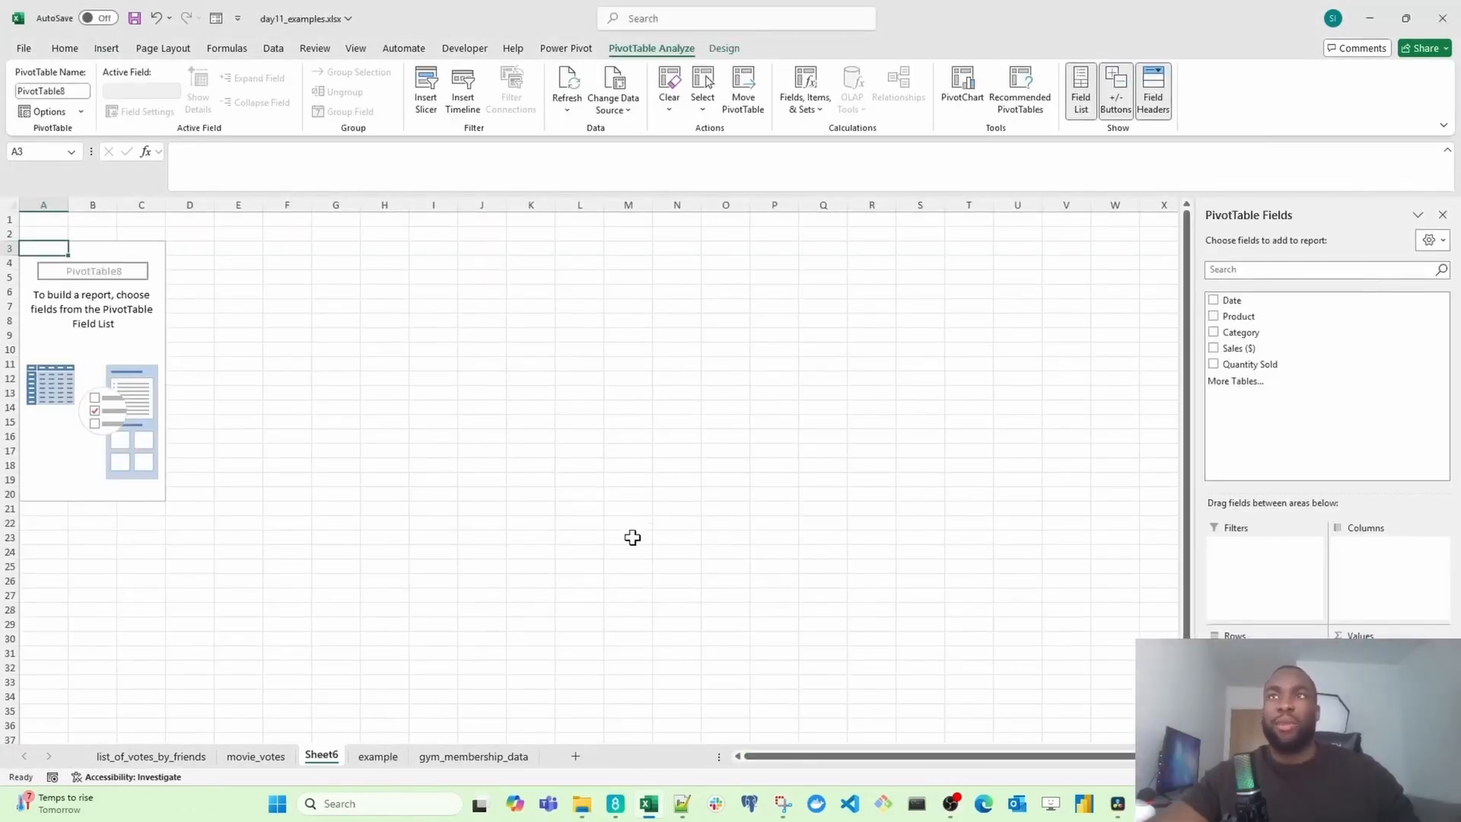
# Step: Compare the empty PivotTable's field list with the columns of the example sheet
pyautogui.keyDown('ctrl'); pyautogui.scroll(6, 297, 476); pyautogui.keyUp('ctrl')
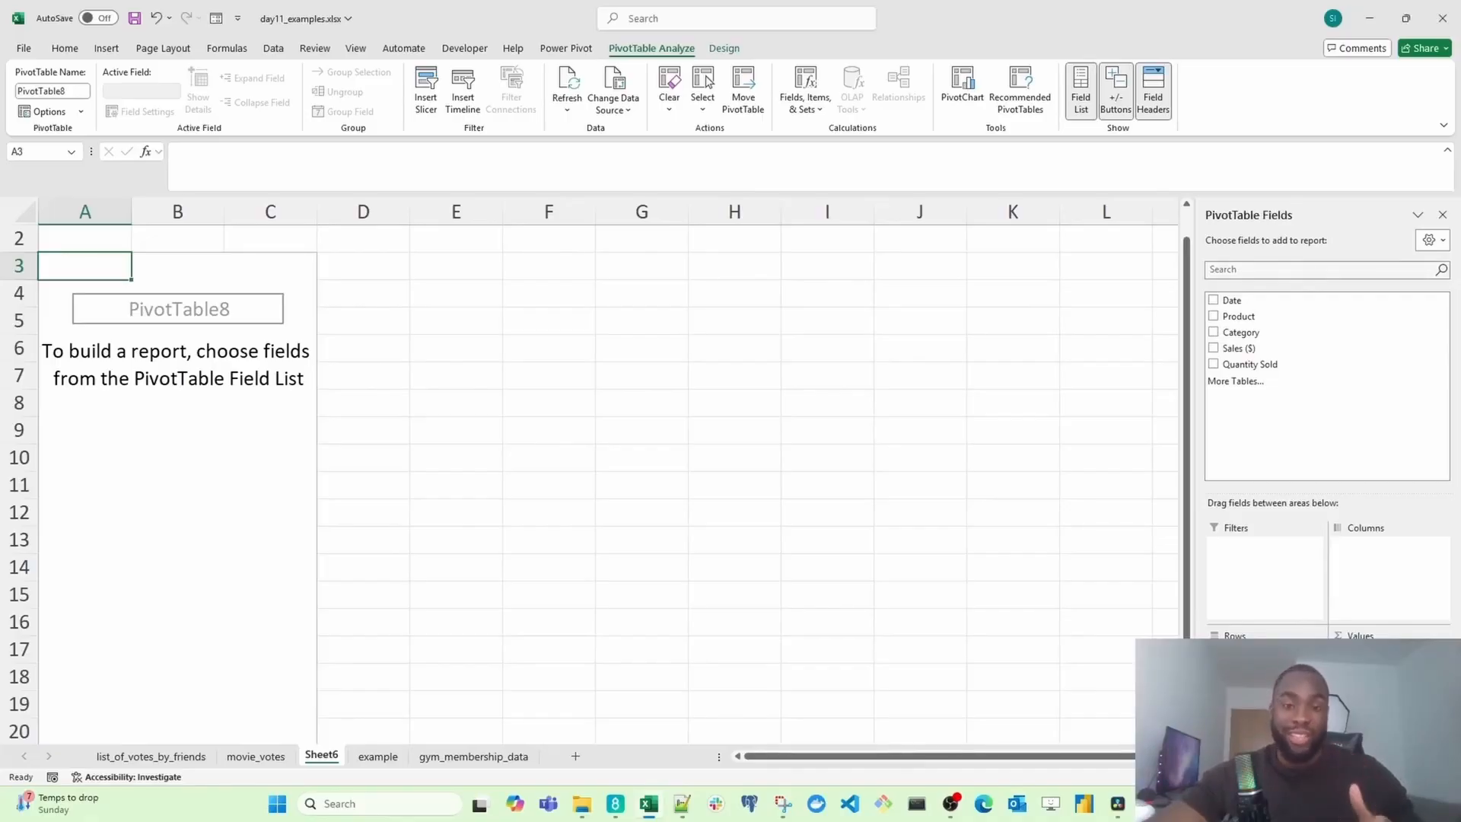
pyautogui.click(1270, 303)
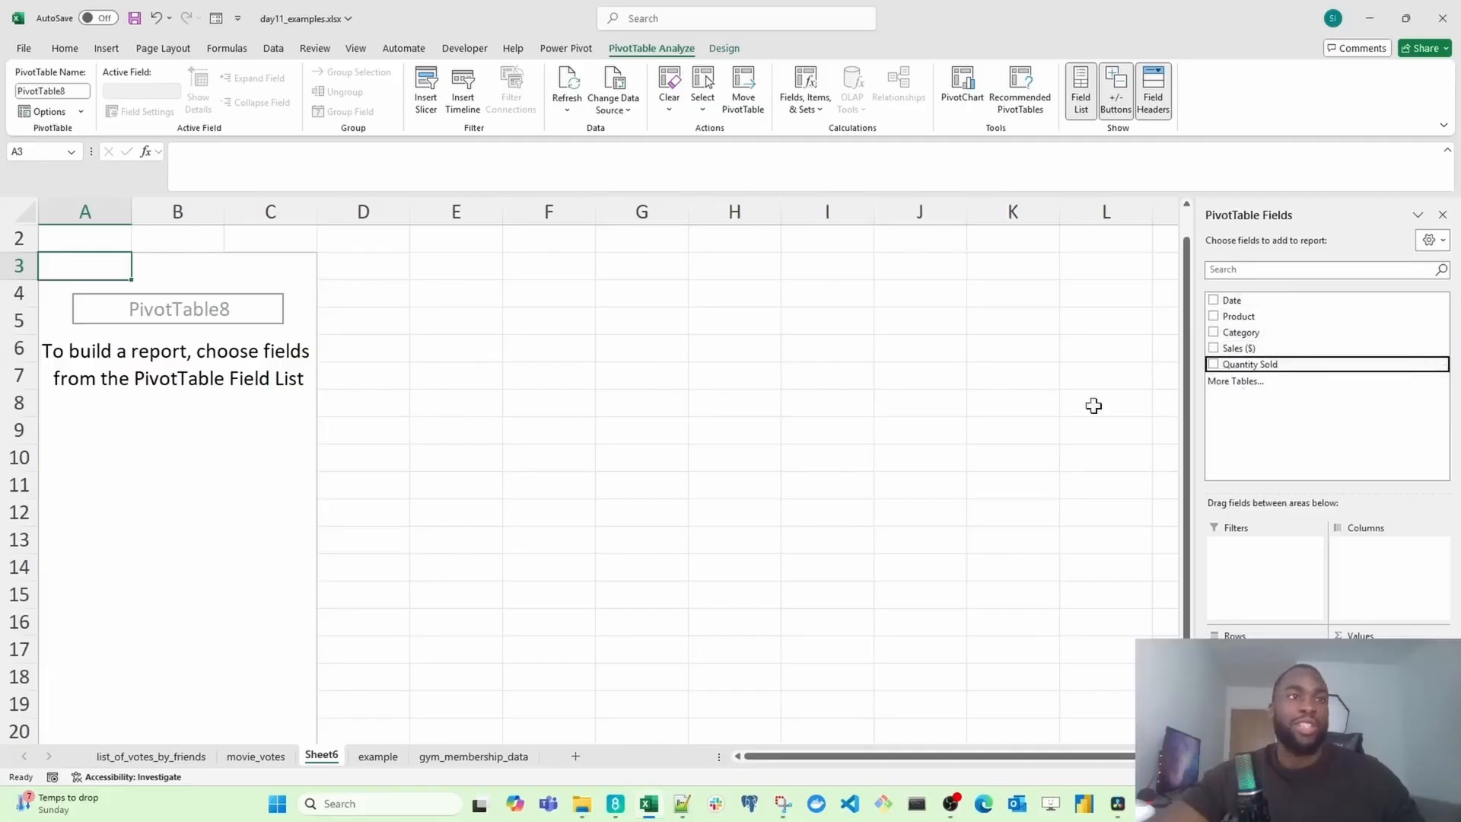
pyautogui.click(379, 757)
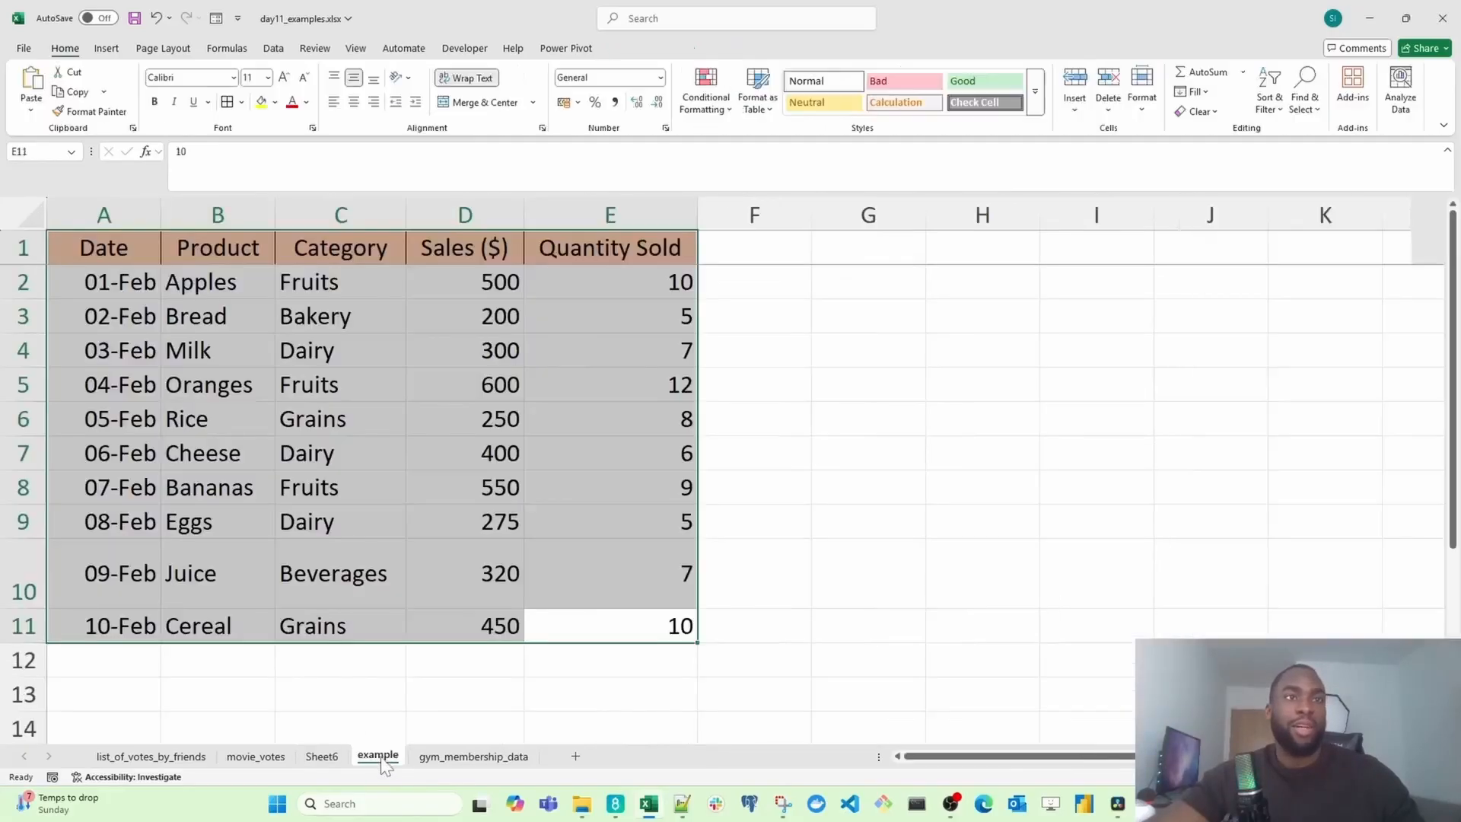
pyautogui.hotkey('ctrl', 'pageup')
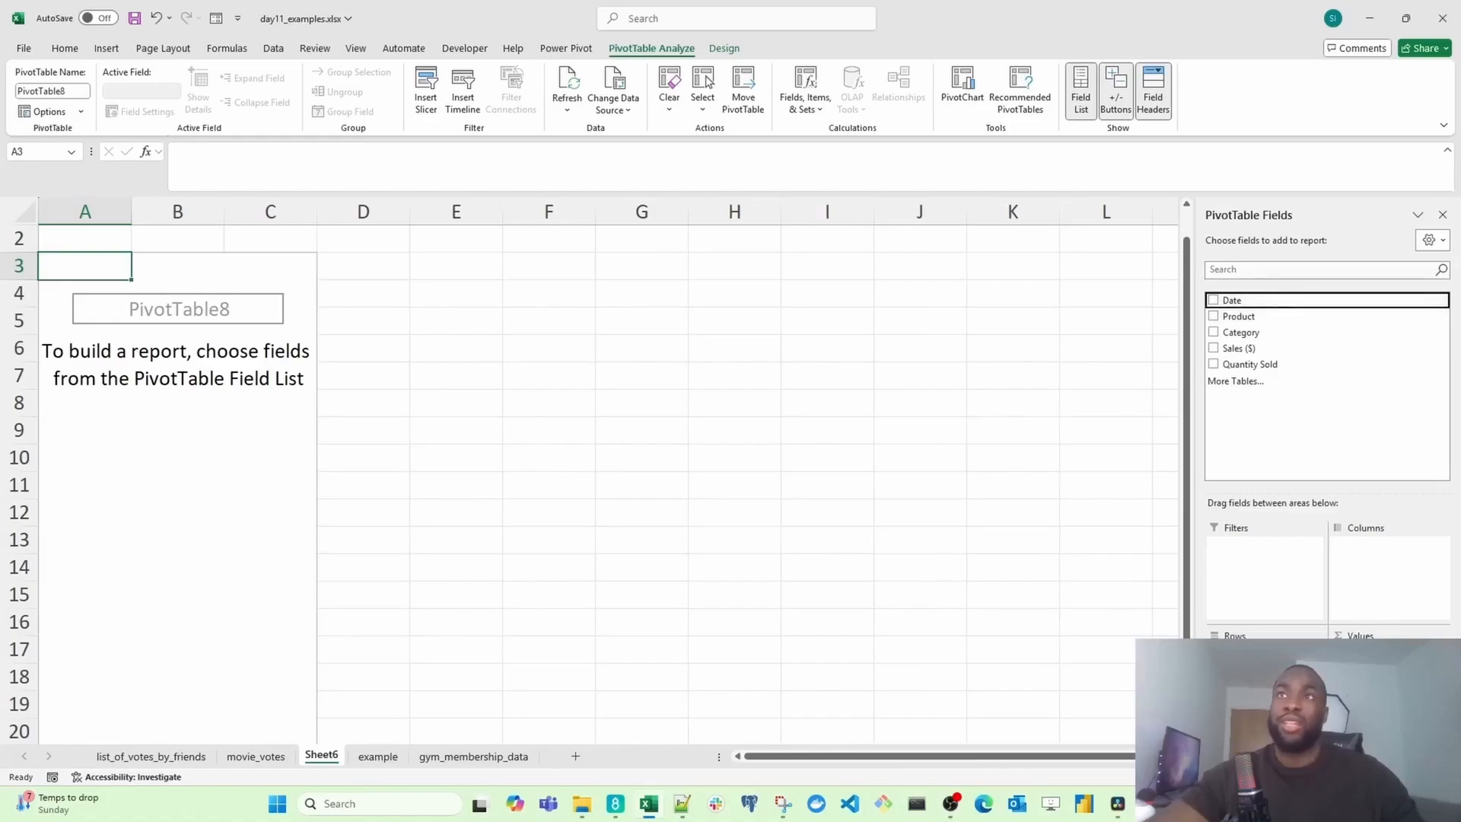
# Step: Search the PivotTable field list for Sa and then Qua, clearing the search each time
pyautogui.click(1321, 269)
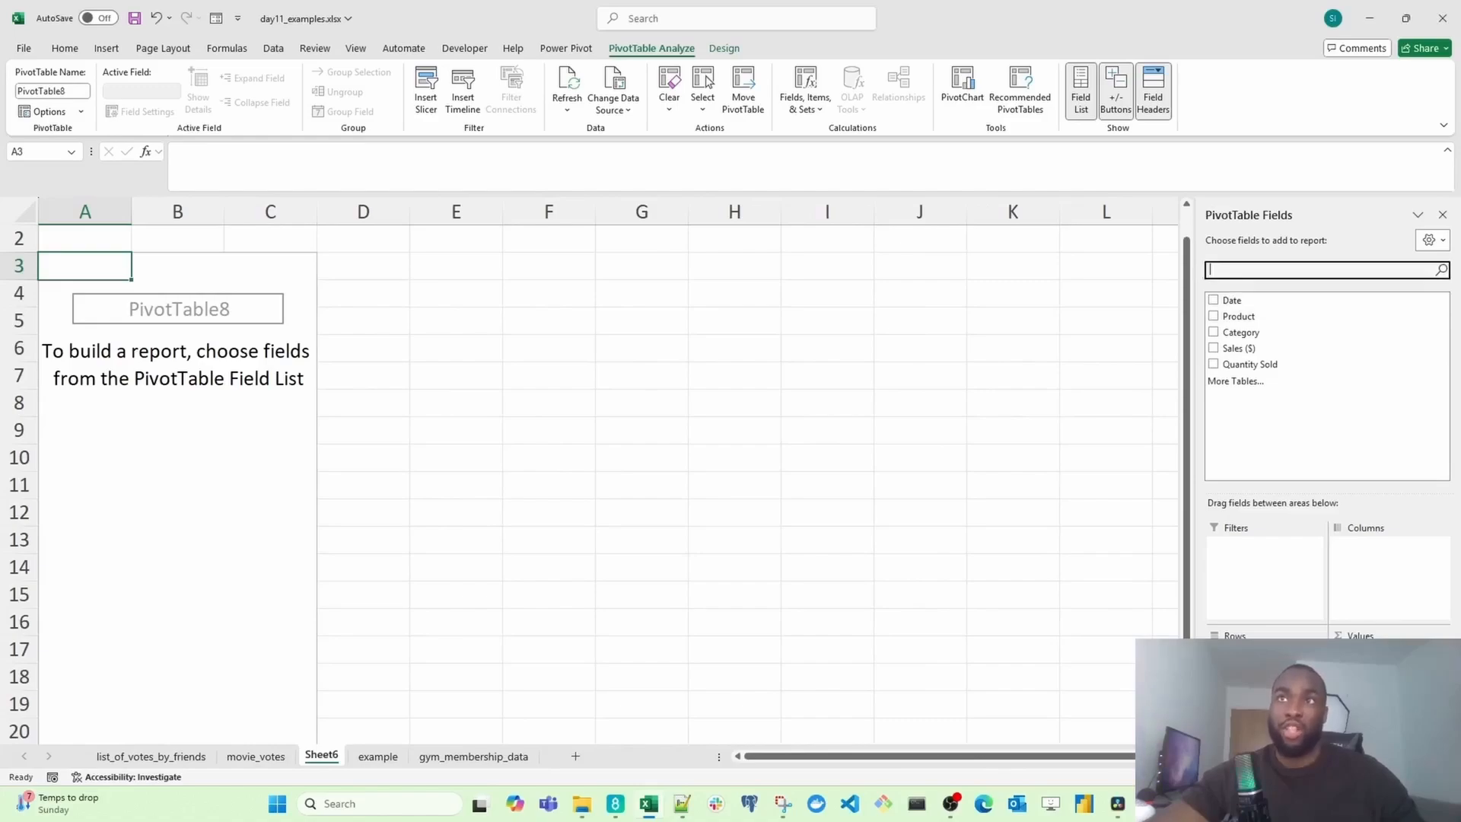
pyautogui.write('Sale')
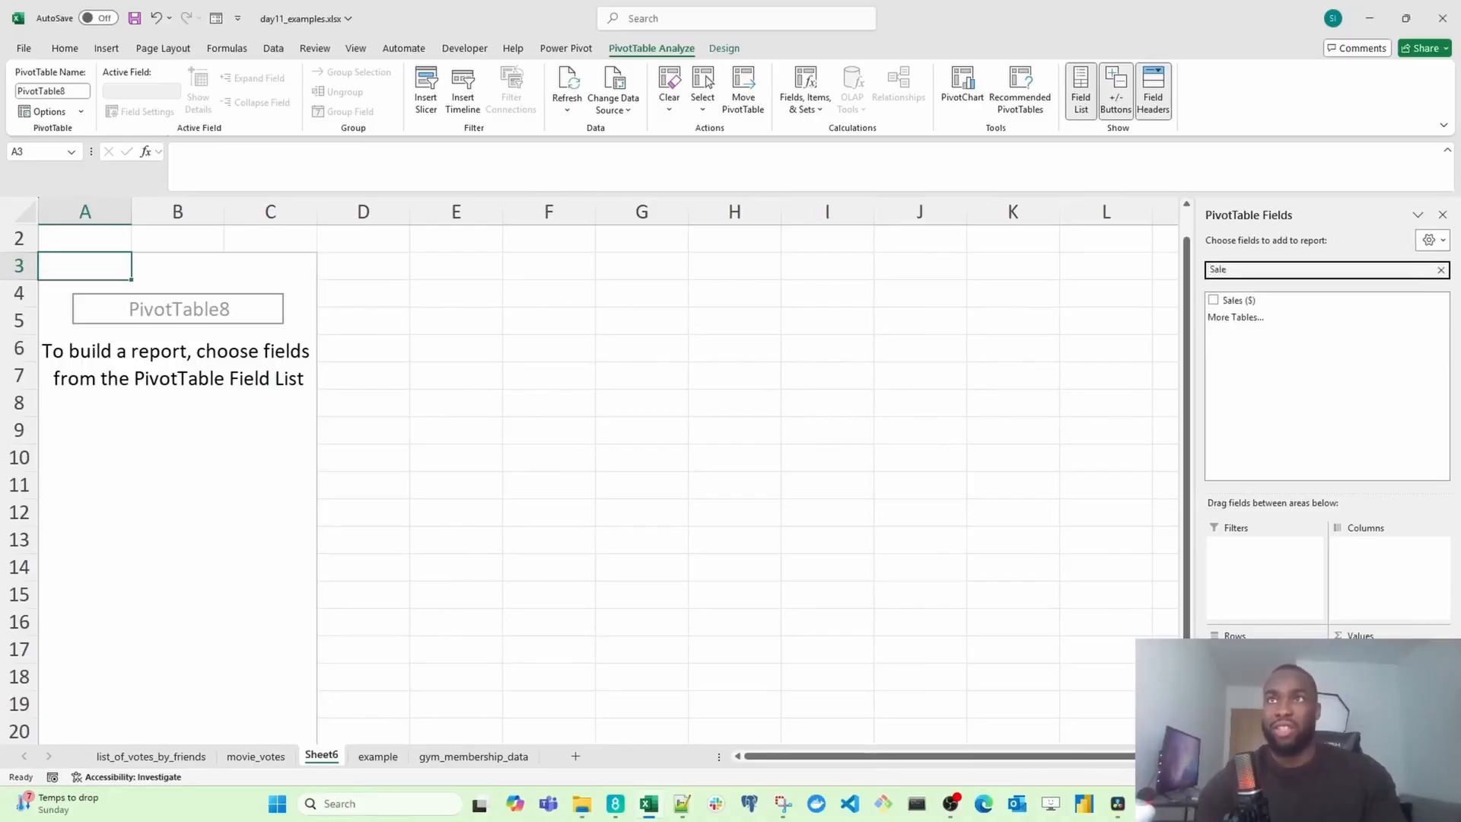
pyautogui.press('BackSpace')
pyautogui.press('BackSpace')
pyautogui.press('BackSpace')
pyautogui.press('BackSpace')
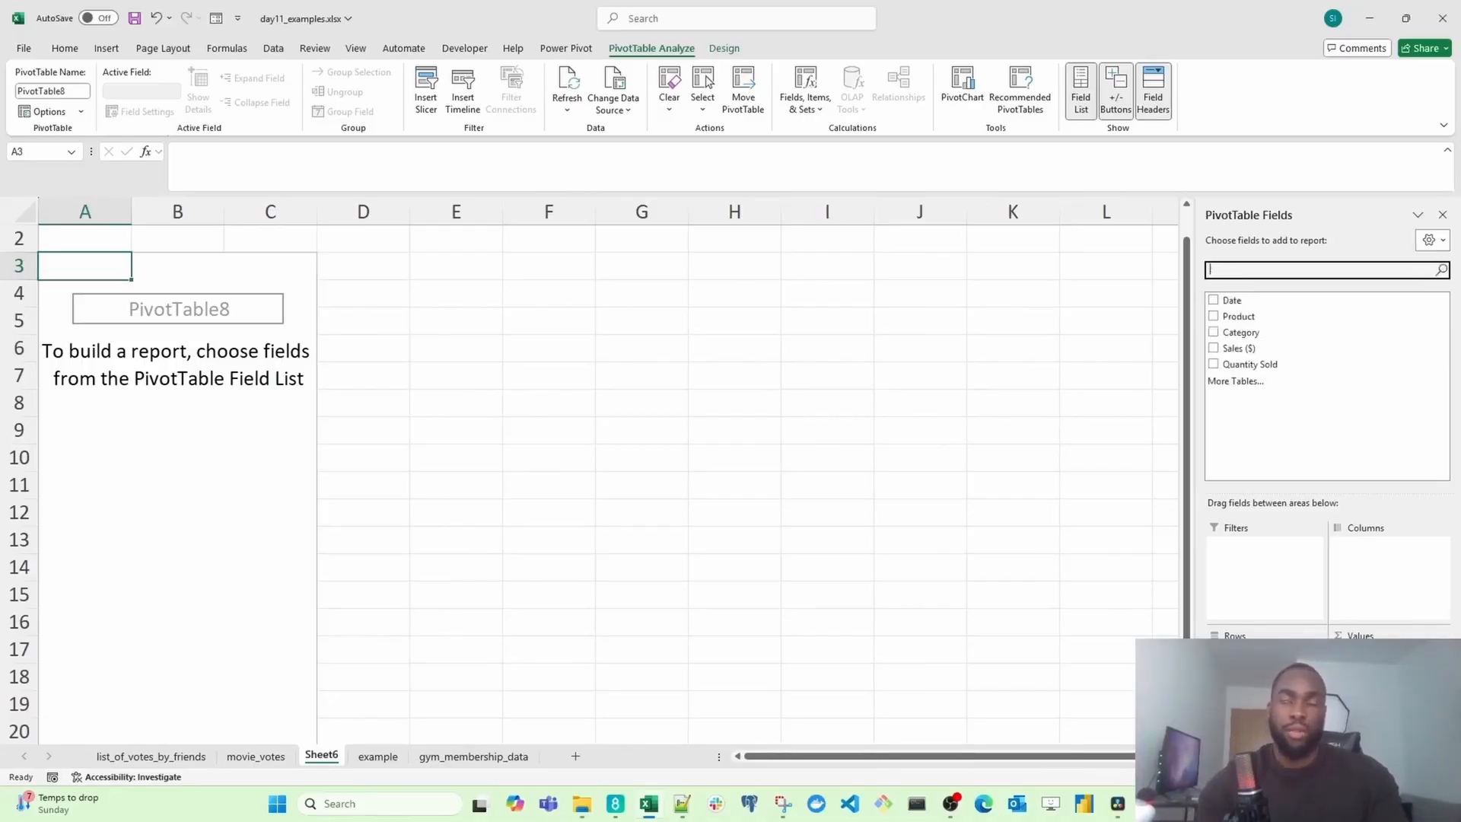
pyautogui.write('Quan')
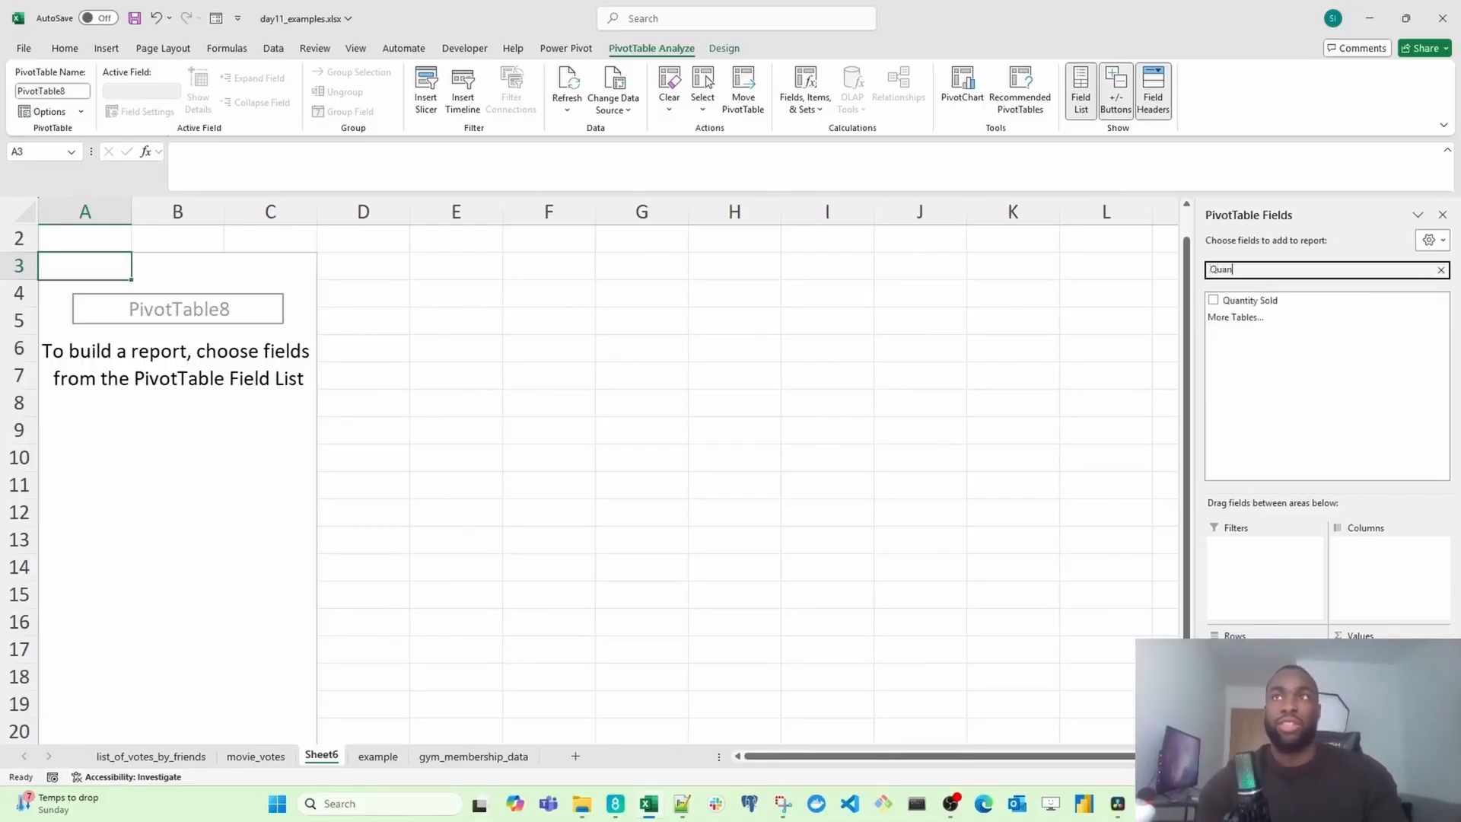
pyautogui.press('BackSpace')
pyautogui.press('BackSpace')
pyautogui.press('BackSpace')
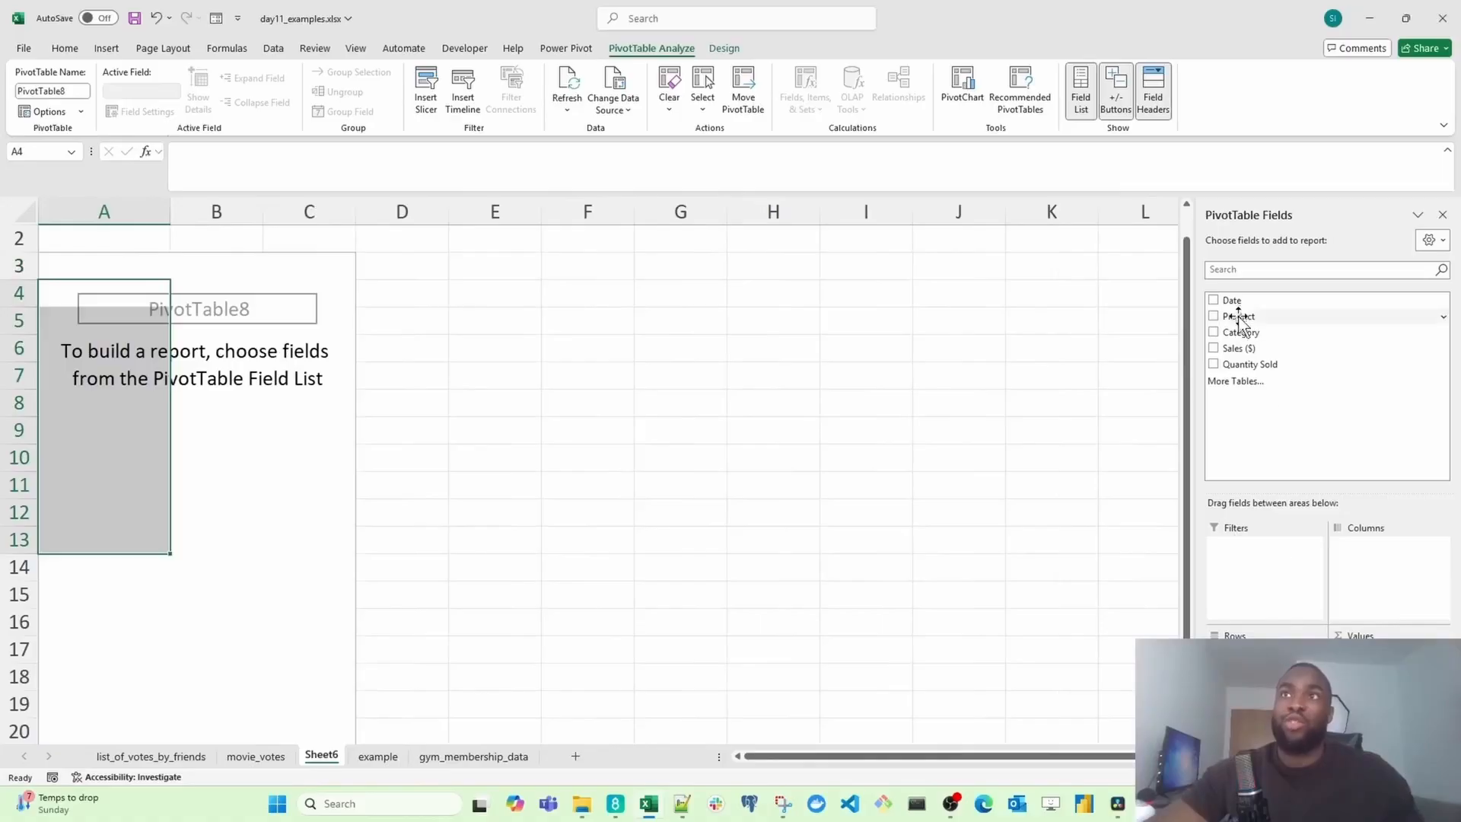
# Step: Add Product to the PivotTable rows, then replace it with Category as the row field
pyautogui.moveTo(1239, 315); pyautogui.dragTo(1283, 552)
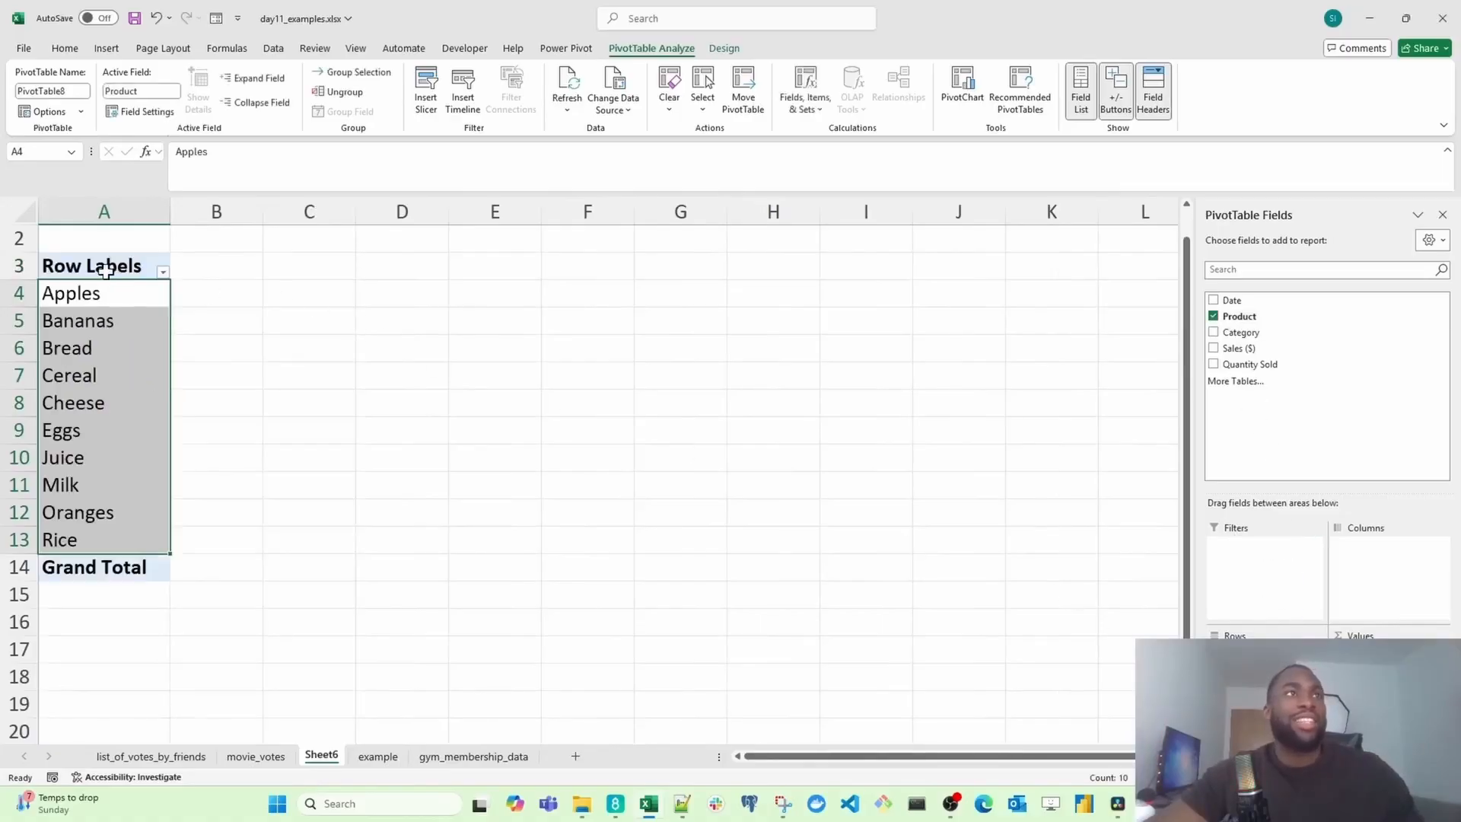
pyautogui.moveTo(108, 293); pyautogui.dragTo(110, 534)
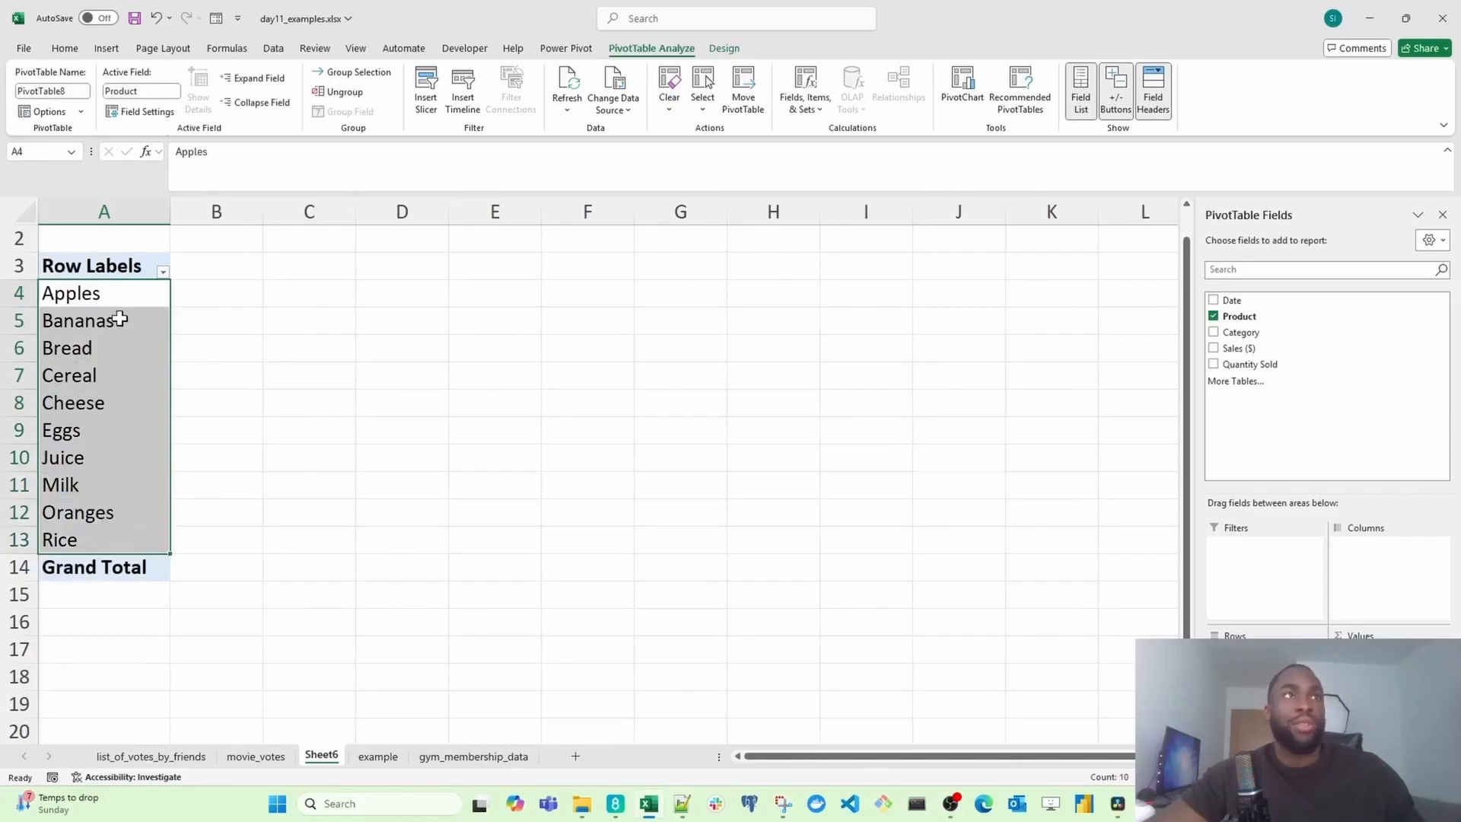
pyautogui.click(1240, 333)
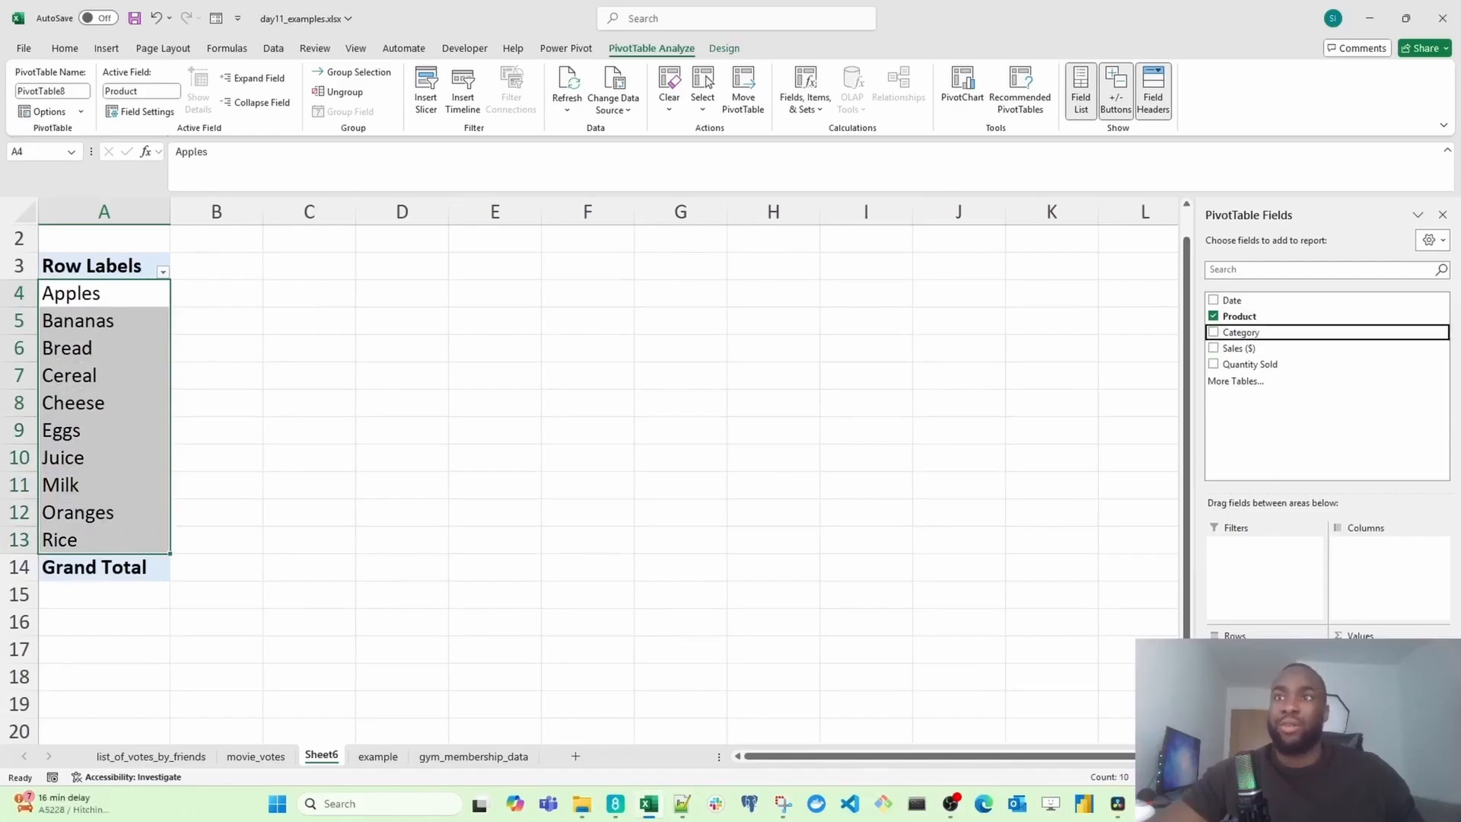
pyautogui.click(1235, 317)
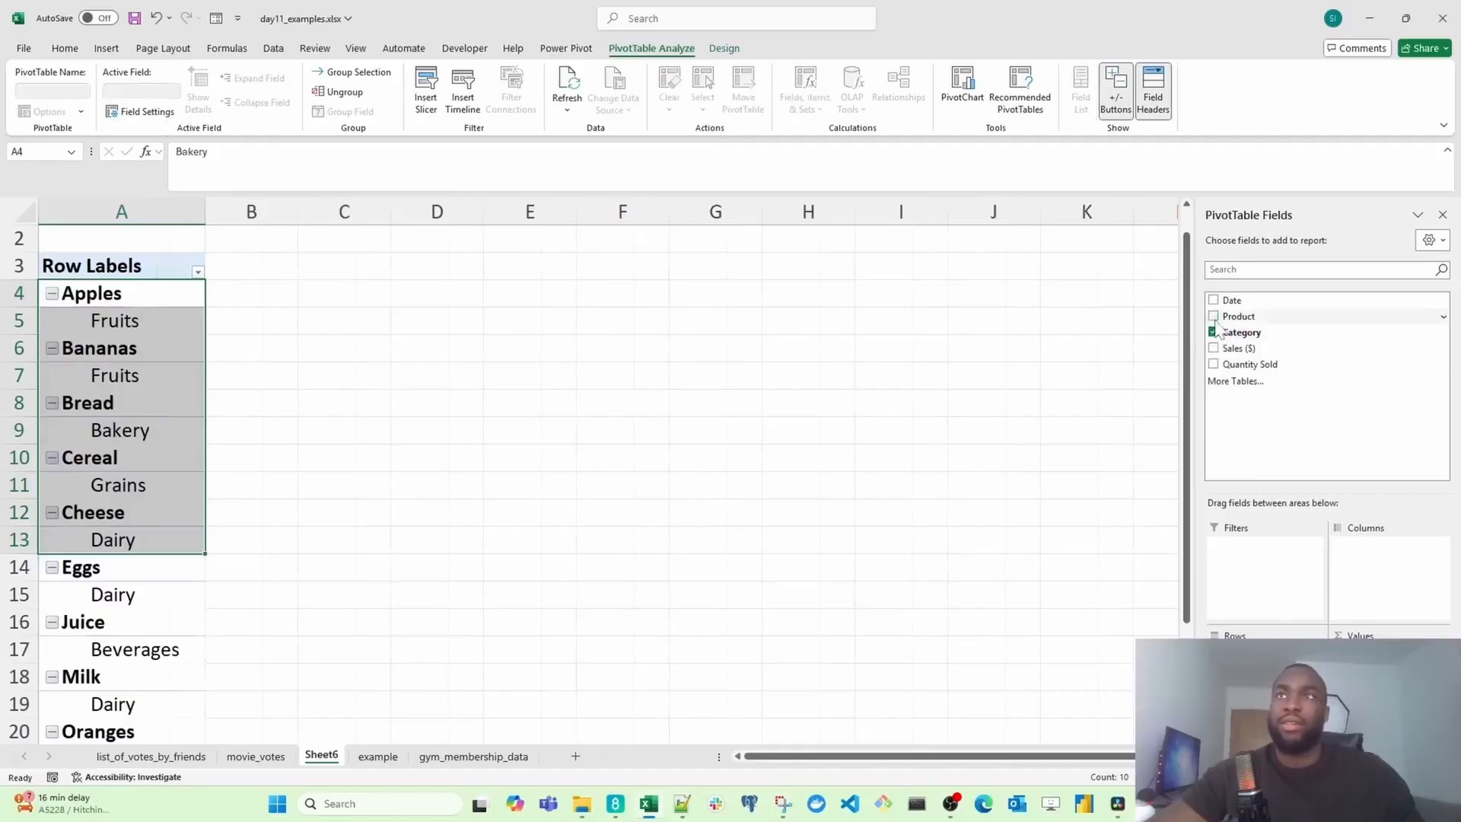
pyautogui.click(191, 343)
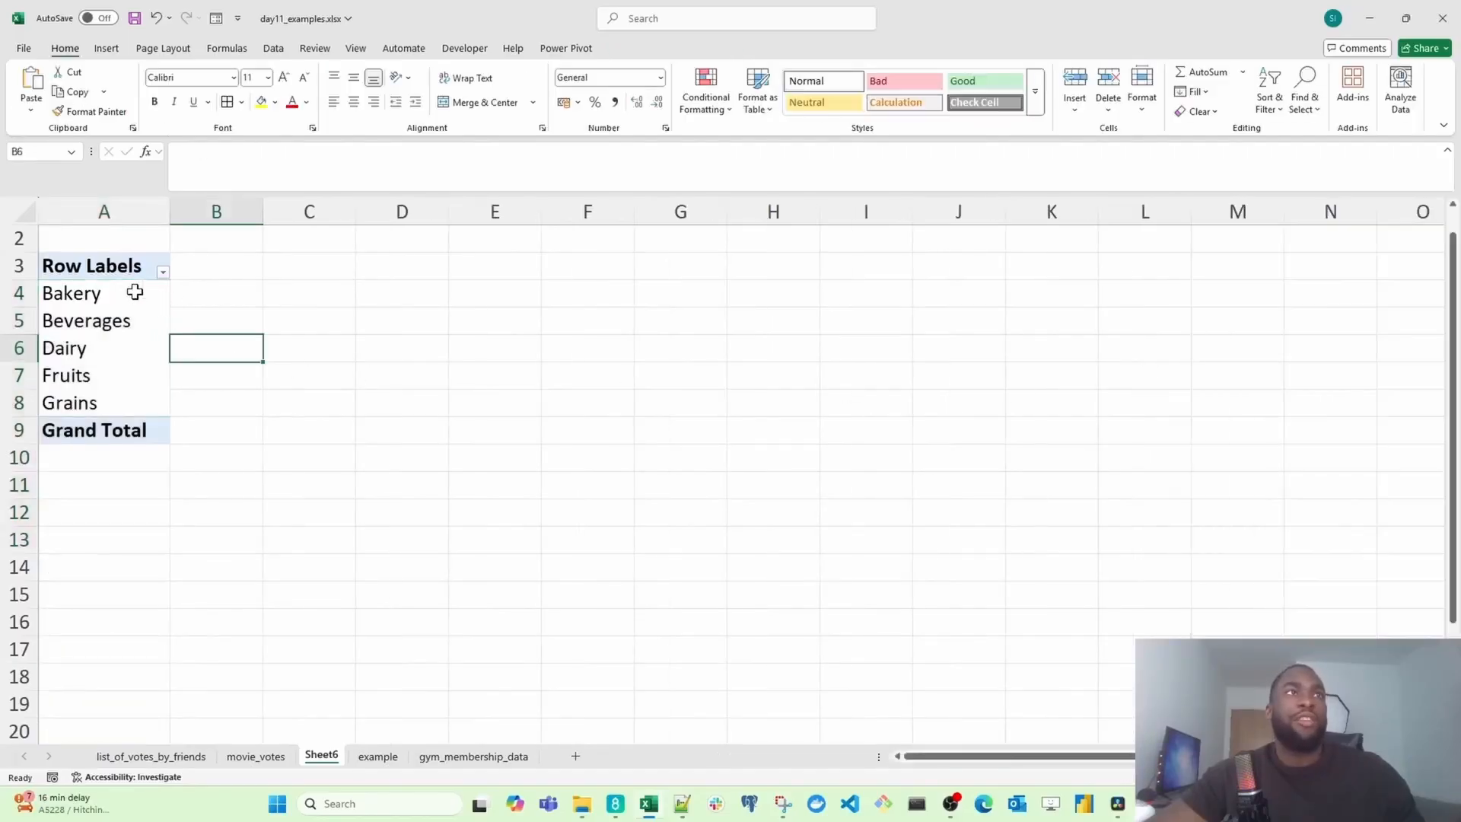
# Step: Move the Category field from the rows to the PivotTable columns
pyautogui.click(134, 292)
pyautogui.moveTo(126, 292); pyautogui.dragTo(124, 401)
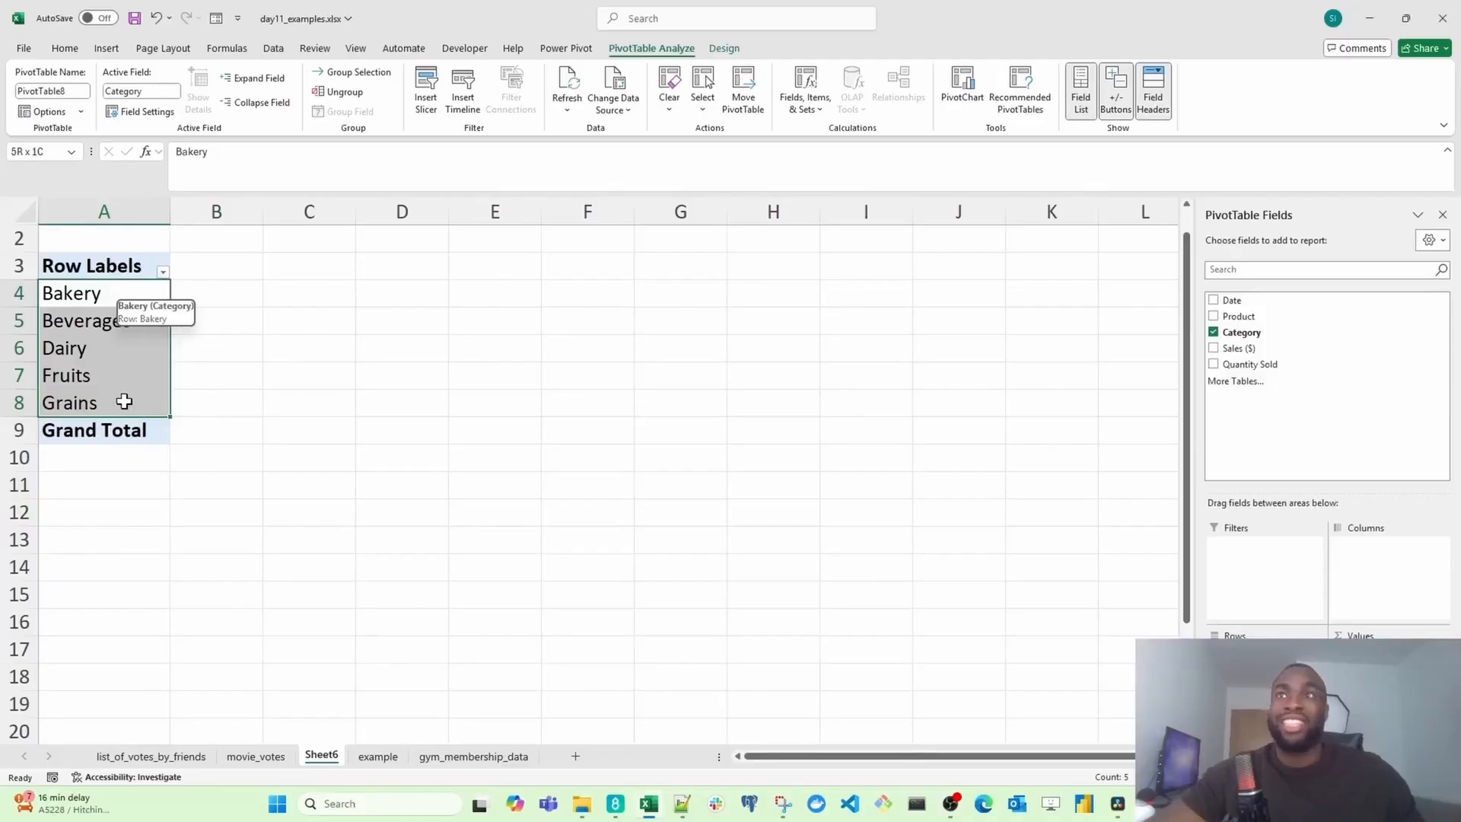
pyautogui.click(145, 322)
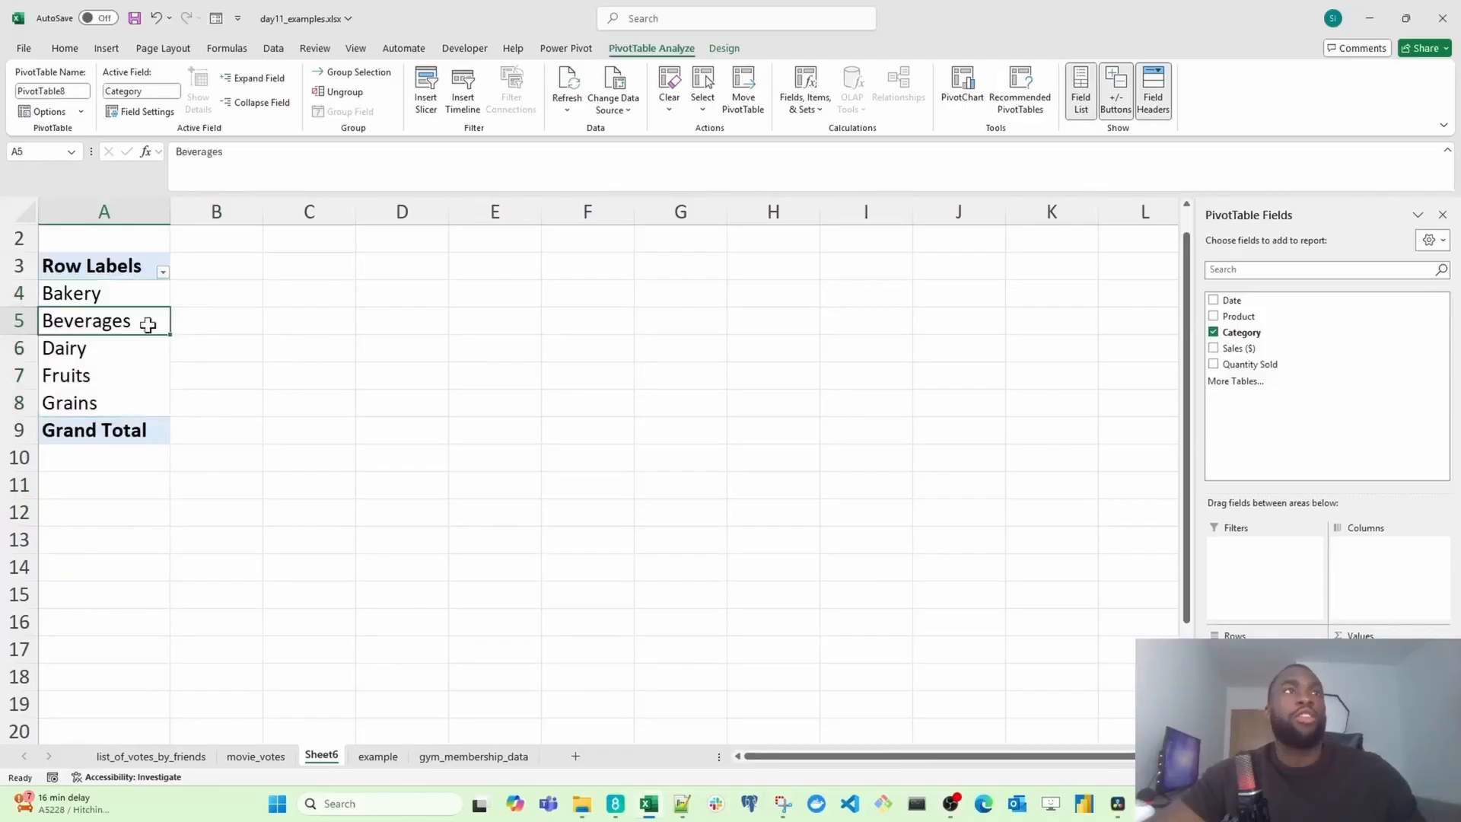
pyautogui.moveTo(206, 271); pyautogui.dragTo(655, 264)
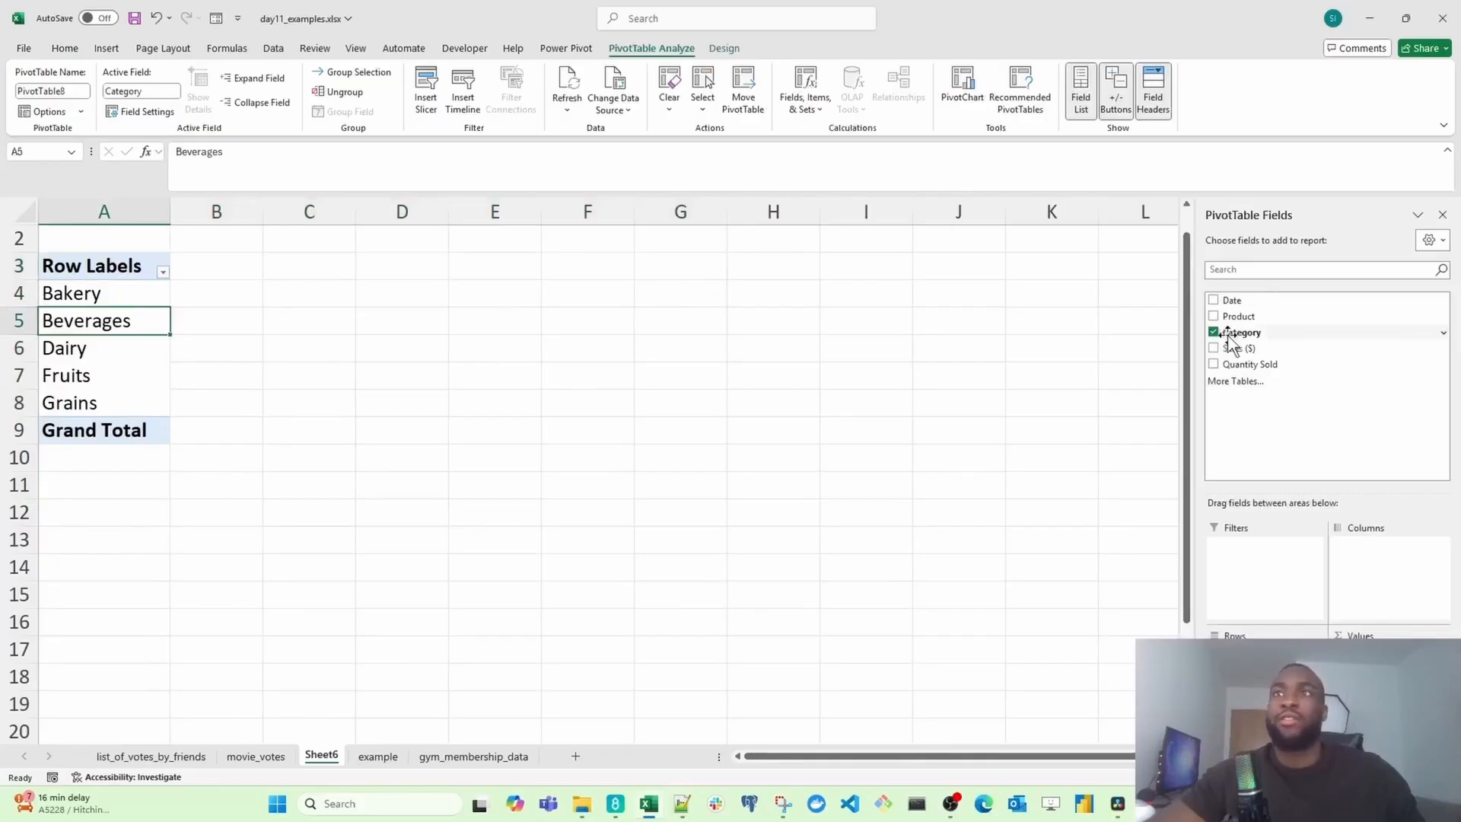
pyautogui.moveTo(1225, 333); pyautogui.dragTo(1372, 573)
pyautogui.moveTo(72, 294); pyautogui.dragTo(883, 286)
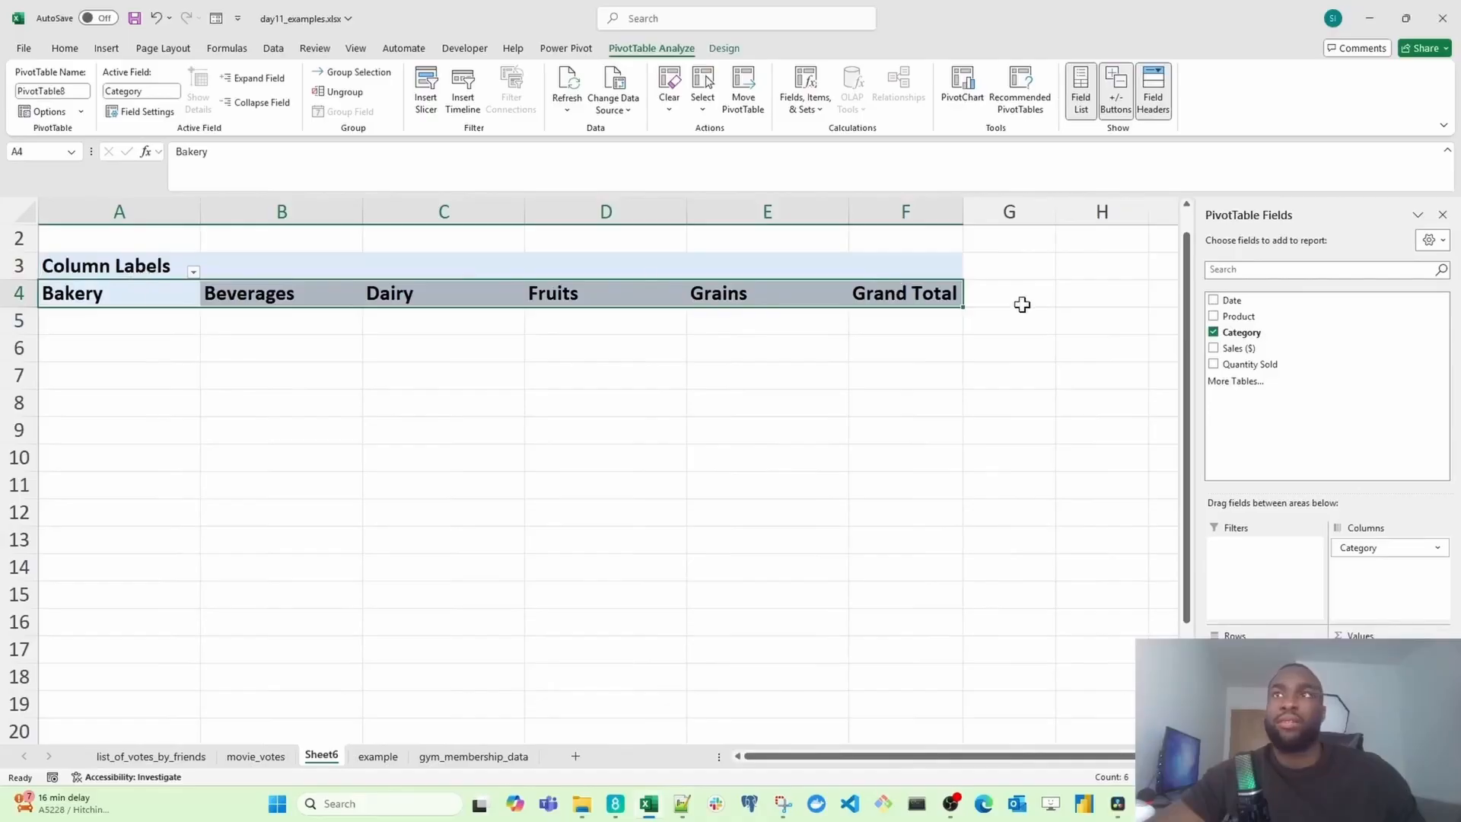
# Step: Add Product to the columns and remove Category, leaving Product as the only column field
pyautogui.moveTo(1239, 315); pyautogui.dragTo(1367, 586)
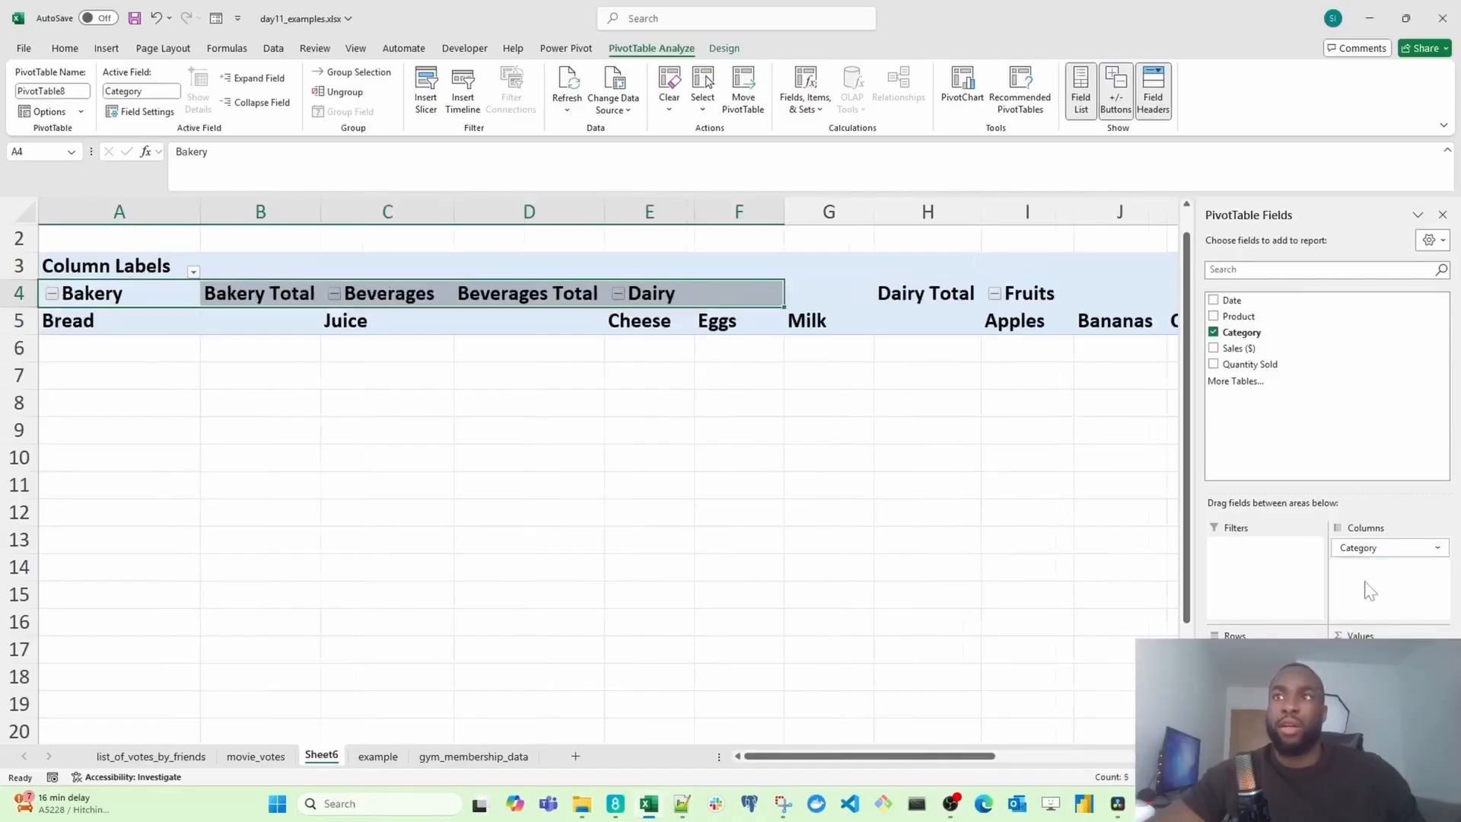
pyautogui.click(1214, 333)
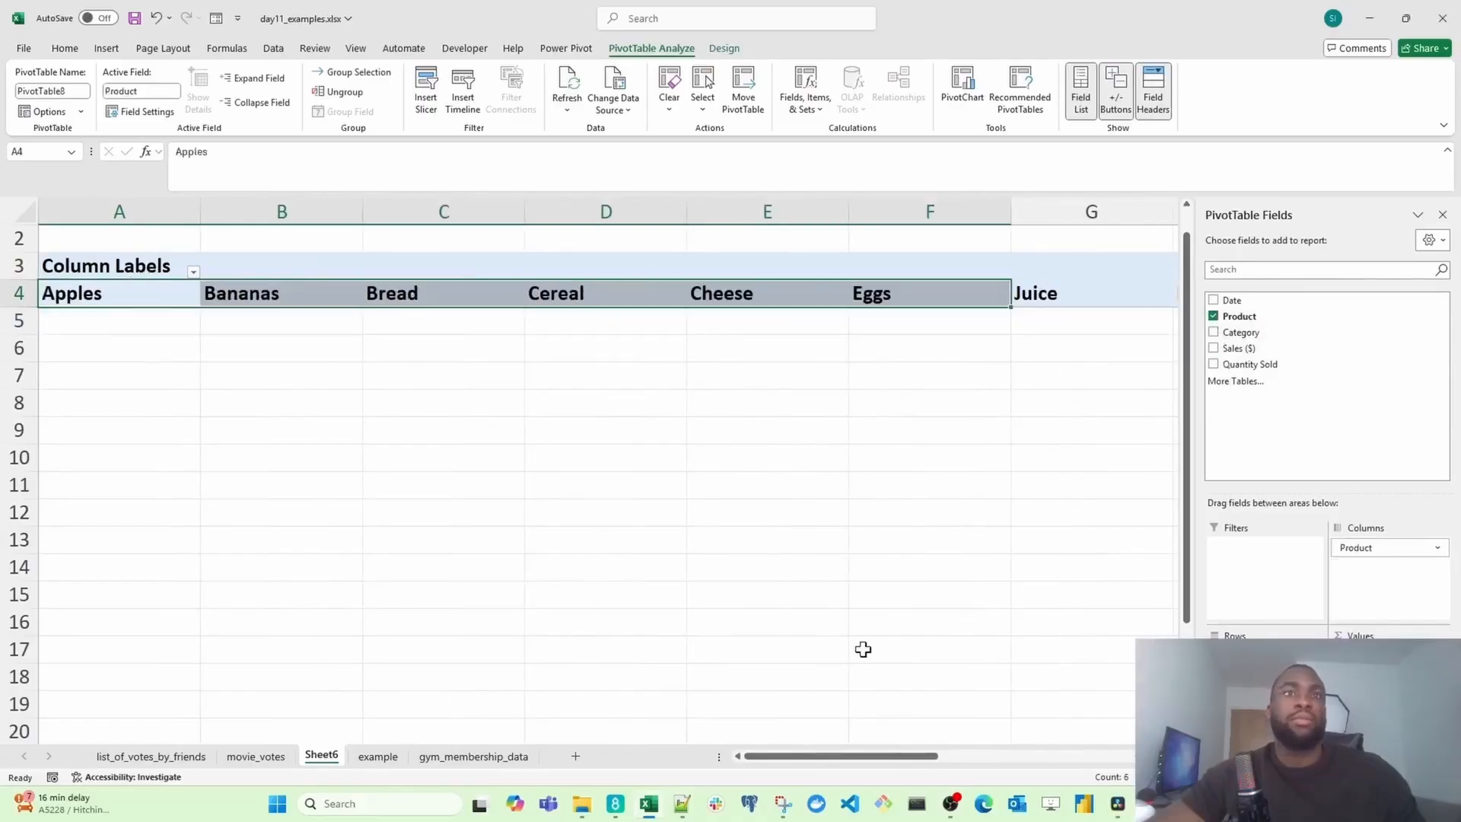
# Step: Move the Product field from the PivotTable columns to the rows
pyautogui.moveTo(820, 761); pyautogui.dragTo(677, 761)
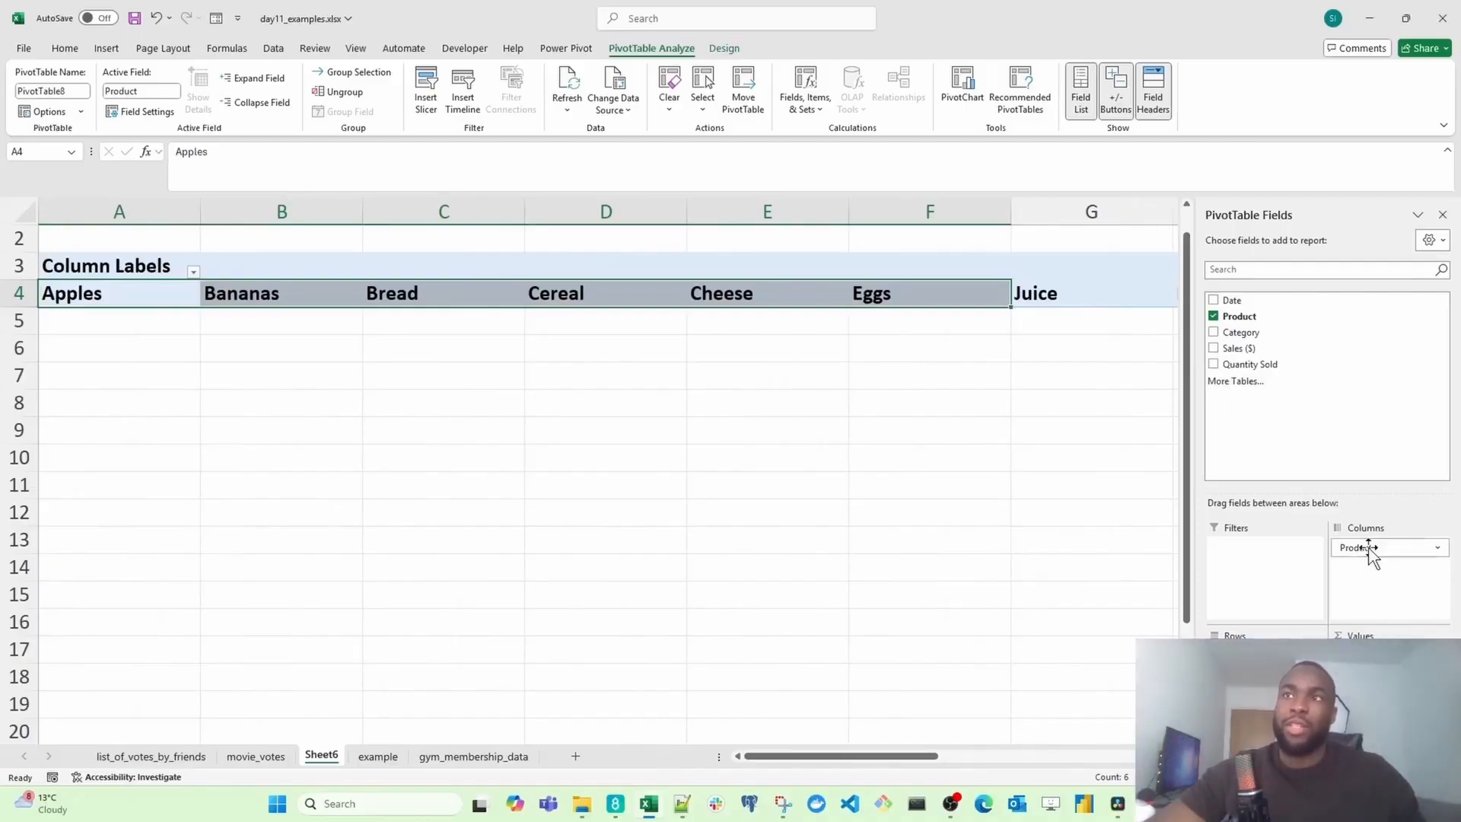
pyautogui.moveTo(1380, 548); pyautogui.dragTo(1265, 670)
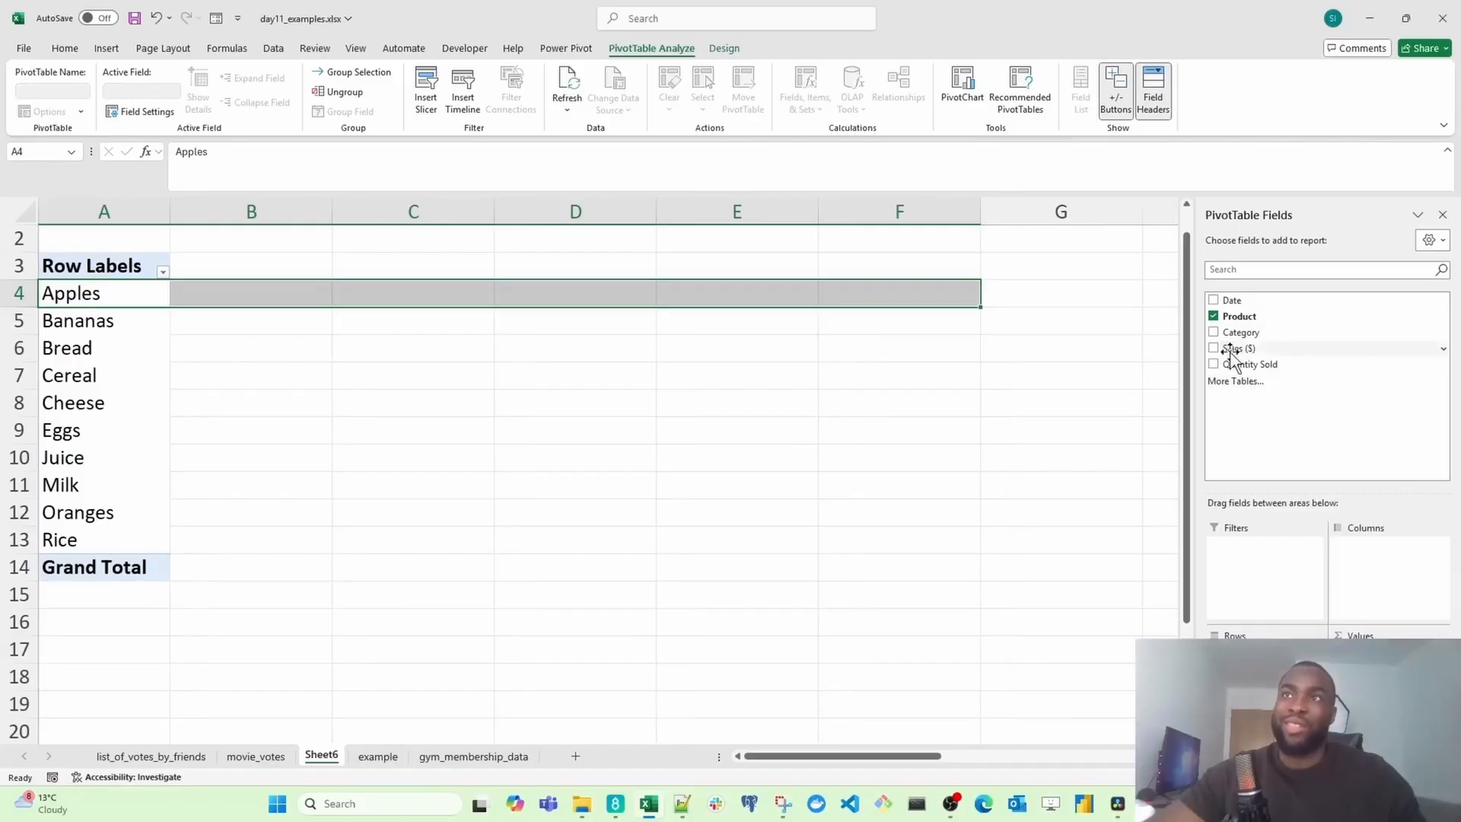
# Step: Add Sales ($) to the PivotTable values to sum sales per product
pyautogui.moveTo(1239, 348); pyautogui.dragTo(1386, 670)
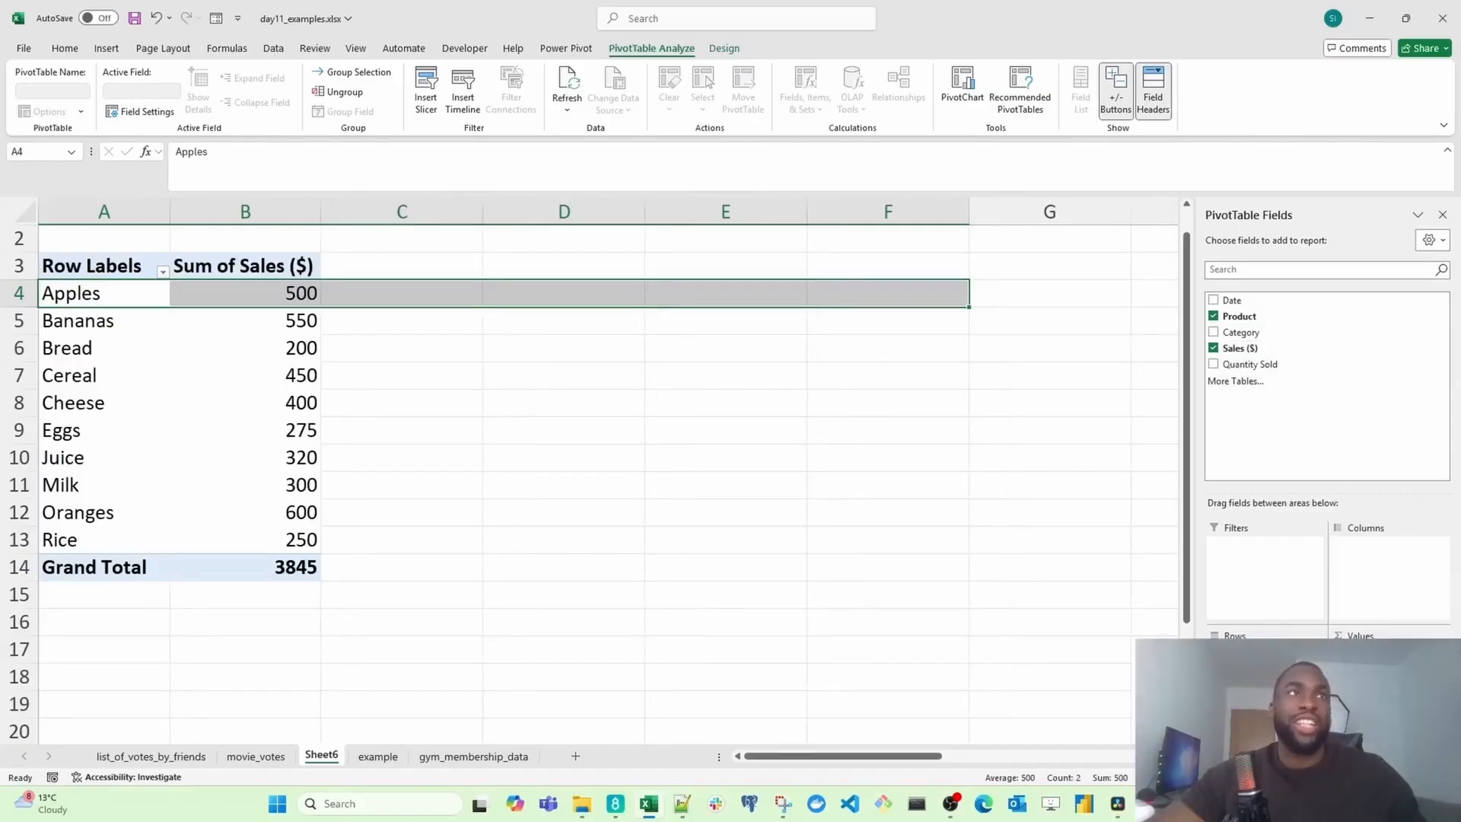
pyautogui.click(250, 298)
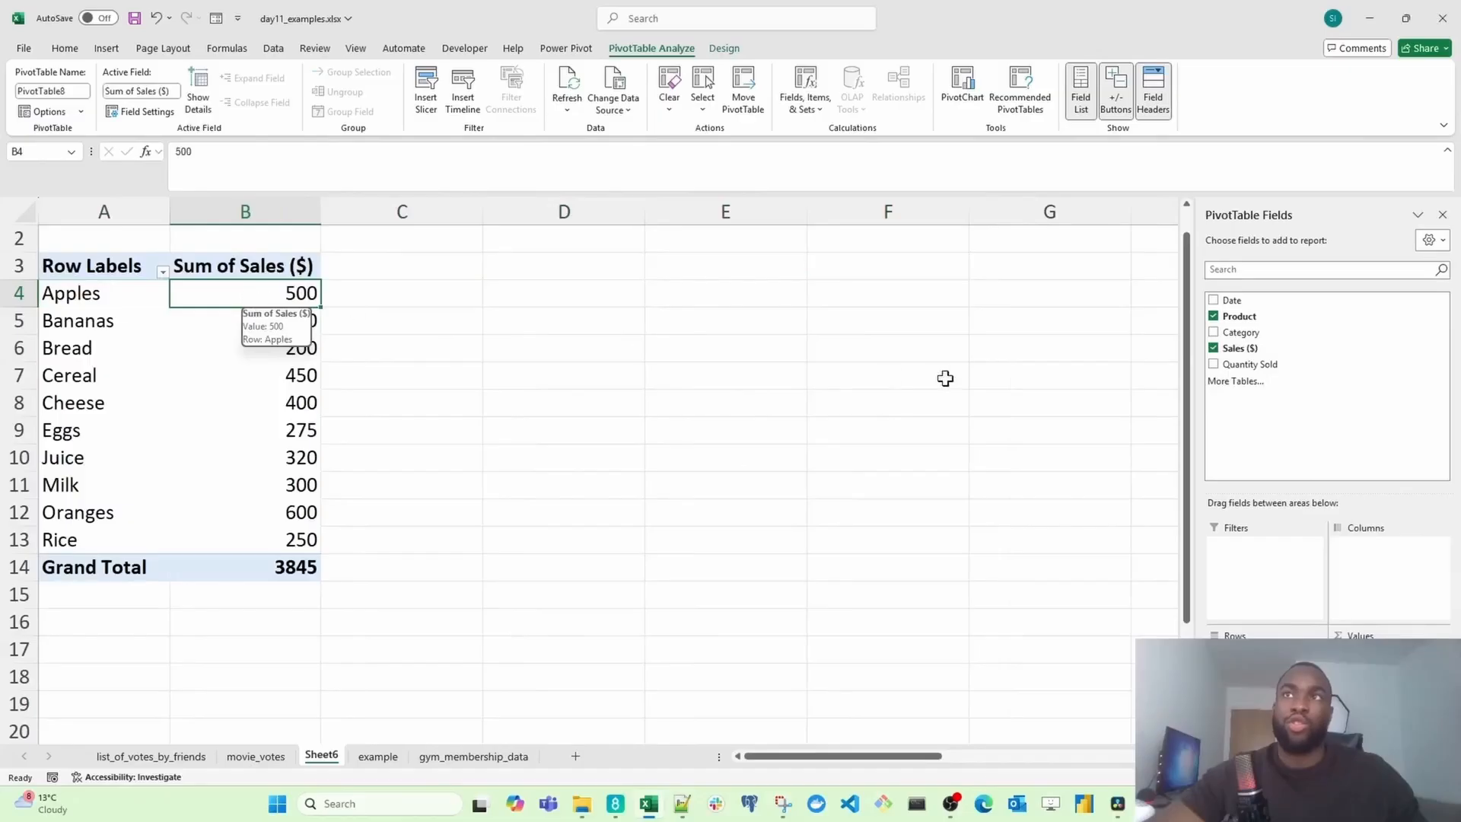
# Step: Remove Product and Sales ($) from the PivotTable and add Category as the row field
pyautogui.click(1216, 317)
pyautogui.click(1216, 348)
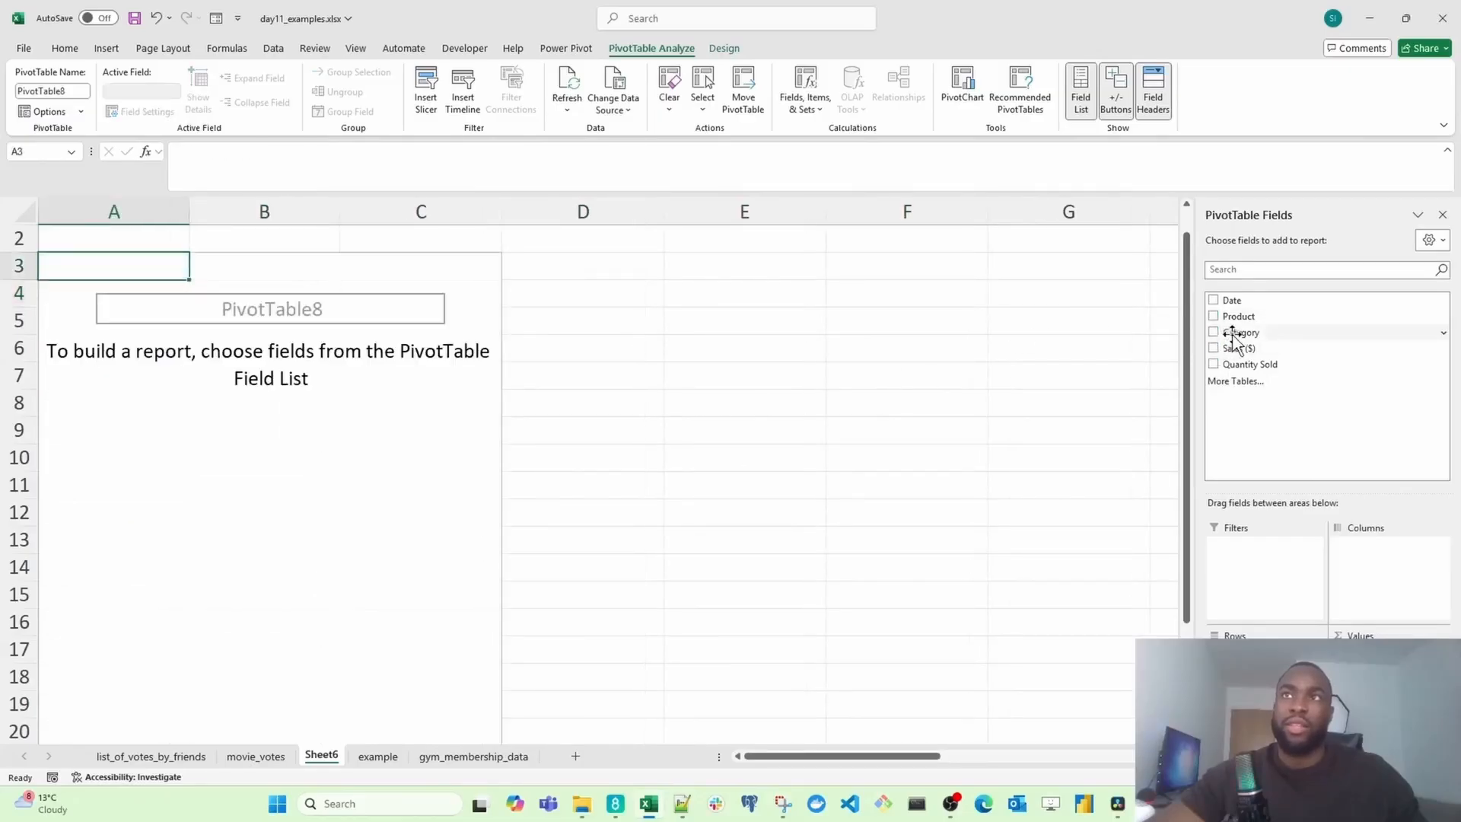
pyautogui.moveTo(1238, 338); pyautogui.dragTo(1248, 666)
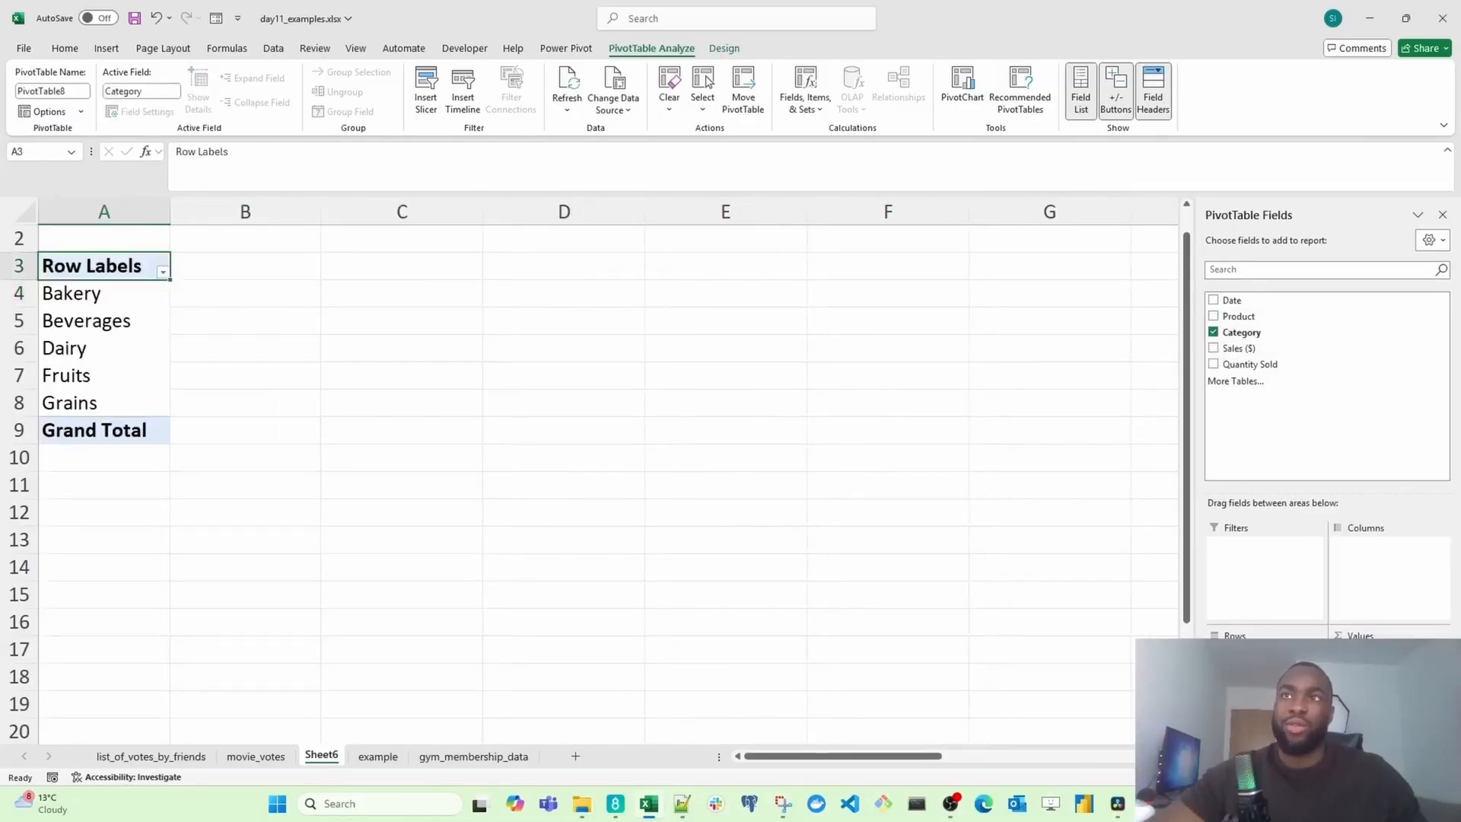
# Step: Add Quantity Sold to the values and change its summary to Average in the value field settings
pyautogui.click(1263, 364)
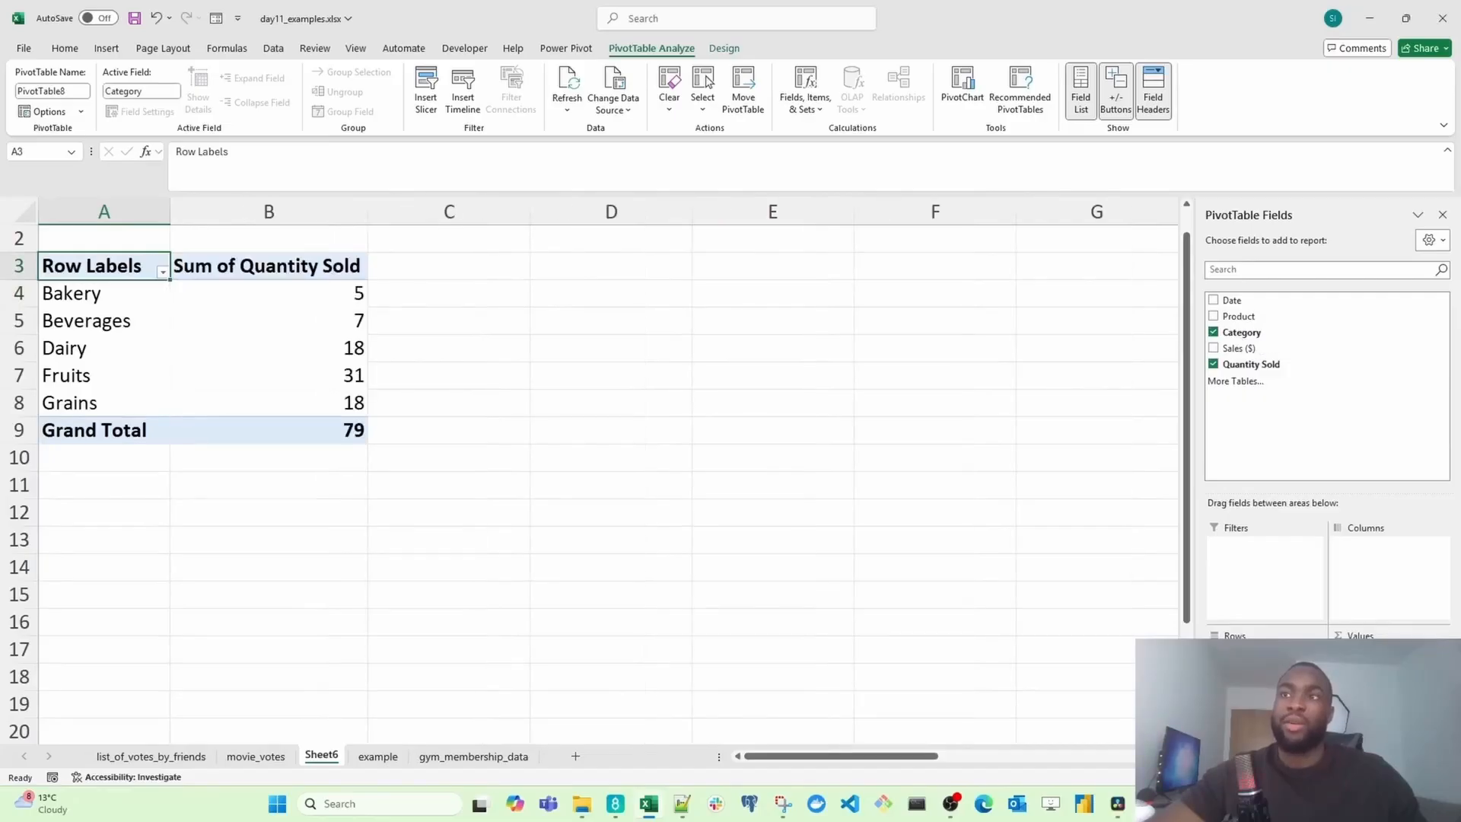
pyautogui.click(1390, 653)
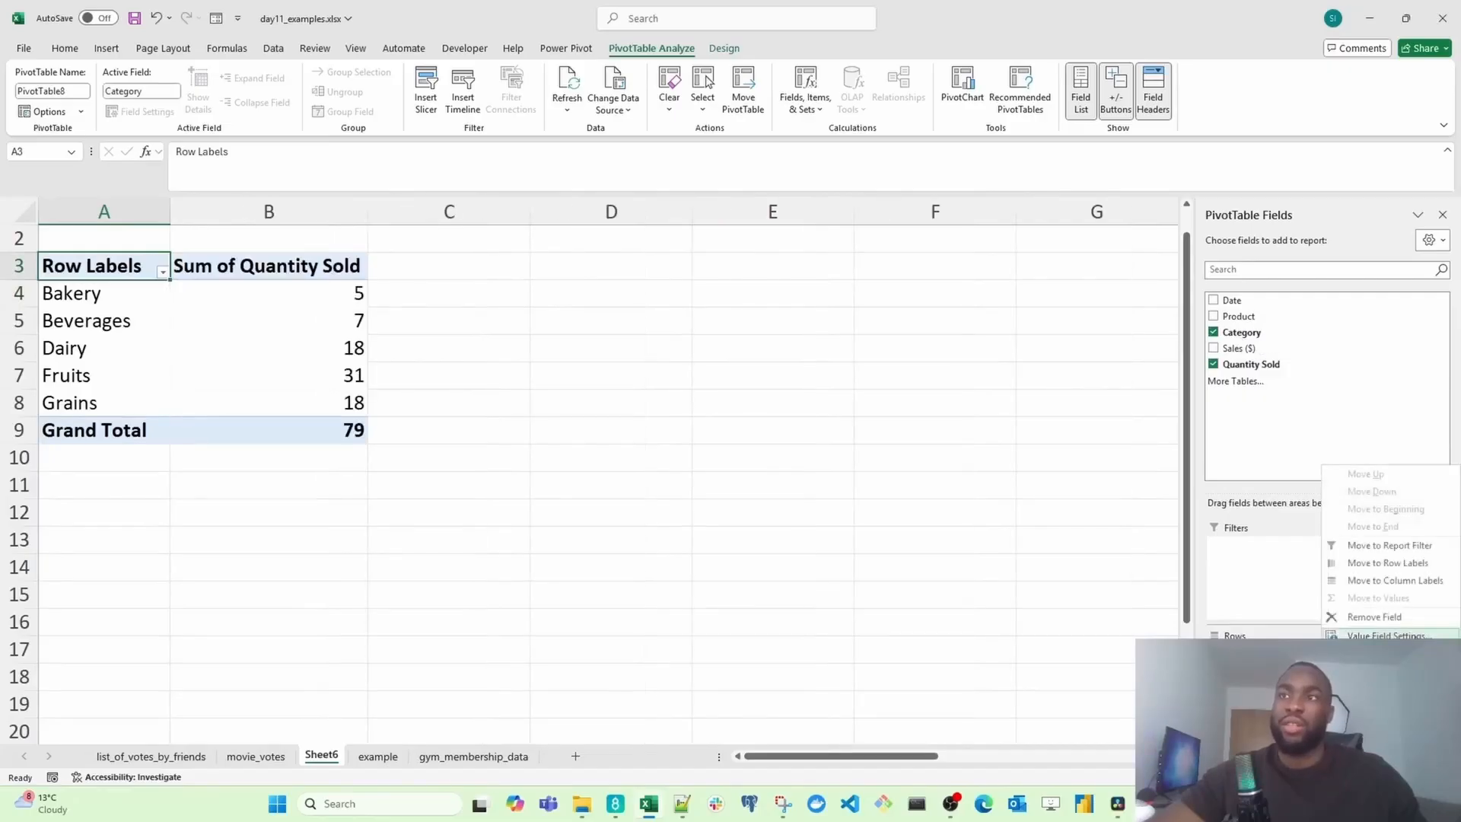
pyautogui.click(1385, 635)
pyautogui.click(430, 278)
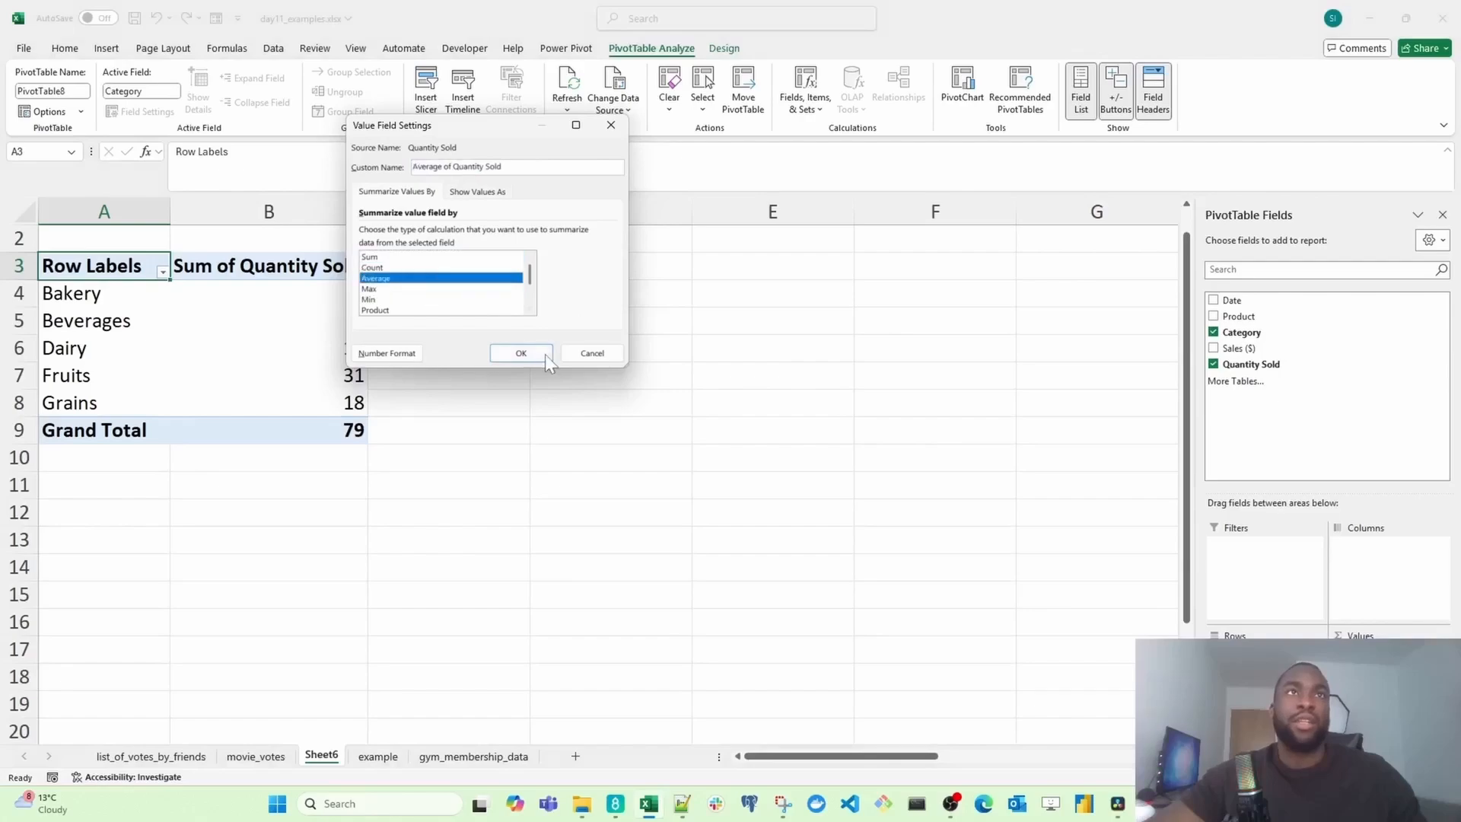
pyautogui.click(522, 354)
# Step: Select the average quantity cells and then the category labels to inspect them
pyautogui.click(349, 290)
pyautogui.moveTo(349, 290); pyautogui.dragTo(350, 418)
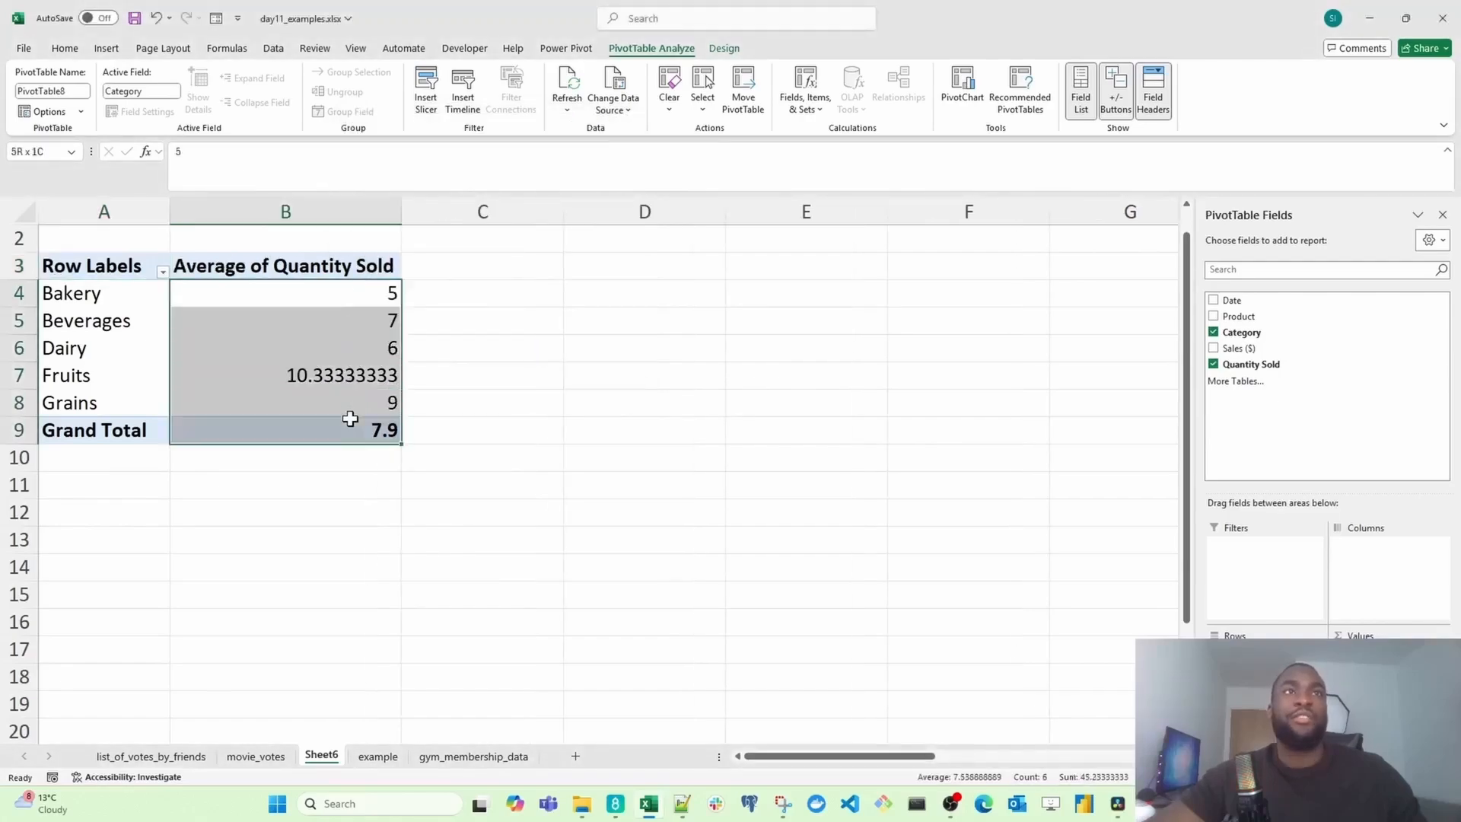
pyautogui.moveTo(112, 289); pyautogui.dragTo(102, 399)
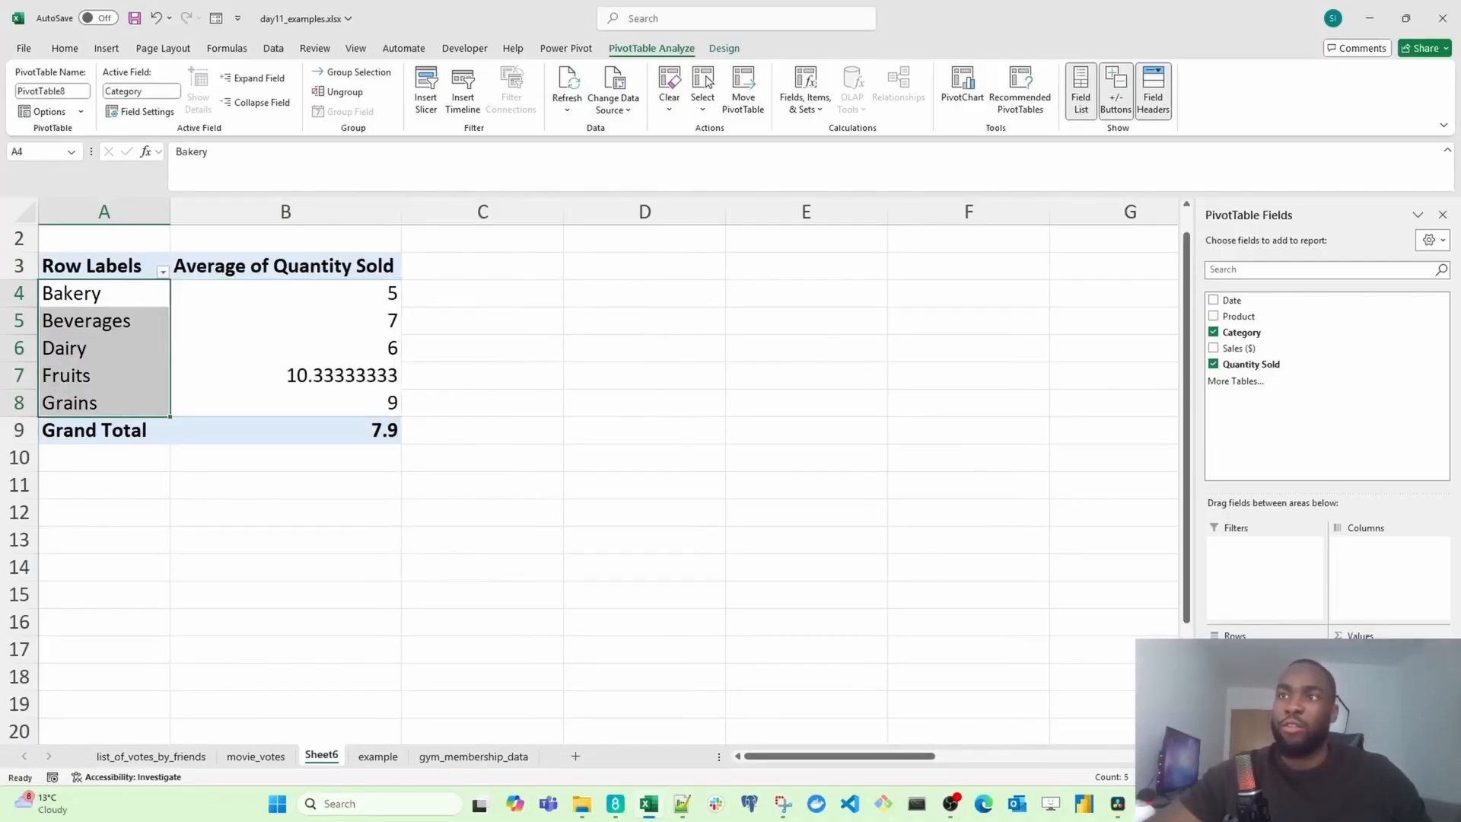
# Step: Change the Quantity Sold value field to summarize by Count
pyautogui.click(1390, 654)
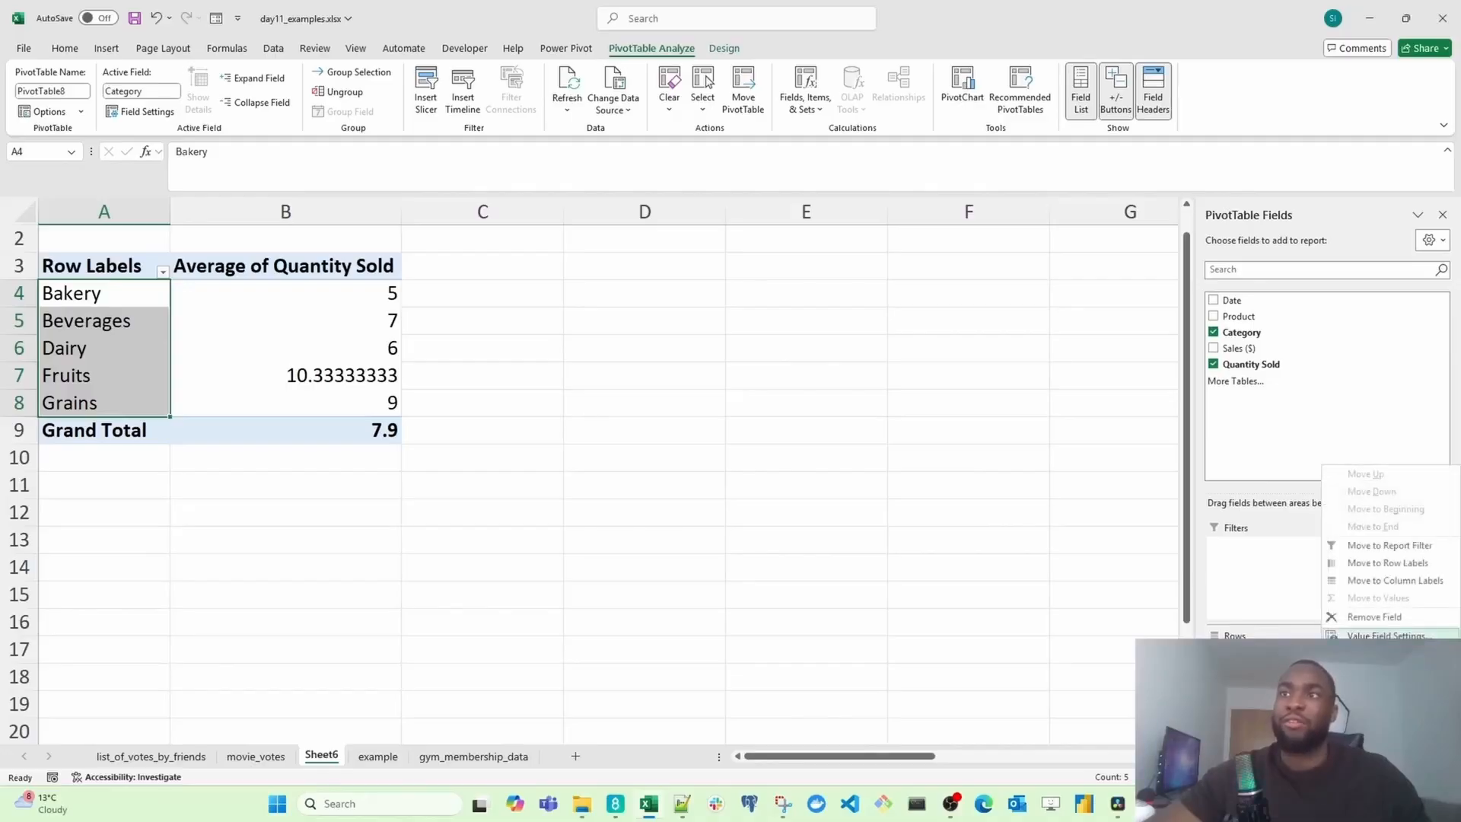
pyautogui.click(1386, 636)
pyautogui.scroll(-1, 468, 289)
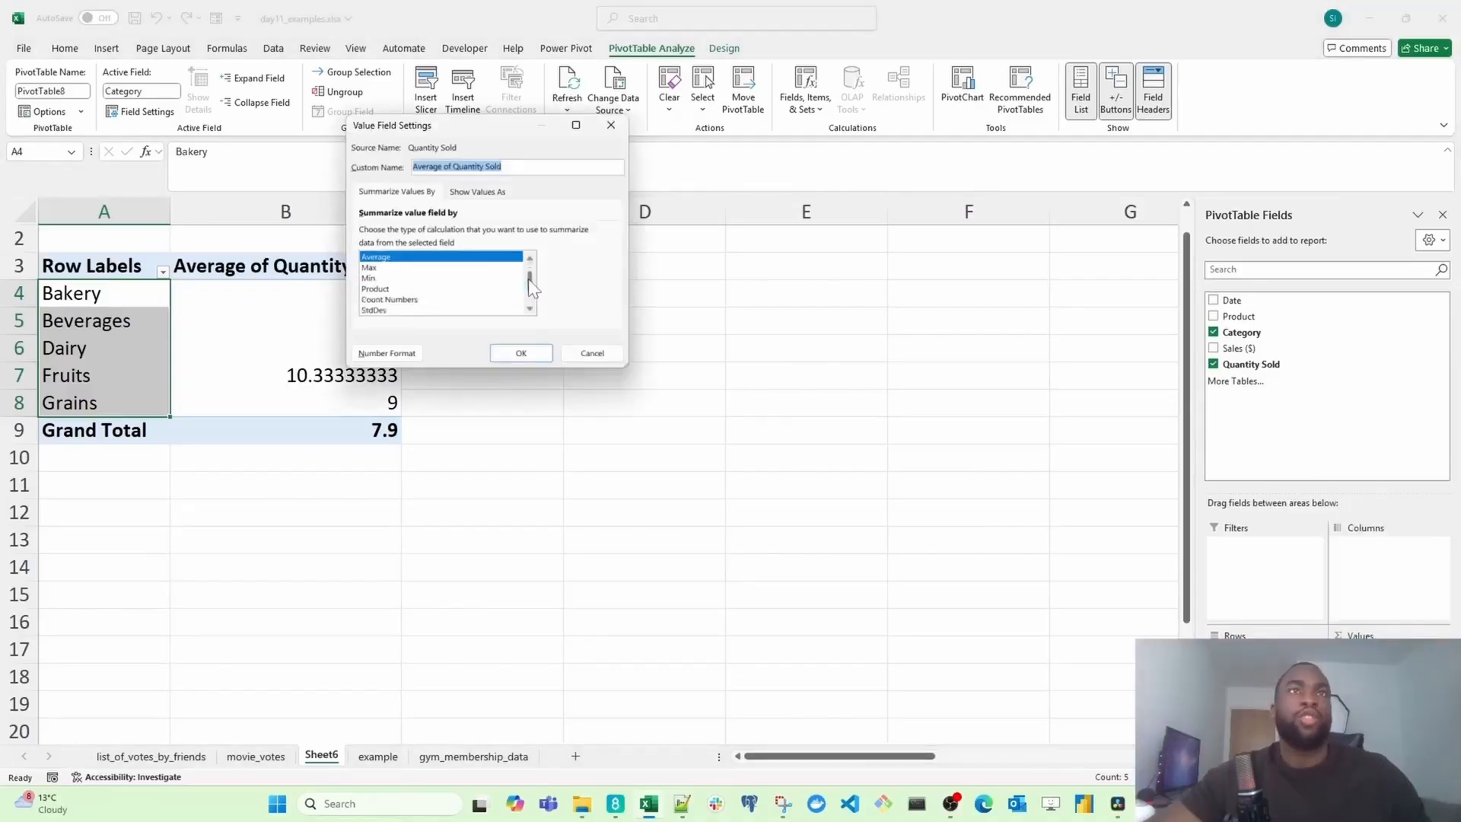
pyautogui.scroll(1, 468, 289)
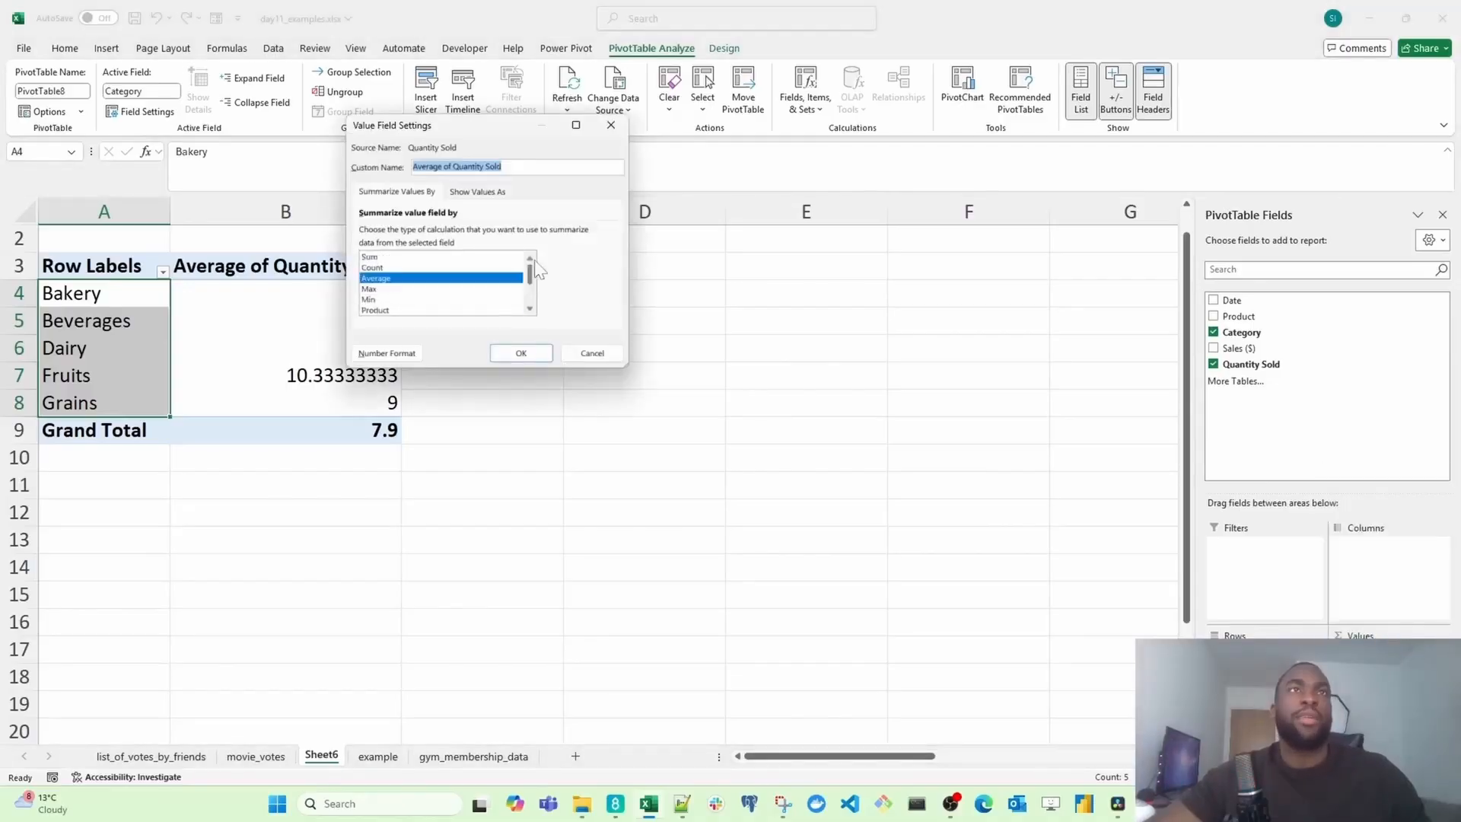
pyautogui.click(481, 258)
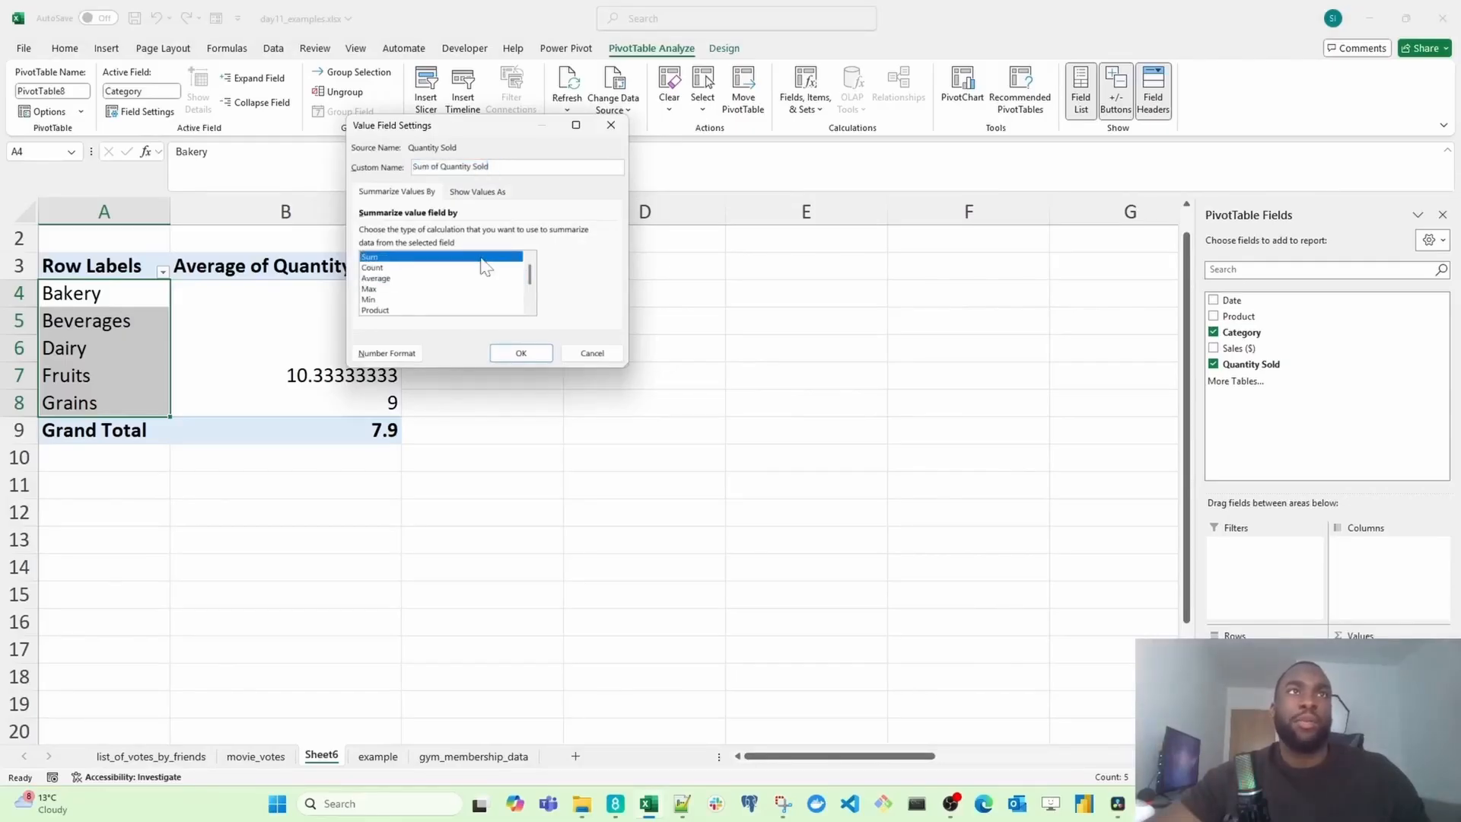
pyautogui.click(480, 278)
pyautogui.click(481, 258)
pyautogui.click(463, 270)
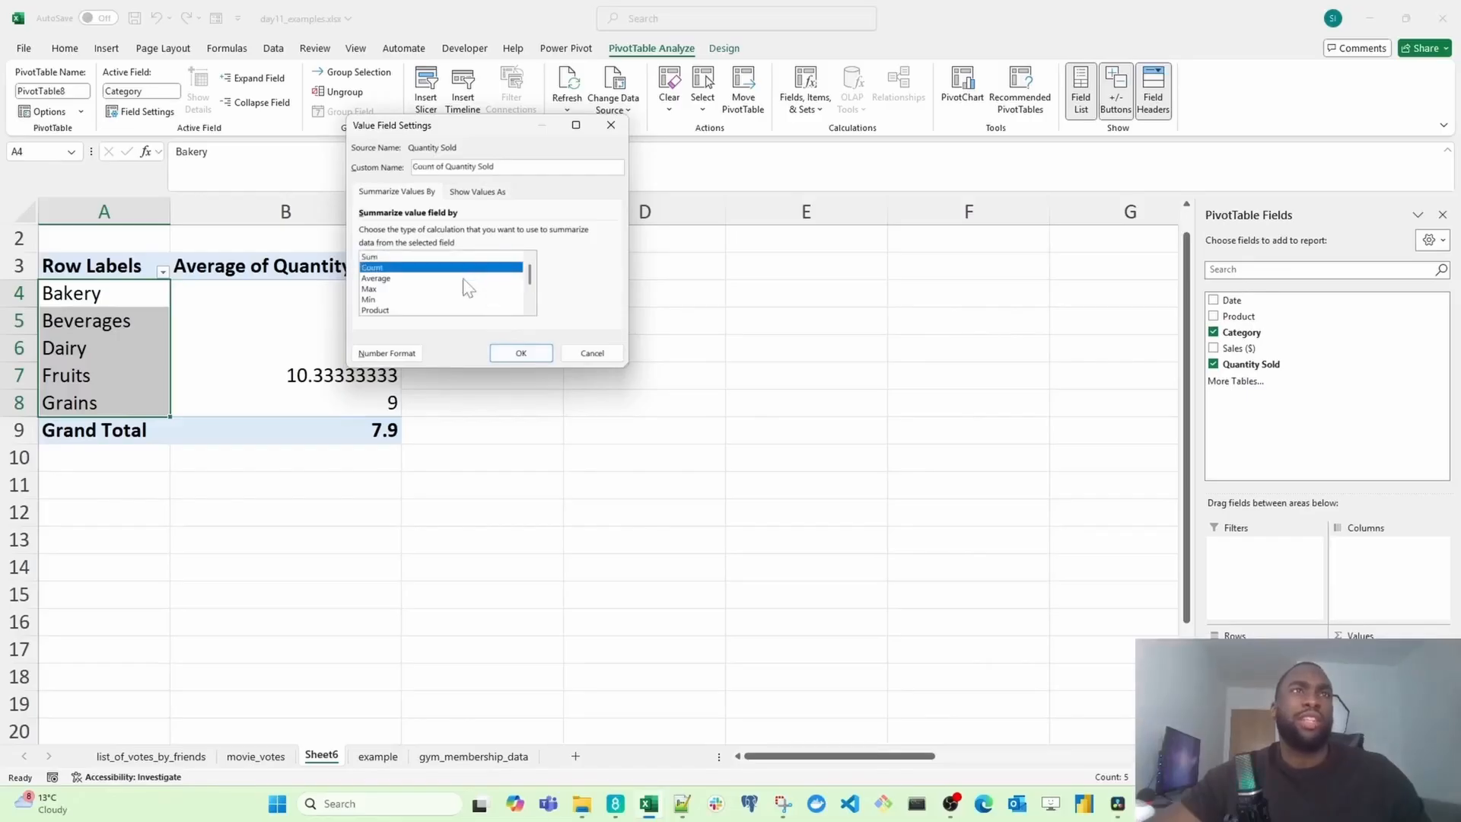
pyautogui.click(522, 353)
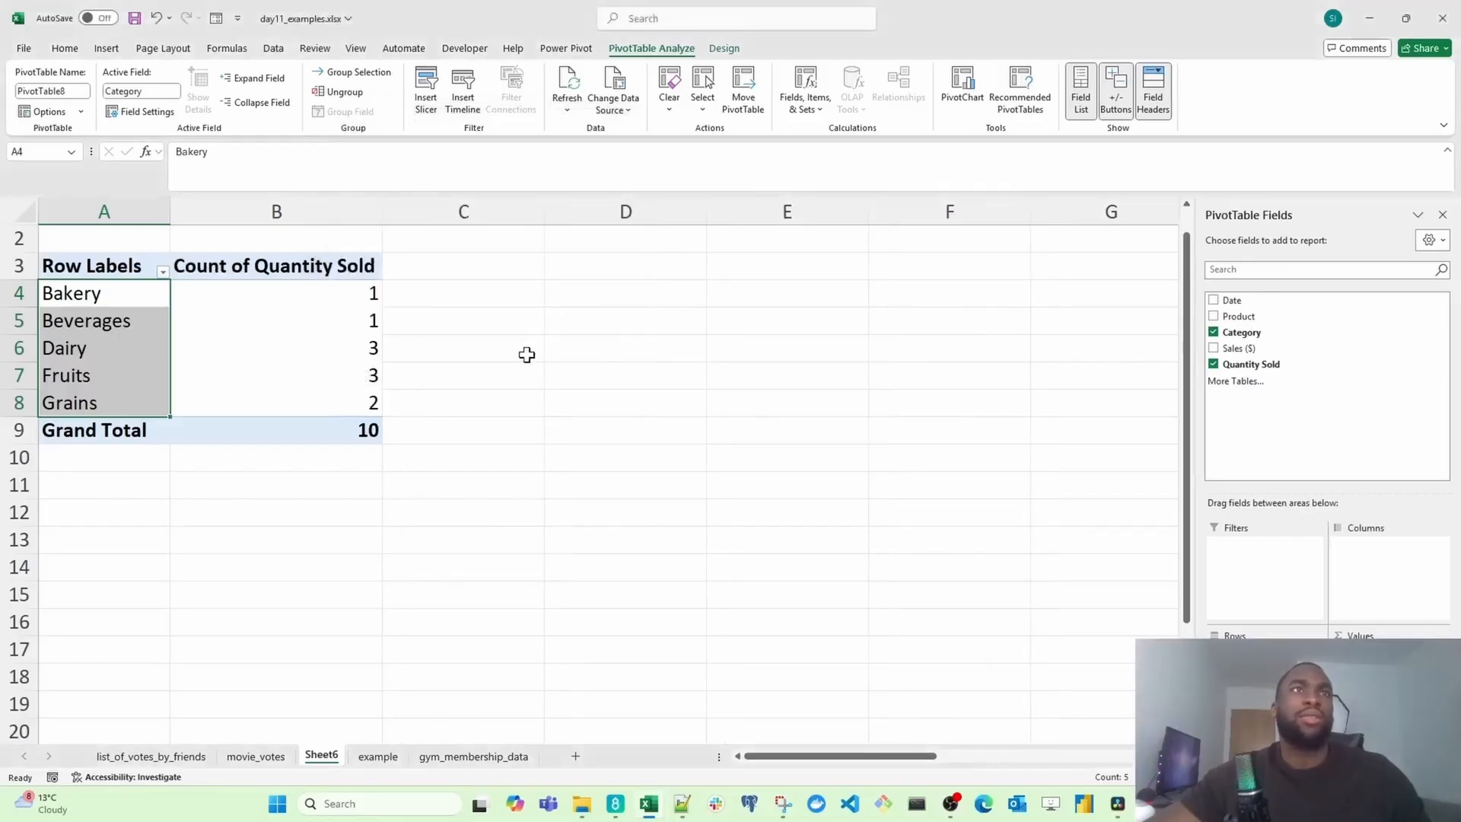
# Step: Rename the values column header to "Total quantities sold per category"
pyautogui.click(294, 271)
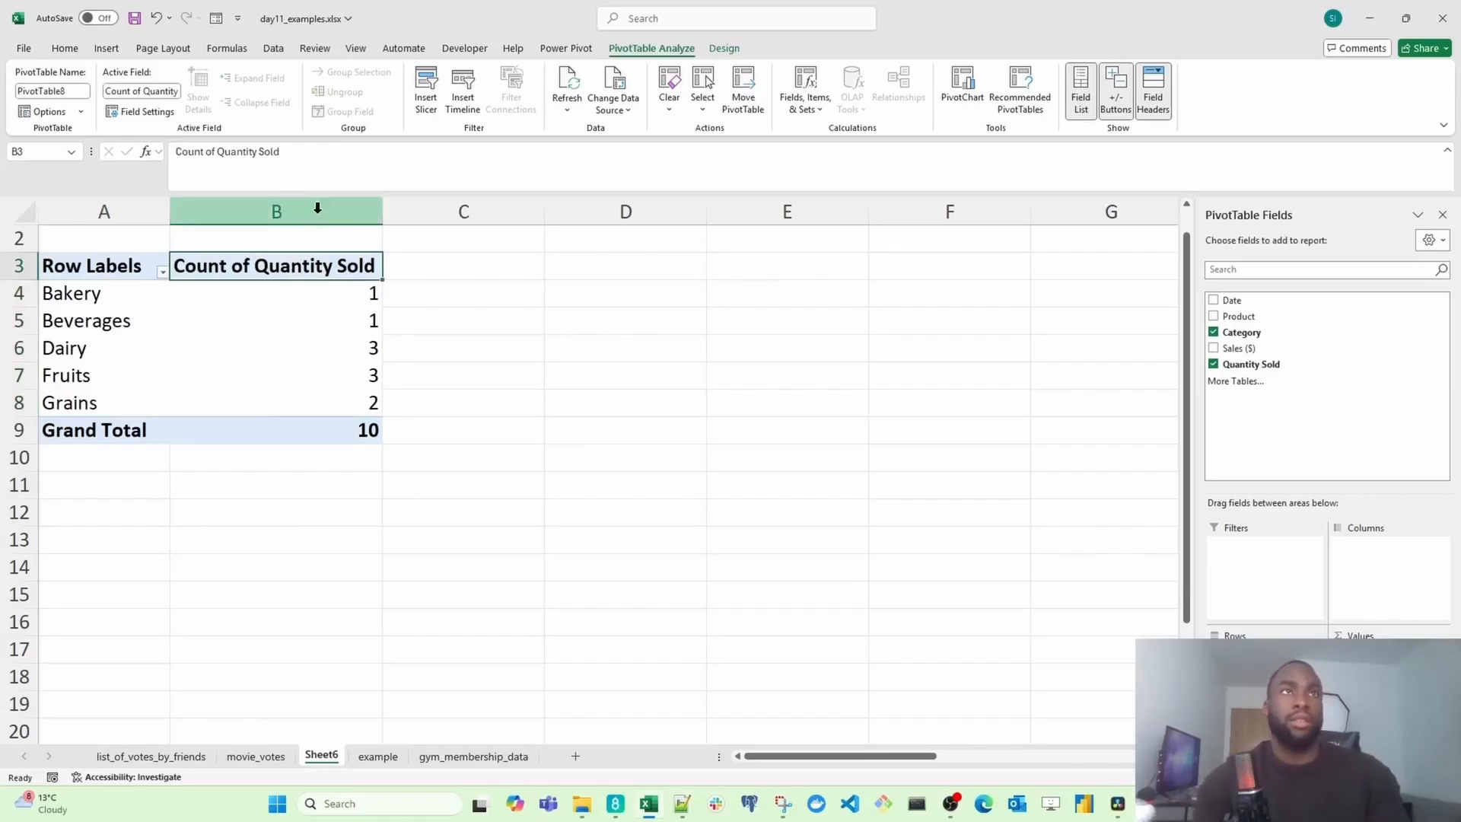
pyautogui.write('Total qua')
pyautogui.press('BackSpace')
pyautogui.press('BackSpace')
pyautogui.write('al quantities')
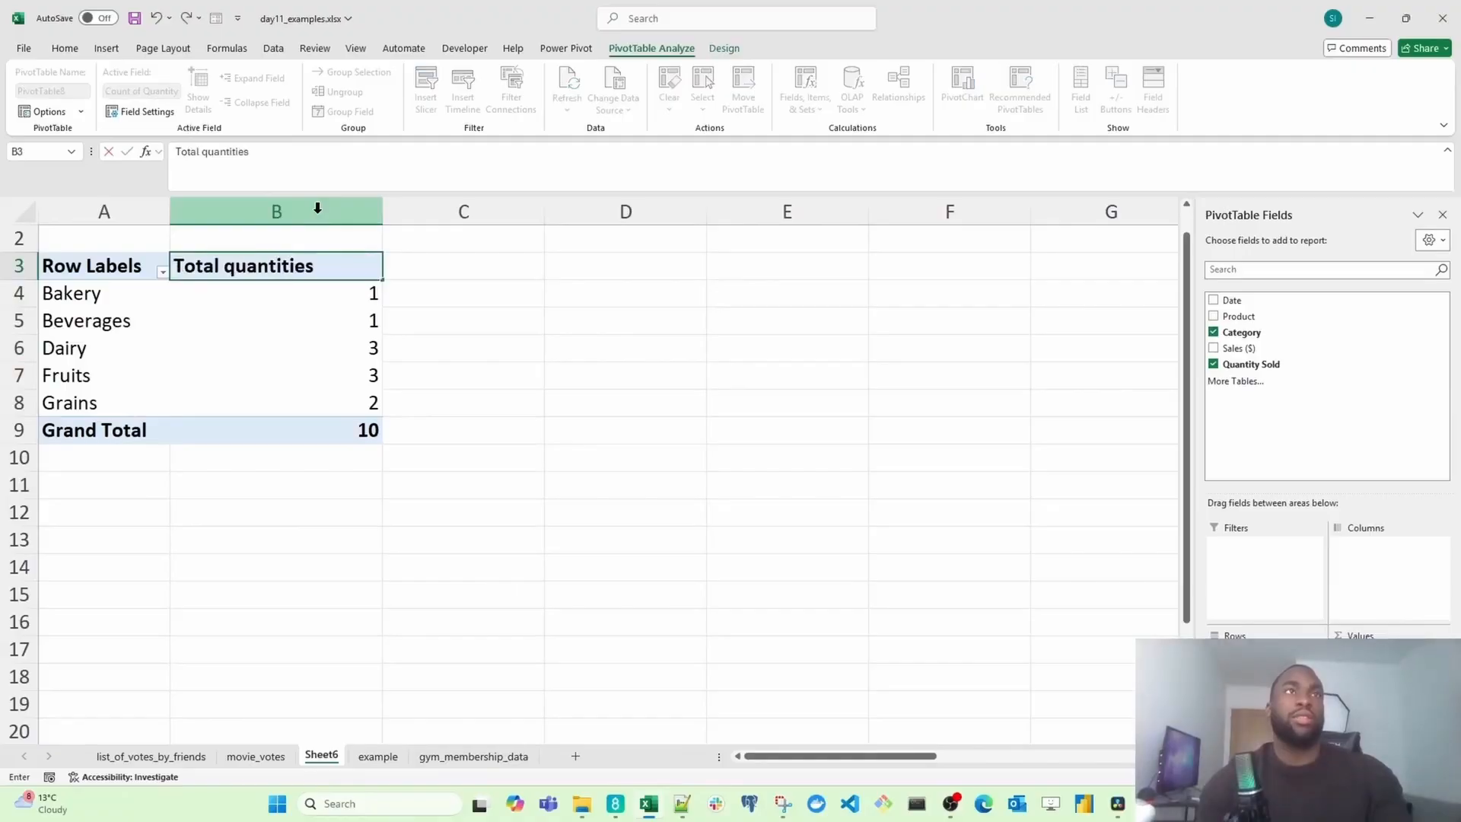
pyautogui.write(' sold for')
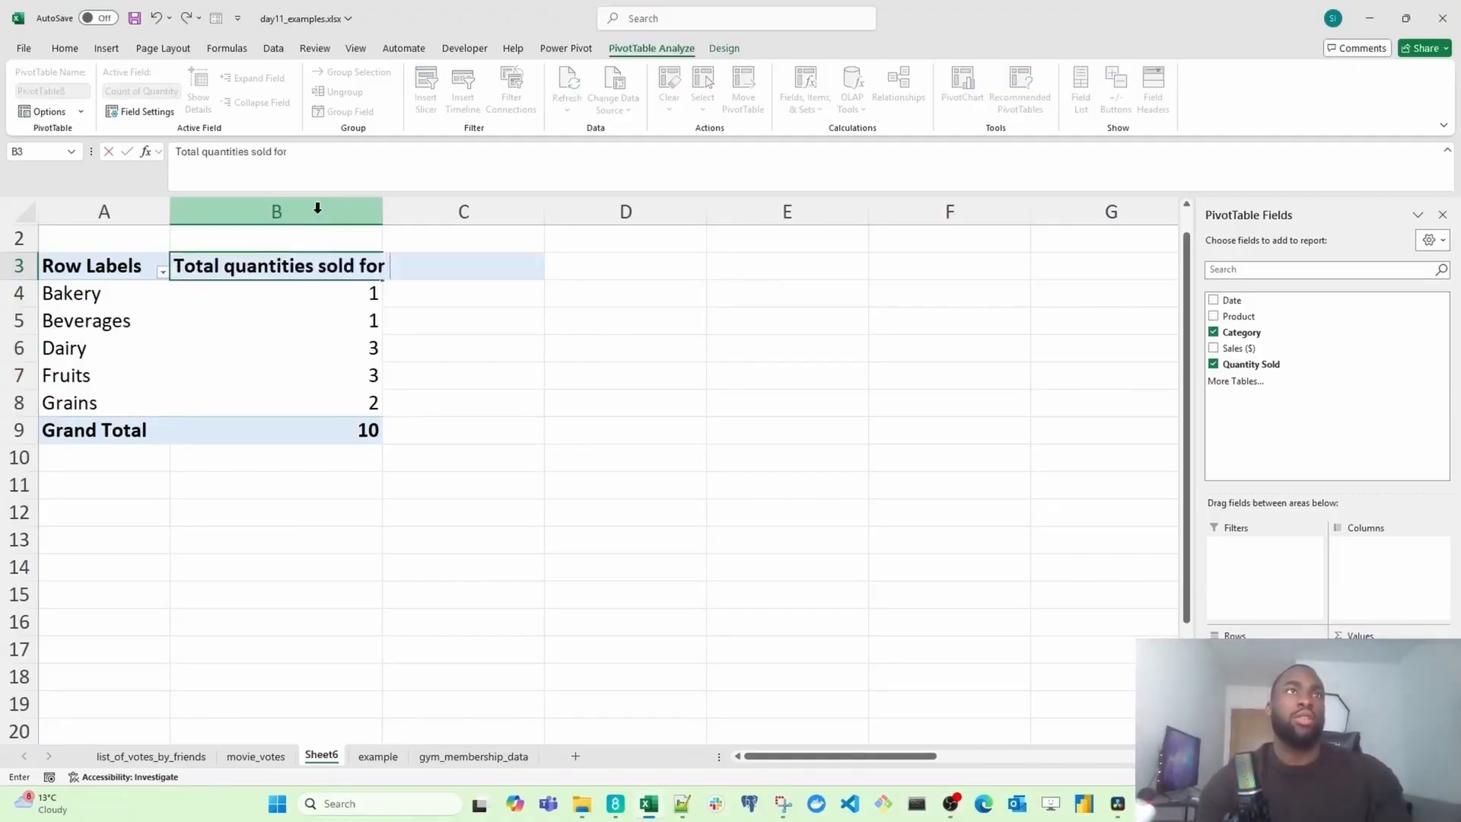
pyautogui.write(' each cap')
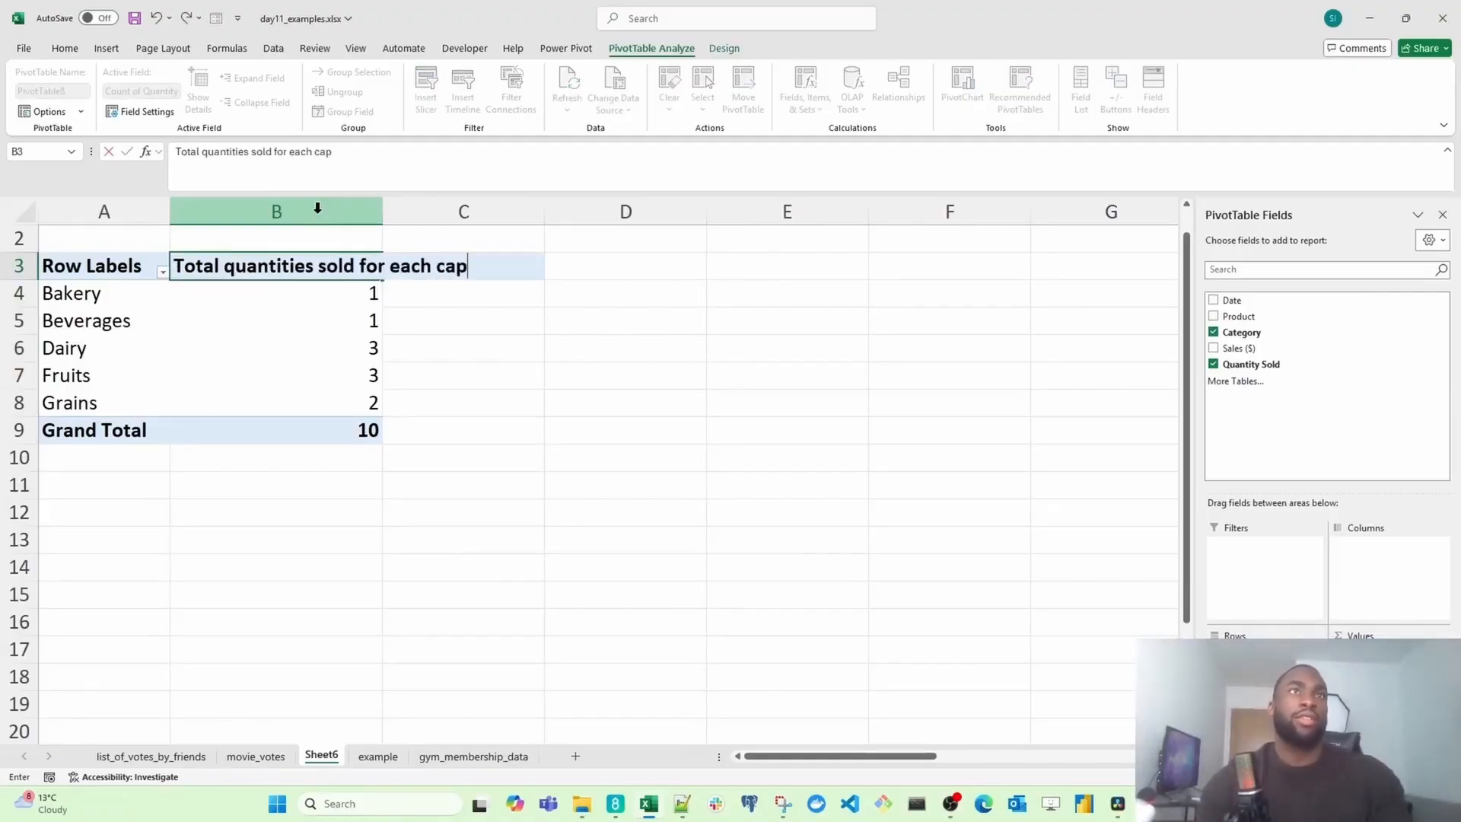
pyautogui.press('BackSpace')
pyautogui.press('BackSpace')
pyautogui.press('BackSpace')
pyautogui.press('BackSpace')
pyautogui.press('BackSpace')
pyautogui.press('BackSpace')
pyautogui.press('BackSpace')
pyautogui.press('BackSpace')
pyautogui.press('BackSpace')
pyautogui.press('BackSpace')
pyautogui.press('BackSpace')
pyautogui.press('BackSpace')
pyautogui.press('BackSpace')
pyautogui.write('pe')
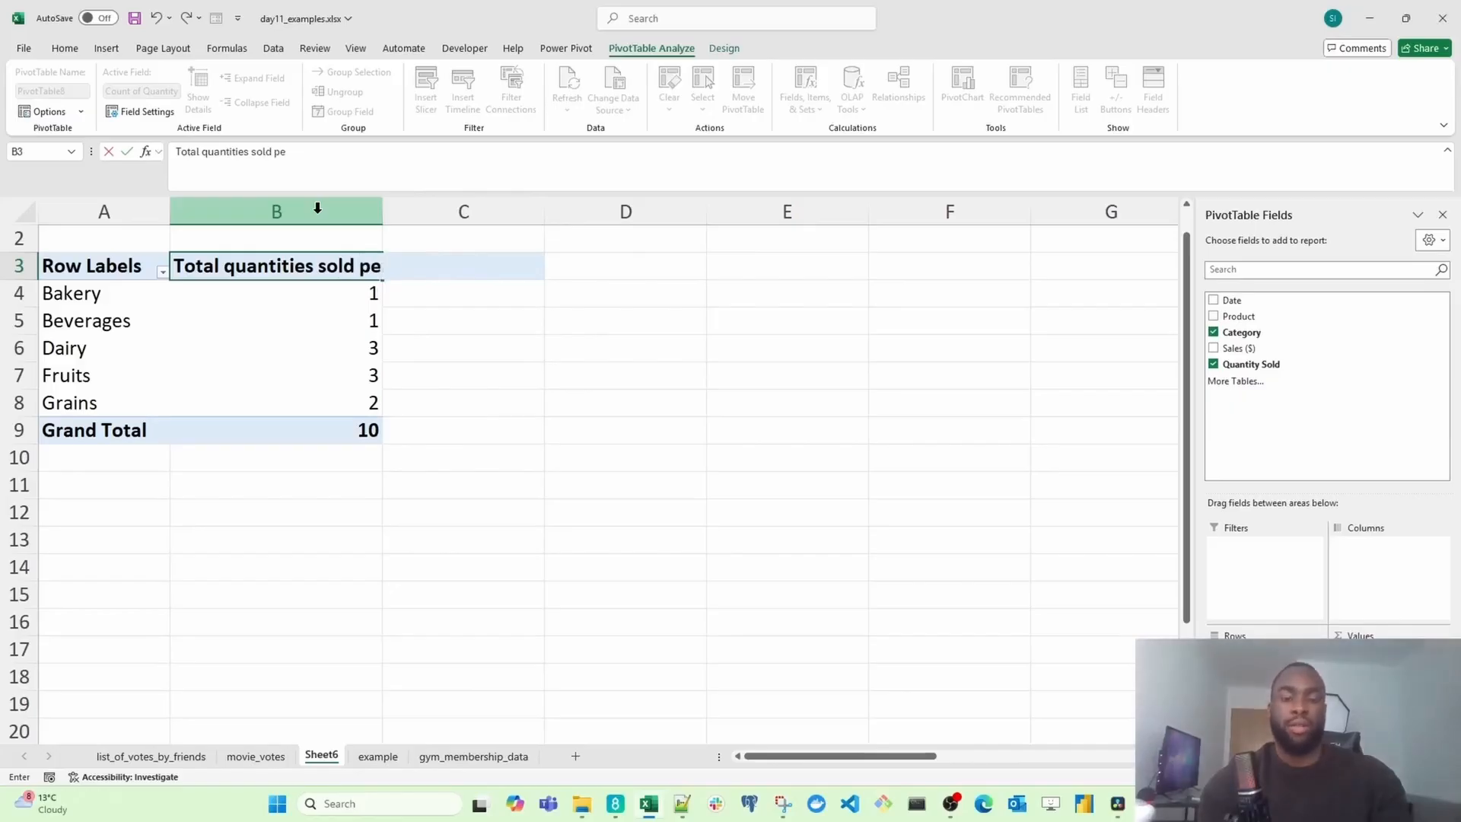
pyautogui.write('r category')
pyautogui.press('Return')
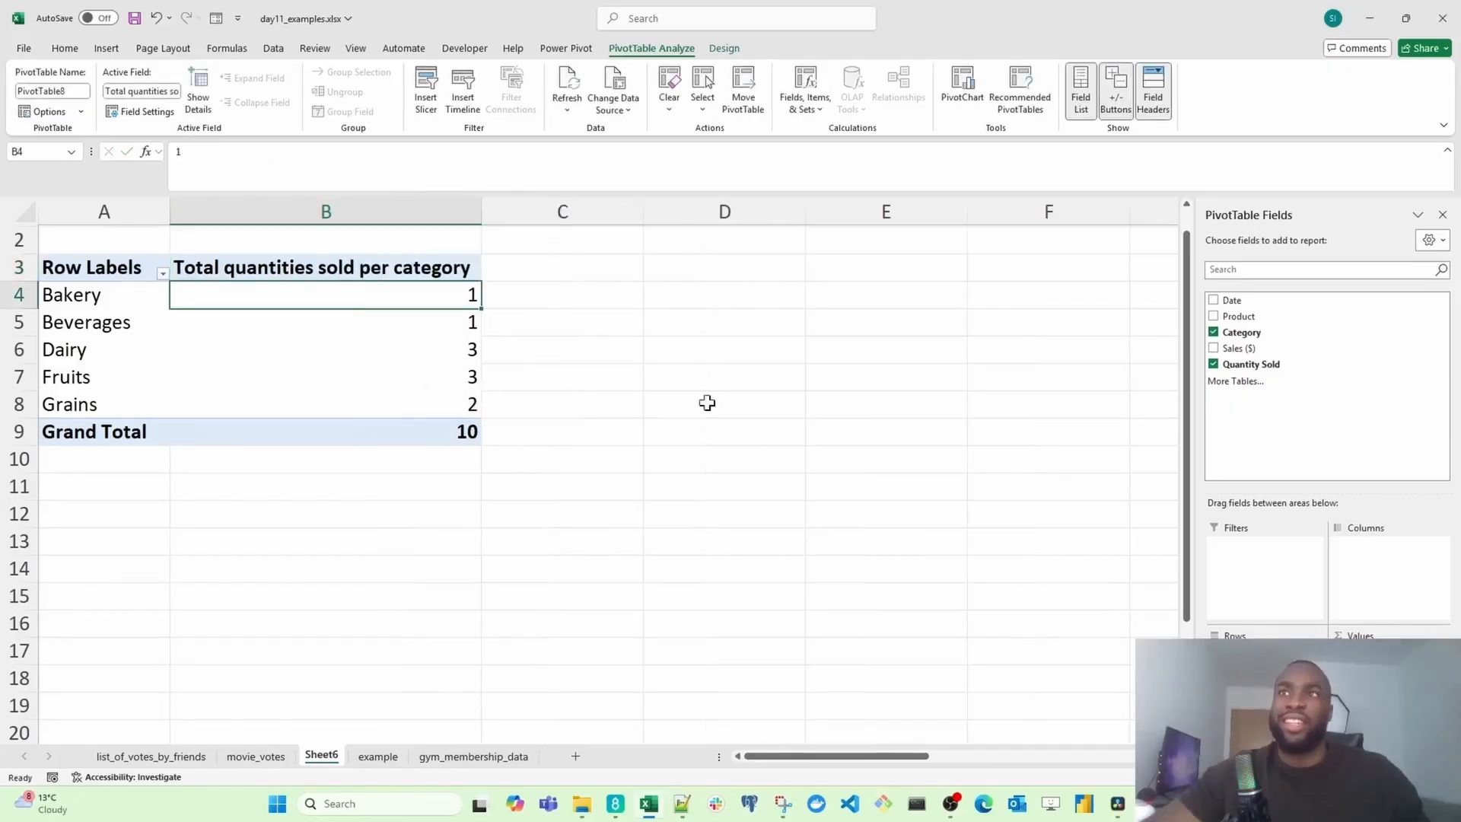
# Step: Add Date as a PivotTable report filter and filter it to 01-Feb
pyautogui.moveTo(1259, 303); pyautogui.dragTo(1271, 582)
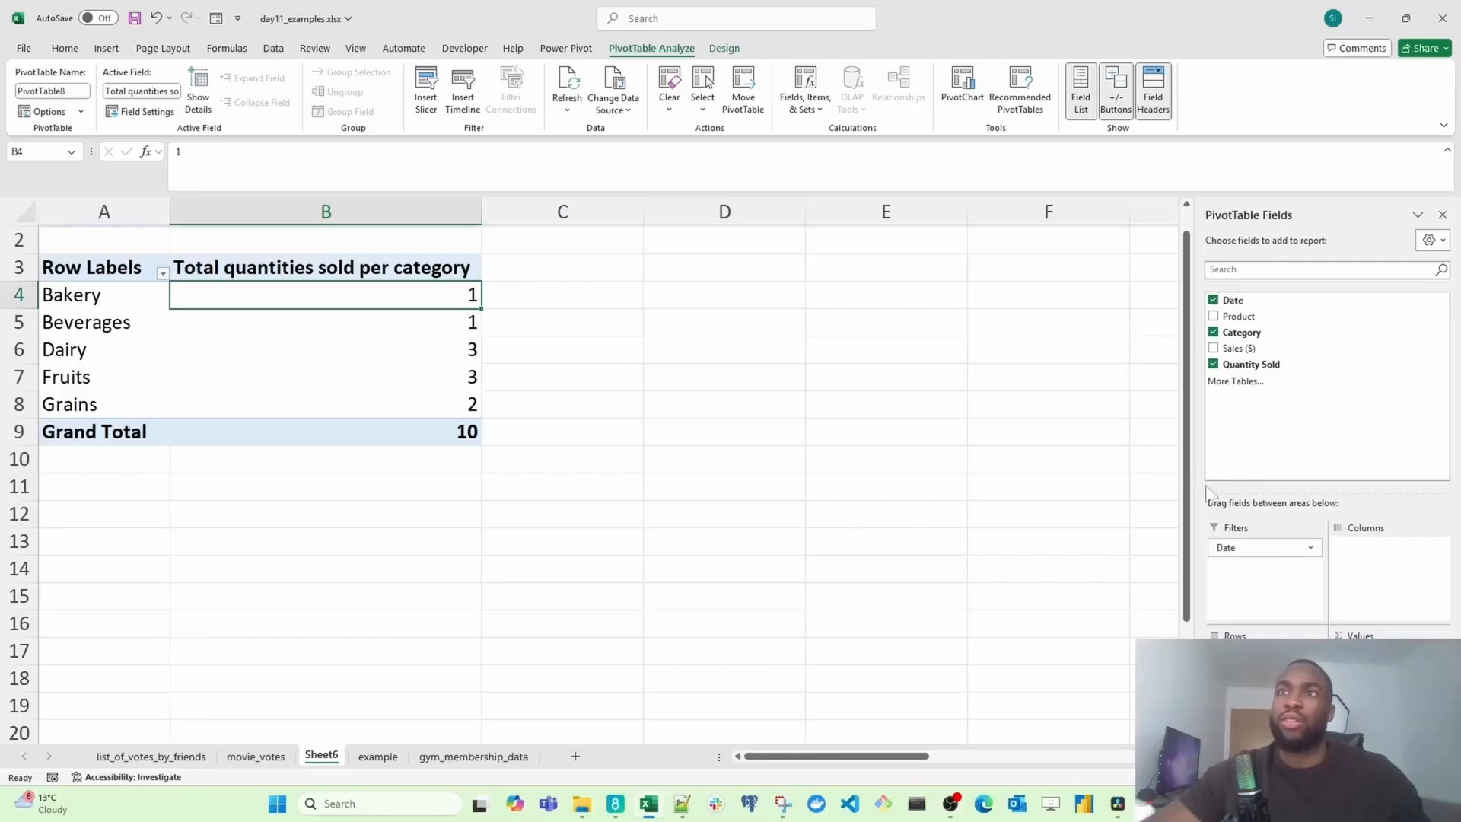
pyautogui.moveTo(1188, 449); pyautogui.dragTo(1192, 320)
pyautogui.click(474, 244)
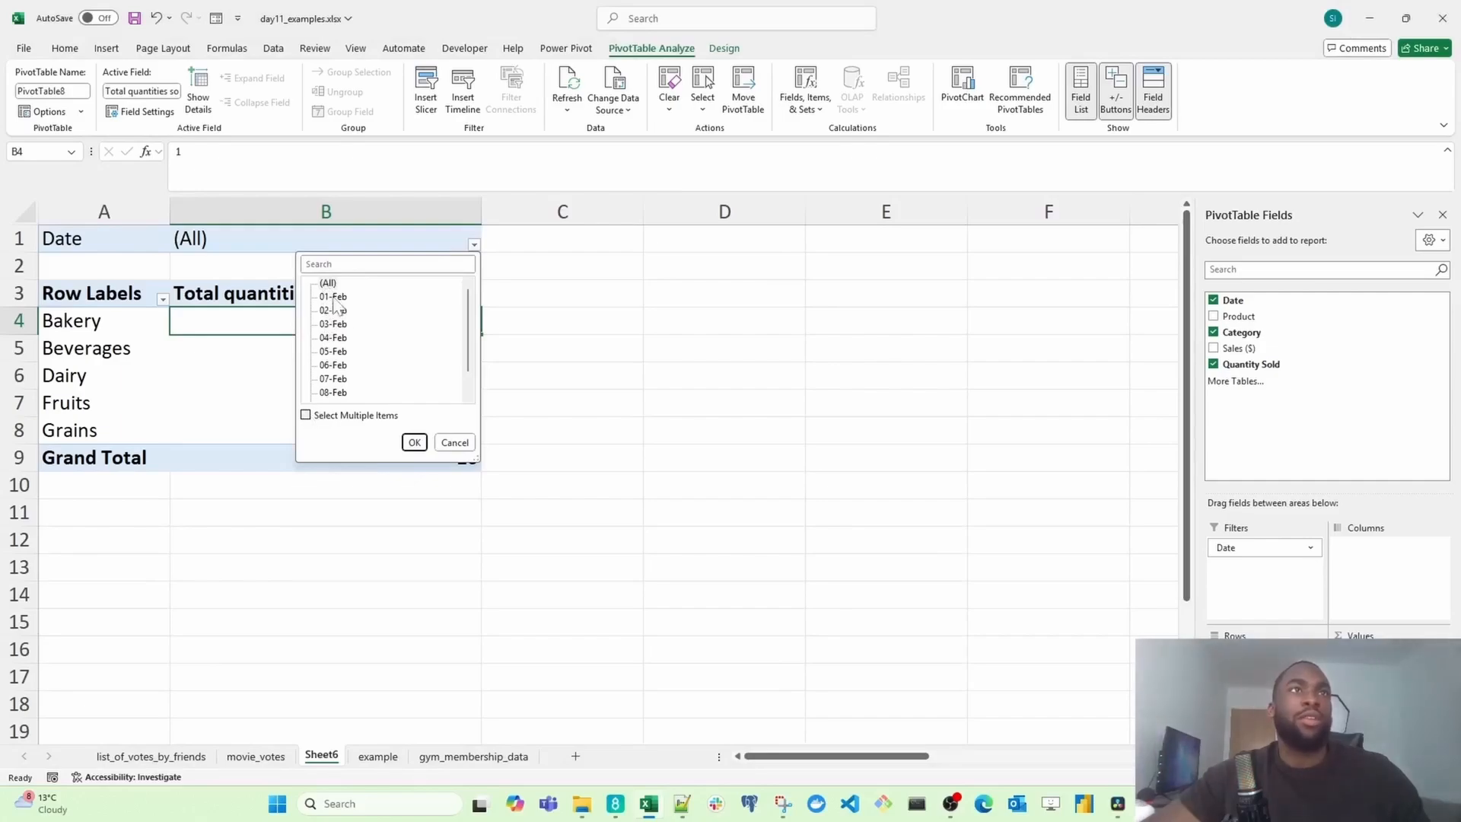
pyautogui.click(414, 441)
# Step: Change the Date filter to show only 07-Feb
pyautogui.click(474, 244)
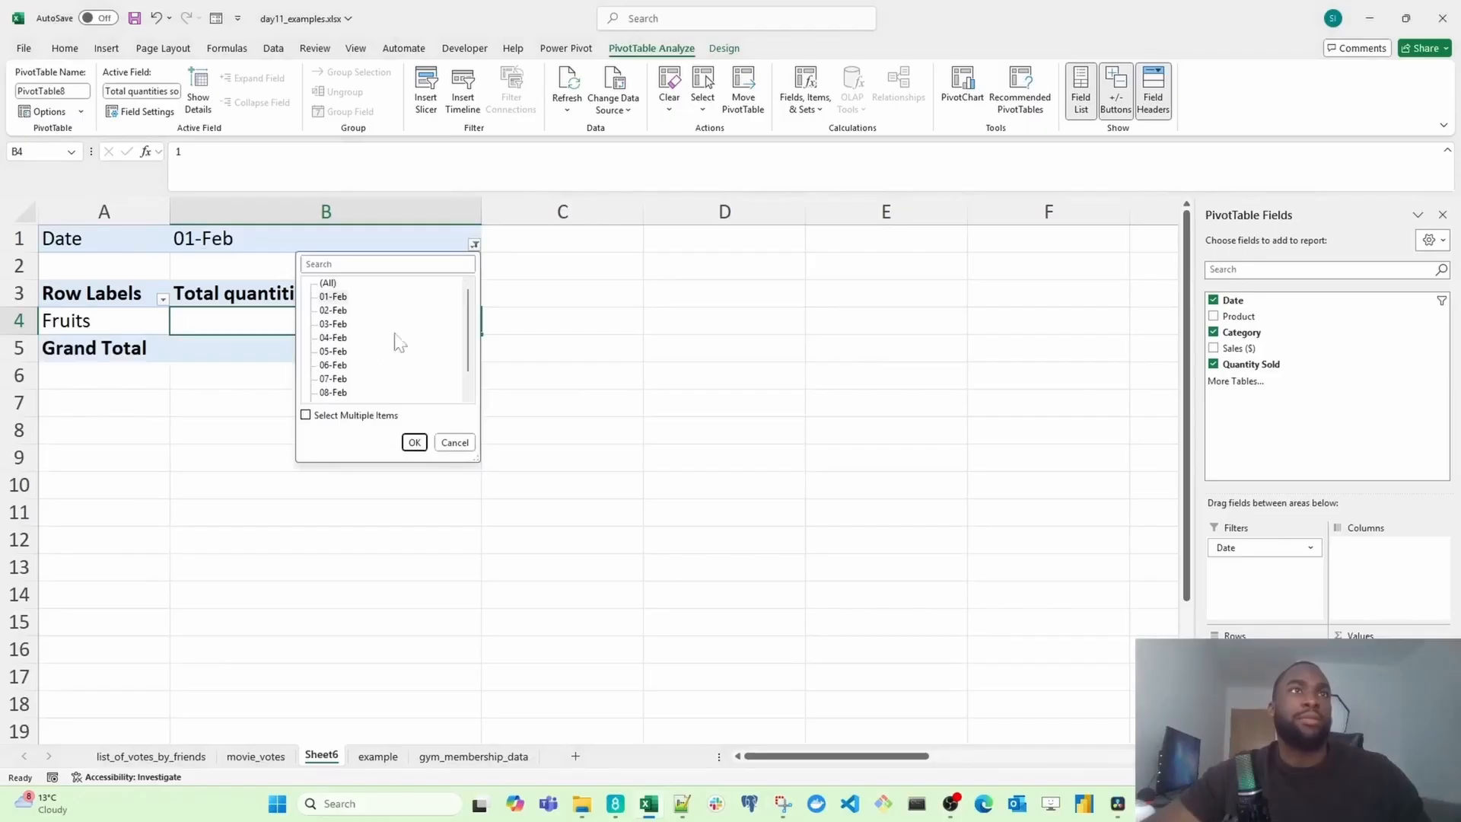
pyautogui.click(335, 379)
pyautogui.click(414, 442)
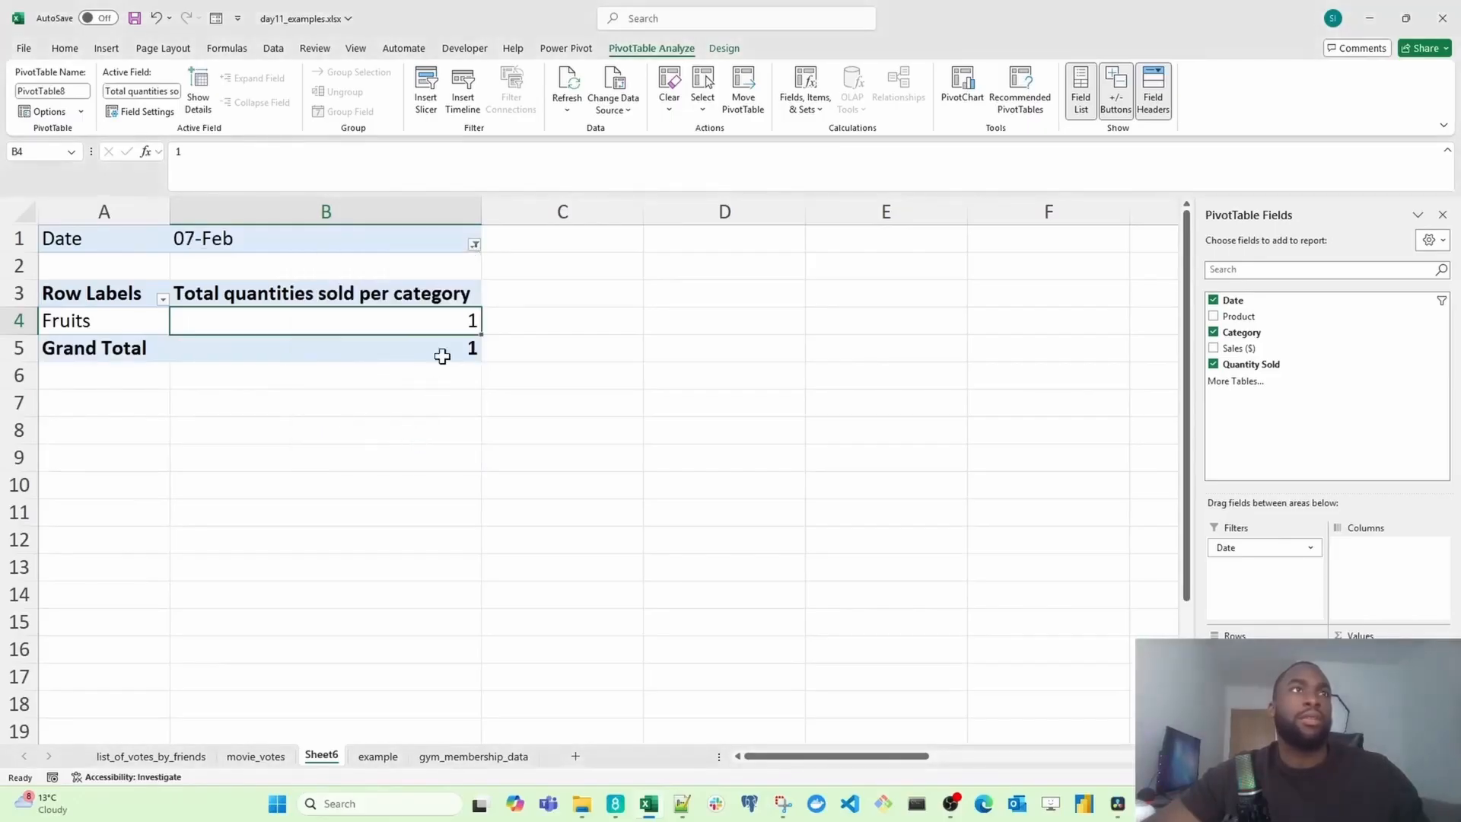
# Step: Change the Date filter to show only 09-Feb
pyautogui.click(474, 245)
pyautogui.scroll(-1, 474, 357)
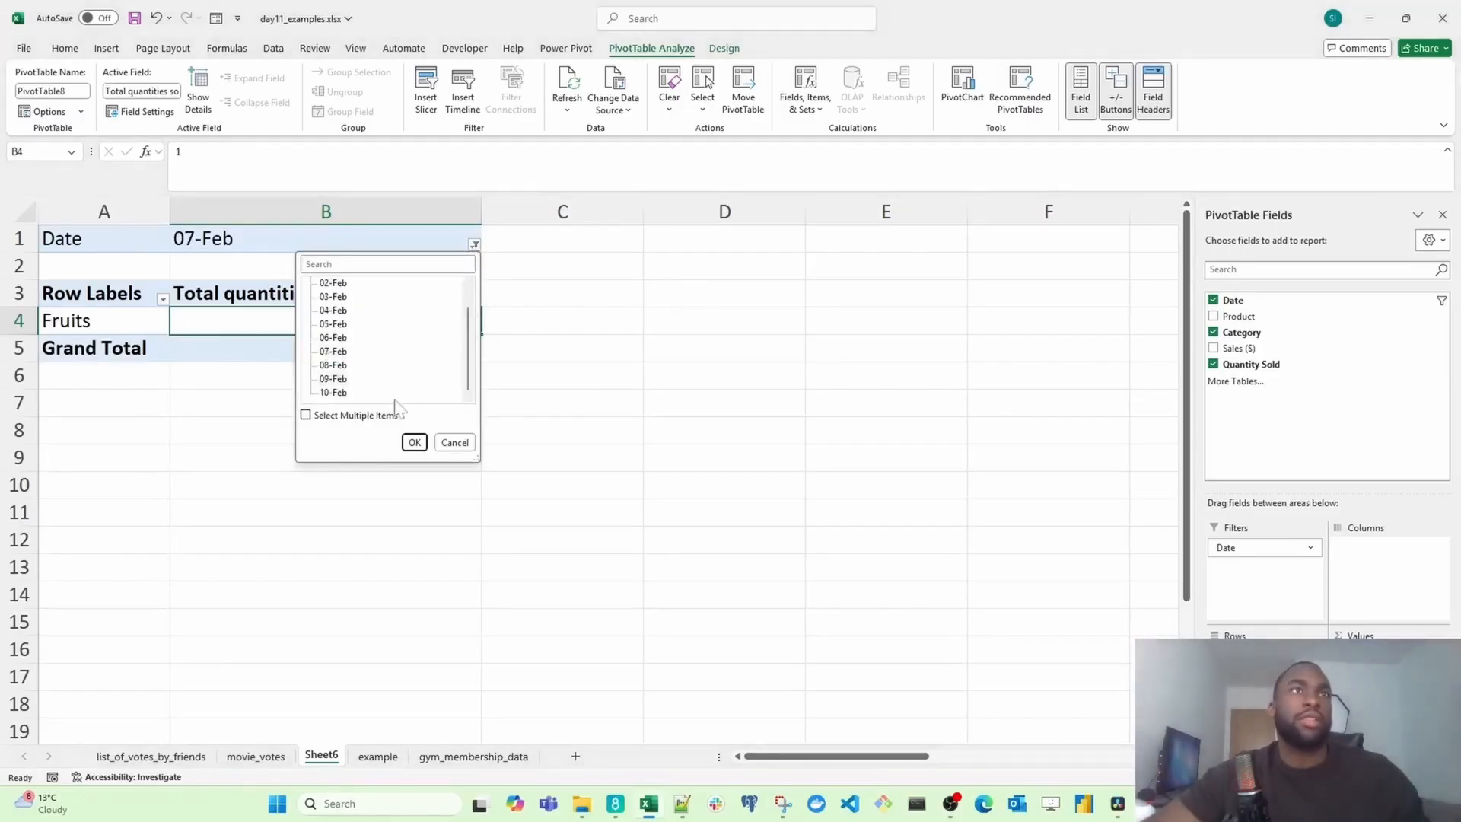
pyautogui.click(334, 378)
pyautogui.click(415, 442)
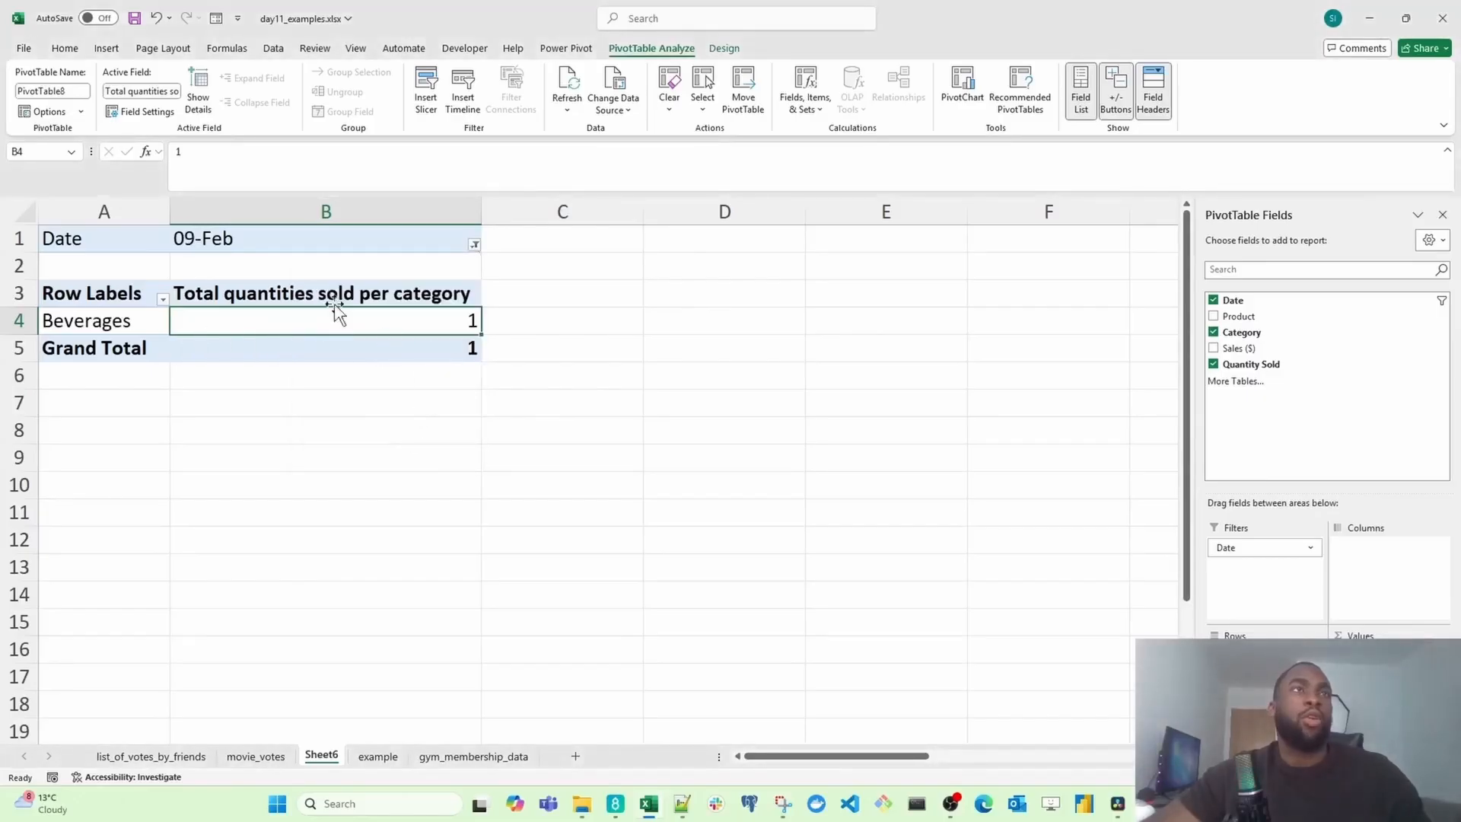
# Step: Enable multiple item selection and filter the Date to 02-Feb, 04-Feb, 06-Feb and 08-Feb
pyautogui.click(474, 244)
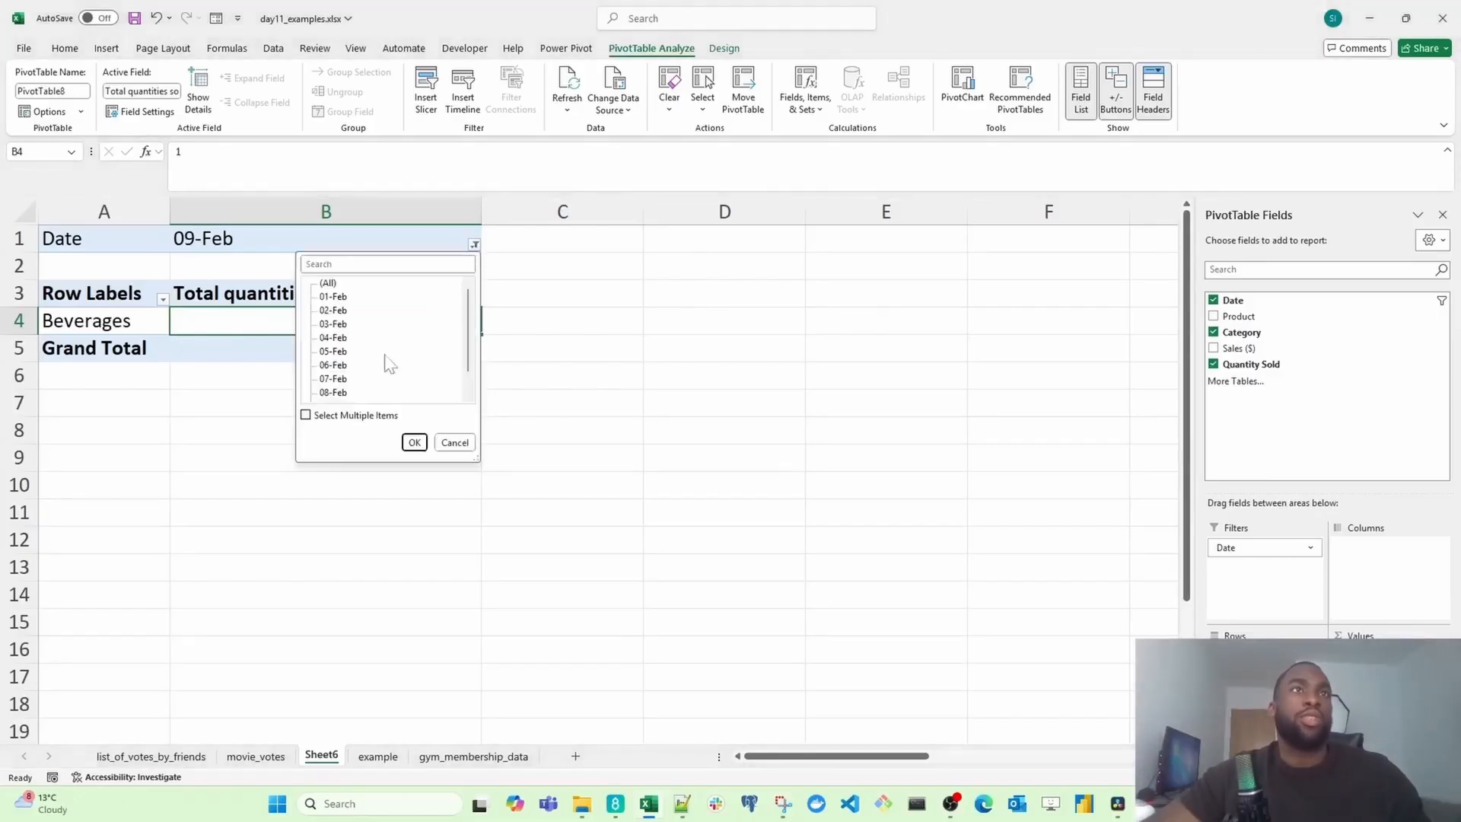
pyautogui.click(306, 416)
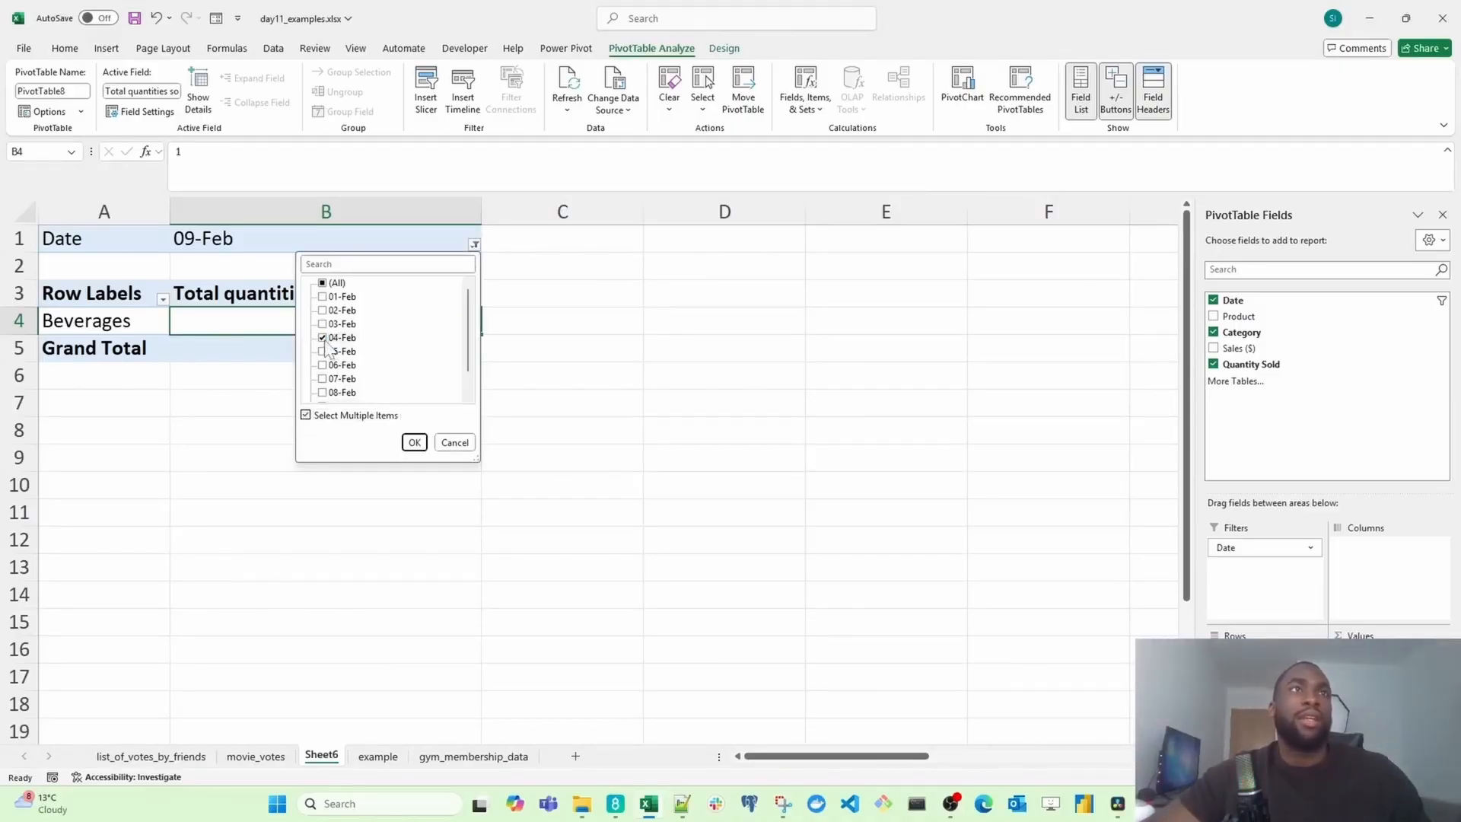
pyautogui.click(323, 366)
pyautogui.click(323, 393)
pyautogui.click(322, 338)
pyautogui.click(323, 310)
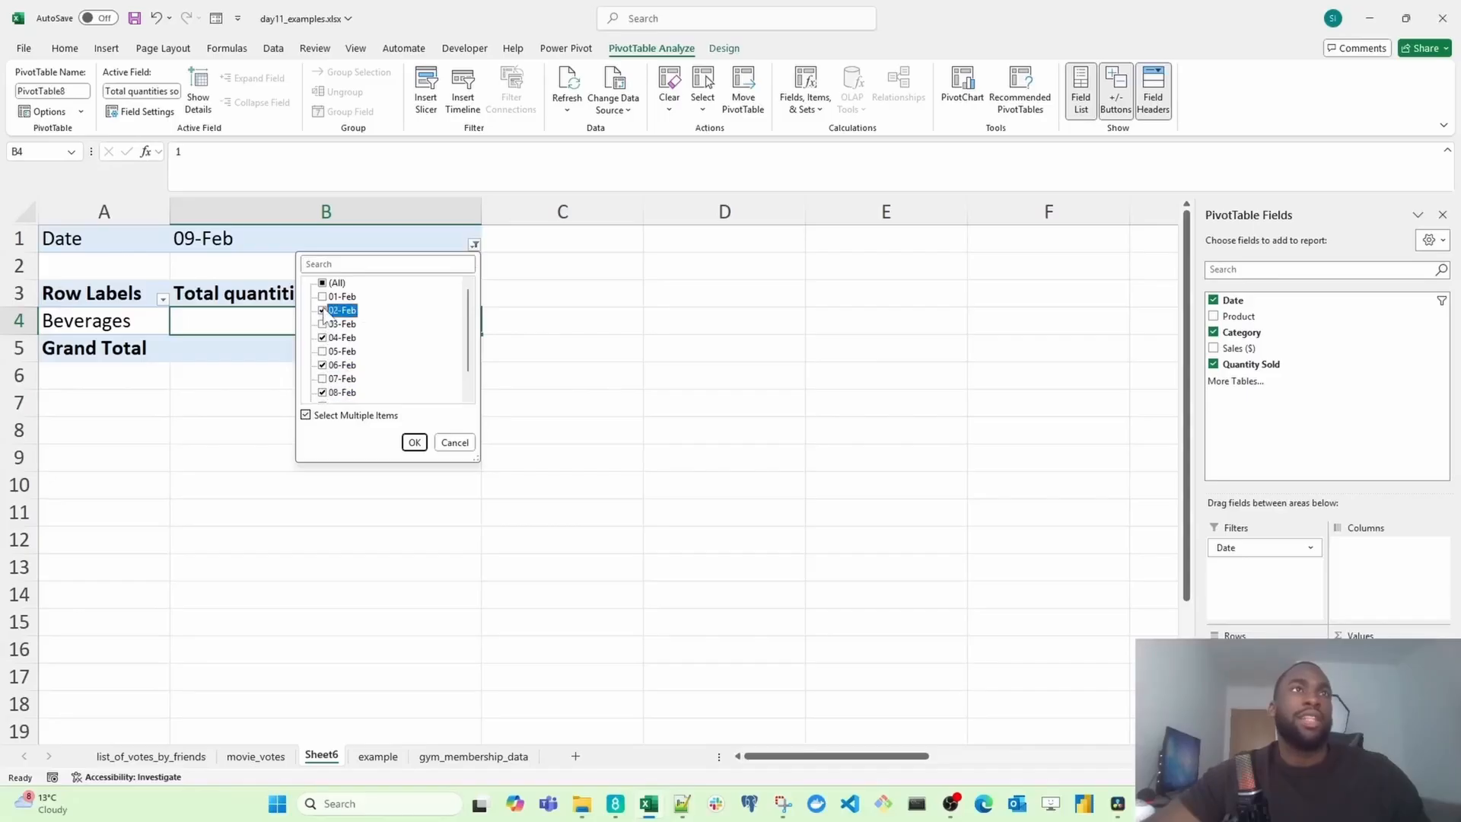
pyautogui.click(412, 443)
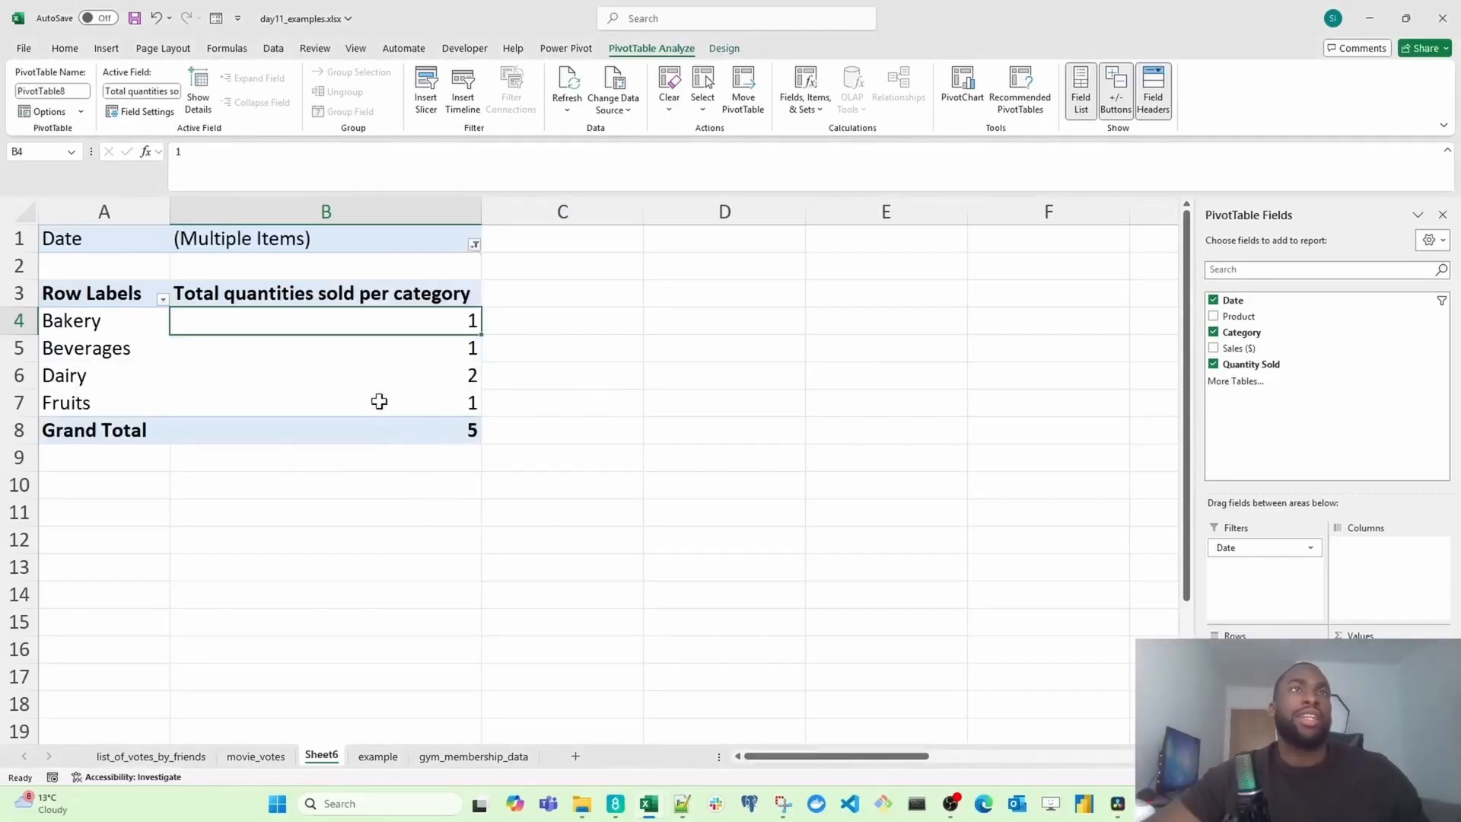
# Step: Remove the Date report filter field from the PivotTable
pyautogui.click(474, 245)
pyautogui.click(323, 285)
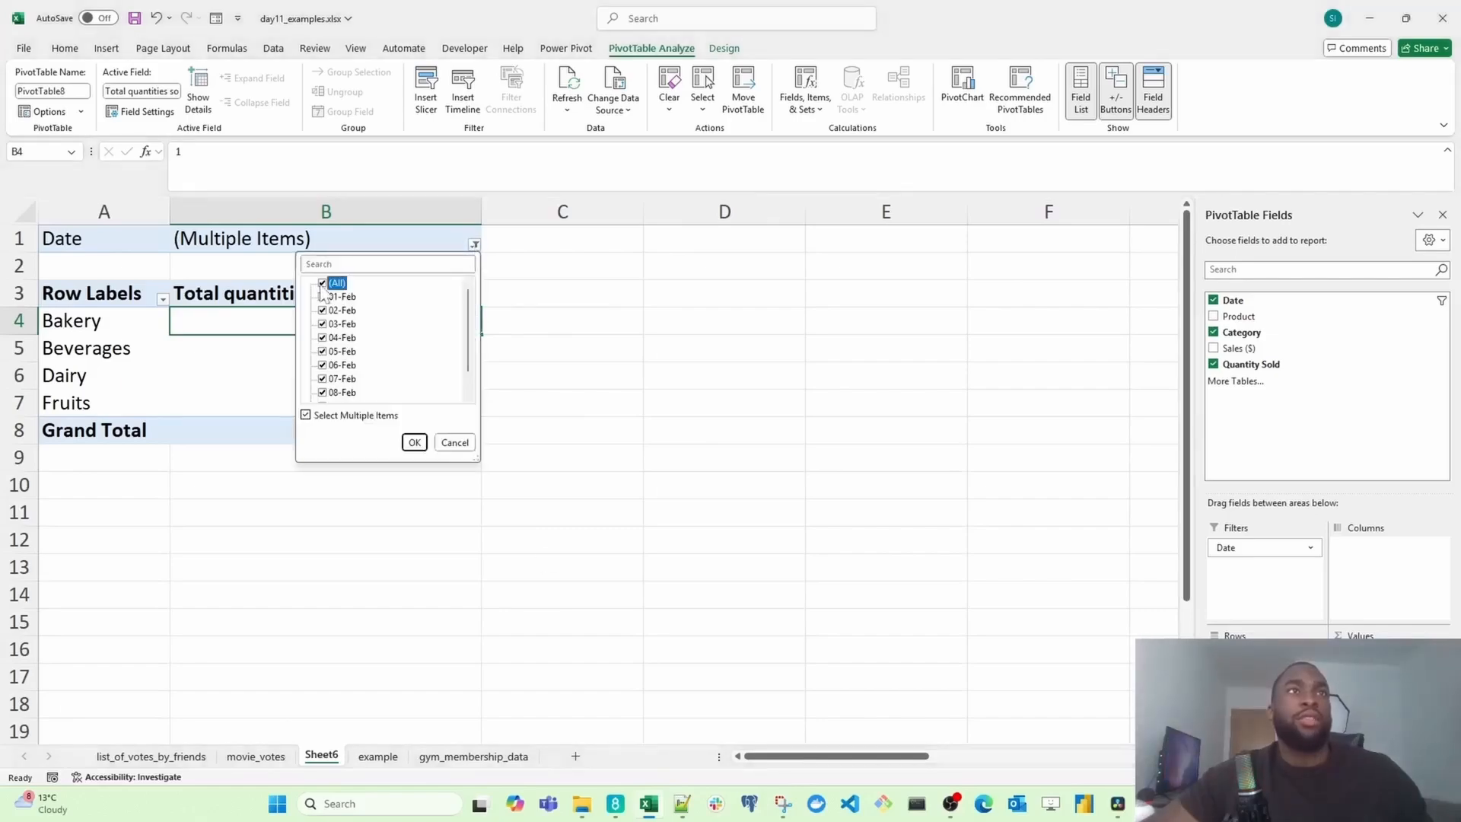
pyautogui.click(536, 468)
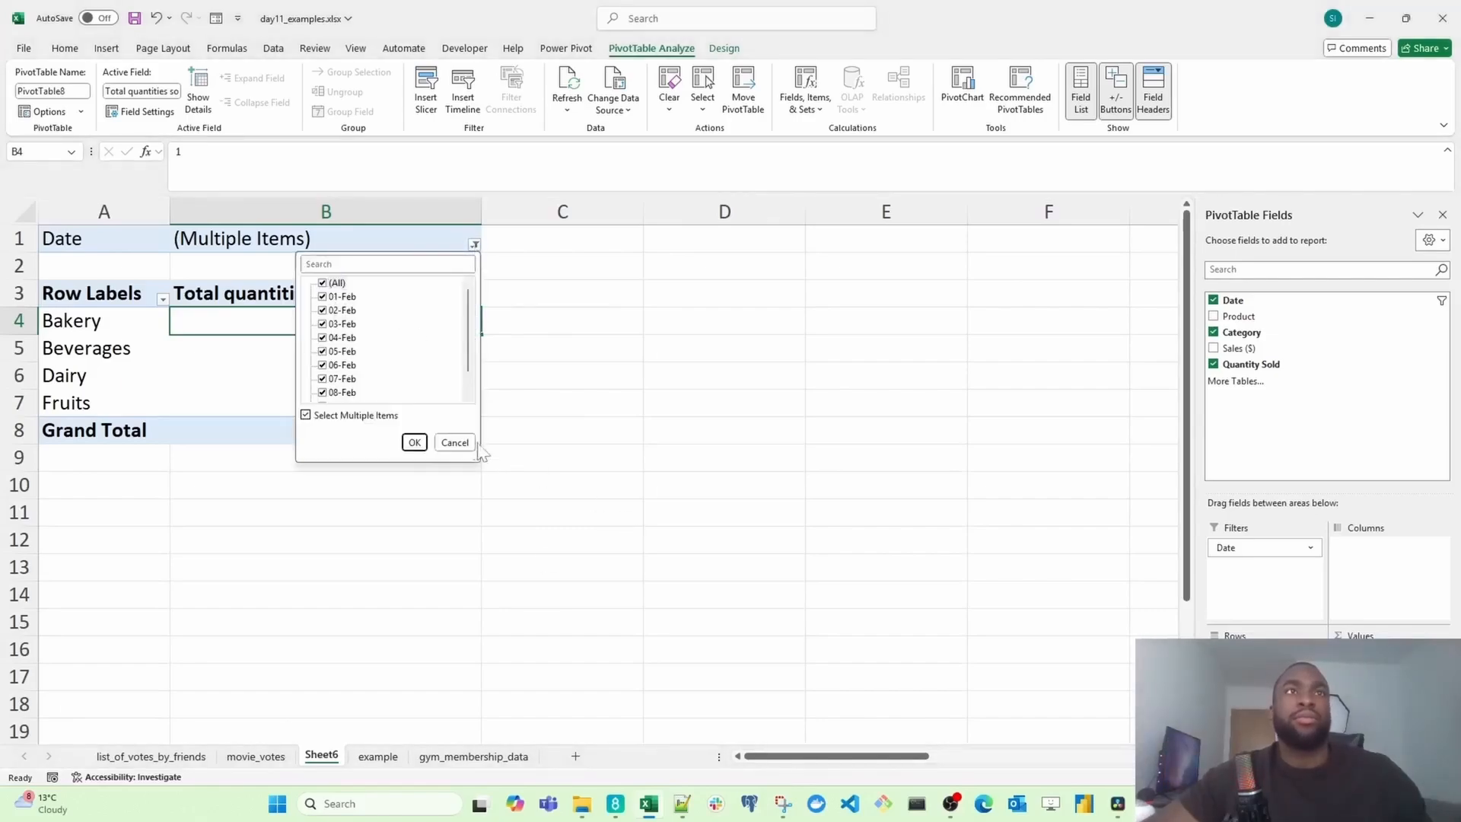
pyautogui.click(464, 445)
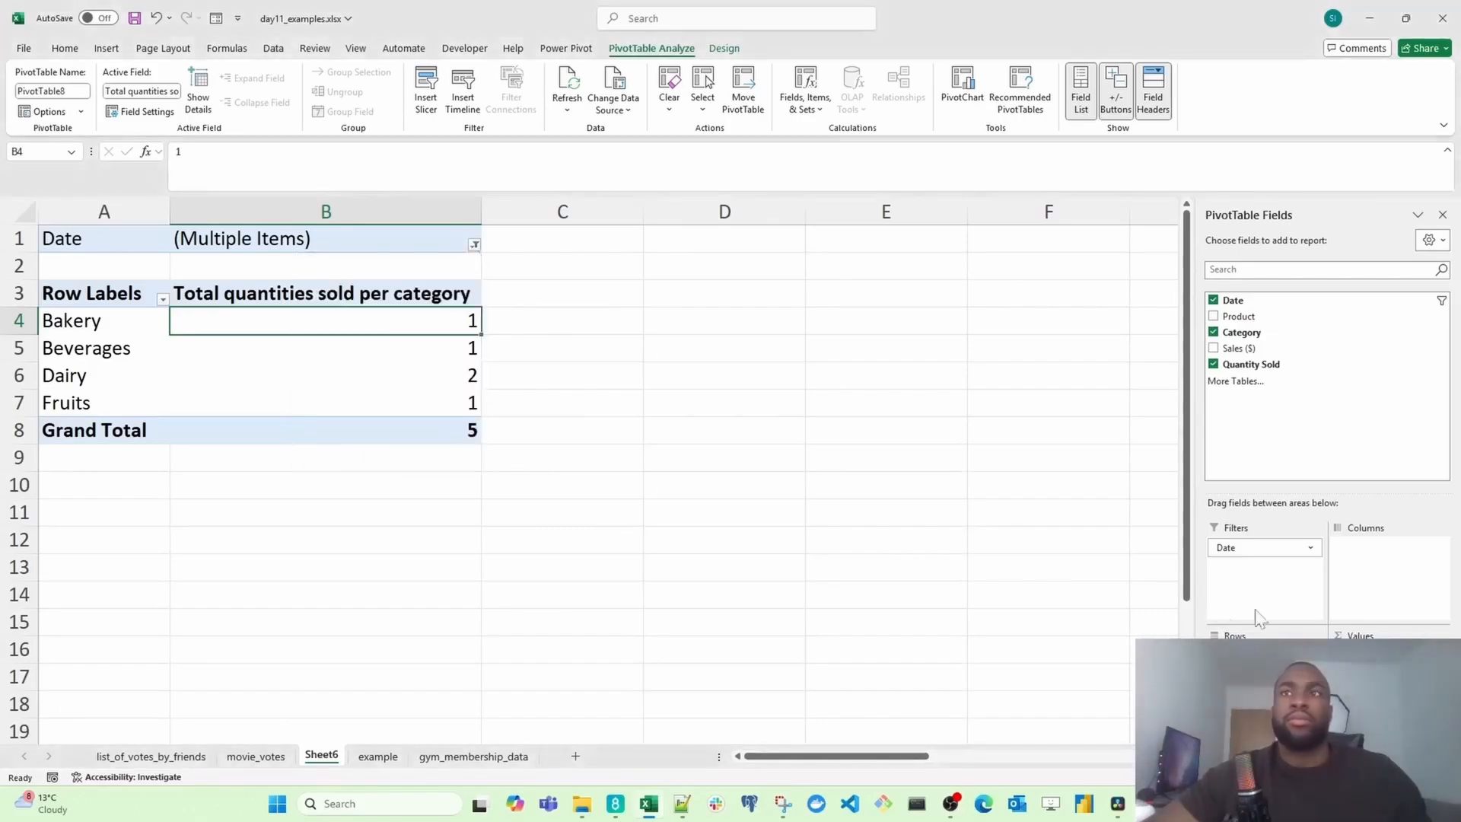
pyautogui.click(1213, 299)
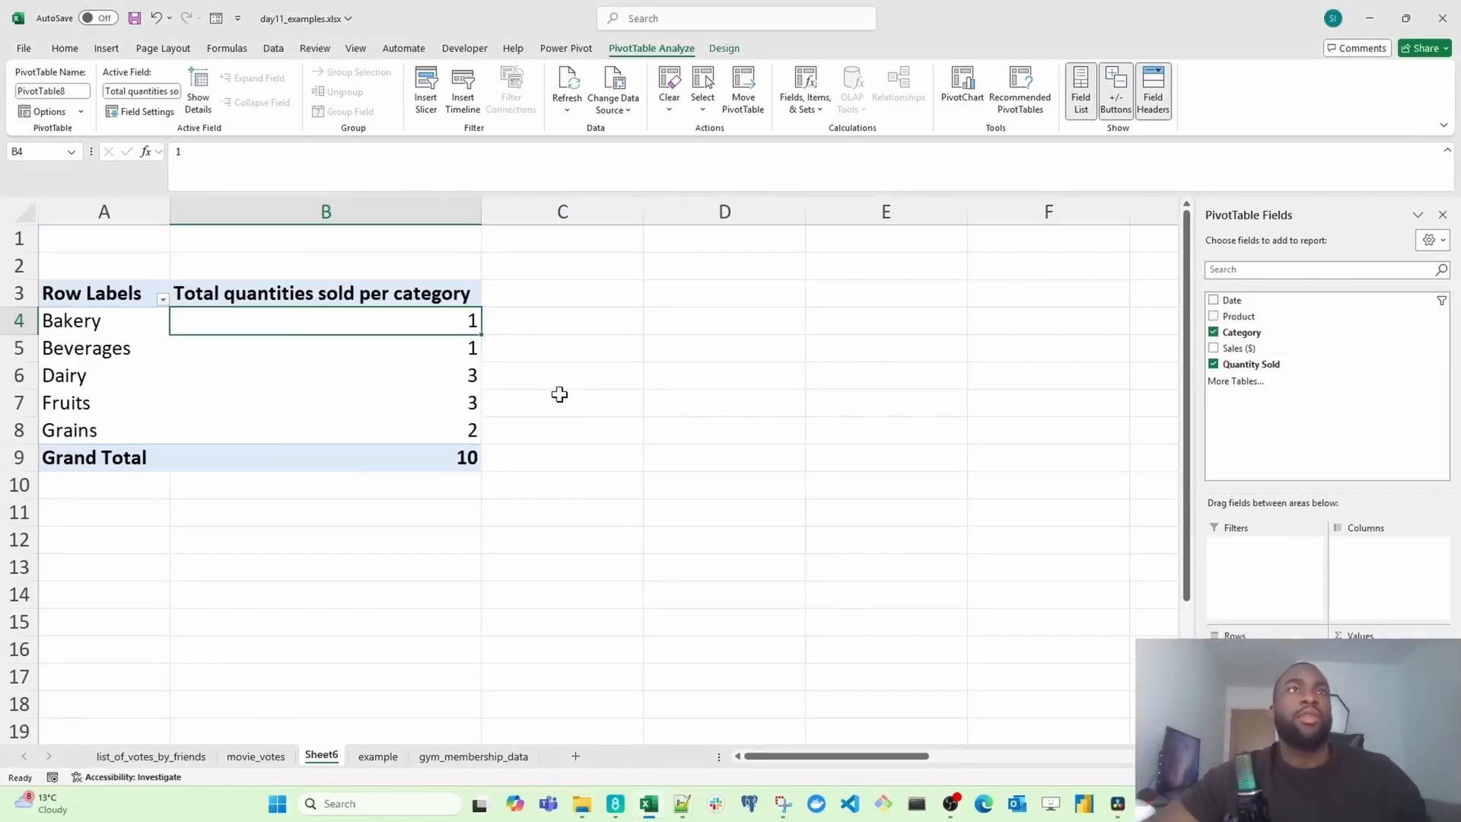
# Step: Sort the category quantity totals from largest to smallest
pyautogui.rightClick(391, 328)
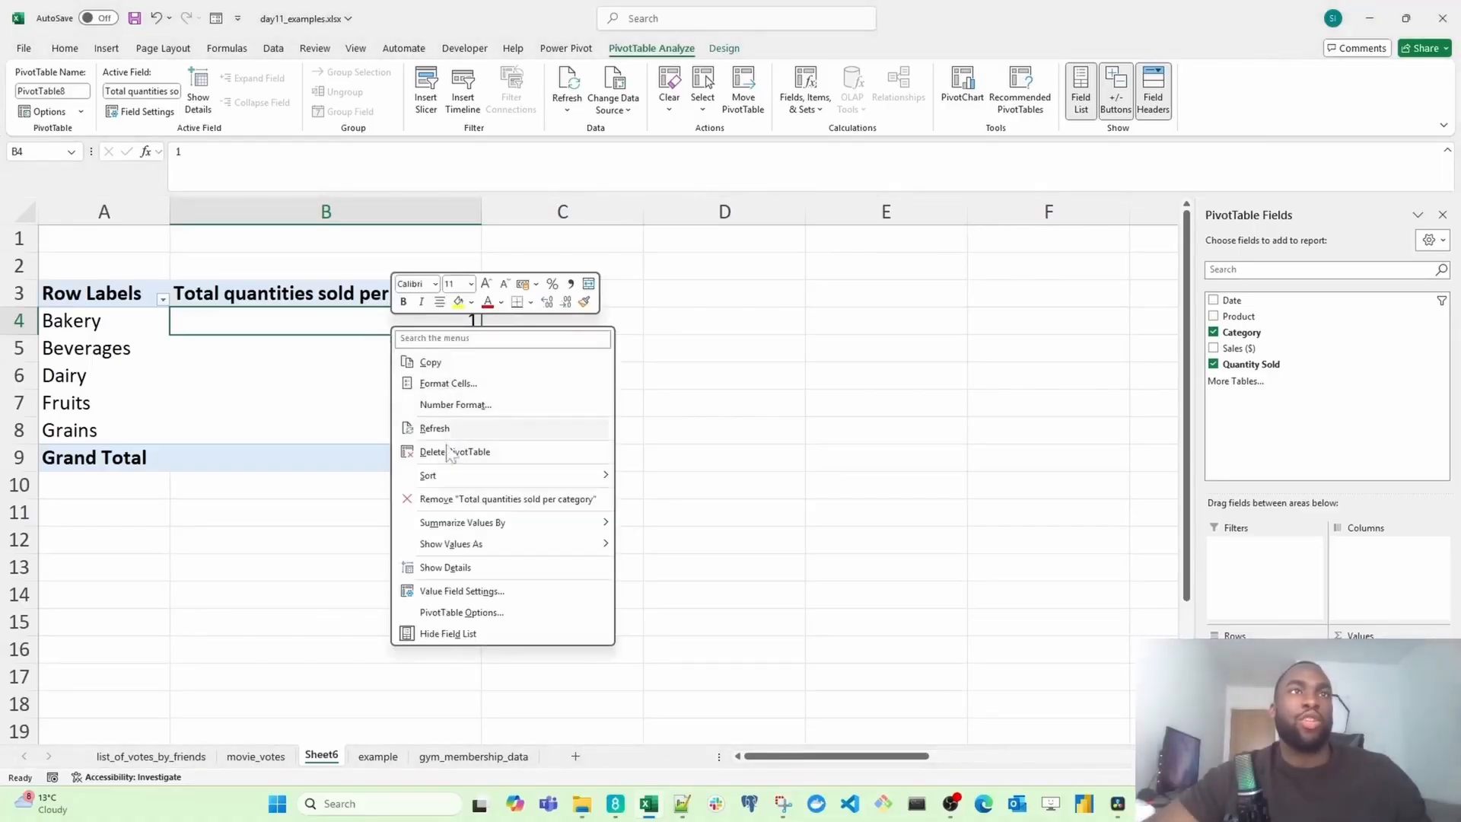
pyautogui.moveTo(491, 481)
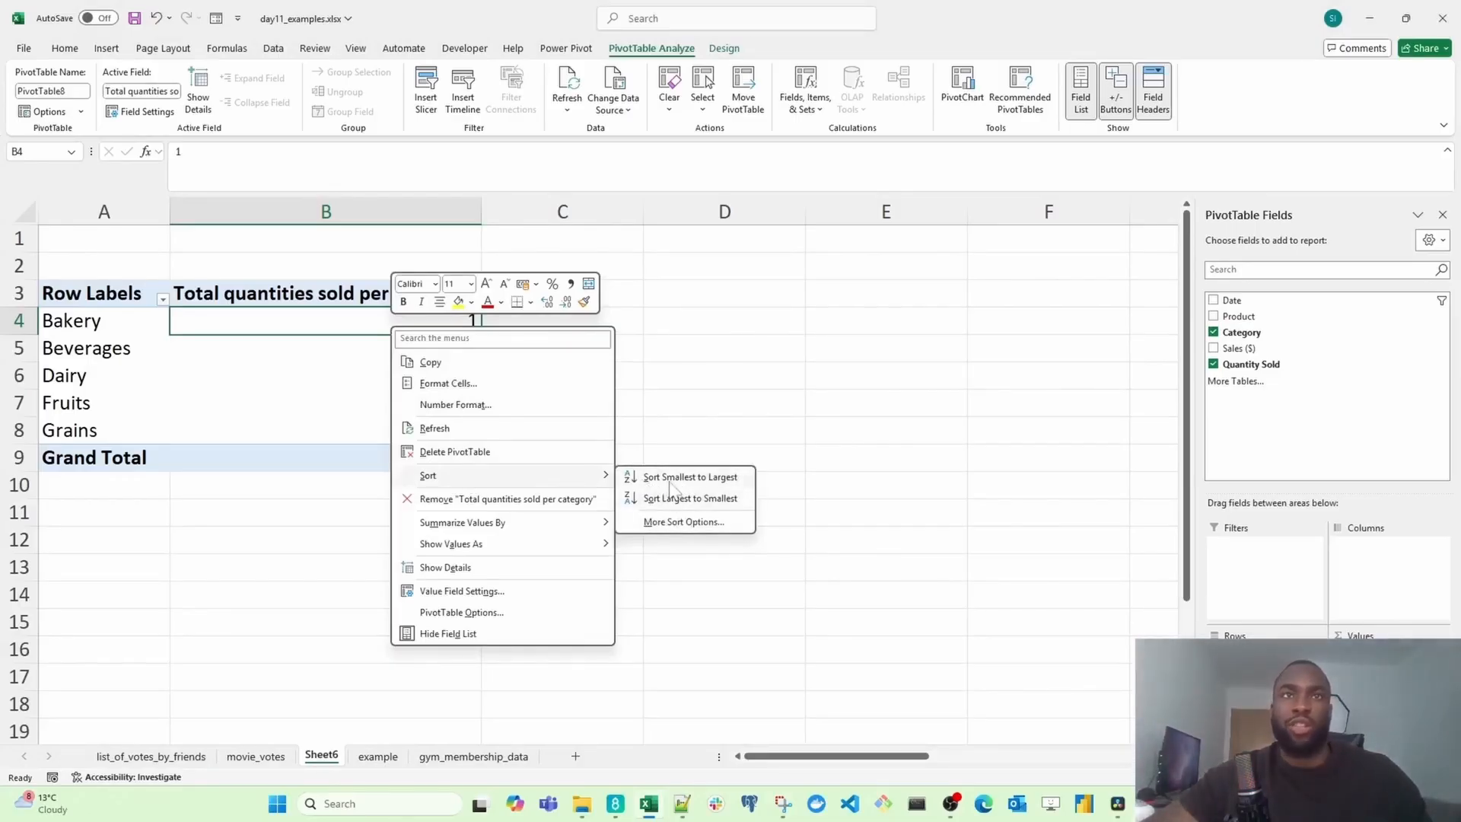
pyautogui.click(637, 501)
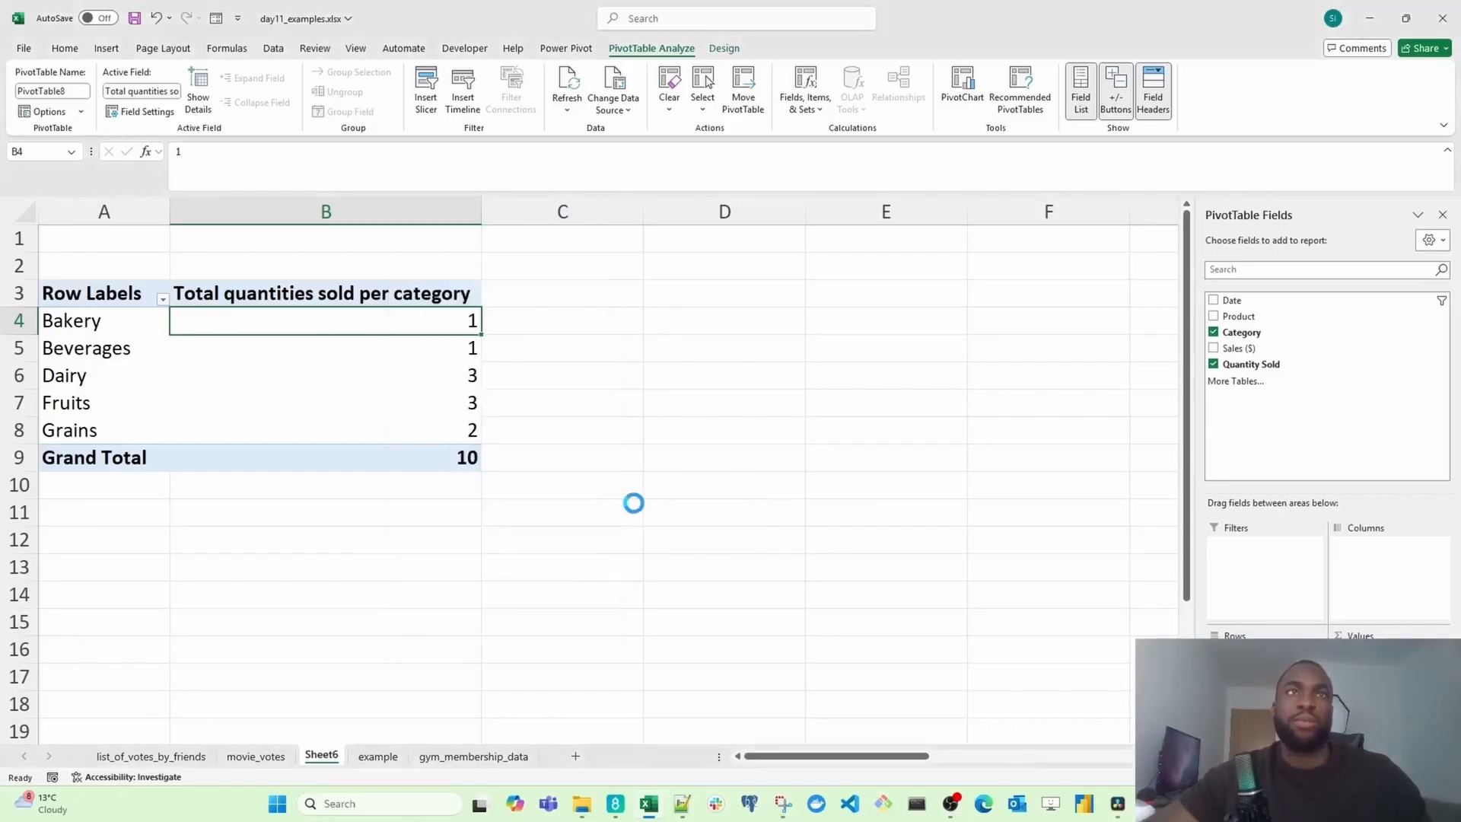
# Step: Sort the category quantity totals from smallest to largest
pyautogui.keyDown('shift'); pyautogui.click(416, 438); pyautogui.keyUp('shift')
pyautogui.click(425, 326)
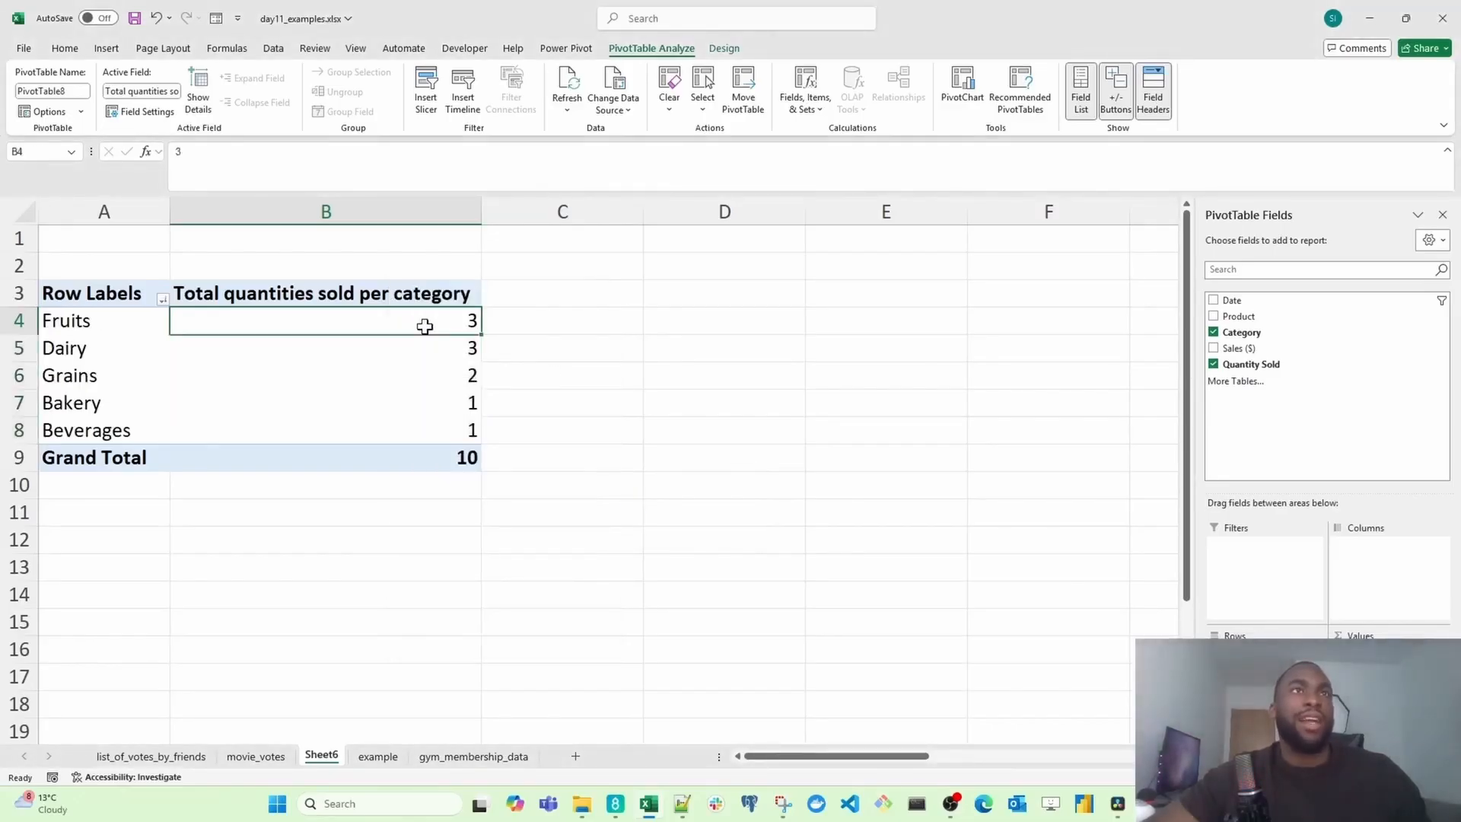
pyautogui.moveTo(424, 326); pyautogui.dragTo(413, 428)
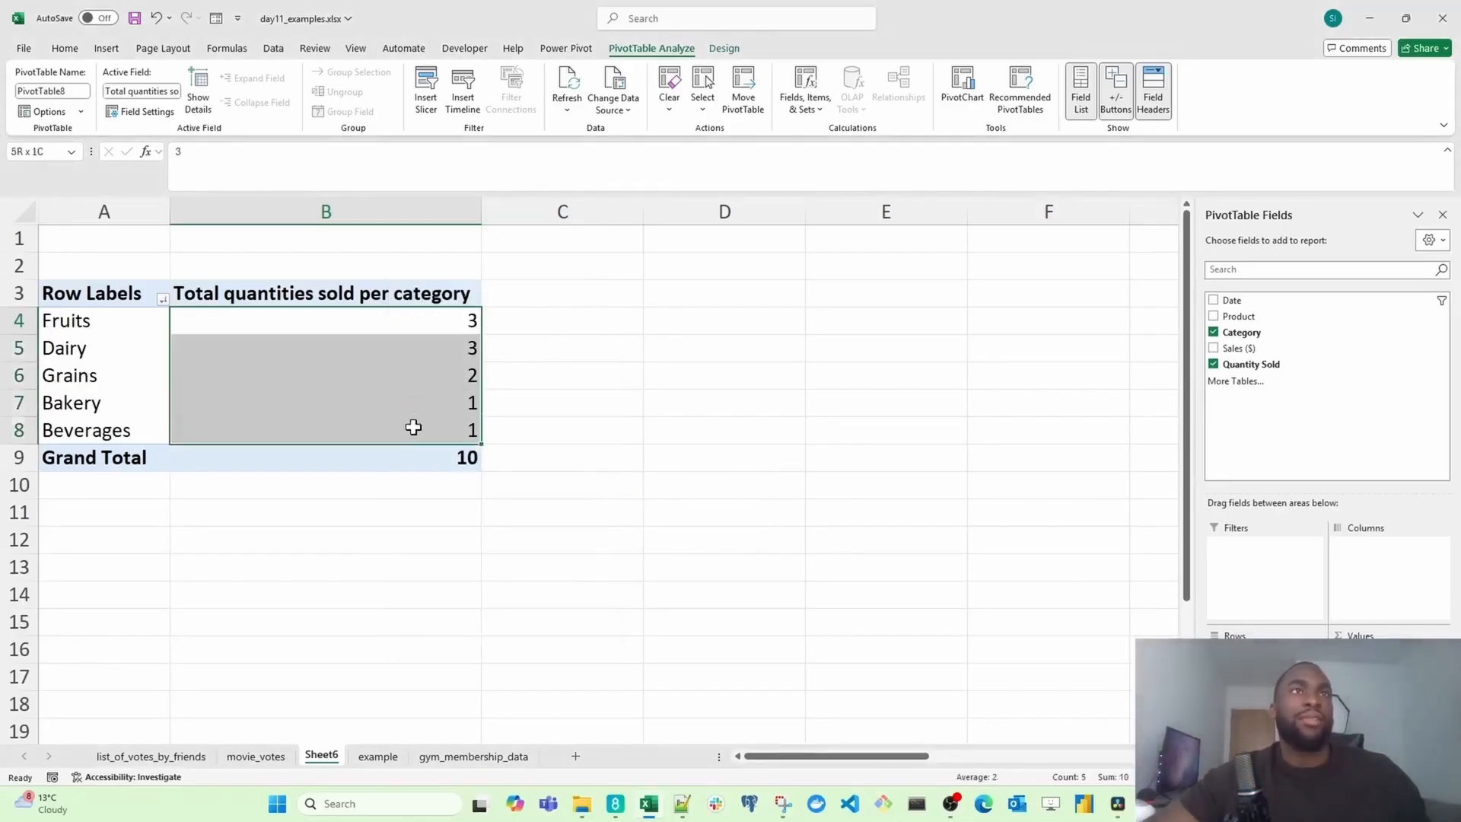
pyautogui.click(388, 326)
pyautogui.rightClick(390, 327)
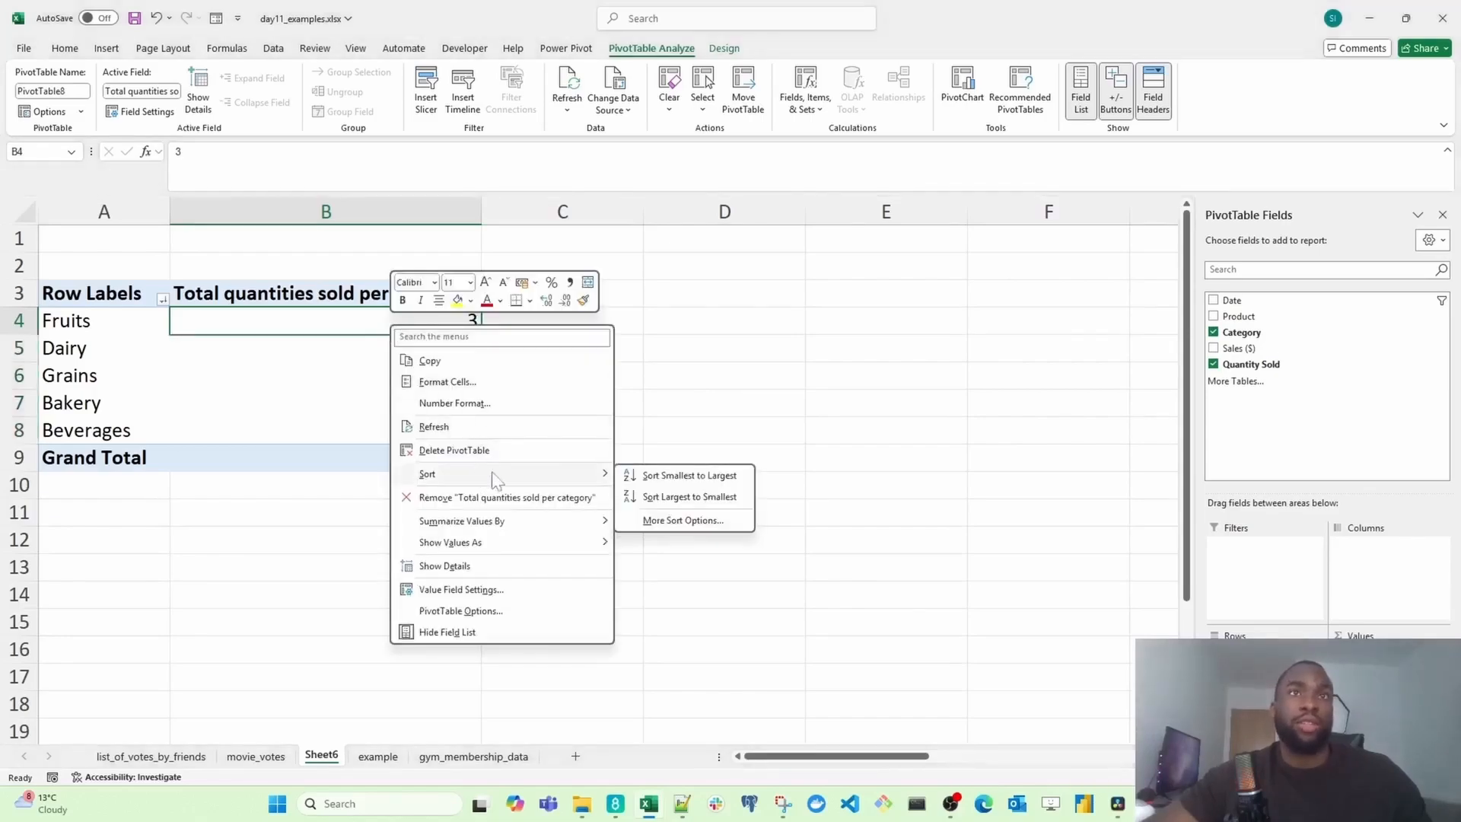
pyautogui.click(677, 481)
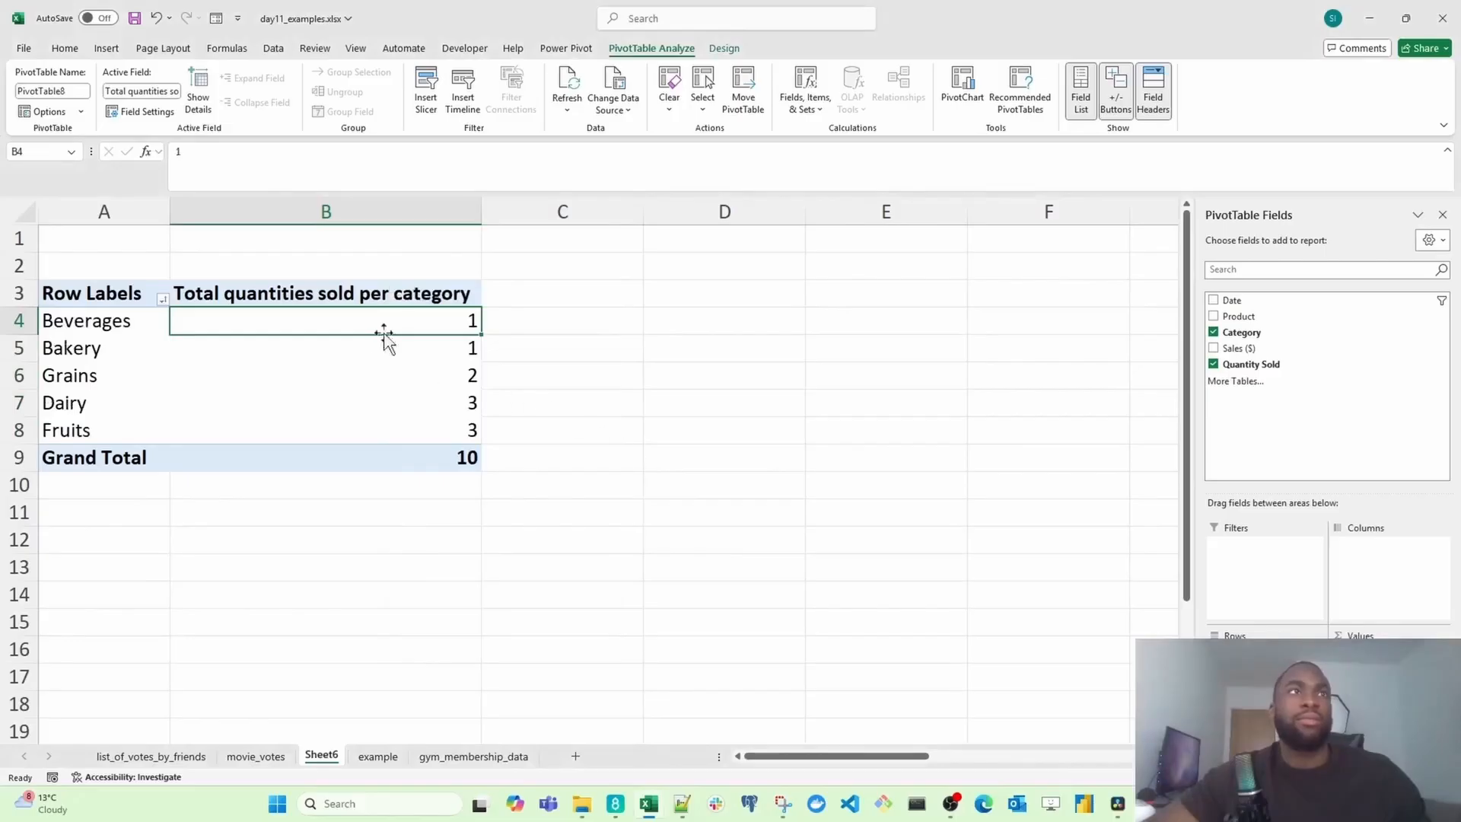
pyautogui.moveTo(381, 324); pyautogui.dragTo(386, 418)
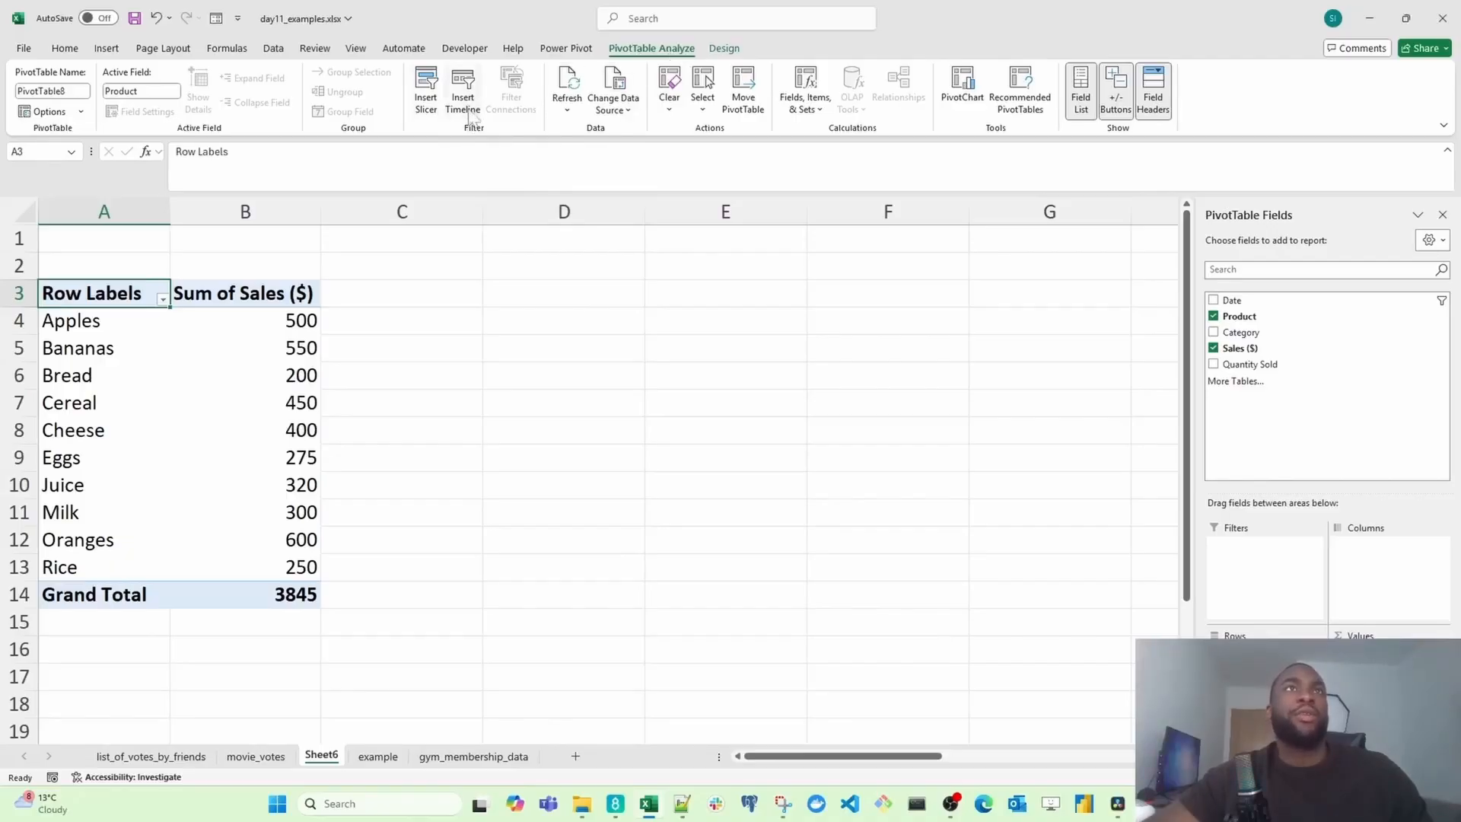
# Step: Insert a Category slicer, move it up and shorten it to about 5.35 cm high
pyautogui.click(430, 95)
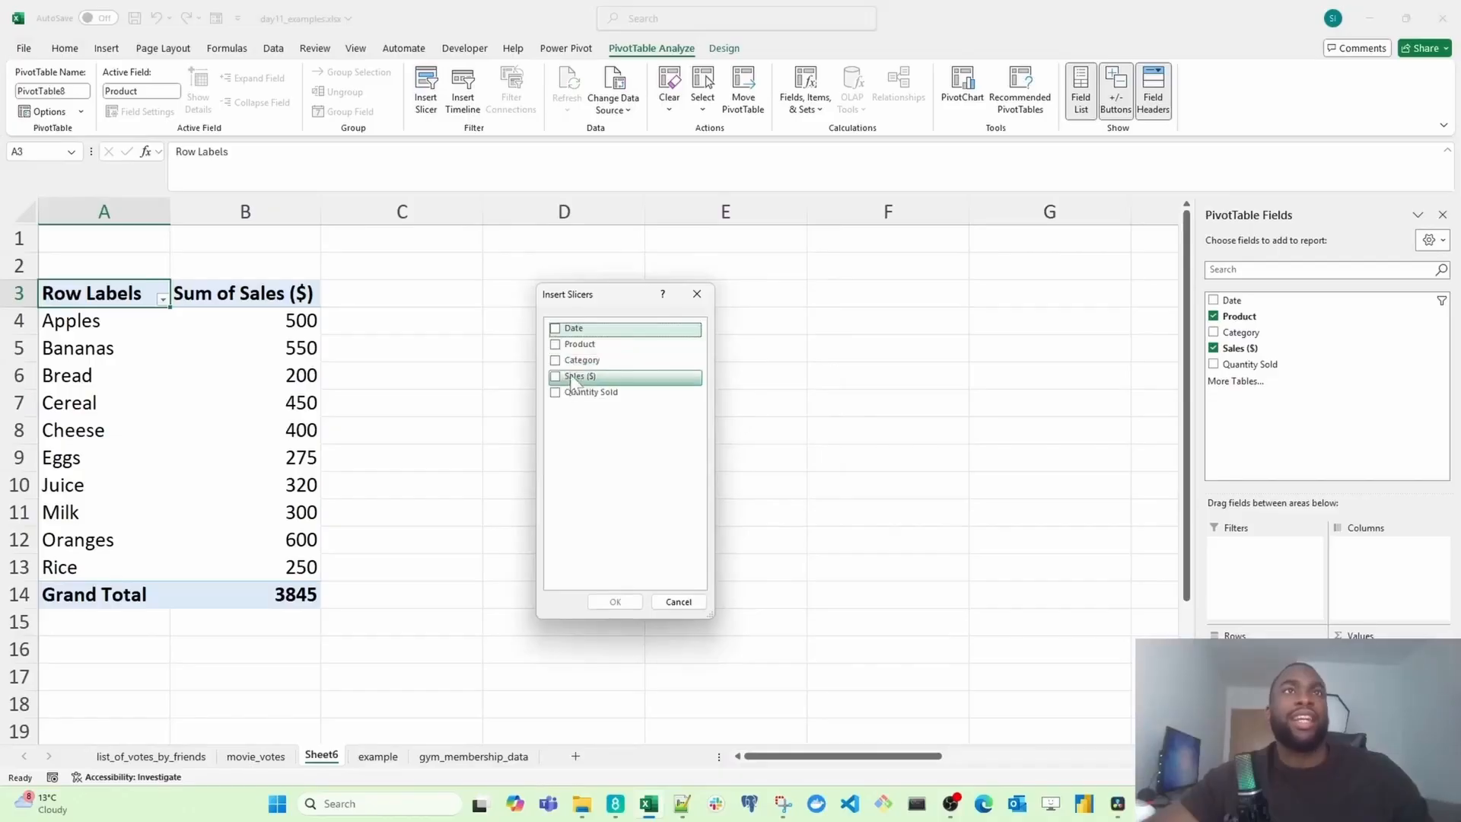
pyautogui.click(556, 362)
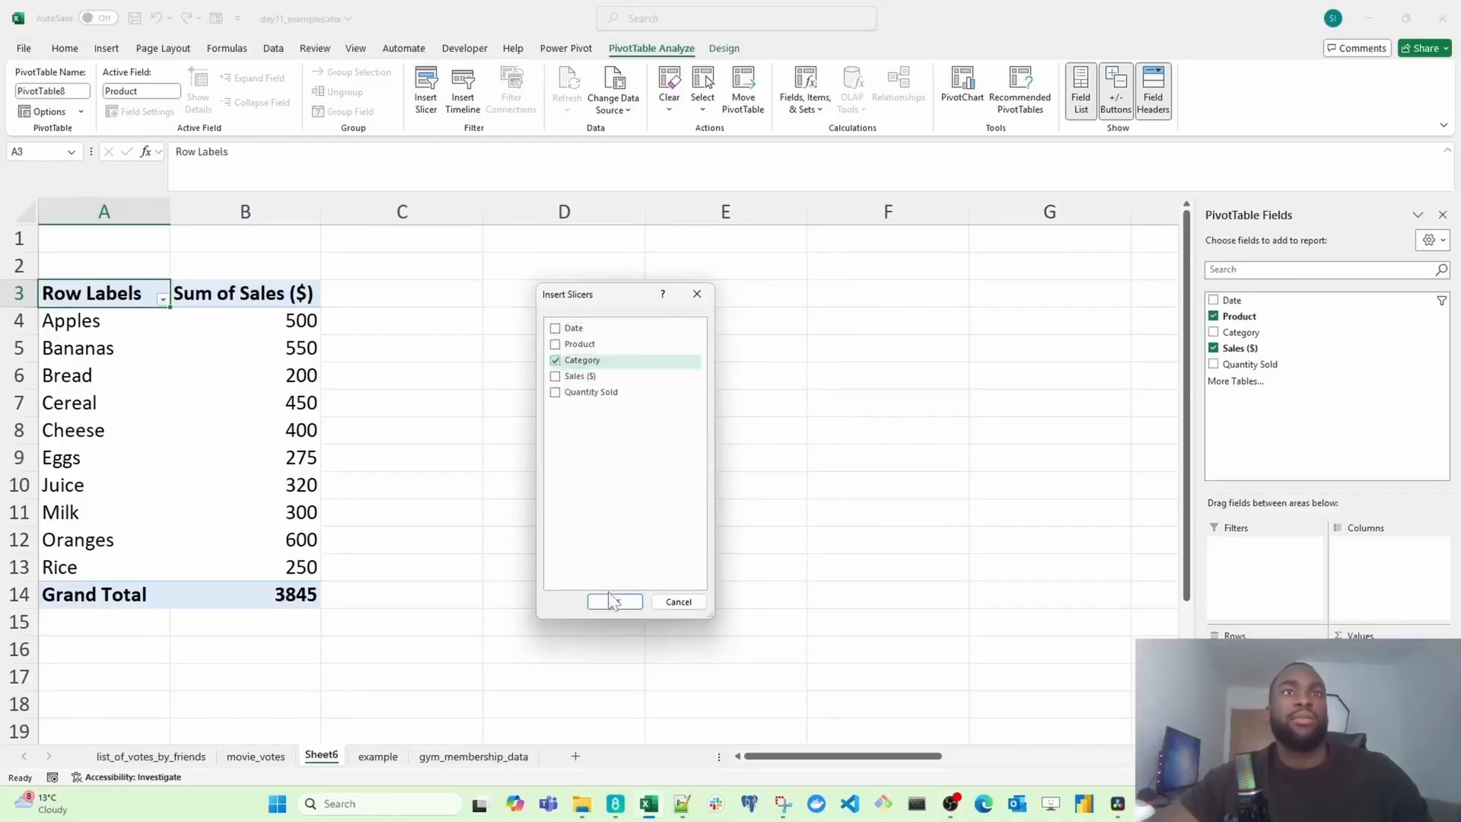
pyautogui.click(607, 606)
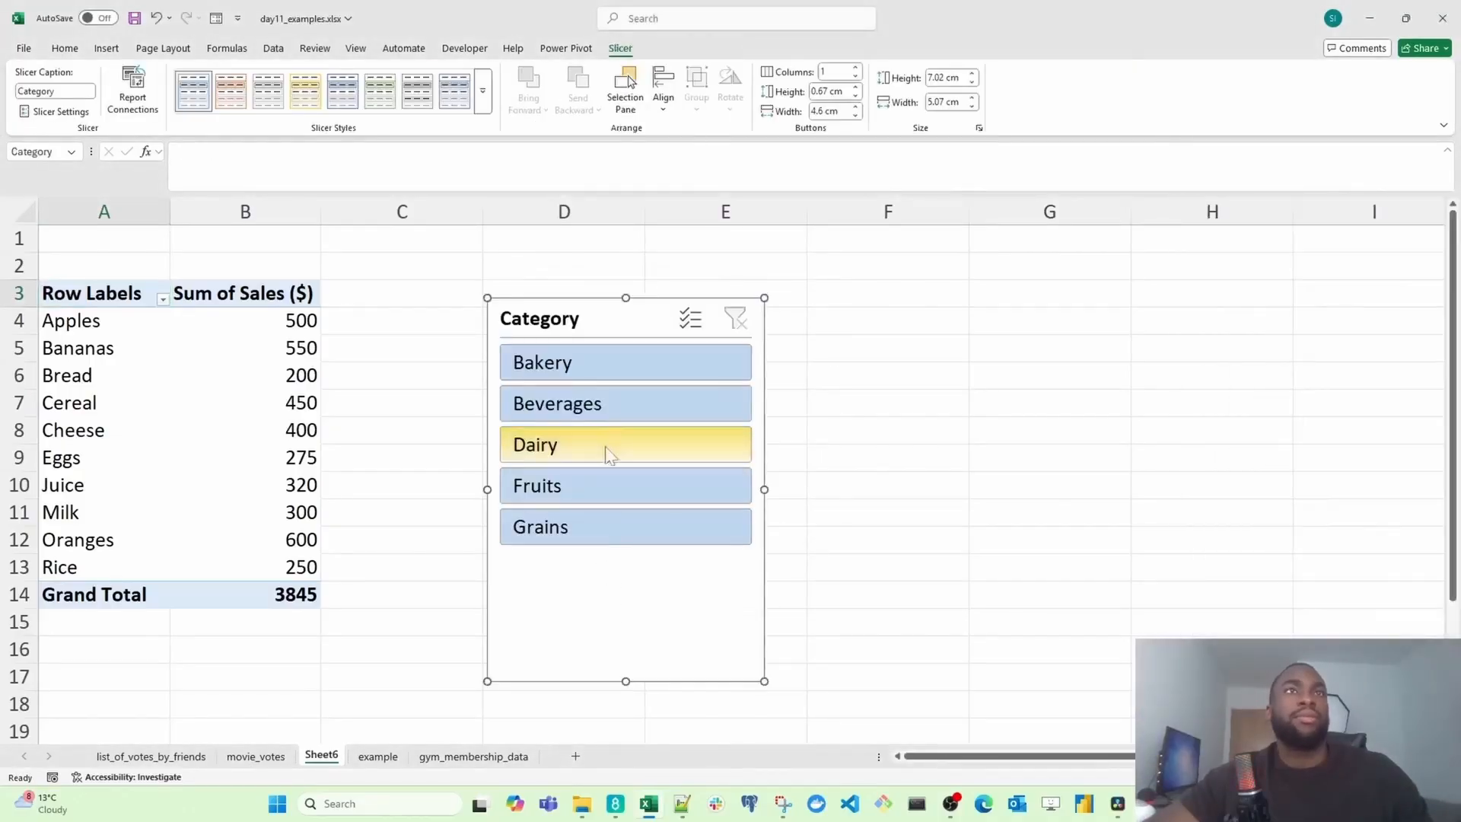
pyautogui.moveTo(598, 321)
pyautogui.mouseDown()
pyautogui.moveTo(610, 290)
pyautogui.moveTo(597, 299)
pyautogui.mouseUp()
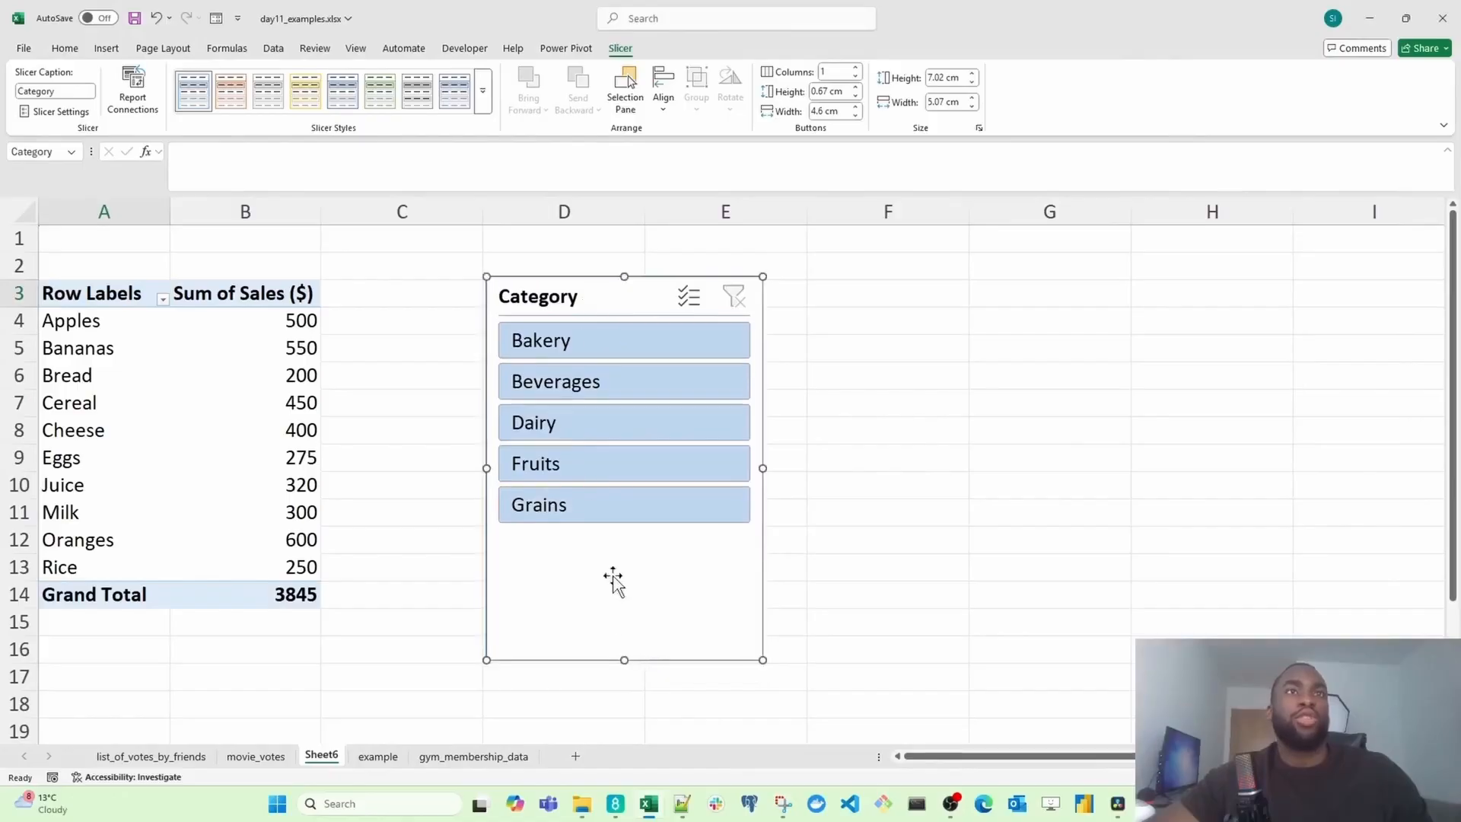
pyautogui.moveTo(634, 671); pyautogui.dragTo(622, 569)
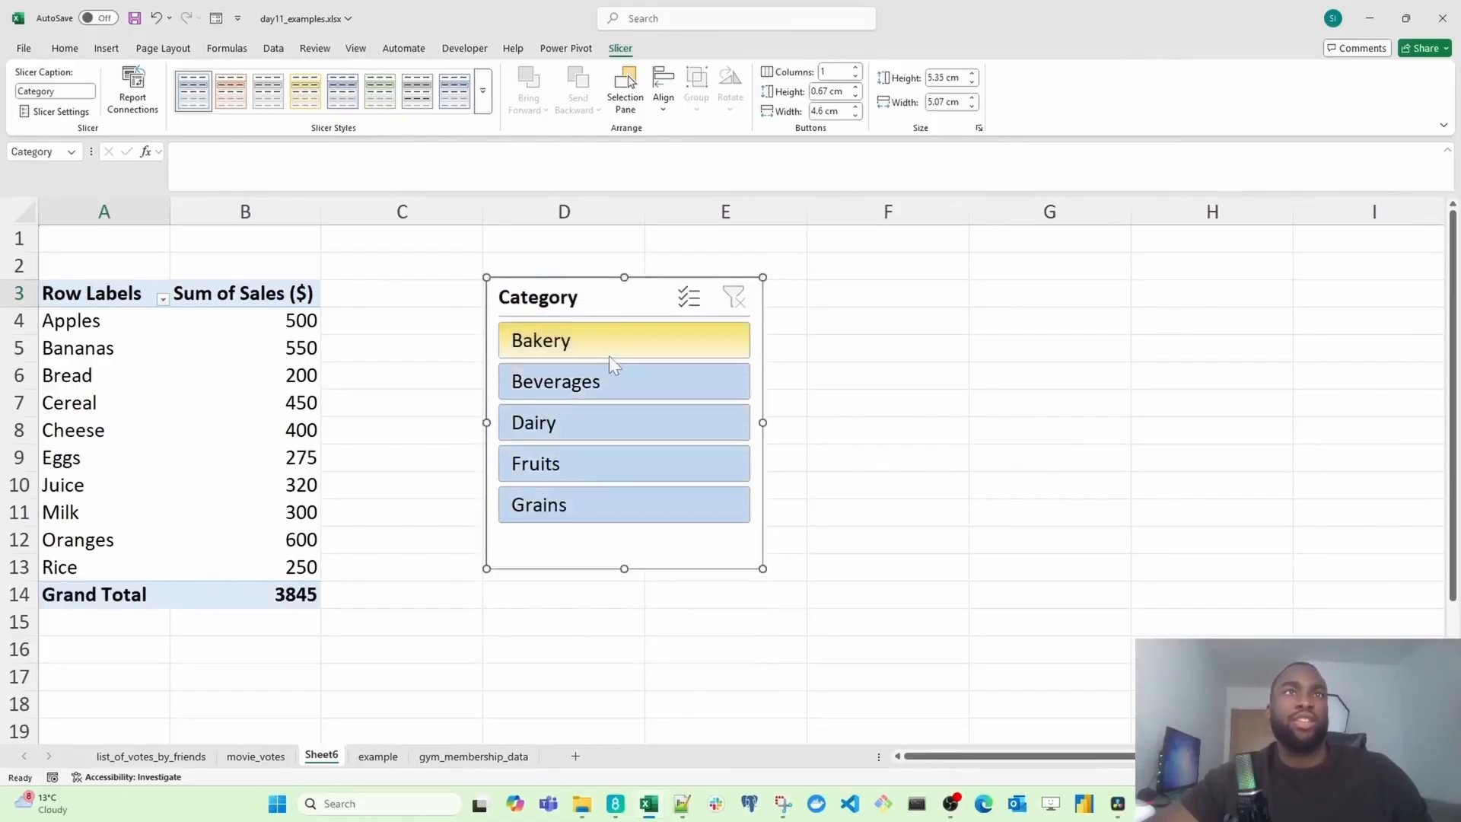
# Step: Filter the PivotTable through the Category slicer by Bakery, Fruits, Grains and Beverages in turn, then clear the slicer filter
pyautogui.click(609, 354)
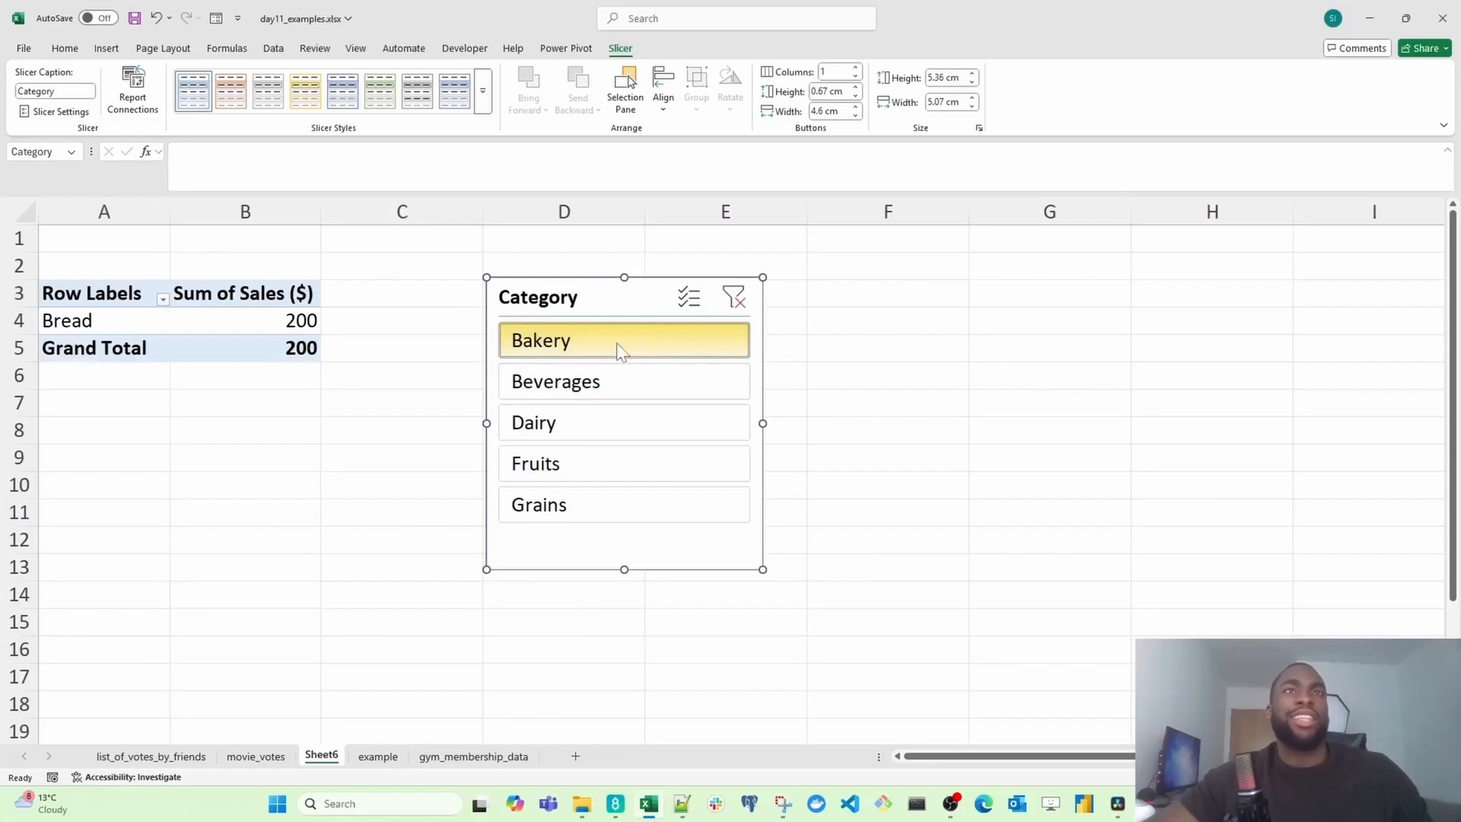
pyautogui.click(641, 476)
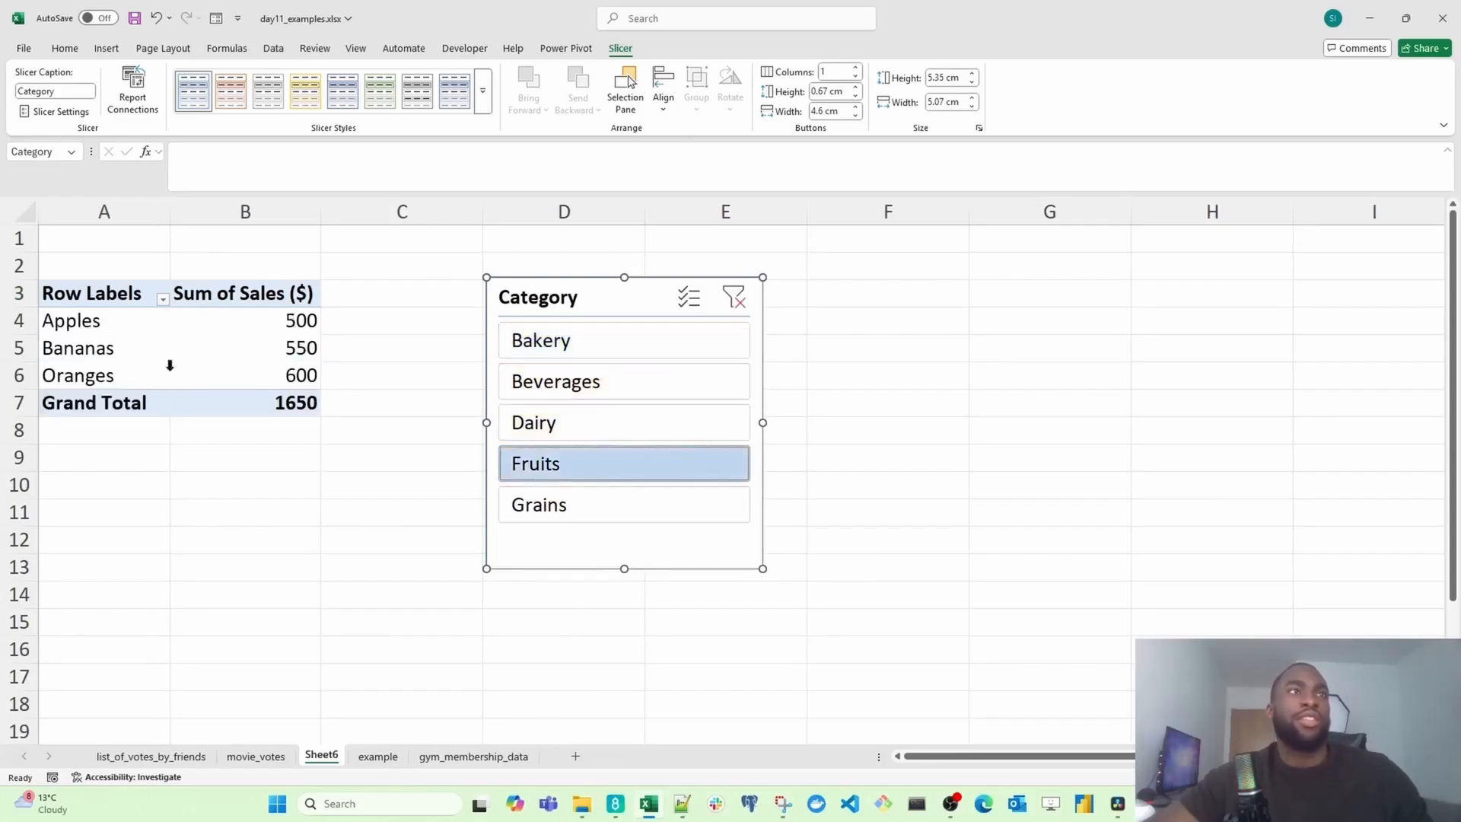
pyautogui.moveTo(91, 321); pyautogui.dragTo(111, 381)
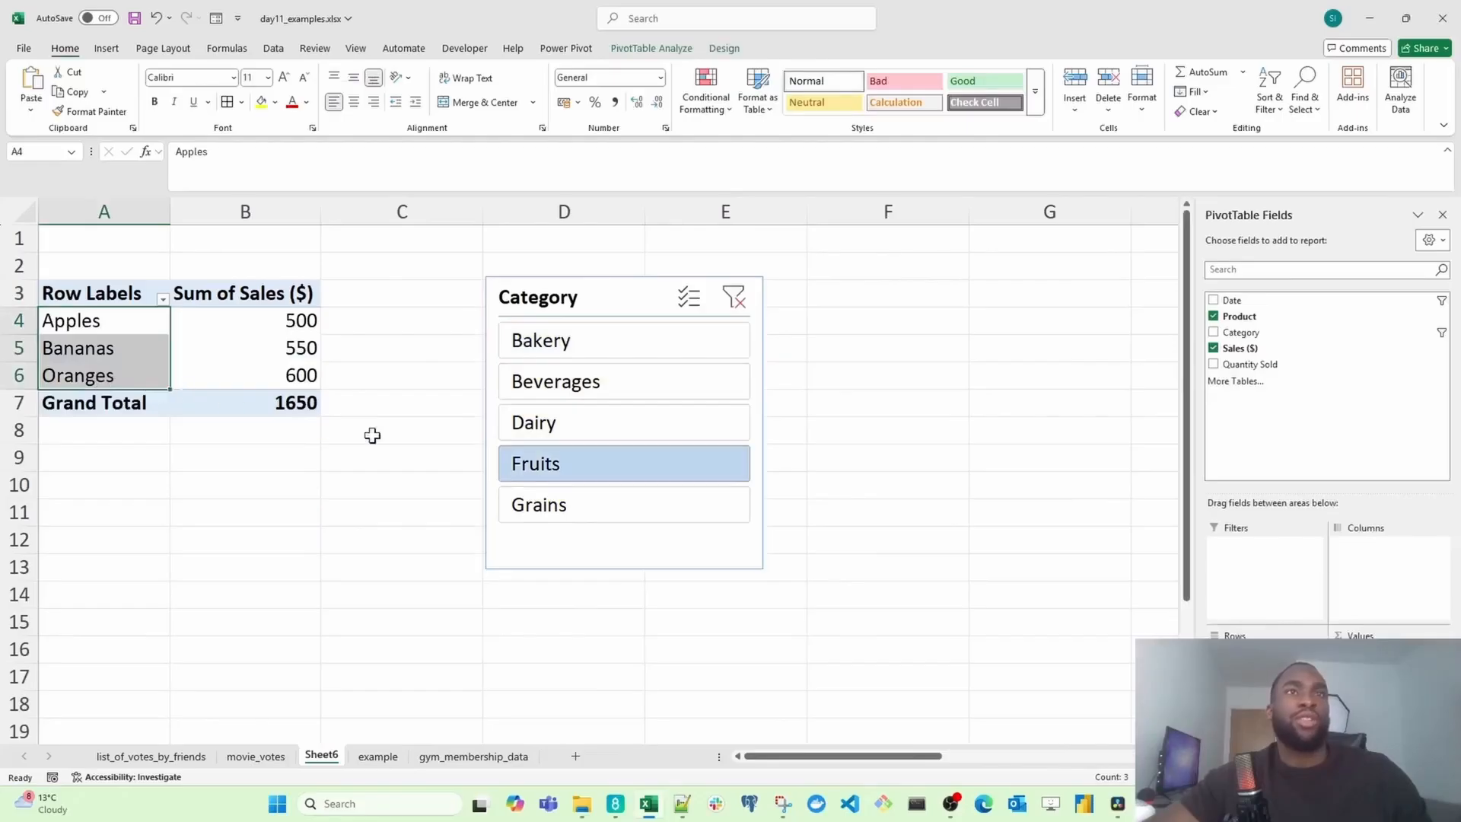
pyautogui.click(673, 518)
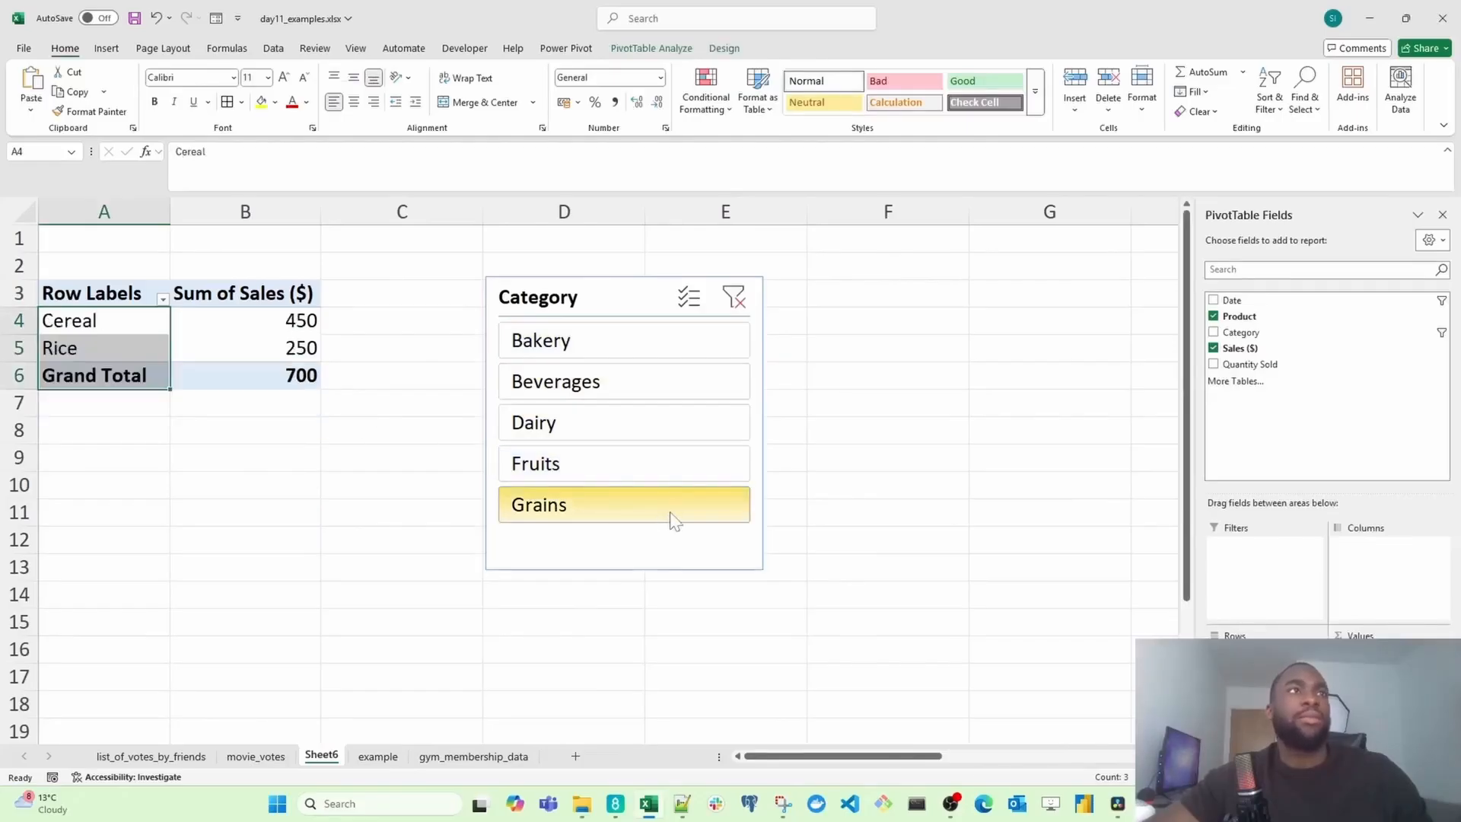
pyautogui.click(673, 395)
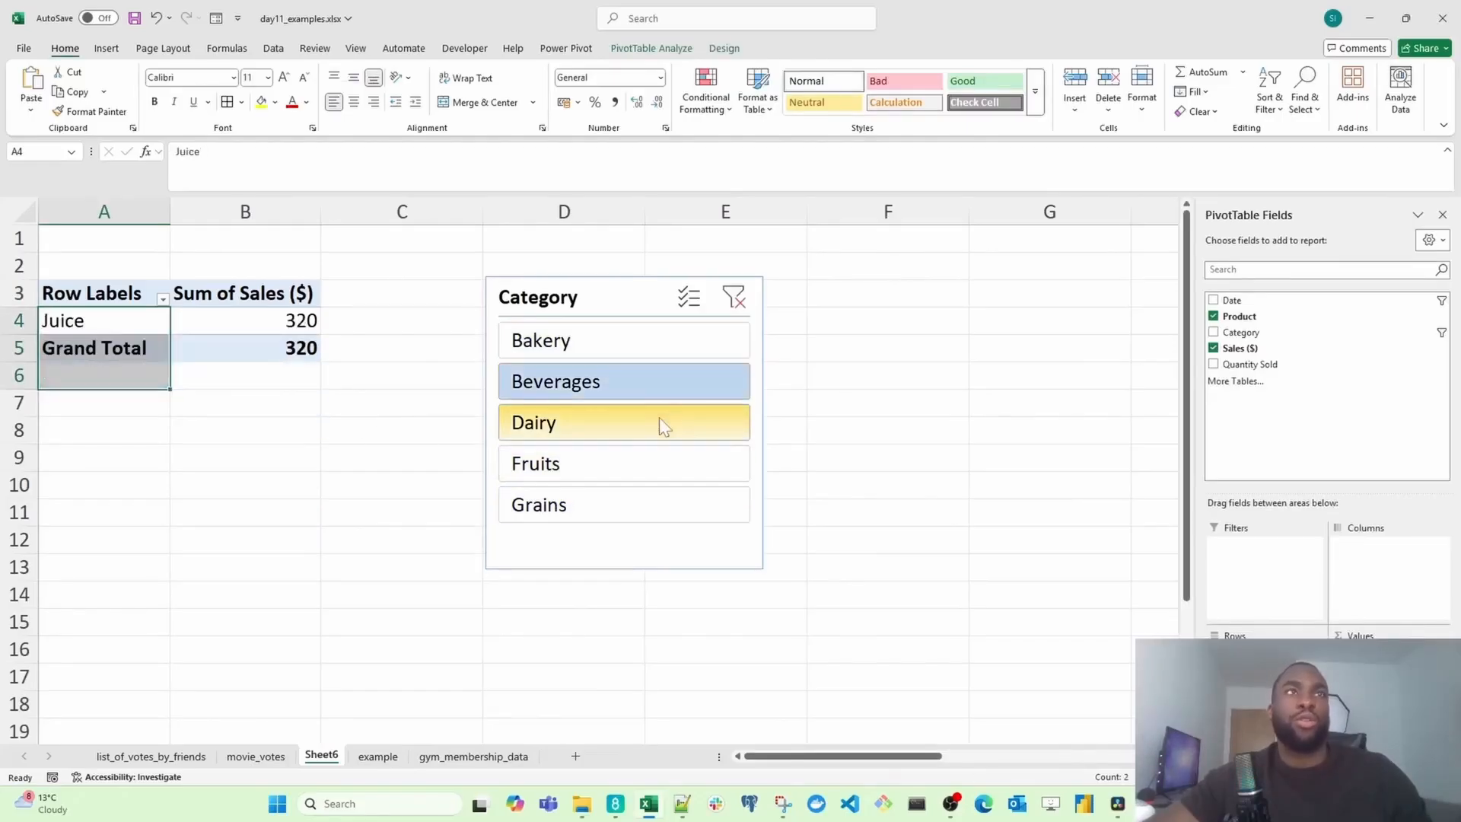
pyautogui.click(734, 296)
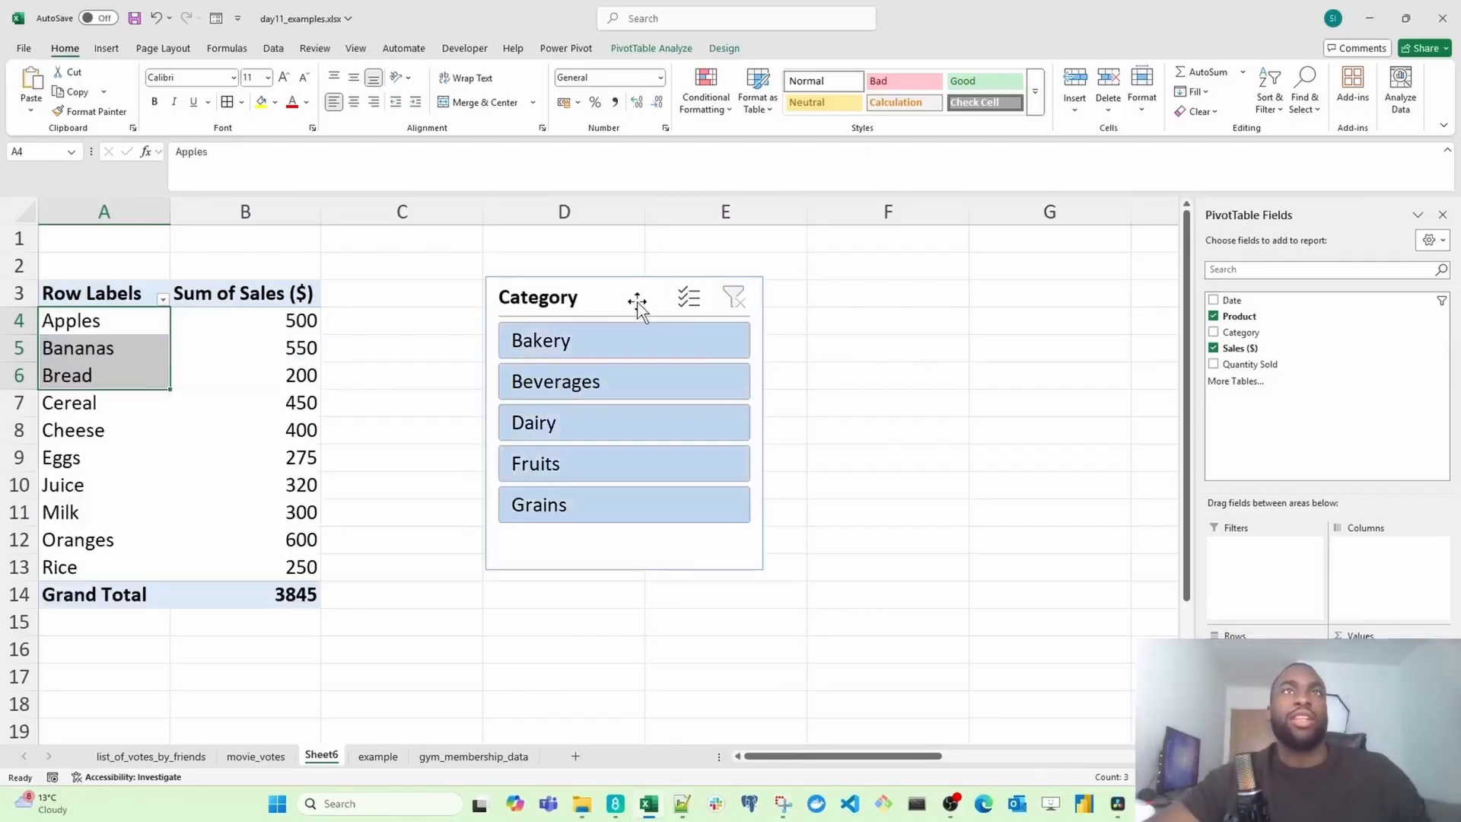
# Step: Move the Category slicer further right of the PivotTable
pyautogui.moveTo(631, 298); pyautogui.dragTo(771, 279)
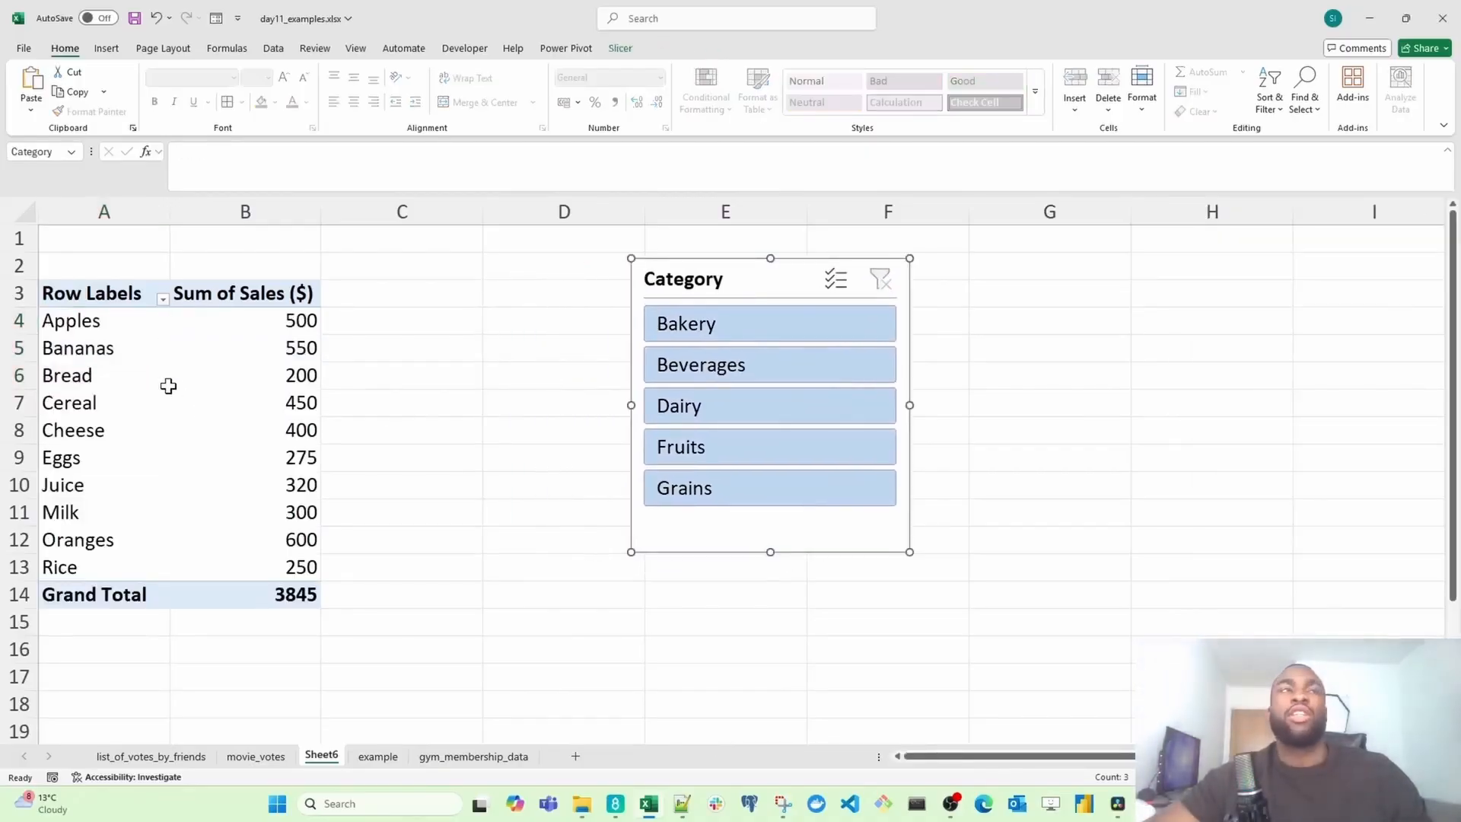
pyautogui.moveTo(114, 321); pyautogui.dragTo(169, 386)
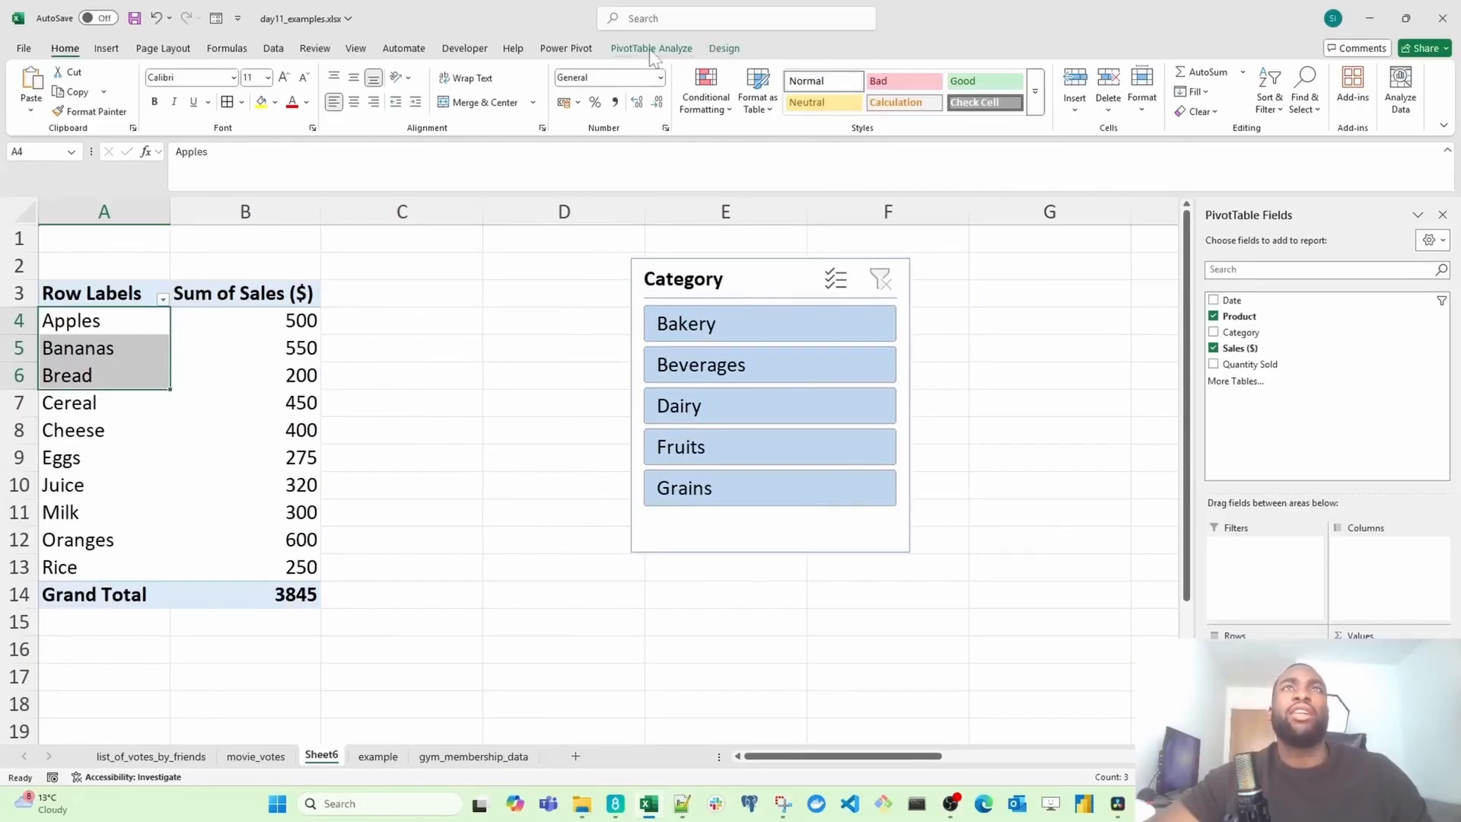
# Step: Insert a Clustered Bar PivotChart of the sales by product
pyautogui.click(110, 48)
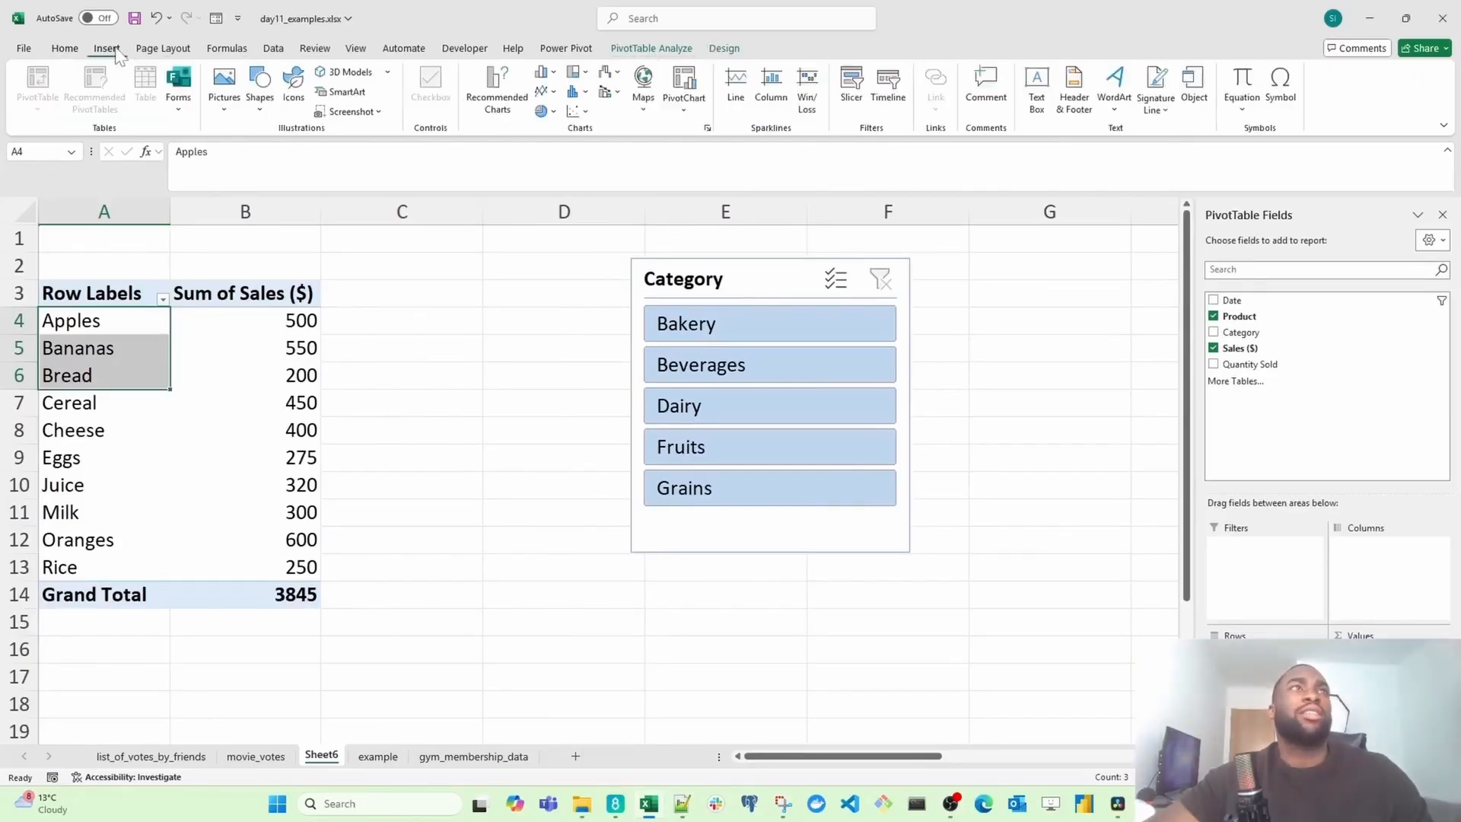
pyautogui.click(702, 87)
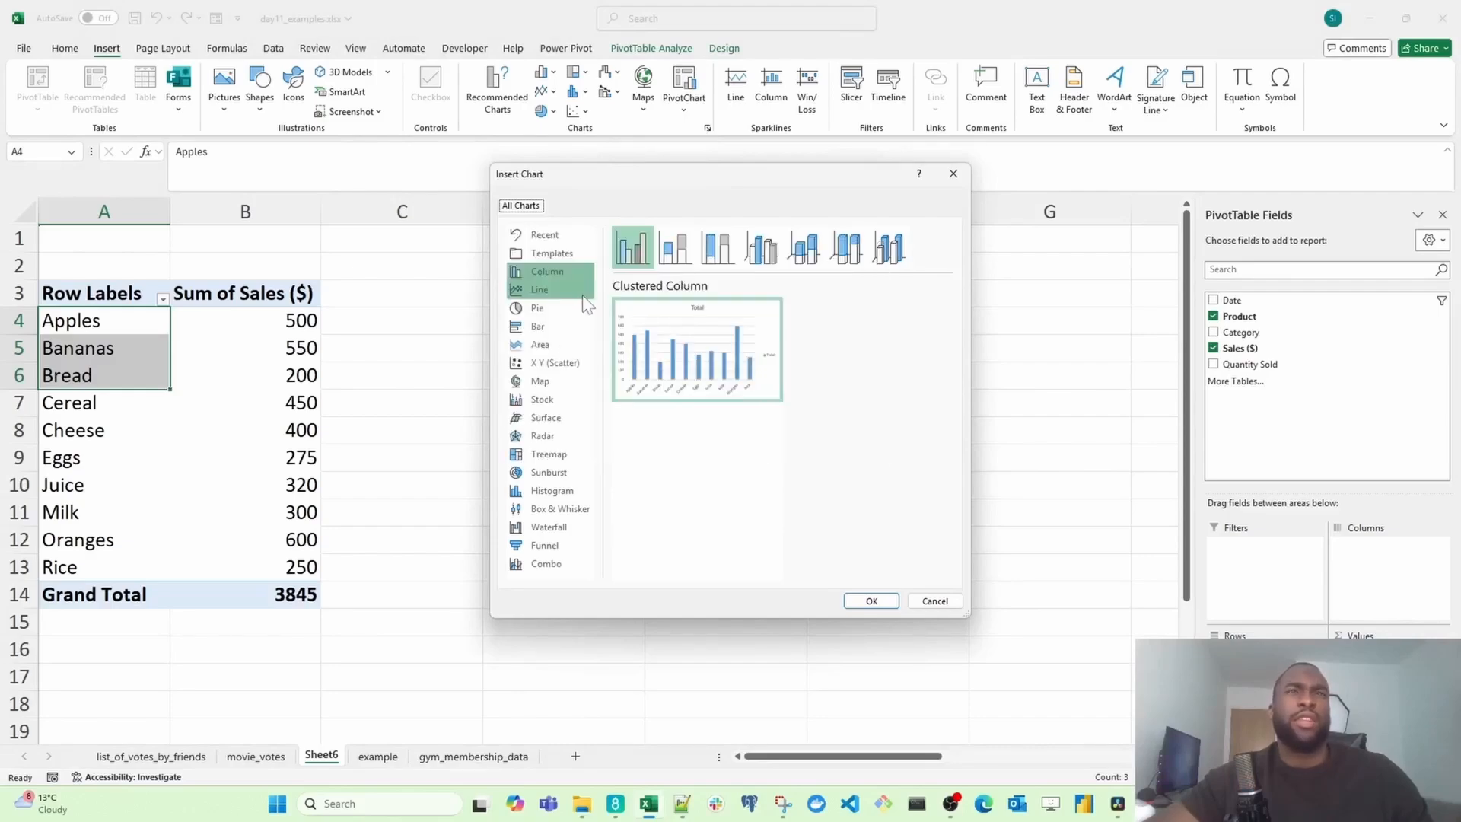
pyautogui.click(569, 332)
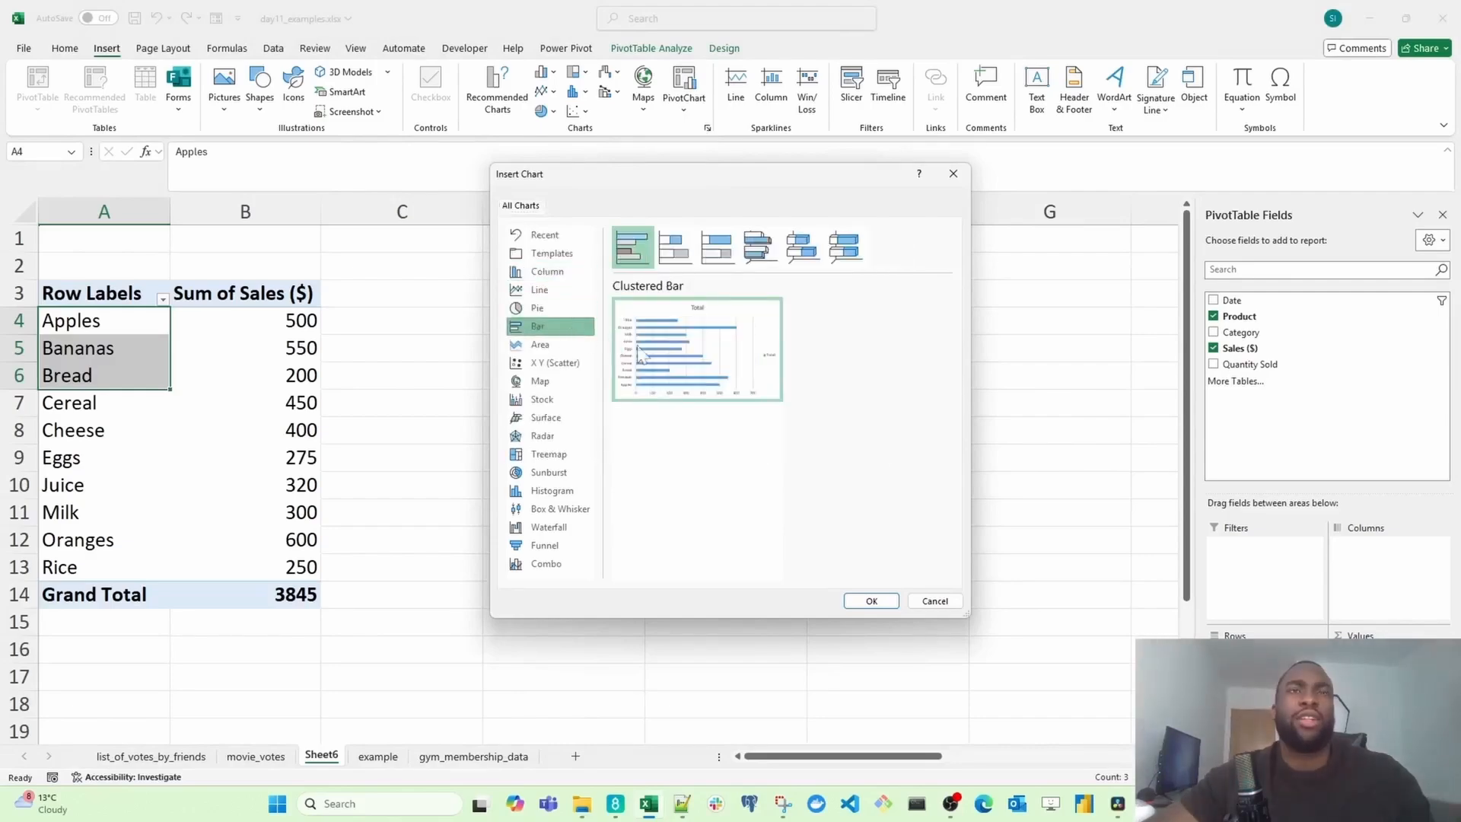
pyautogui.moveTo(711, 352)
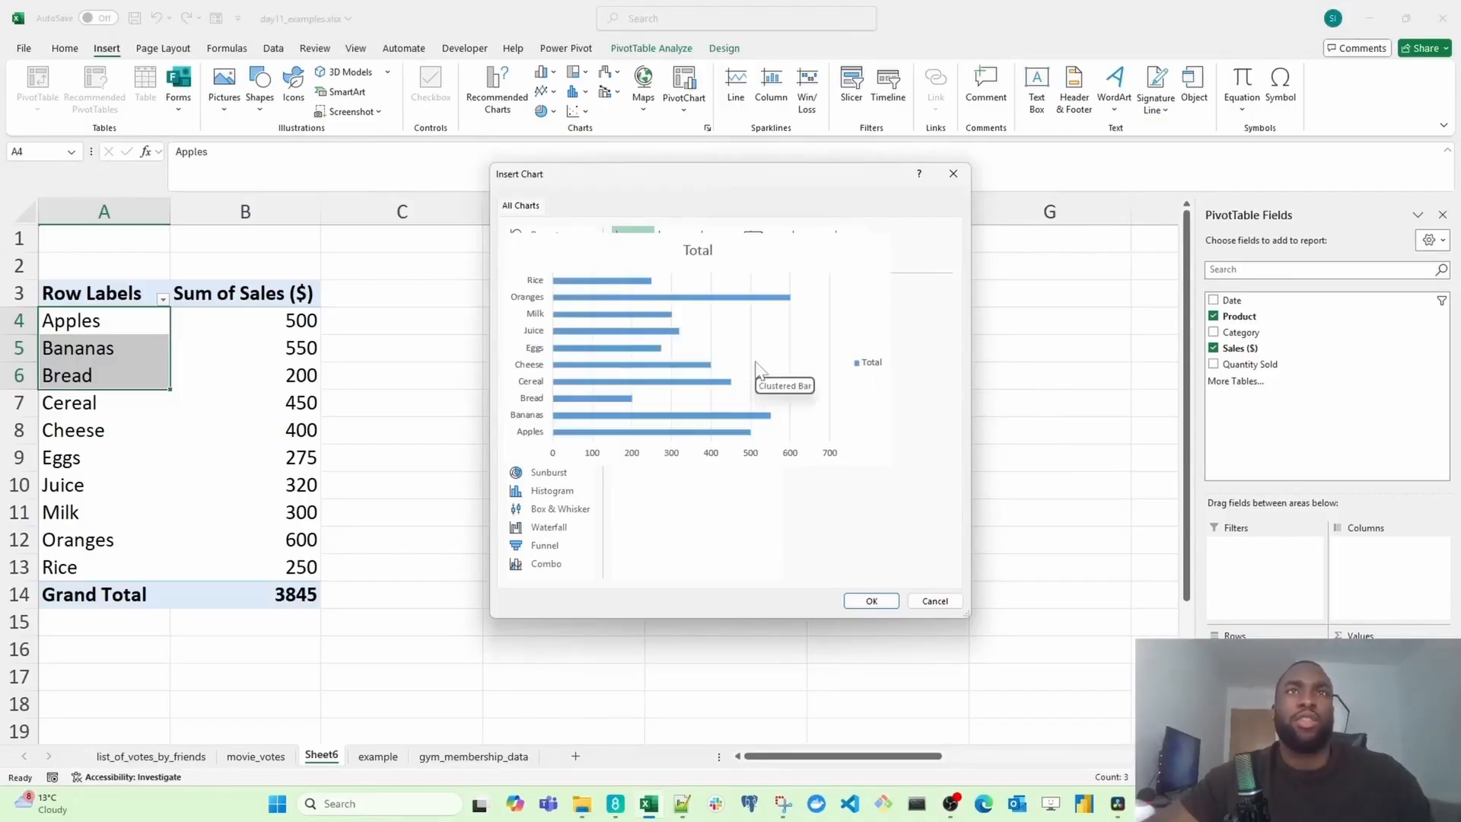
pyautogui.click(870, 601)
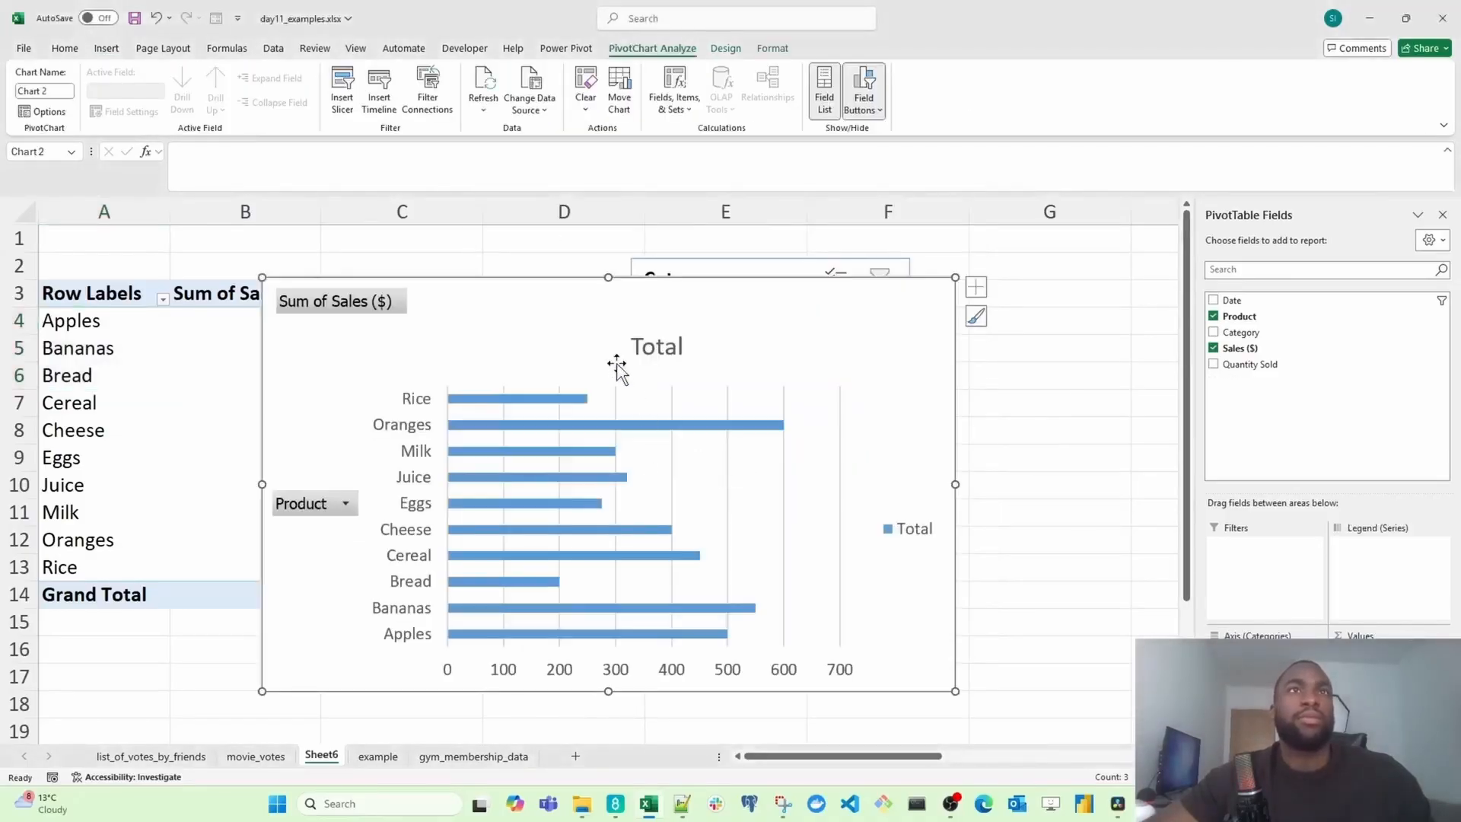
# Step: Move the PivotChart beside the PivotTable, over the slicer
pyautogui.moveTo(603, 313); pyautogui.dragTo(736, 363)
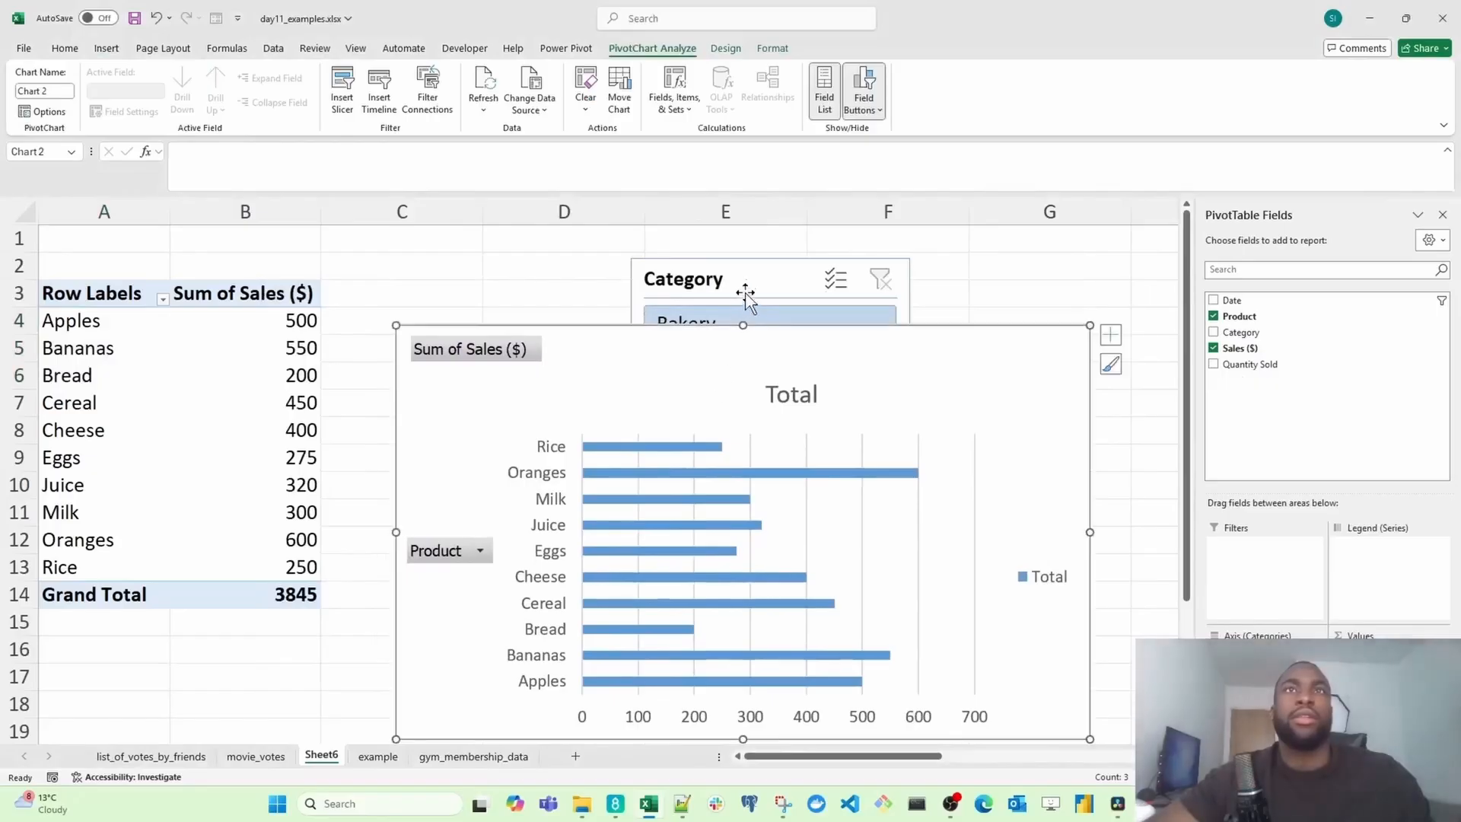
pyautogui.moveTo(679, 411); pyautogui.dragTo(685, 338)
pyautogui.click(257, 319)
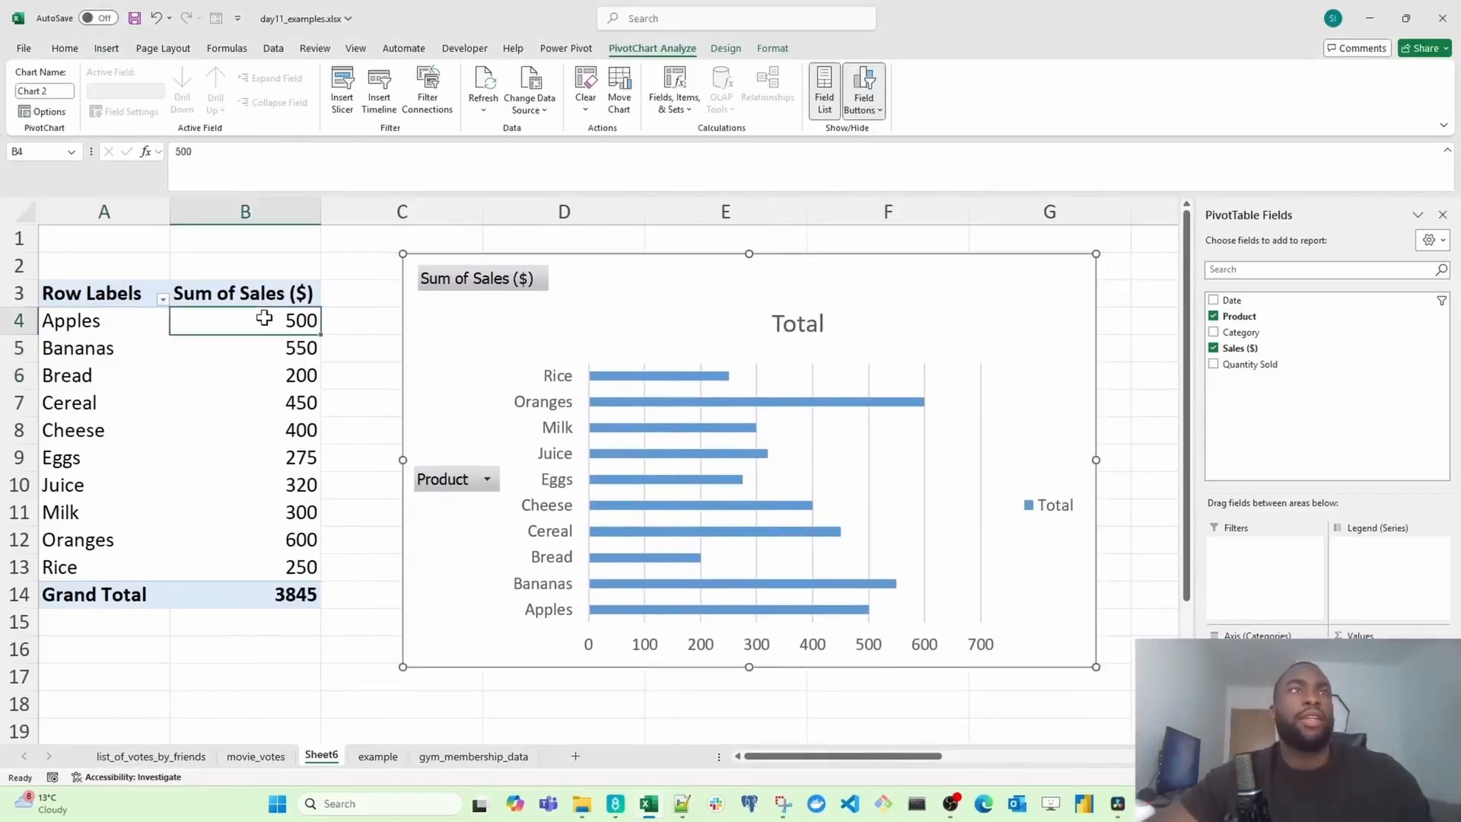
# Step: Sort the product sales from smallest to largest and shift the PivotChart slightly right
pyautogui.rightClick(253, 321)
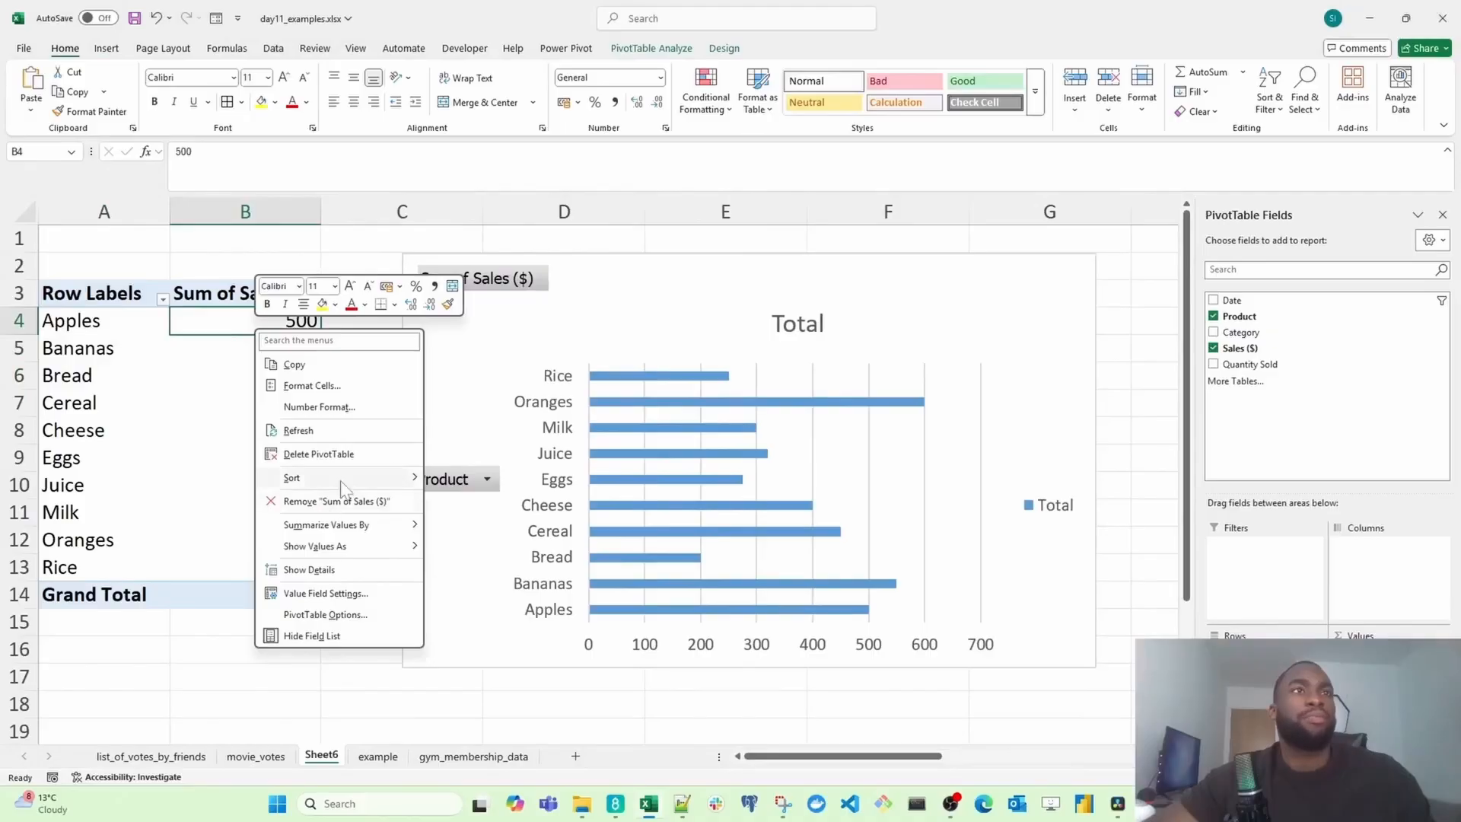
pyautogui.moveTo(346, 486)
pyautogui.click(493, 479)
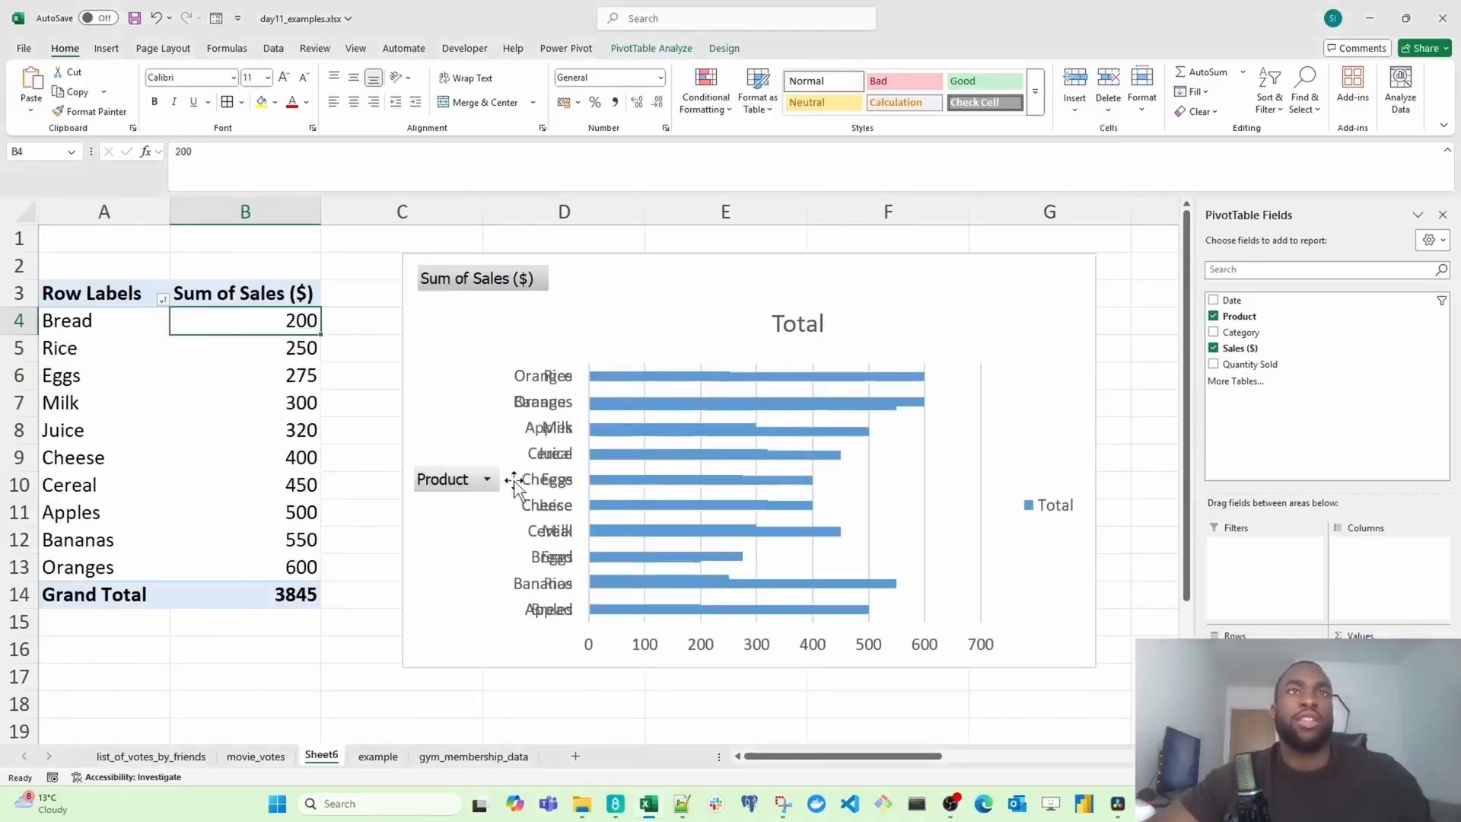
pyautogui.moveTo(924, 481); pyautogui.dragTo(953, 481)
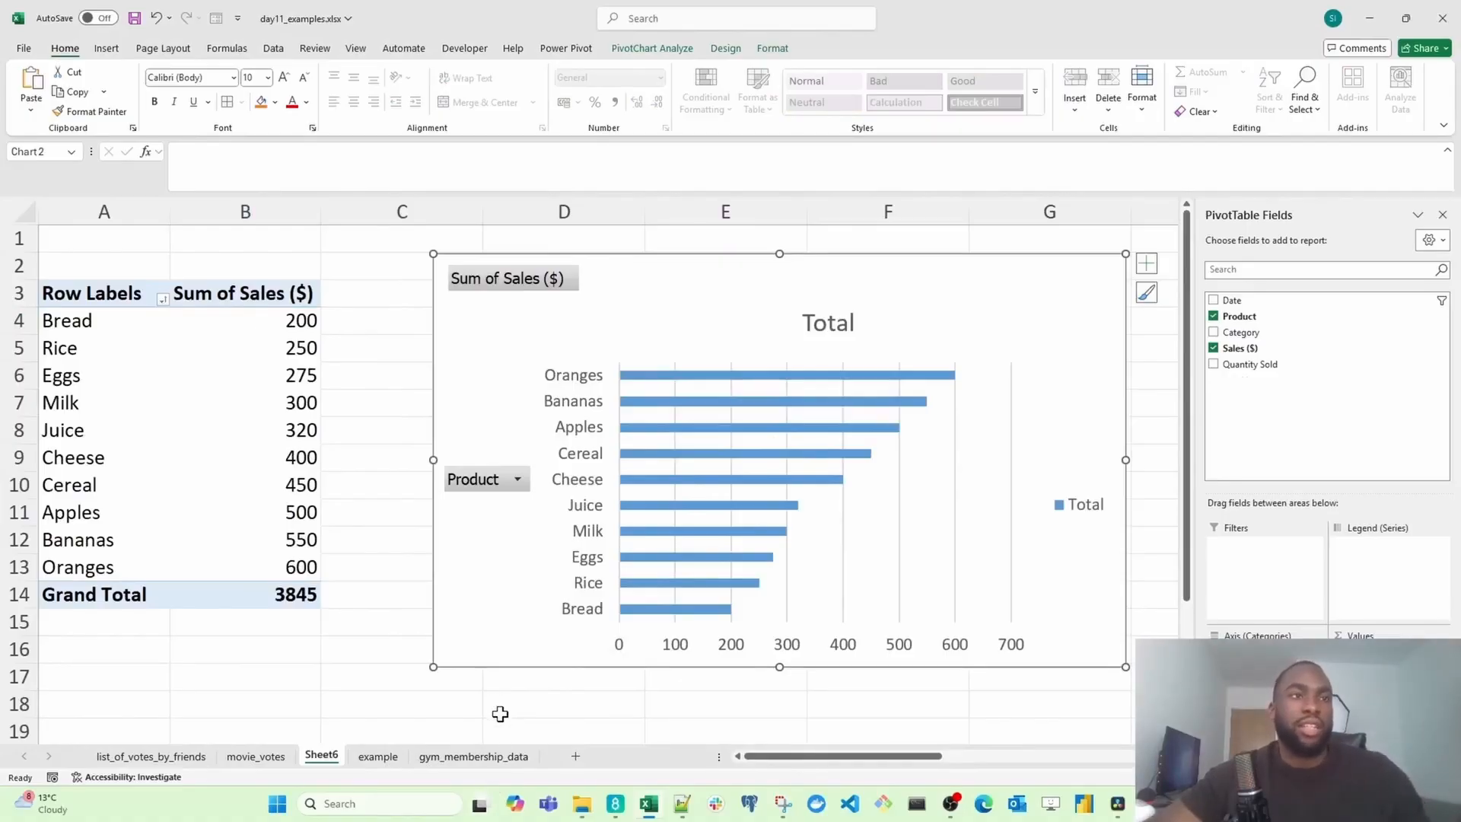
# Step: Switch to the gym_membership_data sheet and scroll through the membership records
pyautogui.click(473, 757)
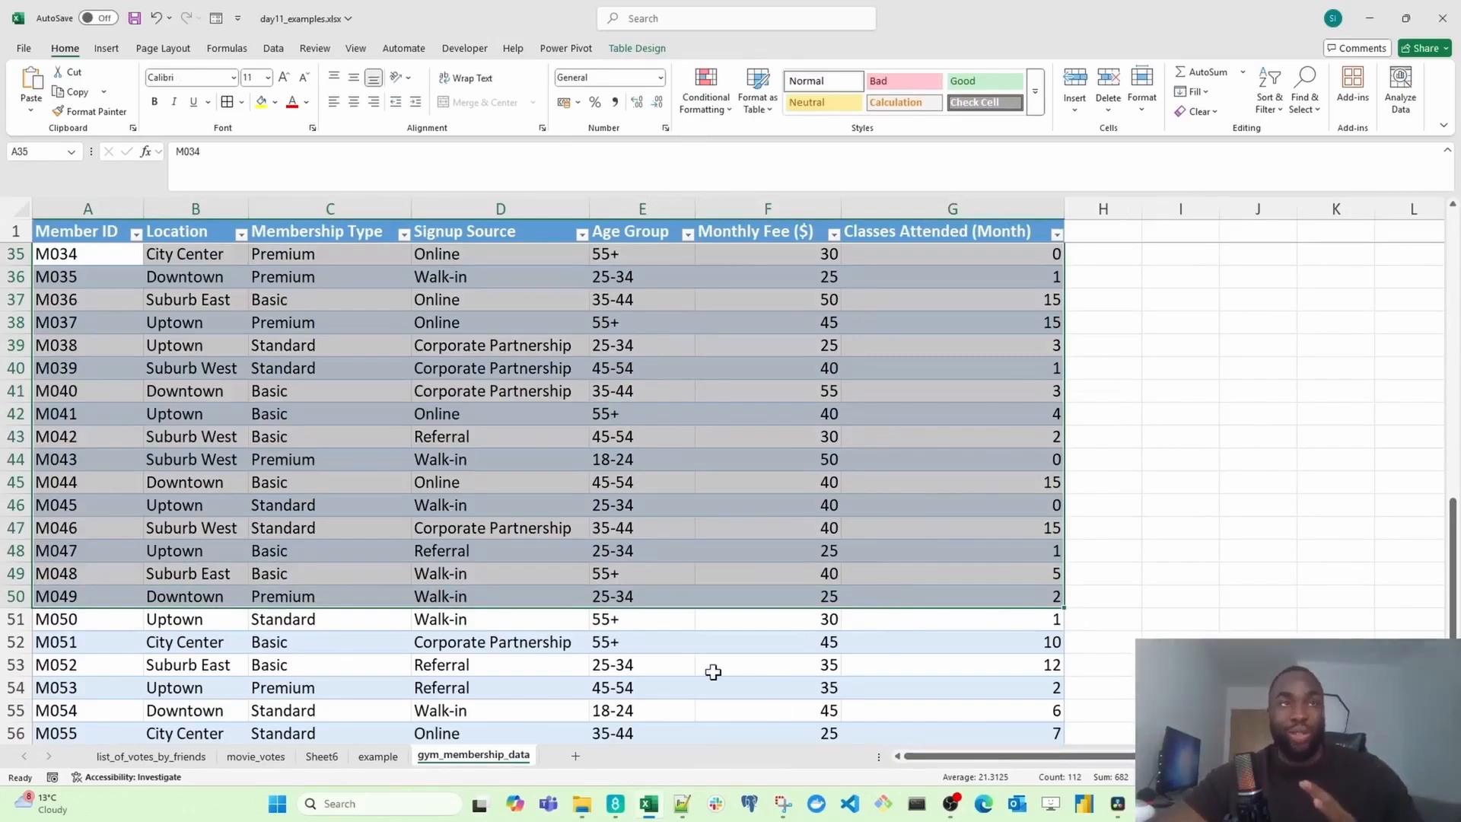
pyautogui.scroll(-5, 251, 470)
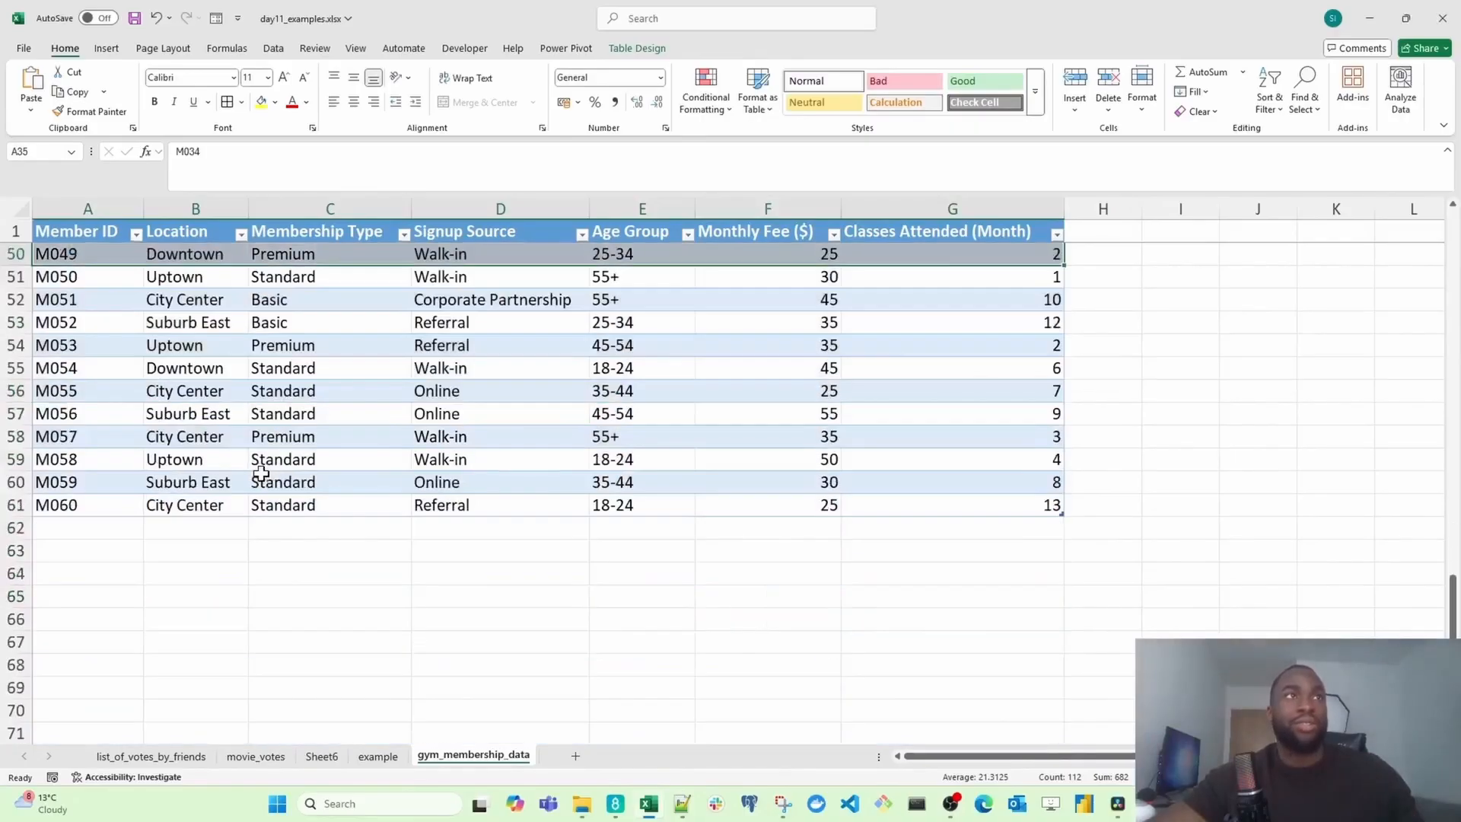
pyautogui.scroll(1, 434, 504)
pyautogui.scroll(-1, 433, 496)
pyautogui.scroll(2, 561, 573)
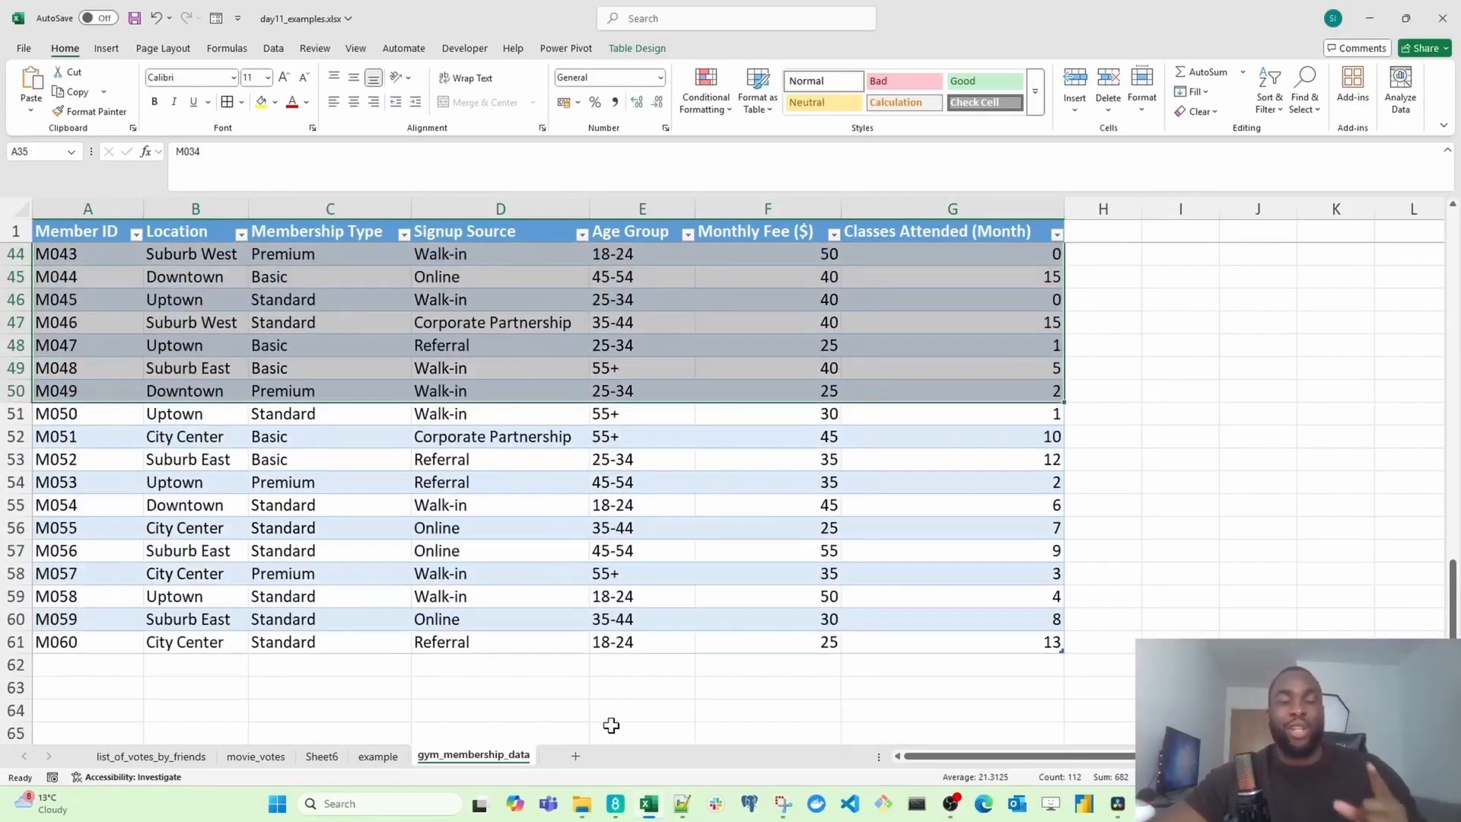
pyautogui.scroll(-1, 647, 697)
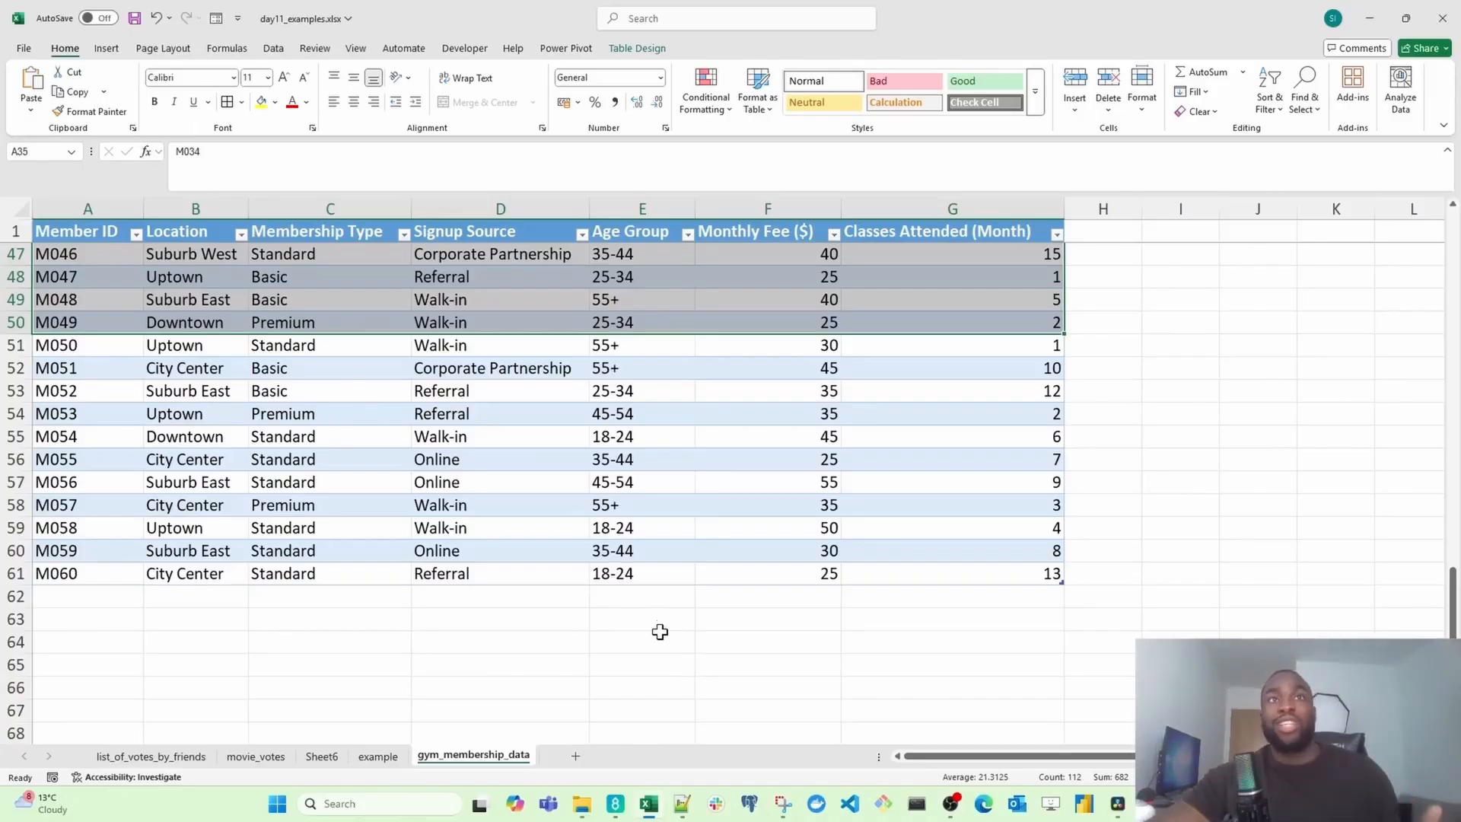
pyautogui.scroll(4, 656, 620)
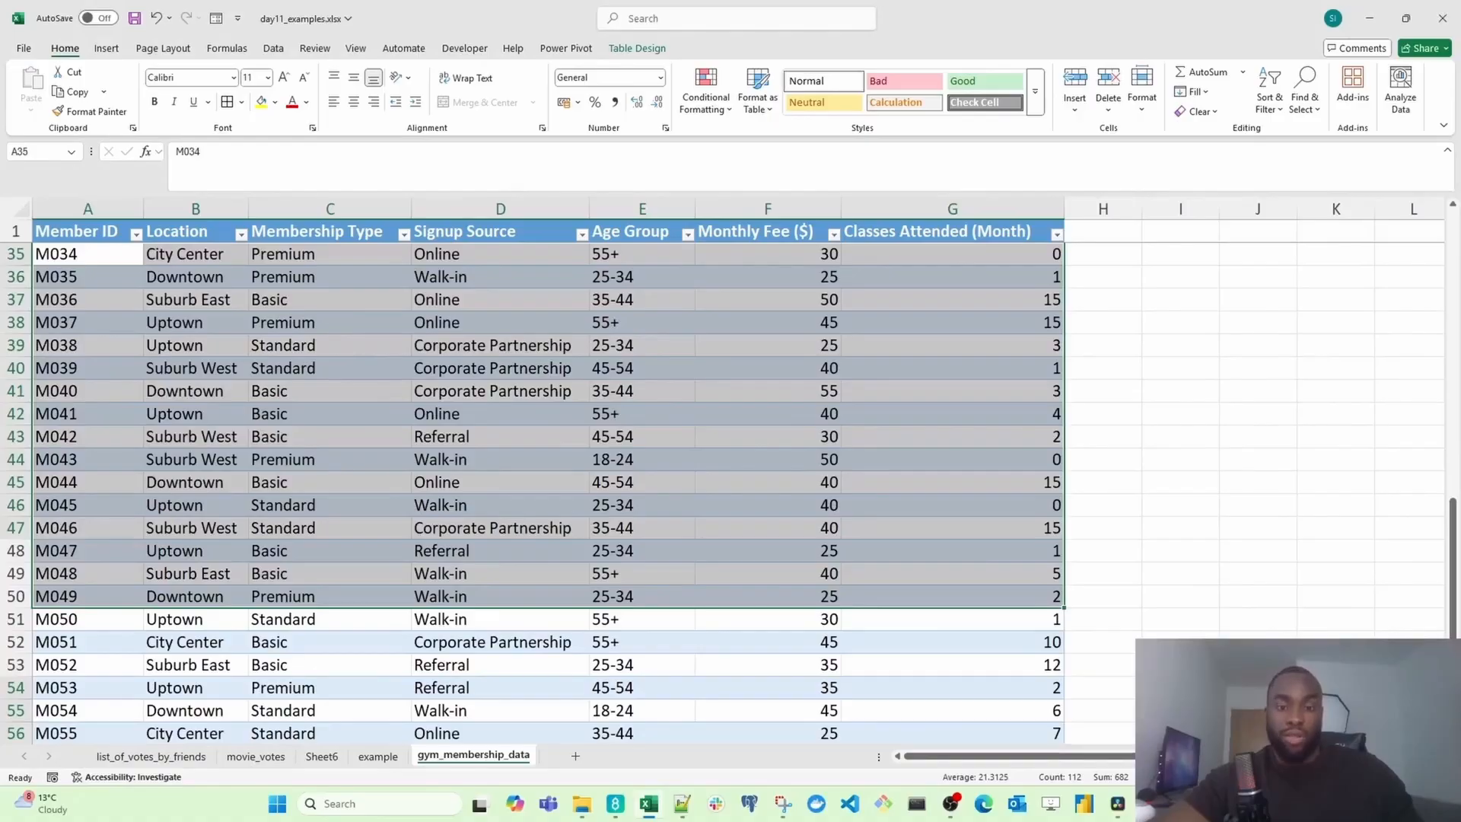
pyautogui.click(415, 391)
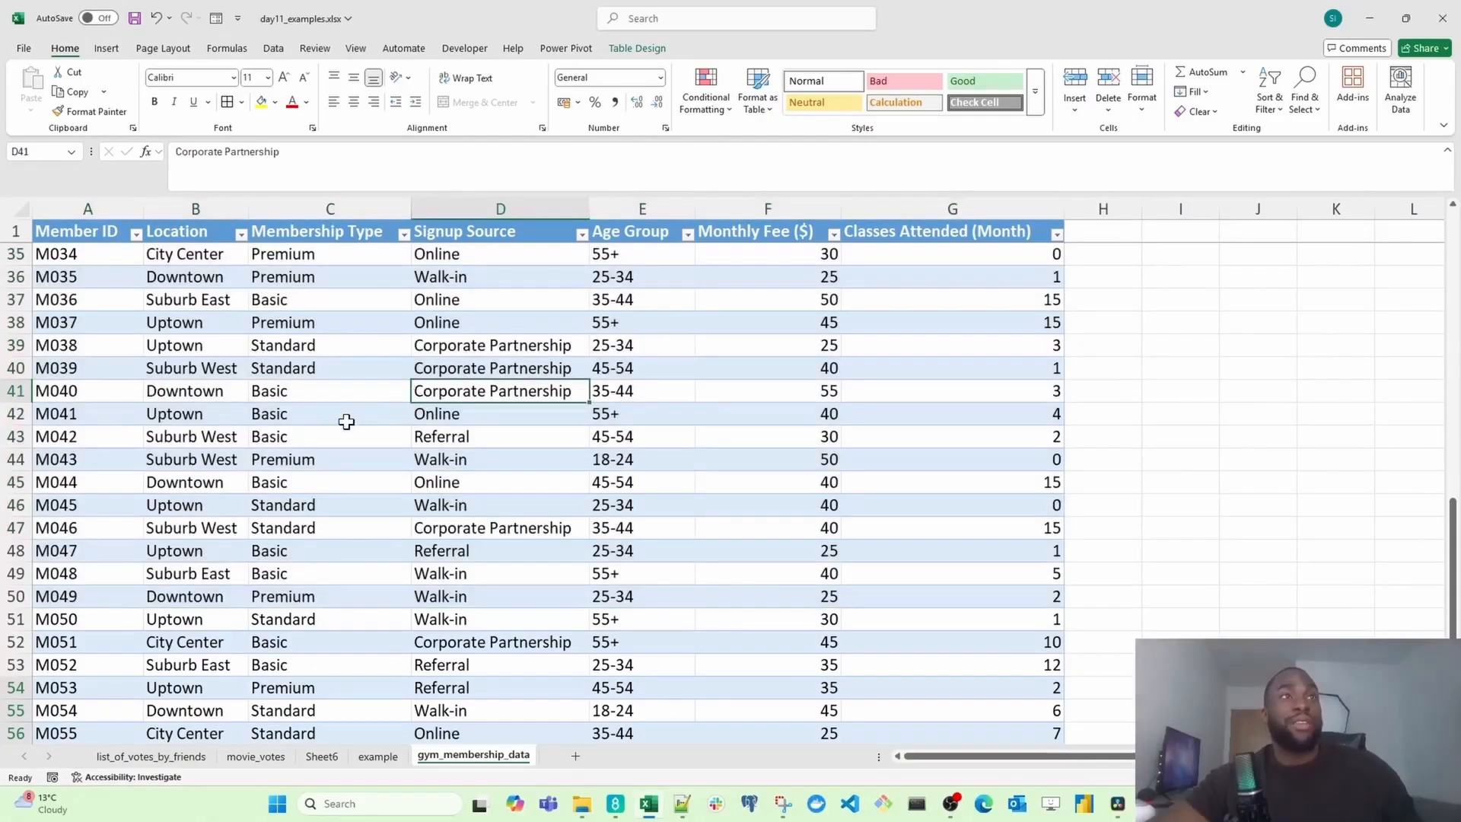
pyautogui.click(318, 434)
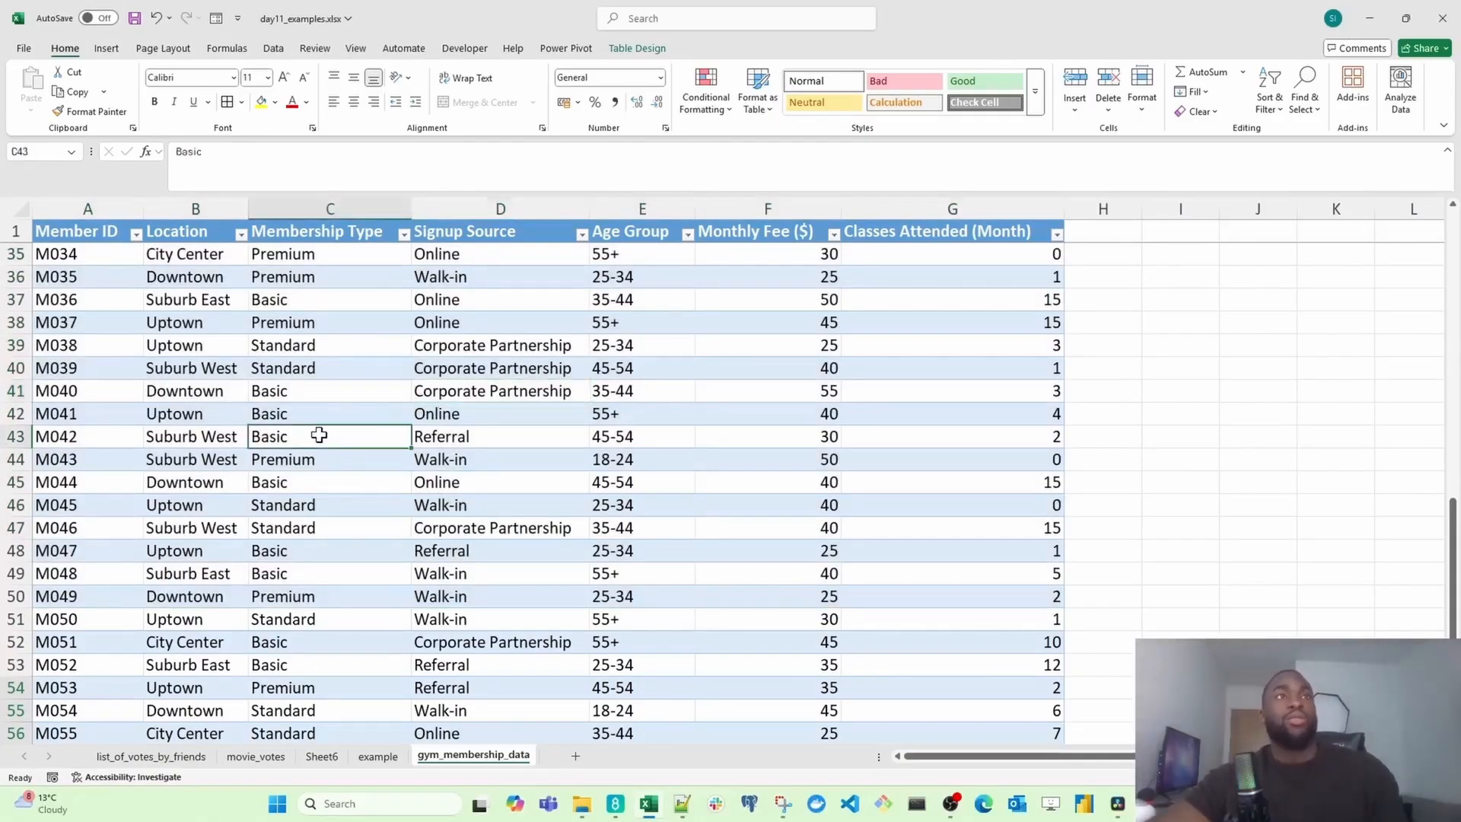
pyautogui.hotkey('ctrl', 'a')
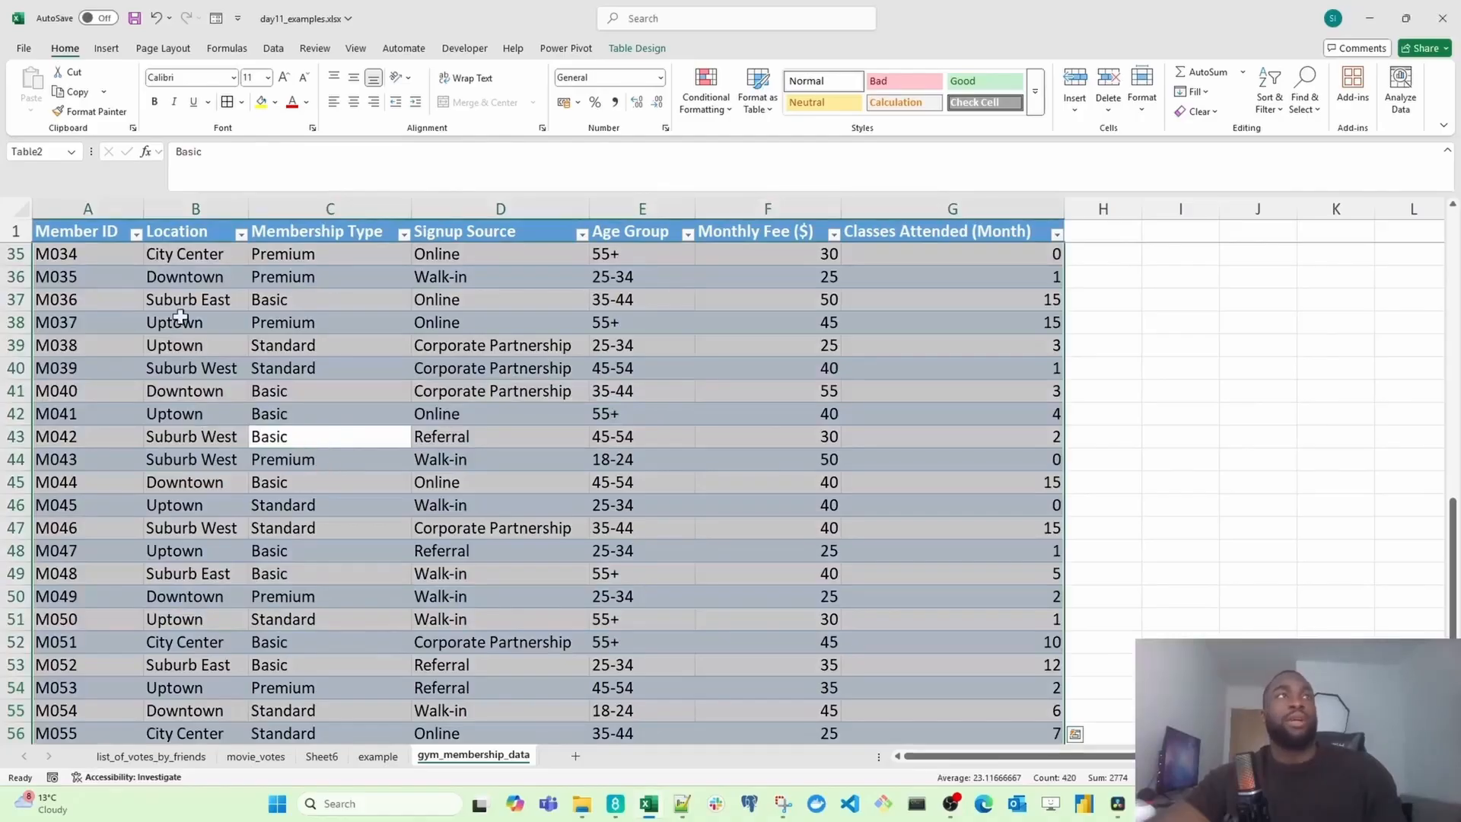
pyautogui.click(108, 260)
pyautogui.hotkey('ctrl', 'a')
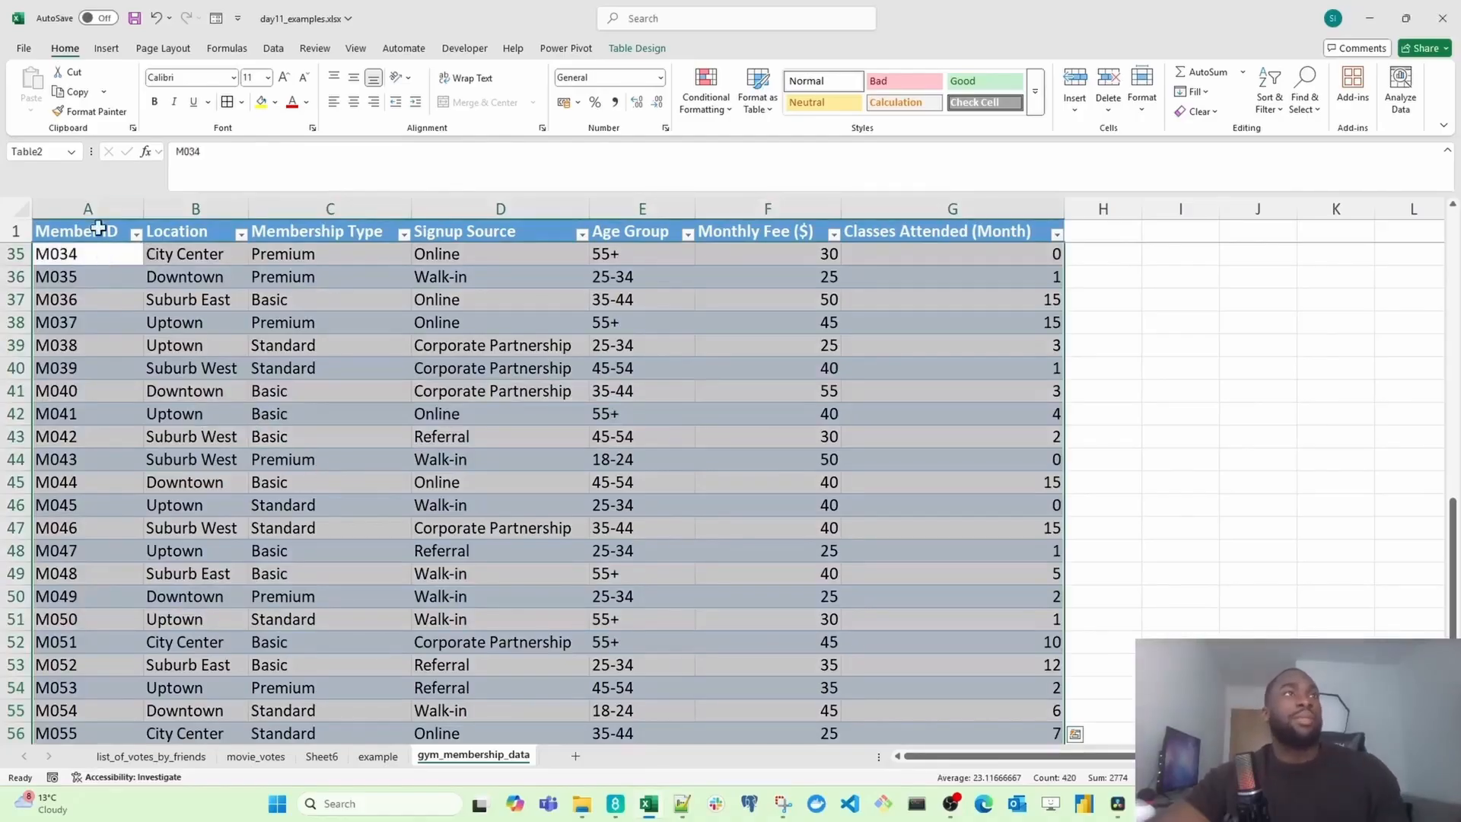
pyautogui.click(123, 52)
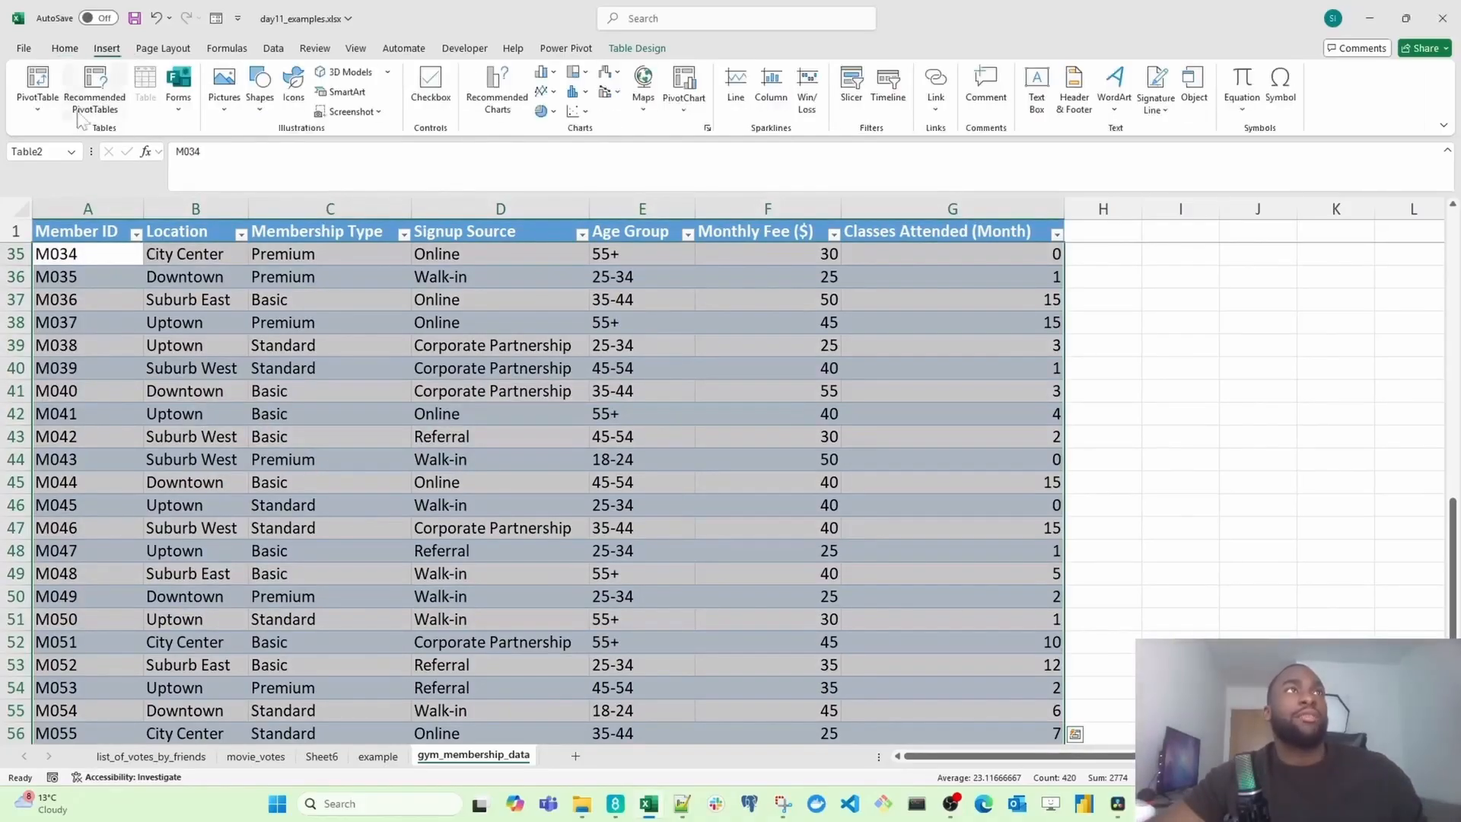
pyautogui.click(38, 84)
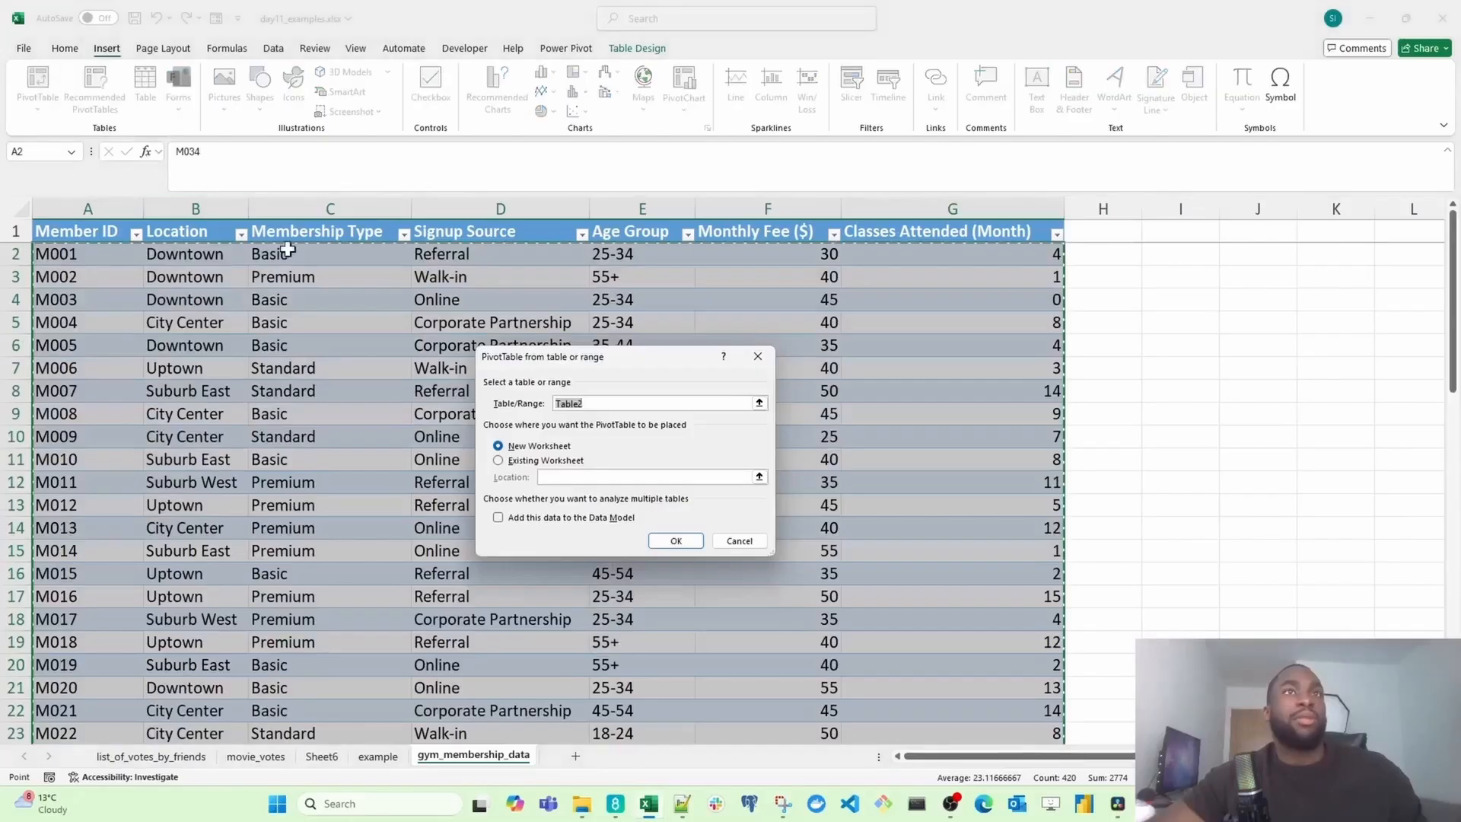
pyautogui.click(756, 358)
pyautogui.click(497, 508)
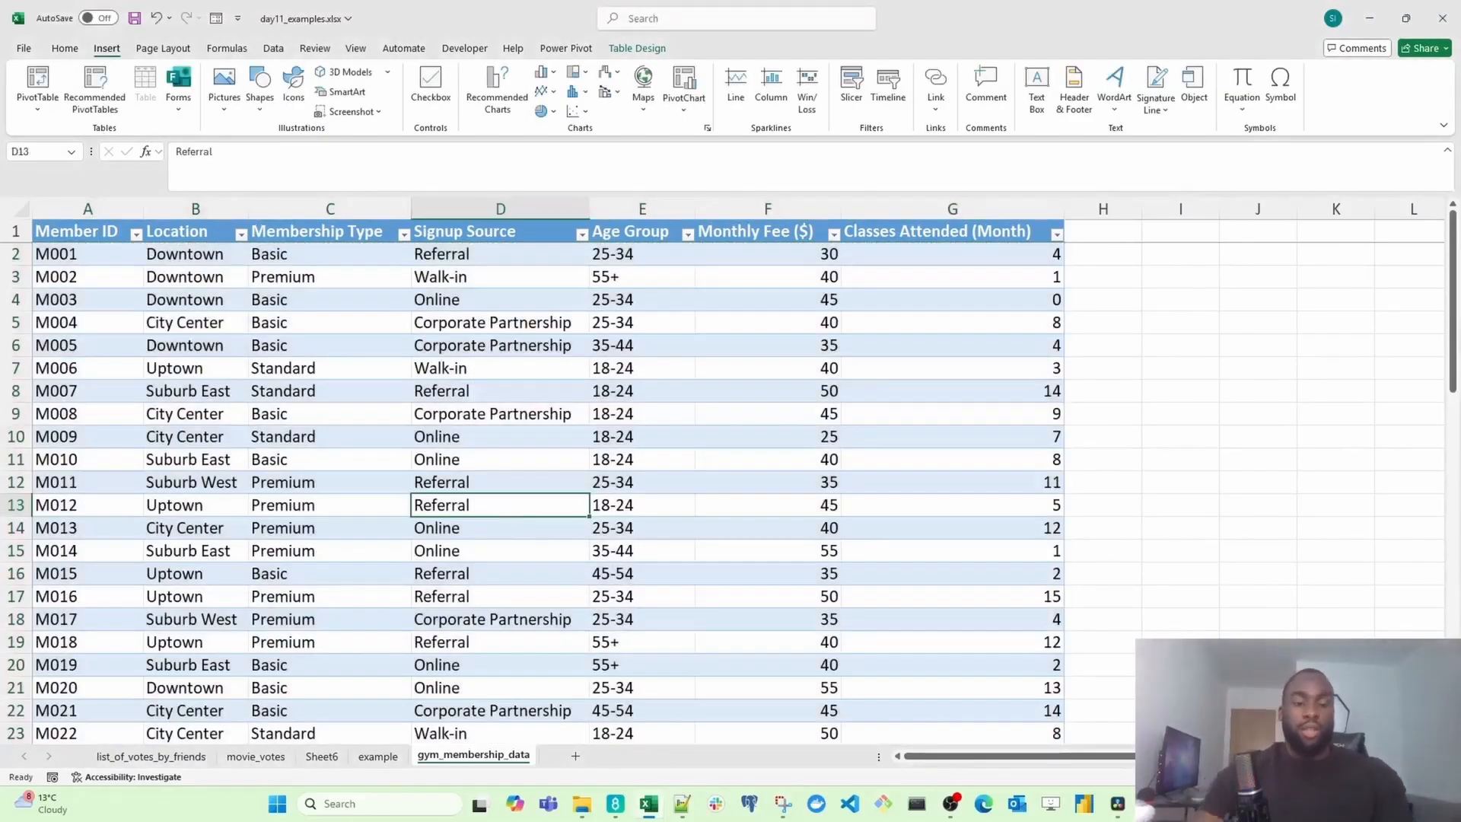
# Step: Create a PivotTable from the whole gym membership table on a new worksheet
pyautogui.hotkey('ctrl', 'a')
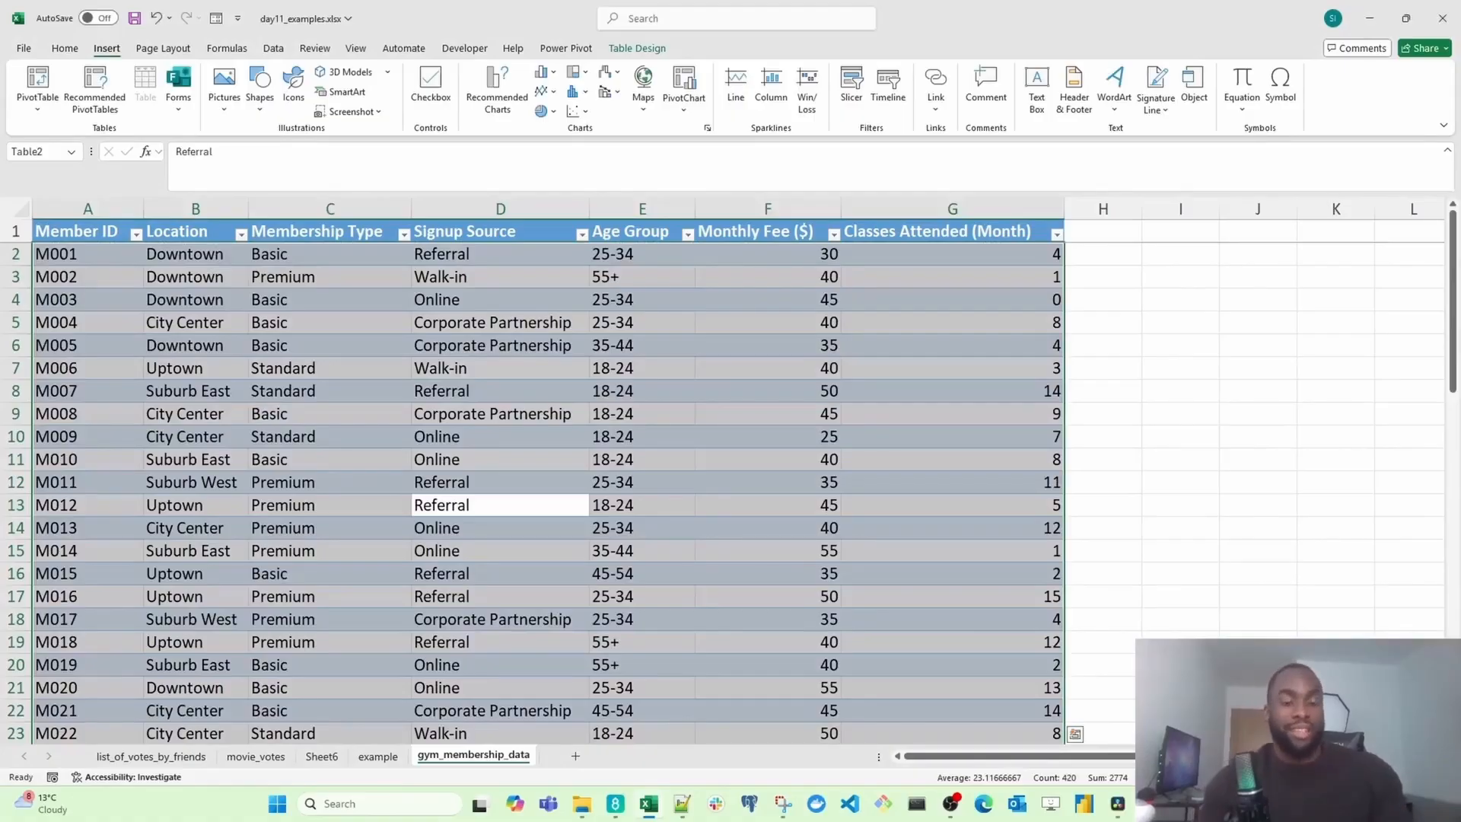
pyautogui.press('alt')
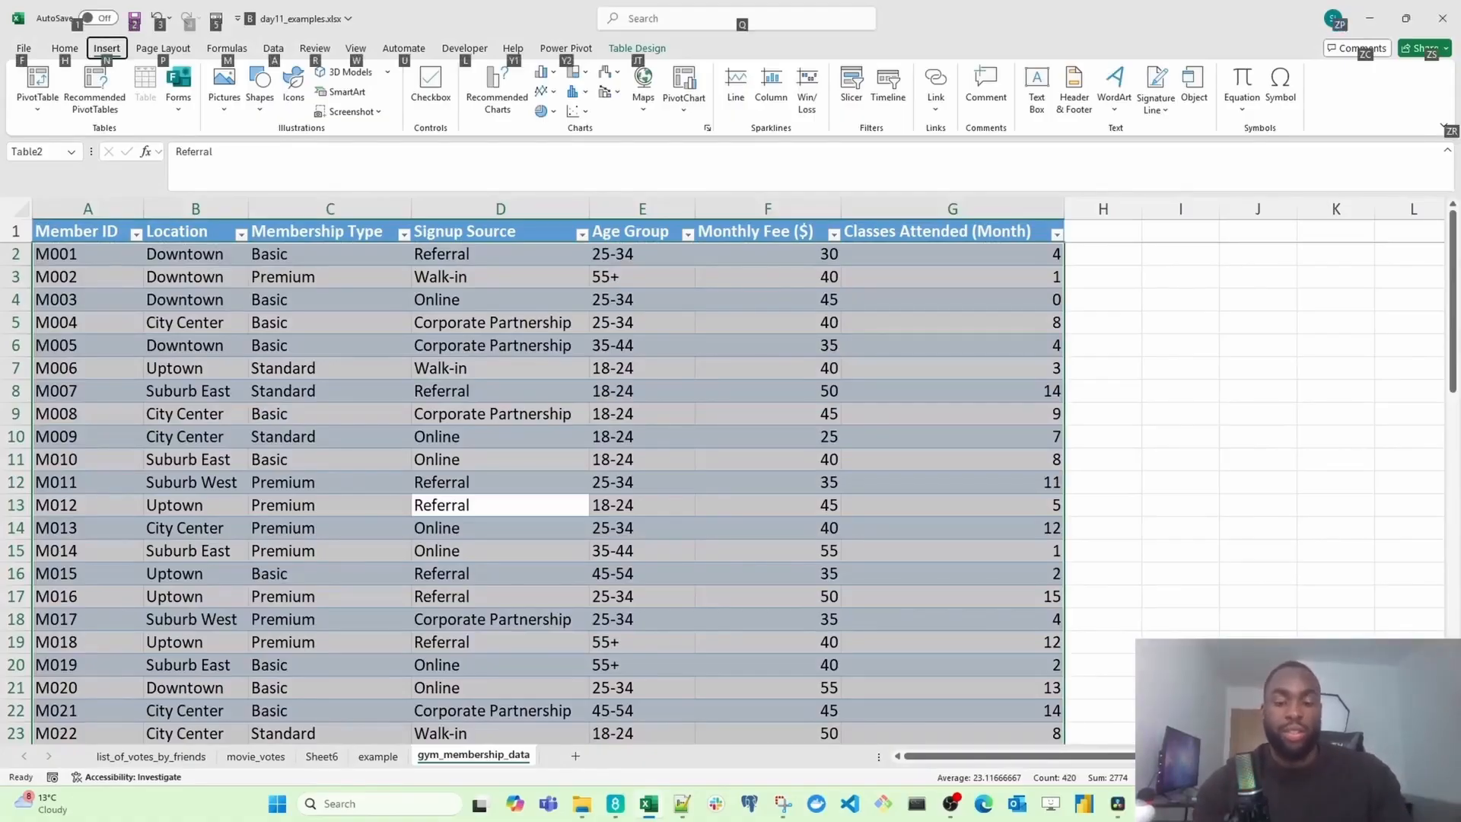
pyautogui.press('n')
pyautogui.press('v')
pyautogui.press('t')
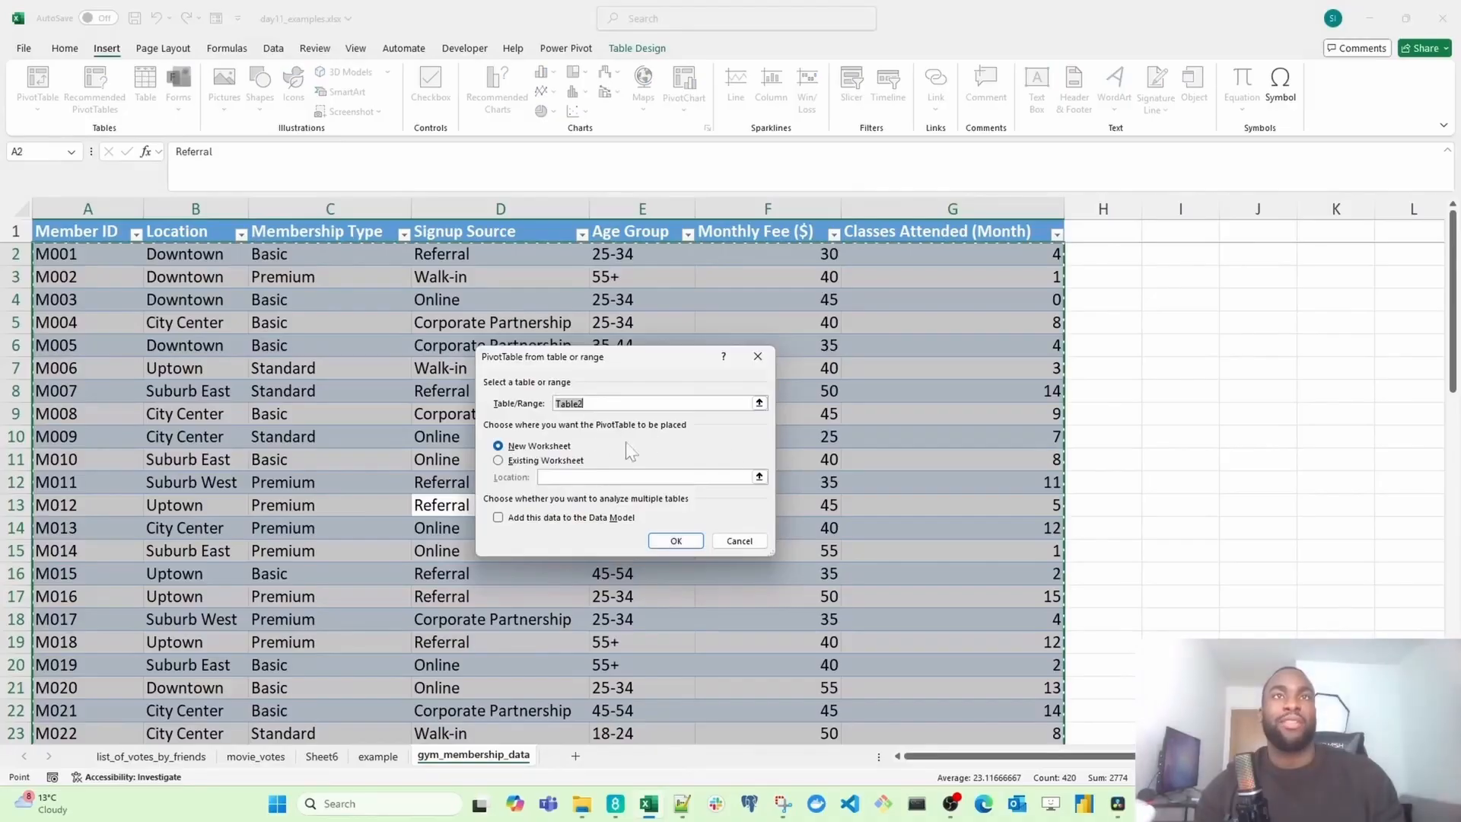
pyautogui.click(666, 545)
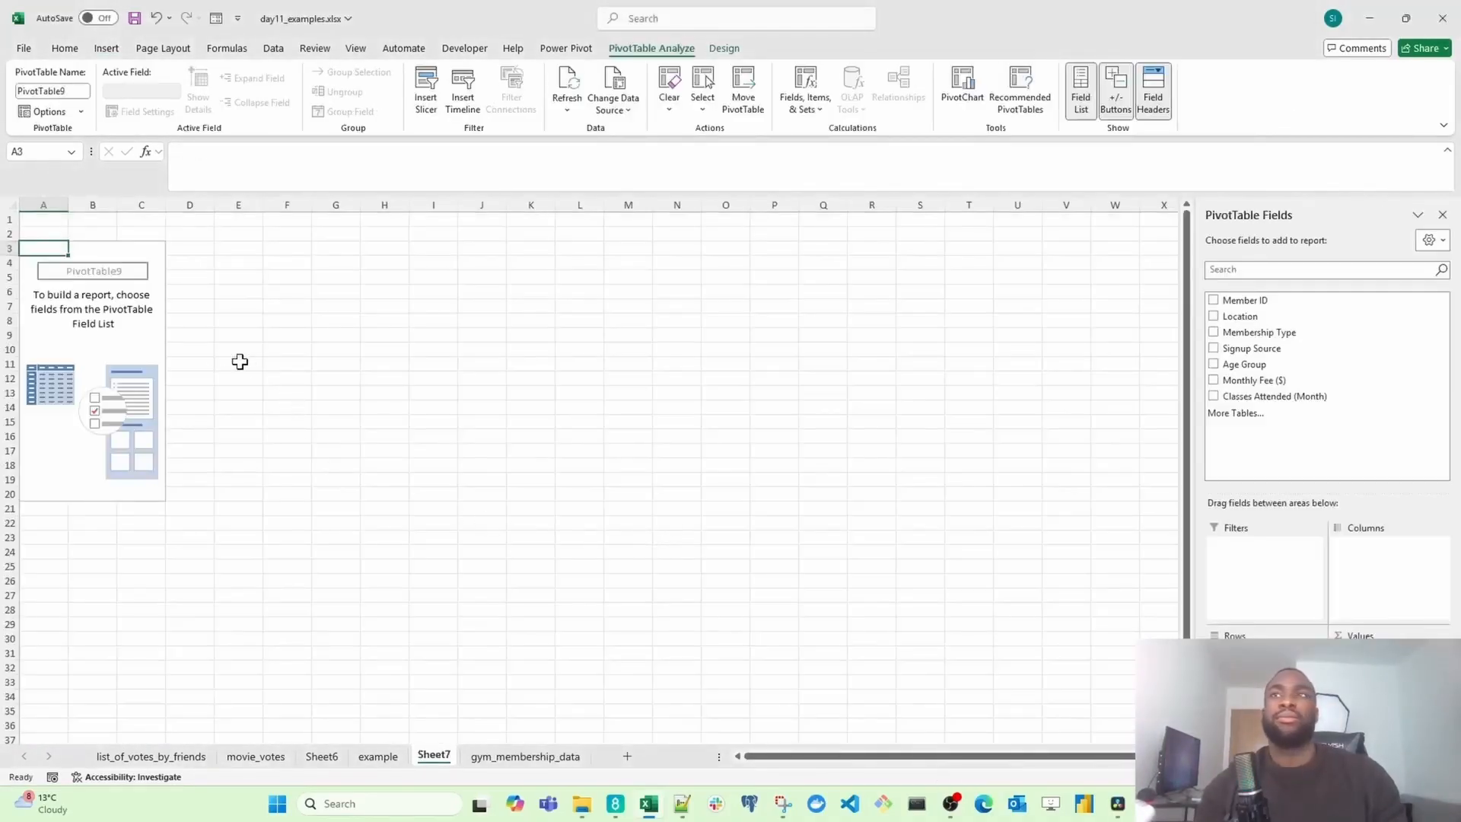
# Step: Enter the title "Location with Highest Monthly Revenue" in cell A1 above the PivotTable
pyautogui.keyDown('ctrl'); pyautogui.scroll(4, 176, 374); pyautogui.keyUp('ctrl')
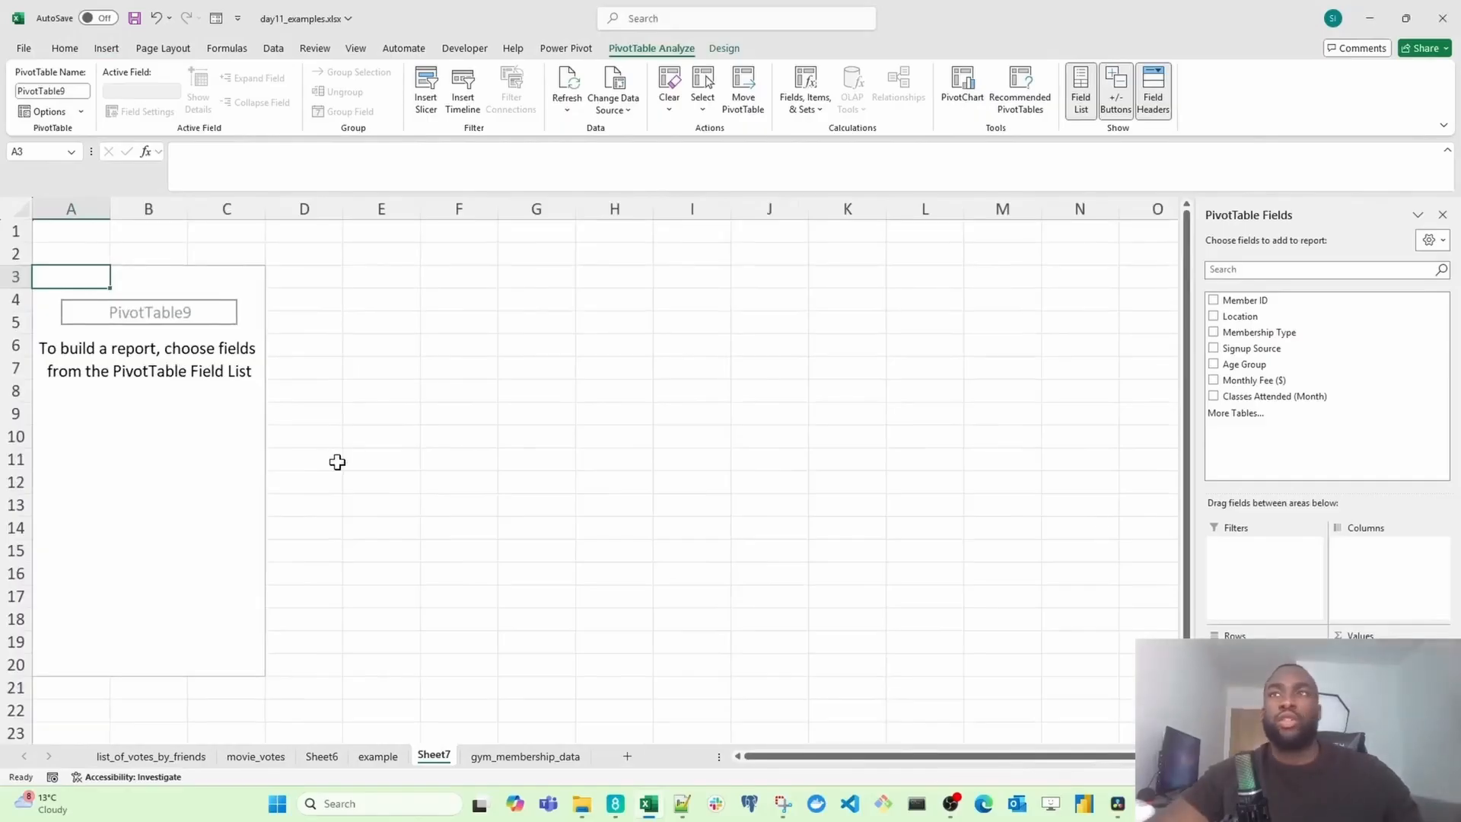
pyautogui.keyDown('ctrl'); pyautogui.scroll(2, 338, 462); pyautogui.keyUp('ctrl')
pyautogui.scroll(1, 339, 477)
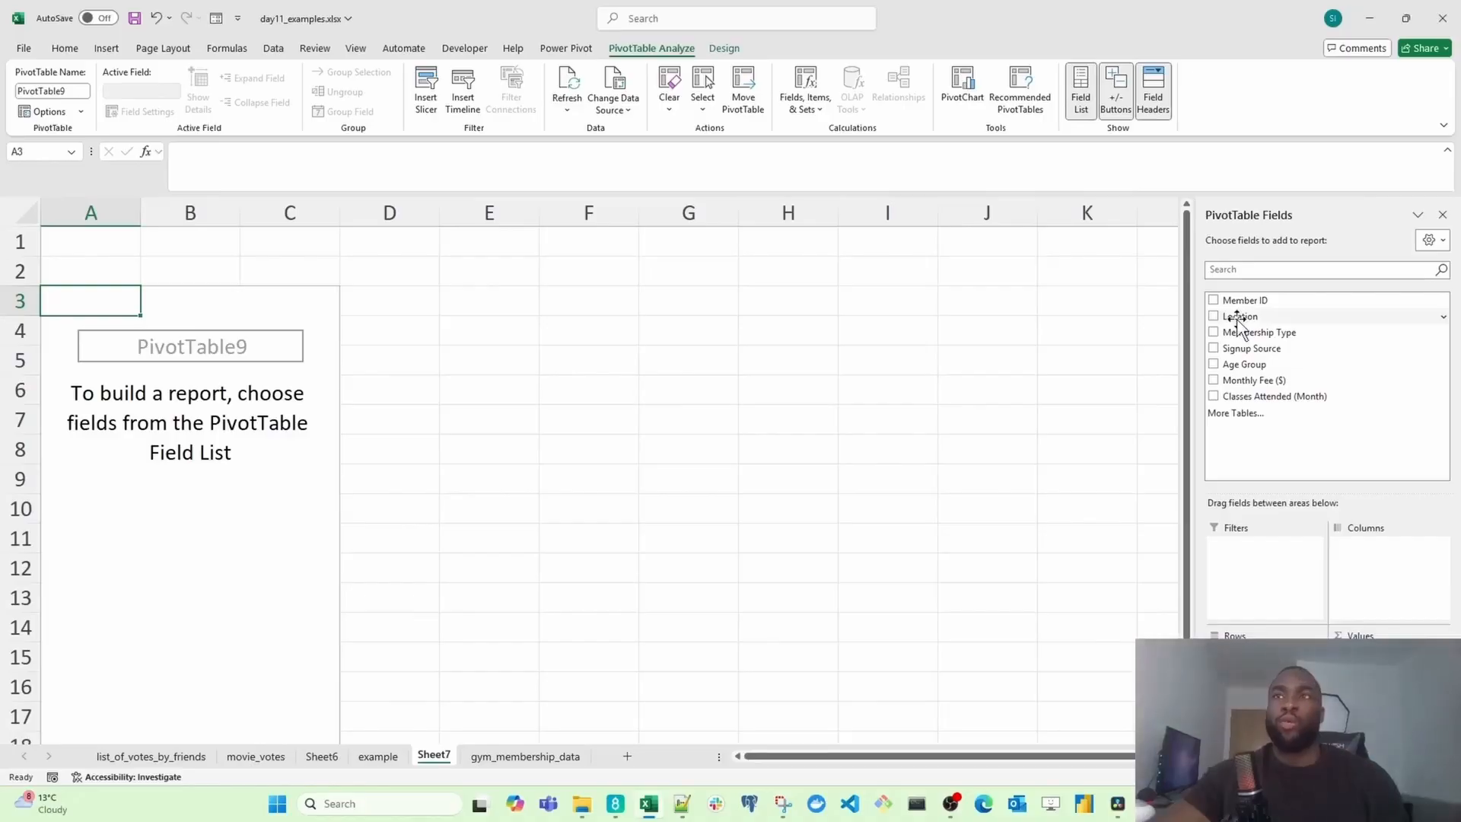
pyautogui.click(138, 256)
pyautogui.write('Loc')
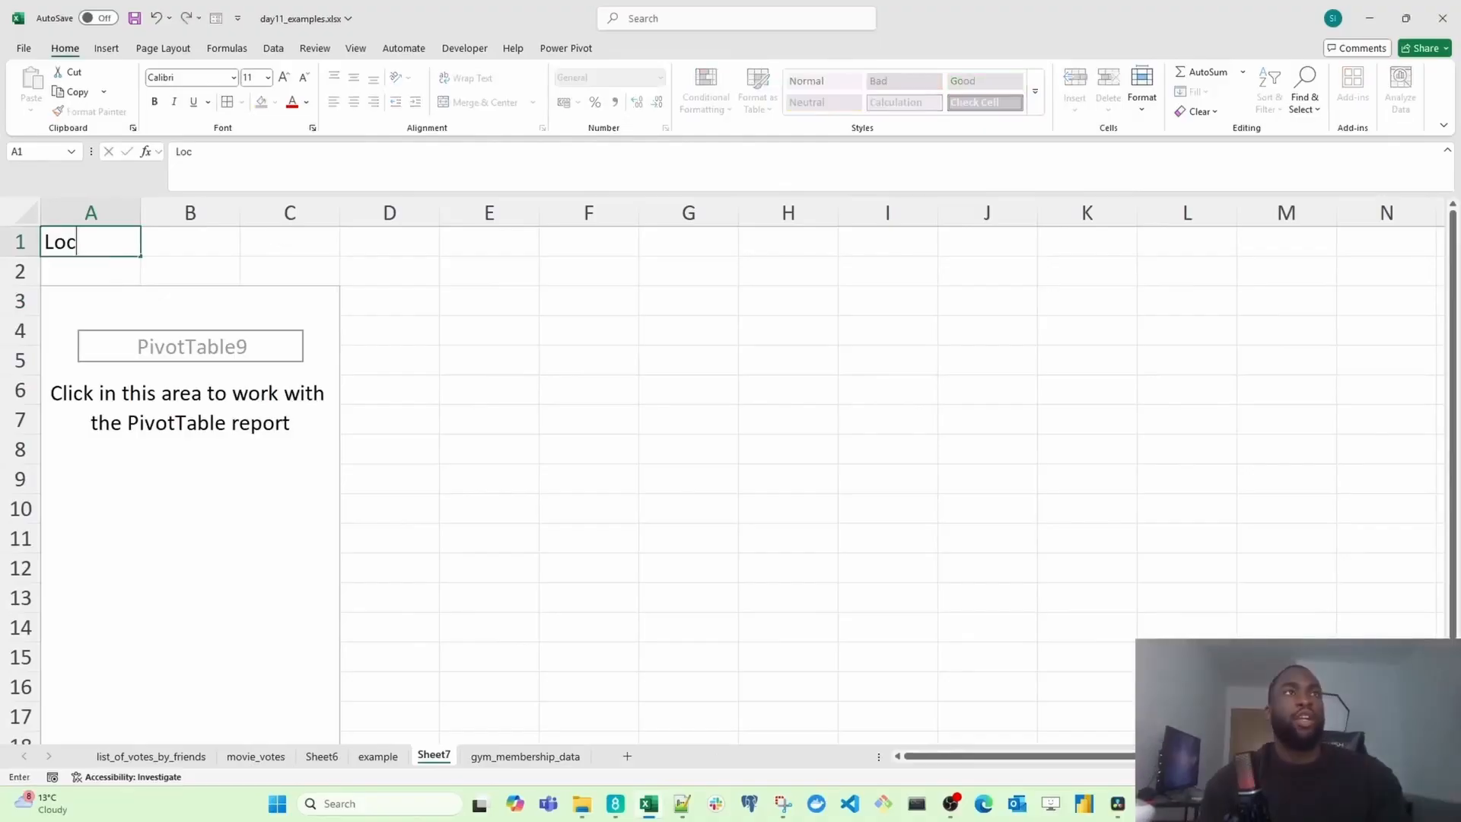
pyautogui.write('ation with')
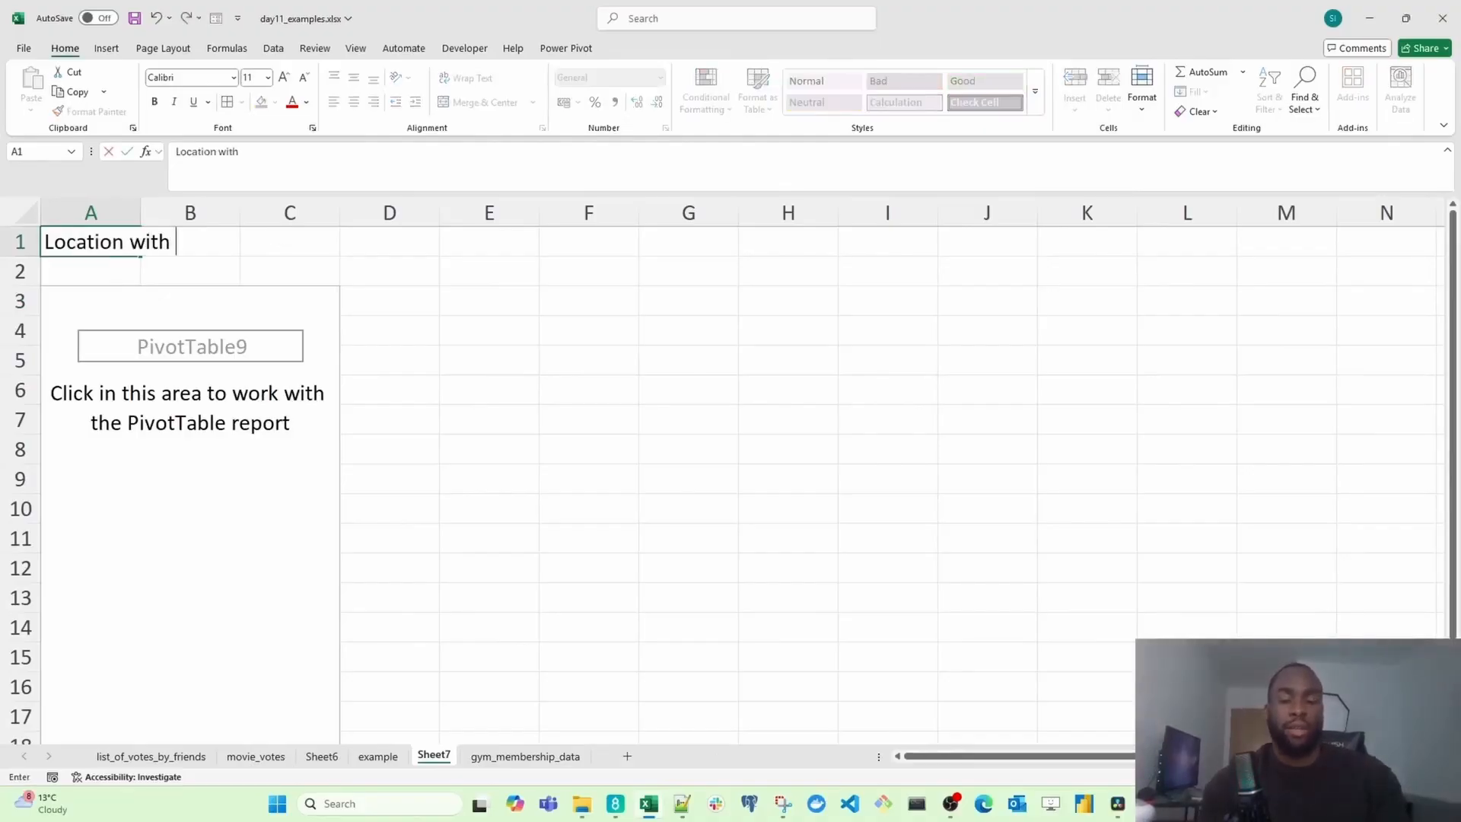
pyautogui.write(' Highest')
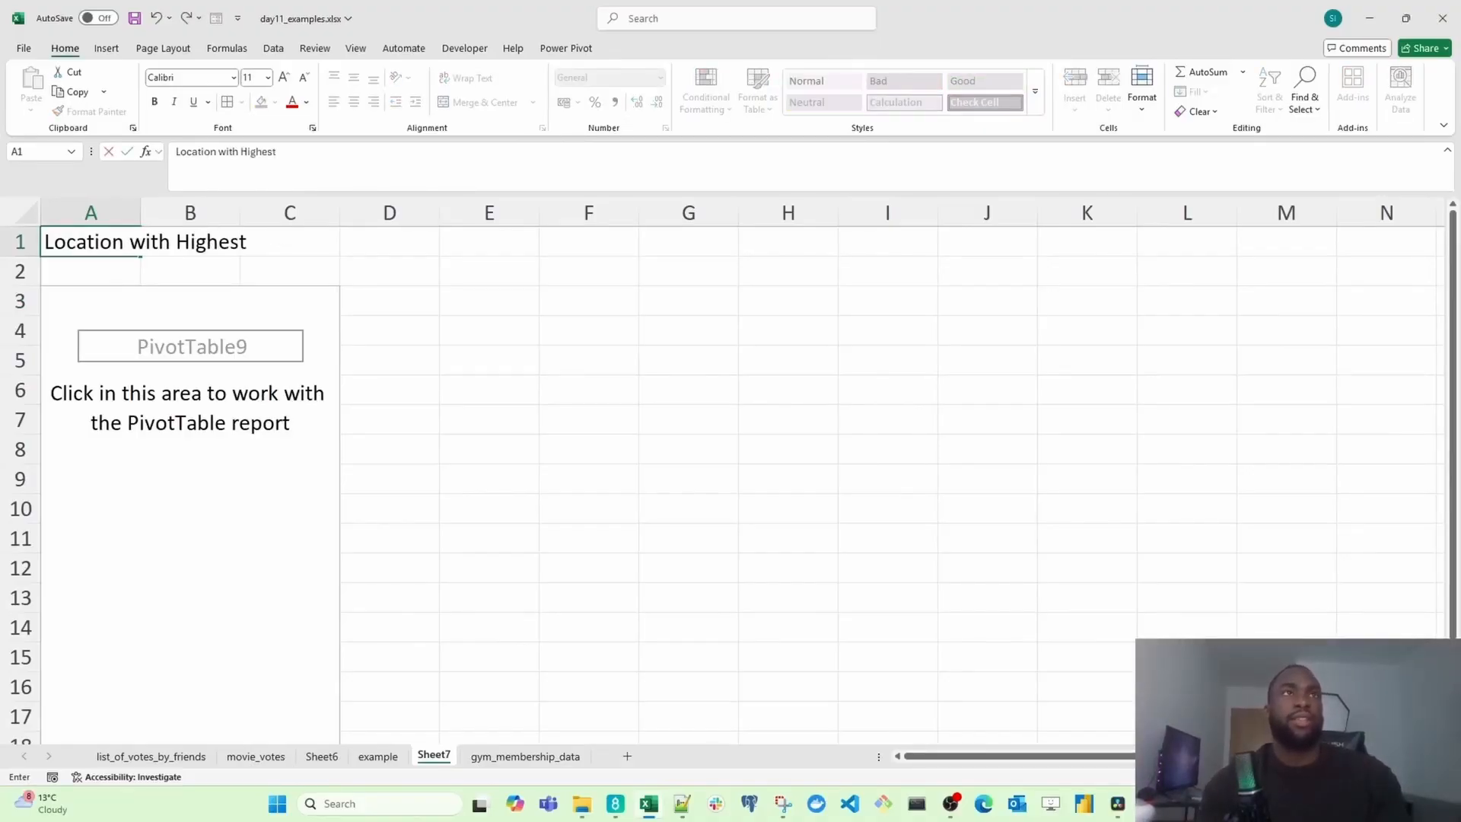
pyautogui.write(' Motn')
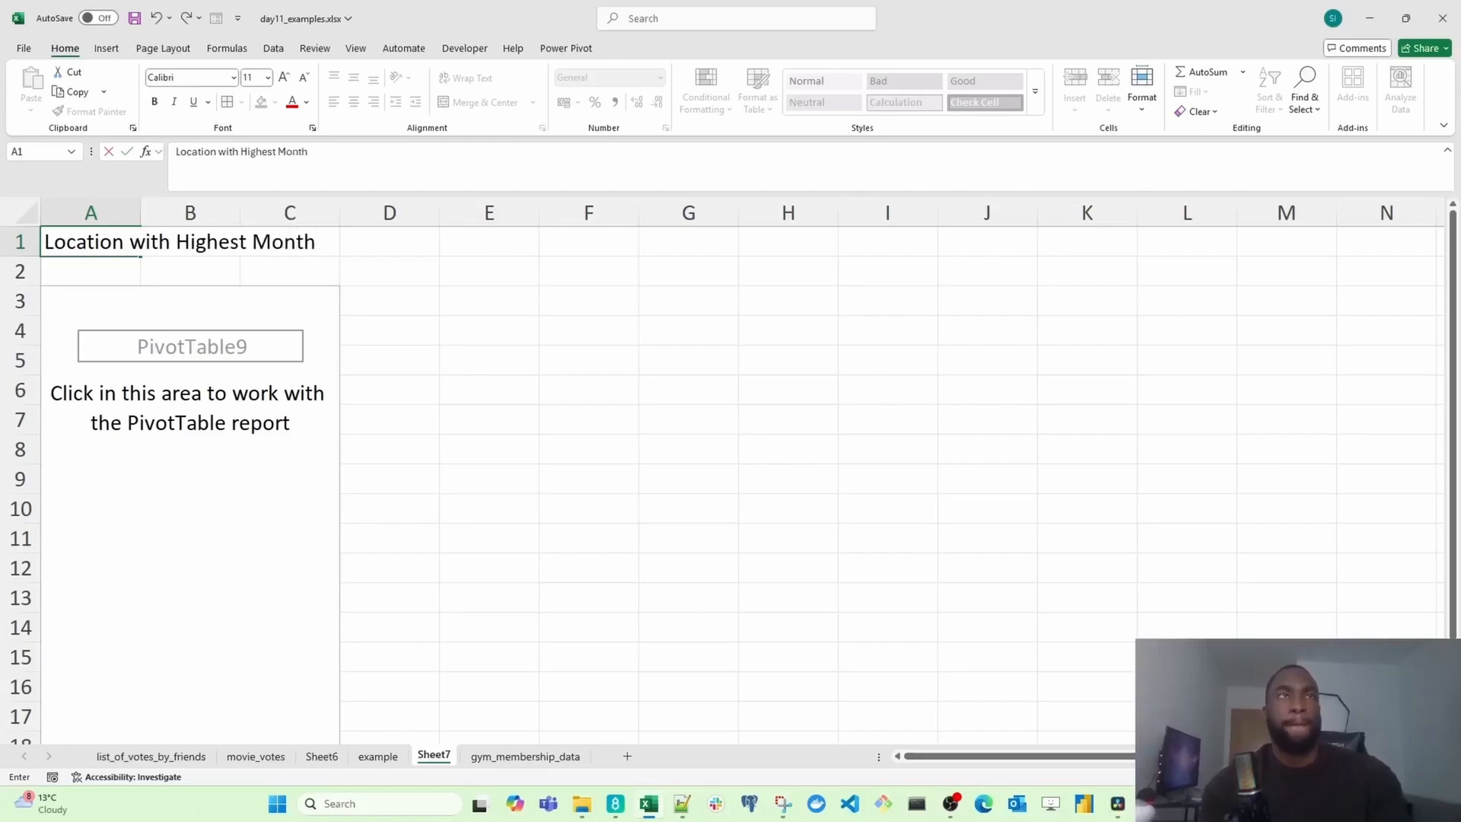
pyautogui.write('even')
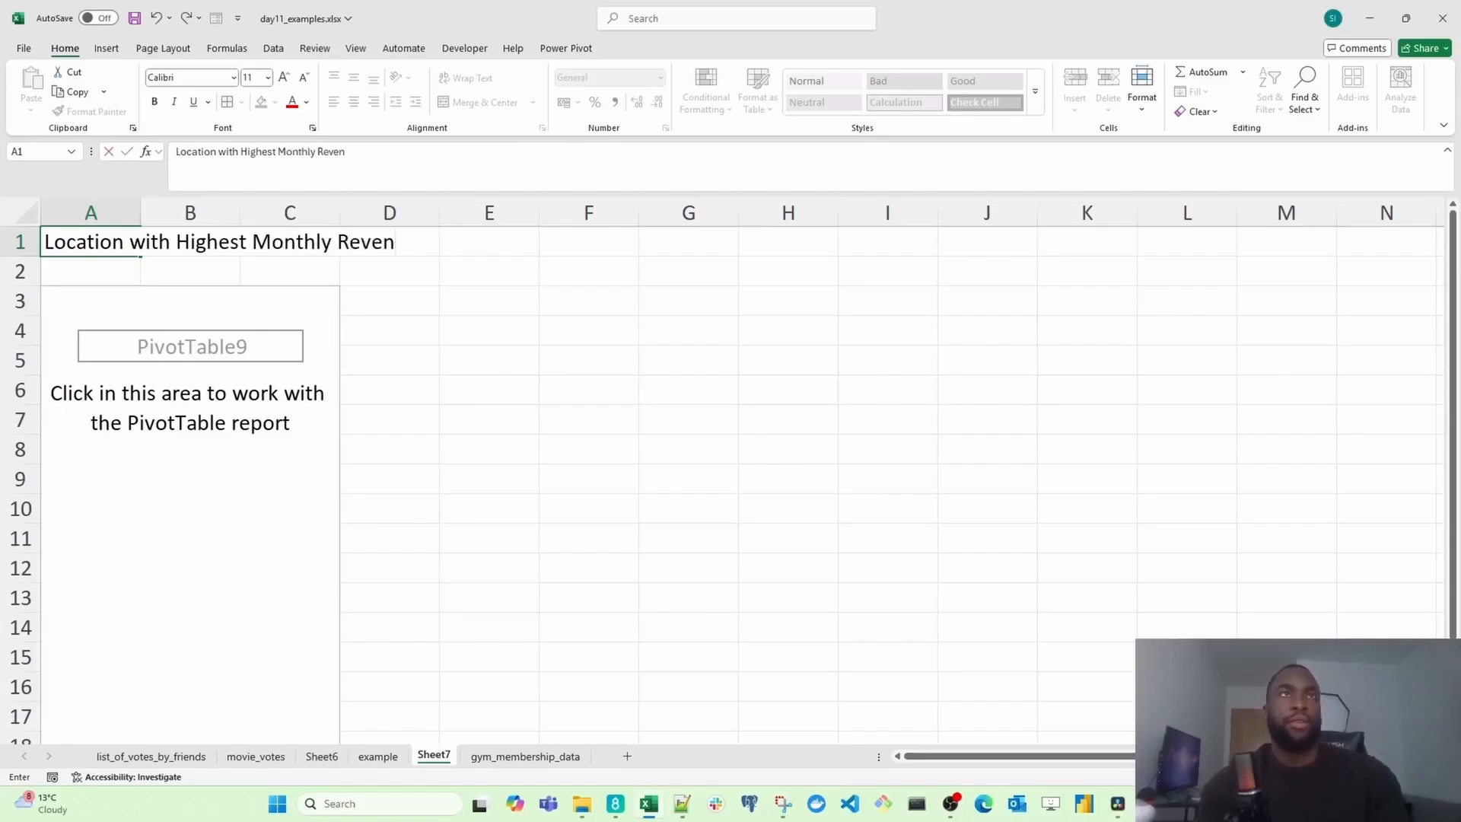
pyautogui.write('ue')
pyautogui.press('Return')
pyautogui.press('Up')
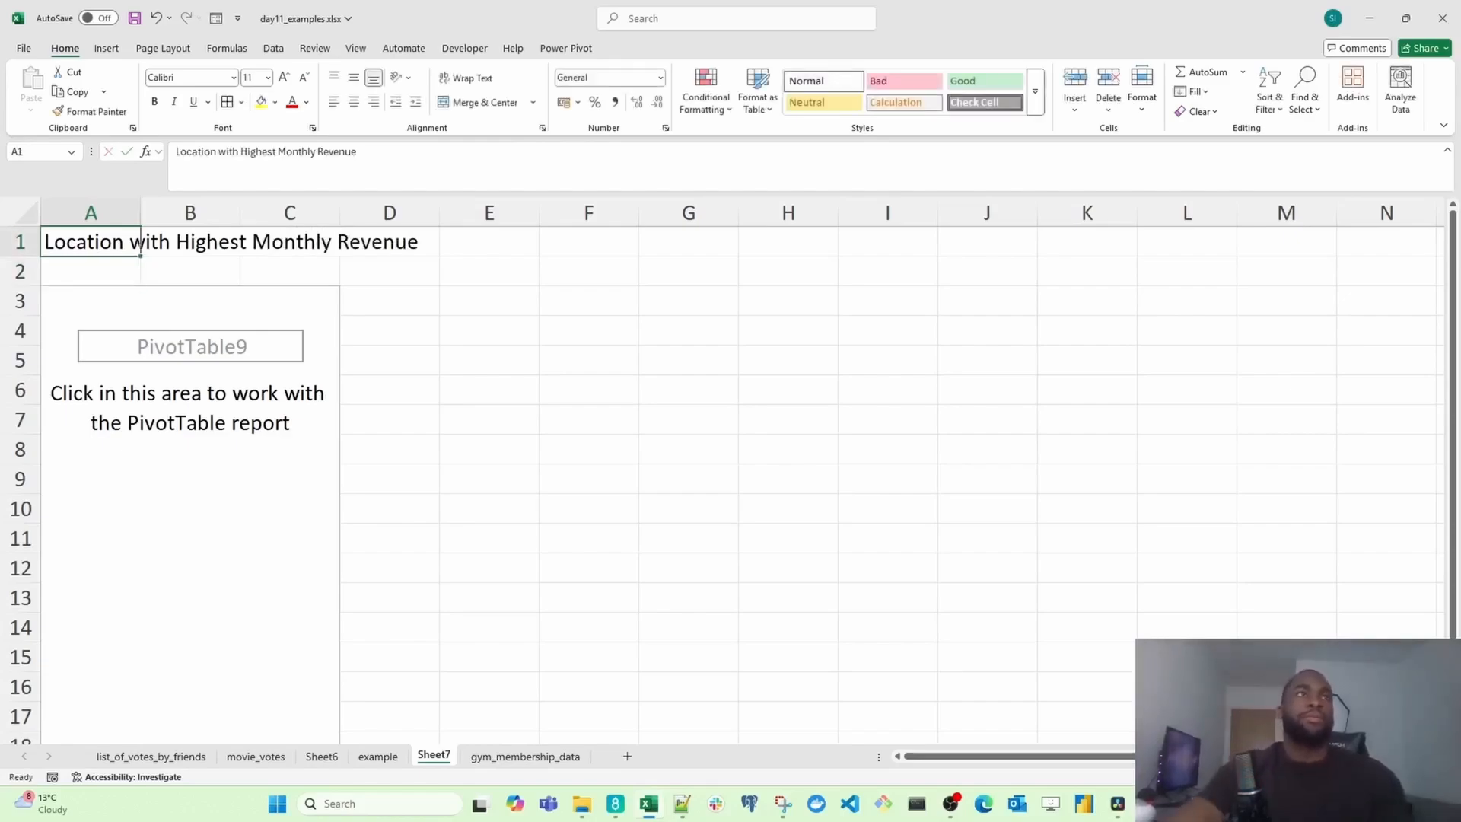
# Step: Build the PivotTable with Location as rows and the sum of Monthly Fee ($) as values
pyautogui.click(184, 447)
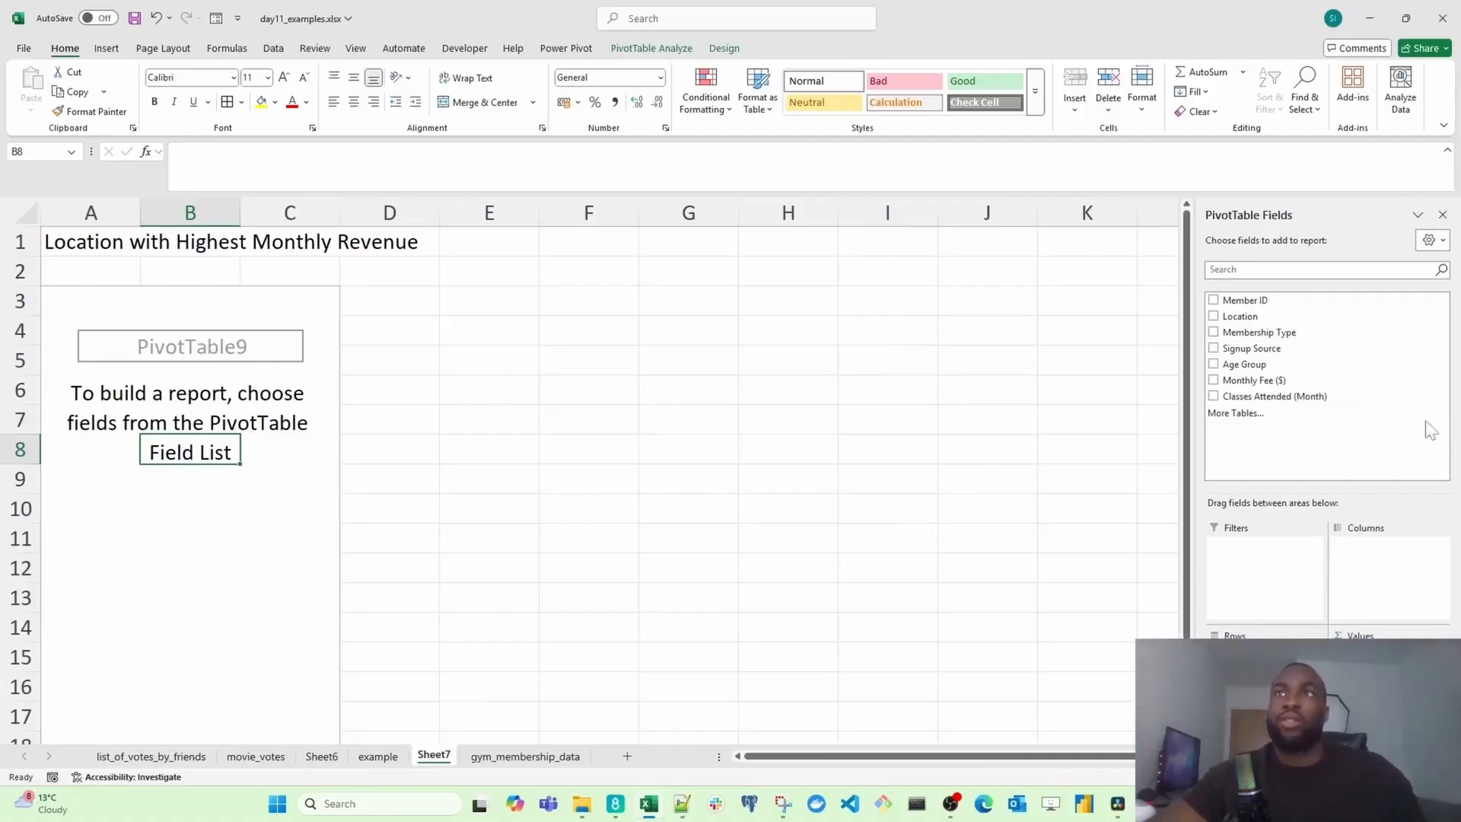
pyautogui.click(1239, 317)
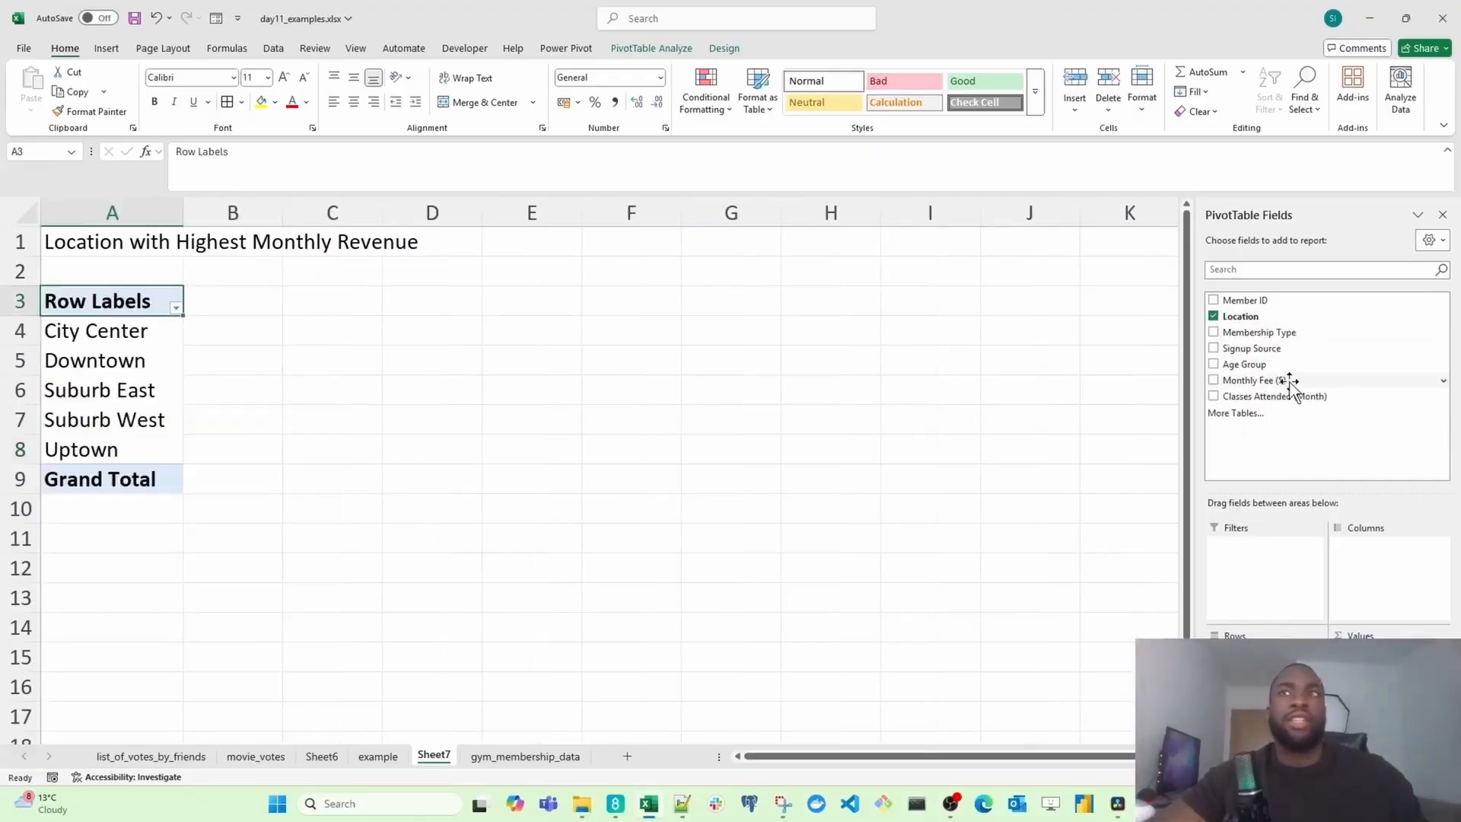
pyautogui.moveTo(1290, 382); pyautogui.dragTo(1351, 669)
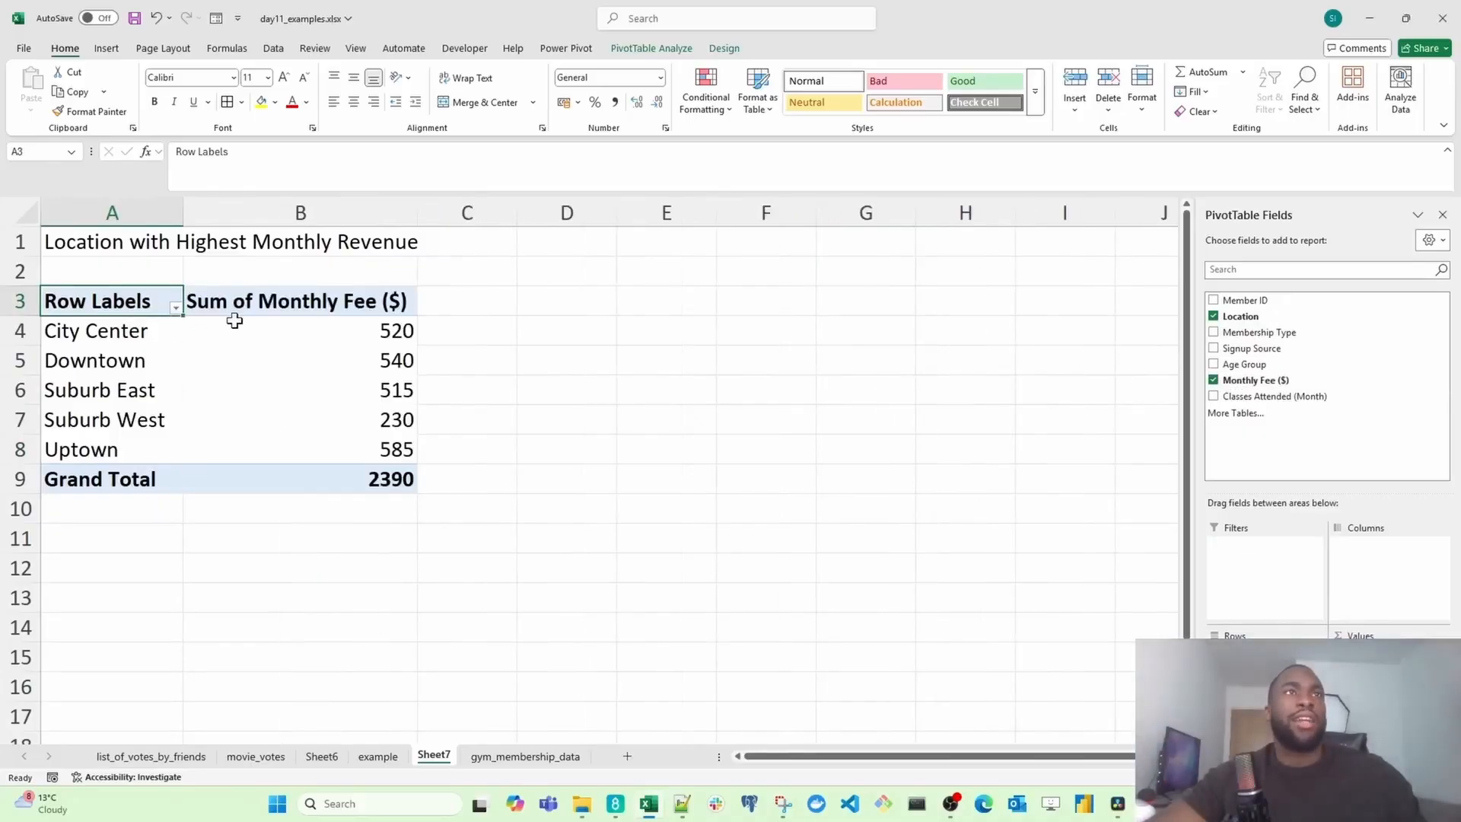
# Step: Sort the locations' monthly fee totals from largest to smallest
pyautogui.rightClick(299, 333)
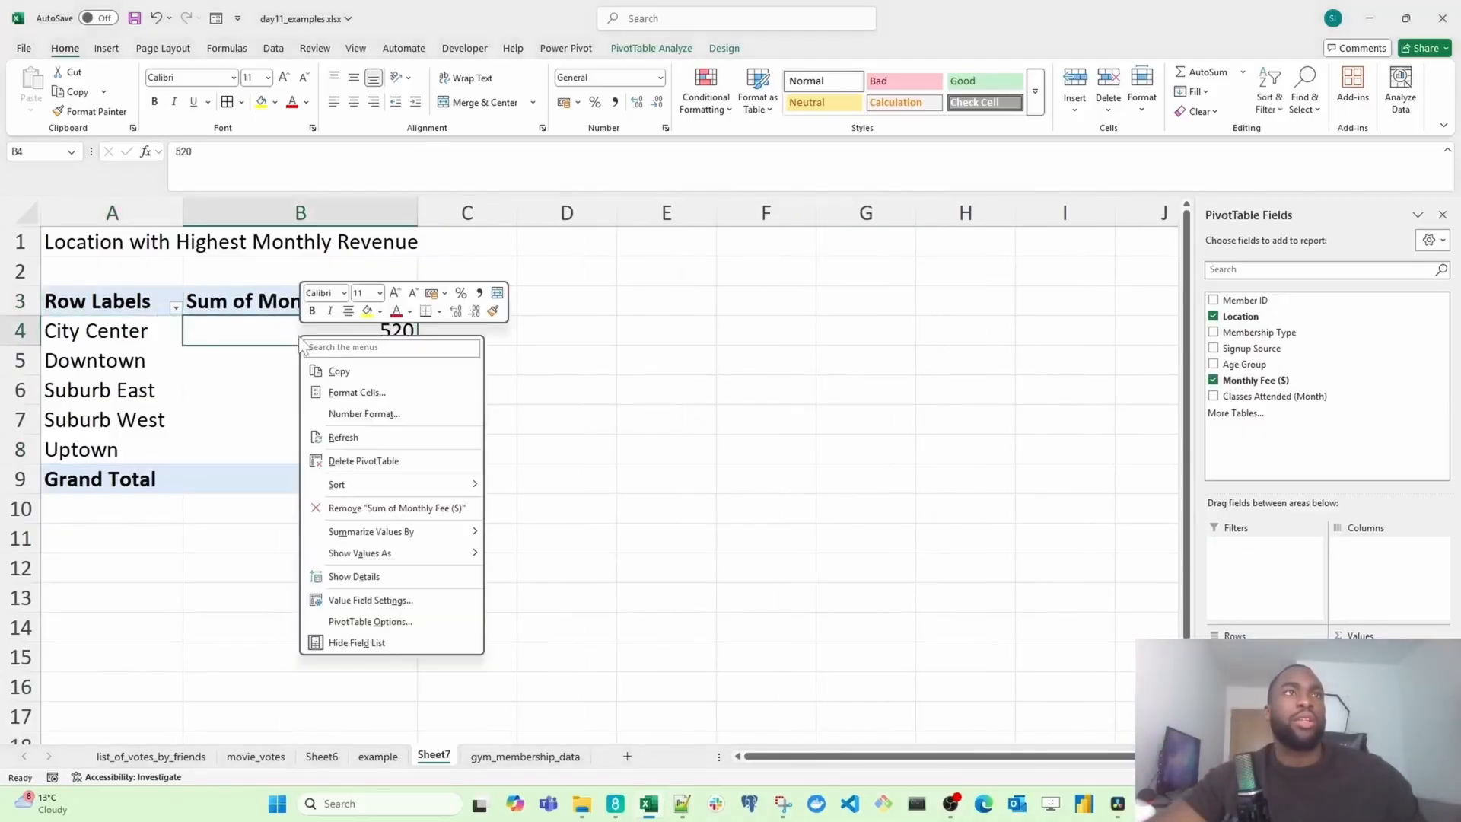
pyautogui.moveTo(387, 491)
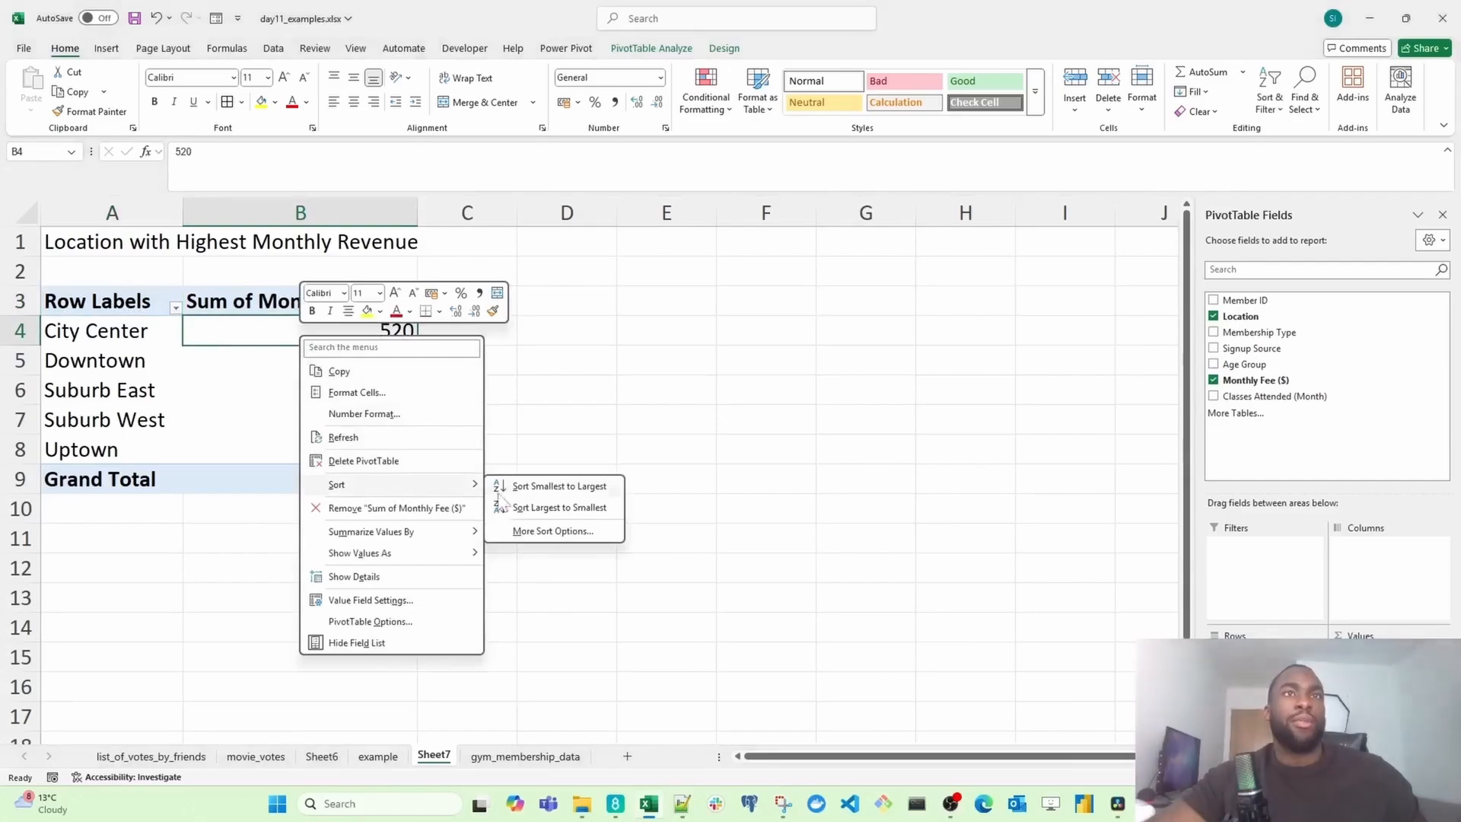
pyautogui.click(532, 510)
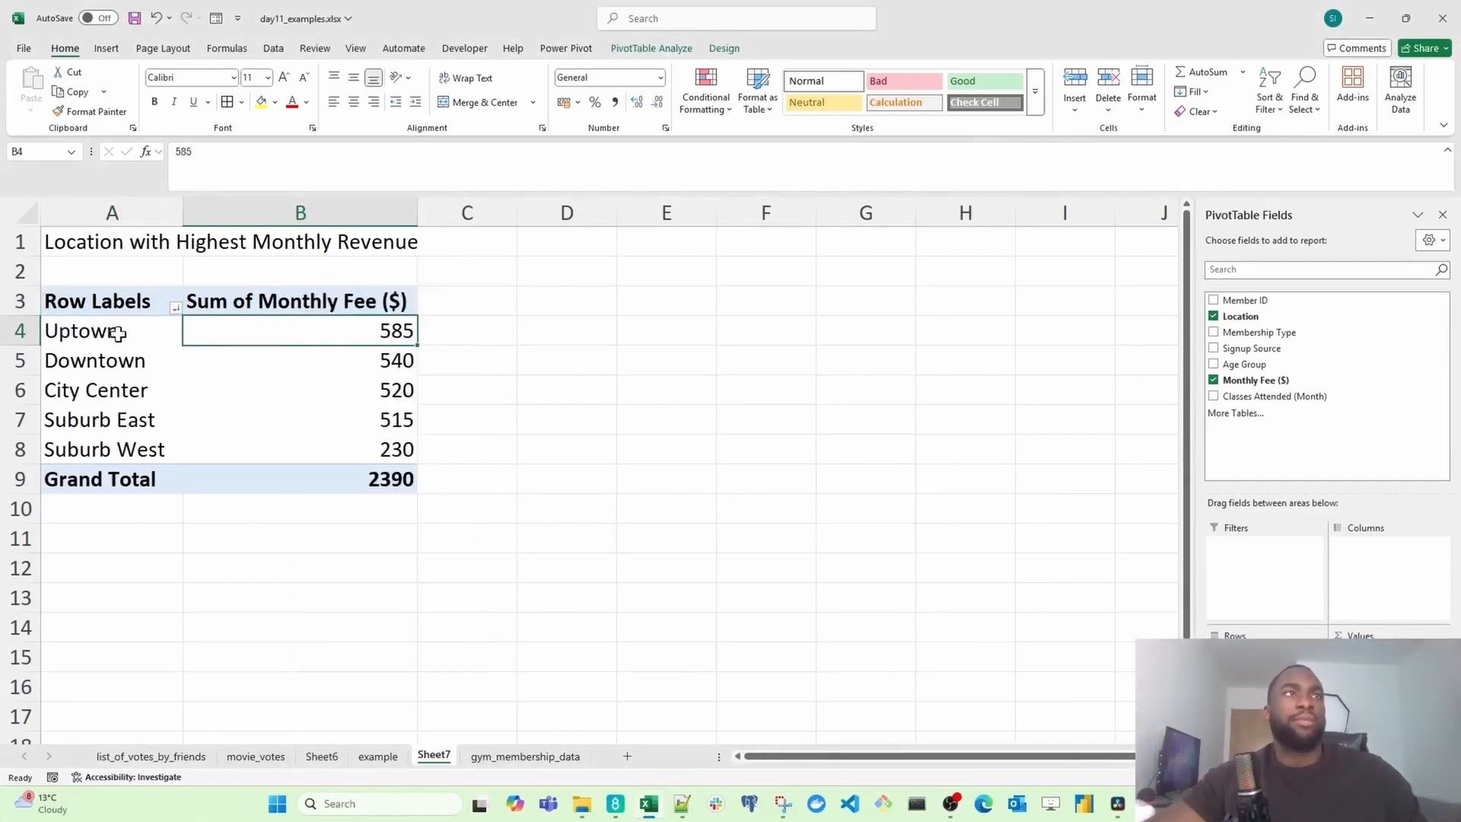
# Step: Apply the Good cell style to the Uptown row of the PivotTable
pyautogui.moveTo(117, 333); pyautogui.dragTo(326, 341)
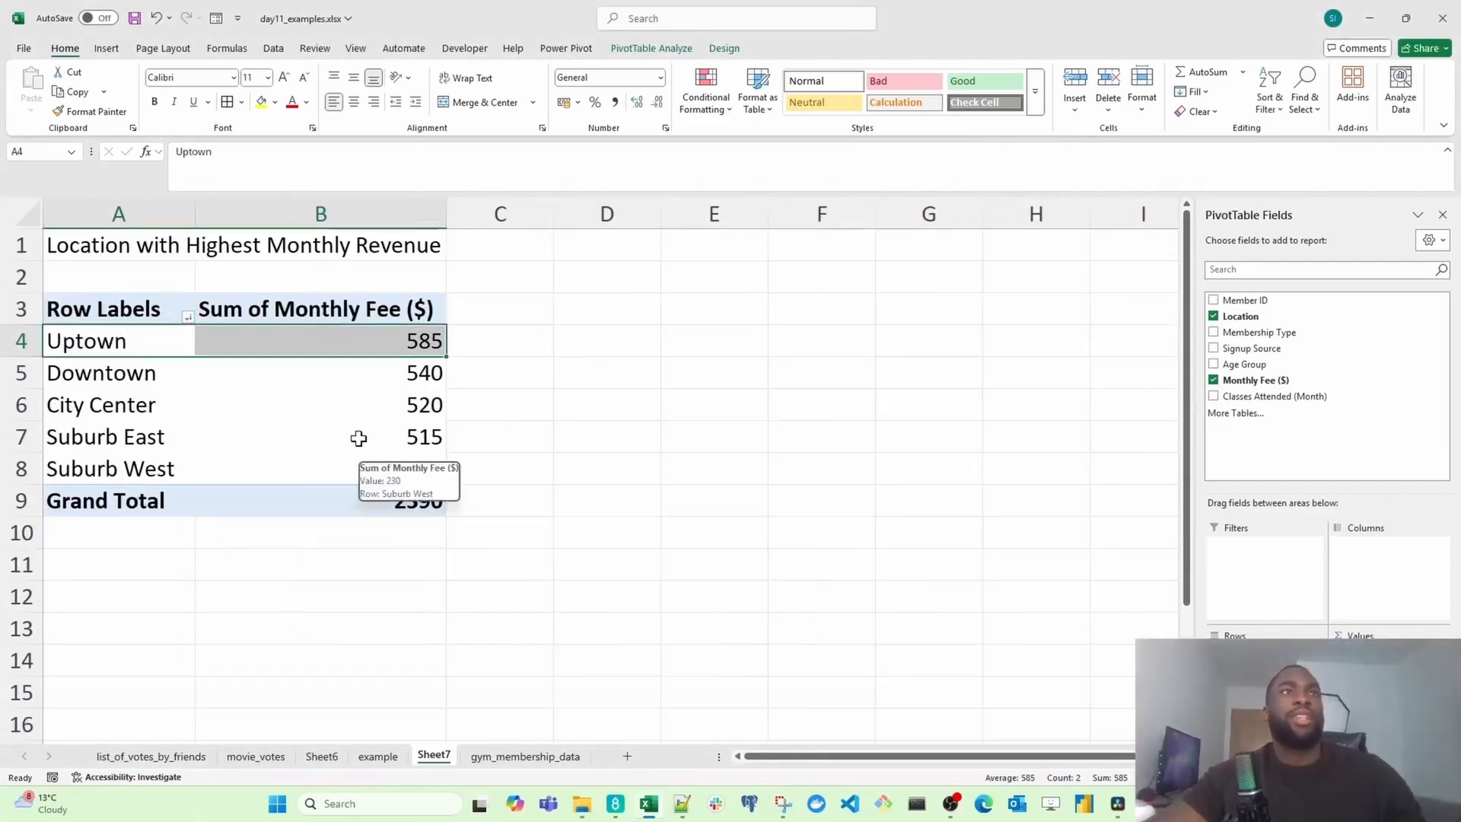
pyautogui.keyDown('ctrl'); pyautogui.scroll(3, 362, 437); pyautogui.keyUp('ctrl')
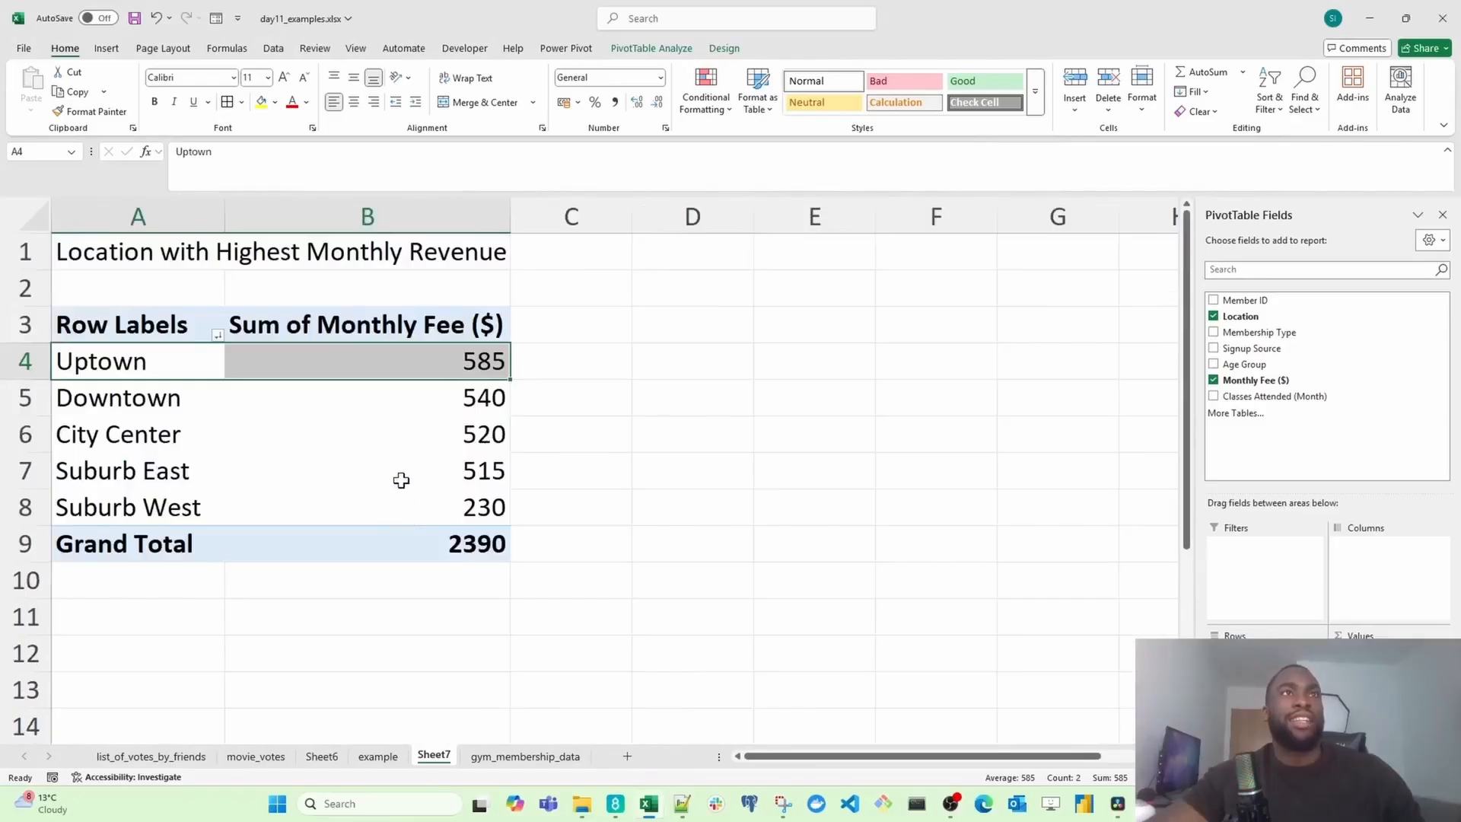
pyautogui.click(984, 81)
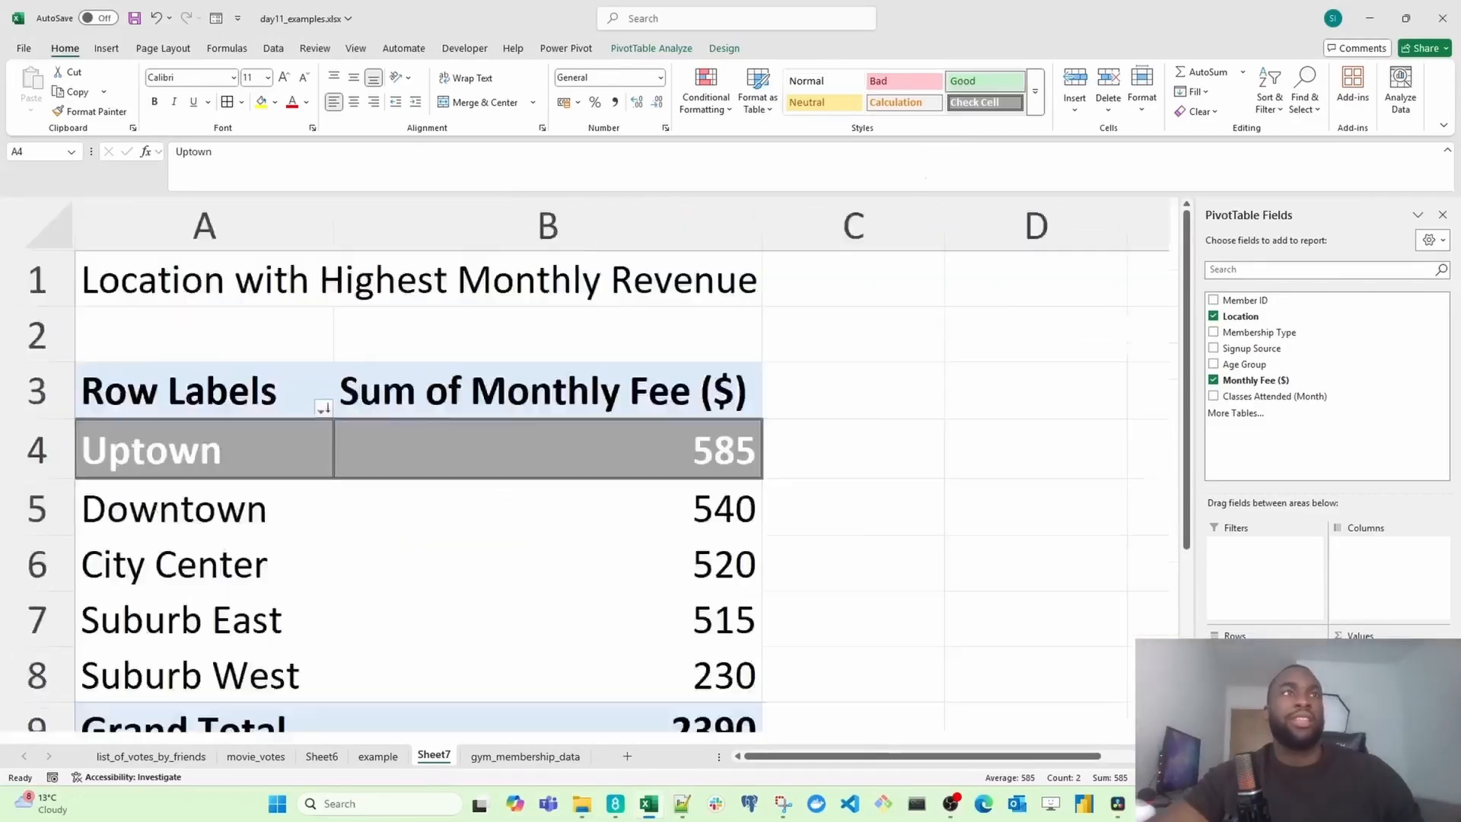
# Step: Apply the Neutral cell style to the Downtown row of the PivotTable
pyautogui.click(340, 433)
pyautogui.moveTo(183, 398); pyautogui.dragTo(377, 400)
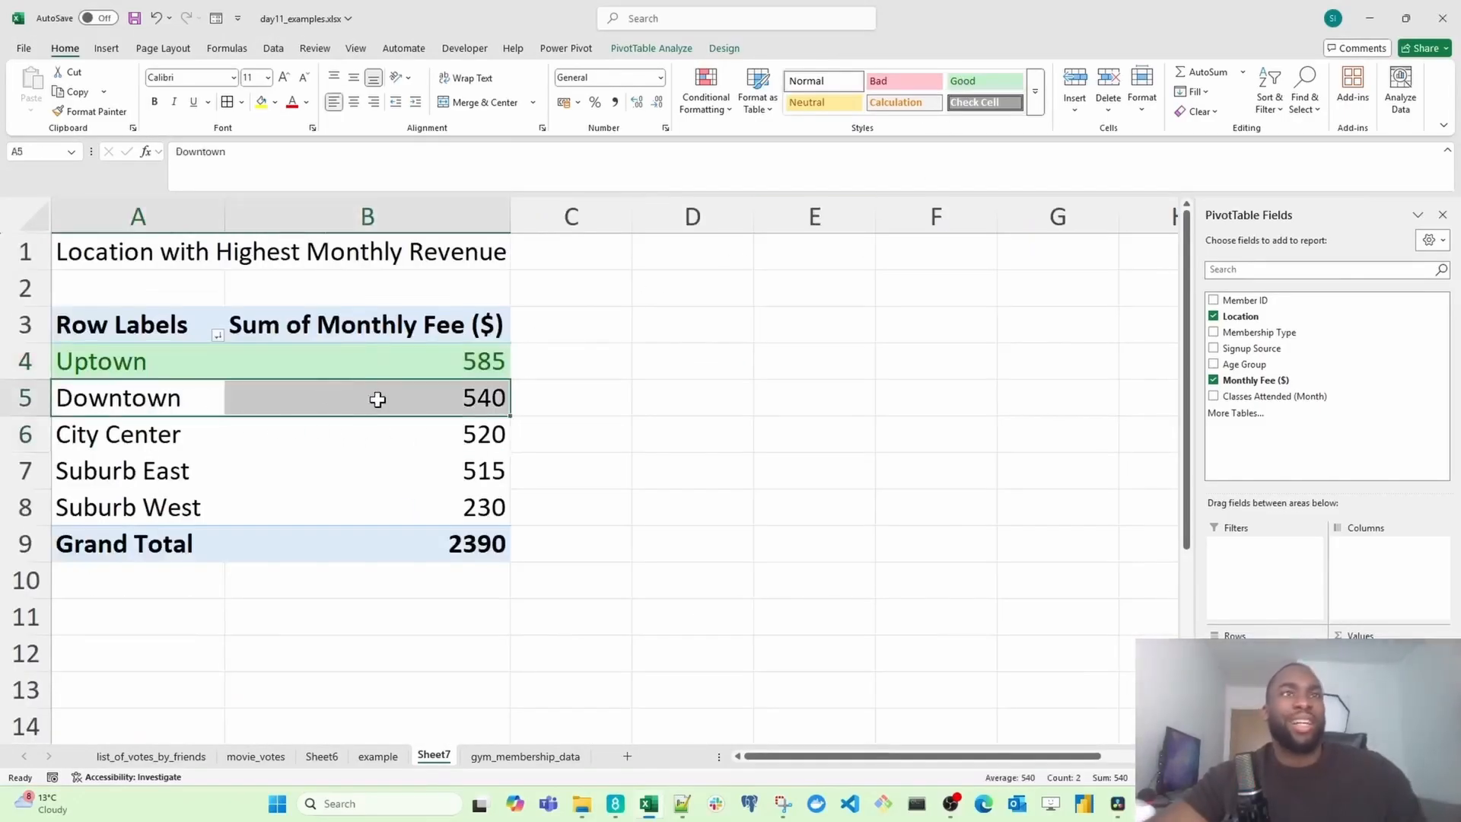
pyautogui.click(823, 105)
pyautogui.click(344, 469)
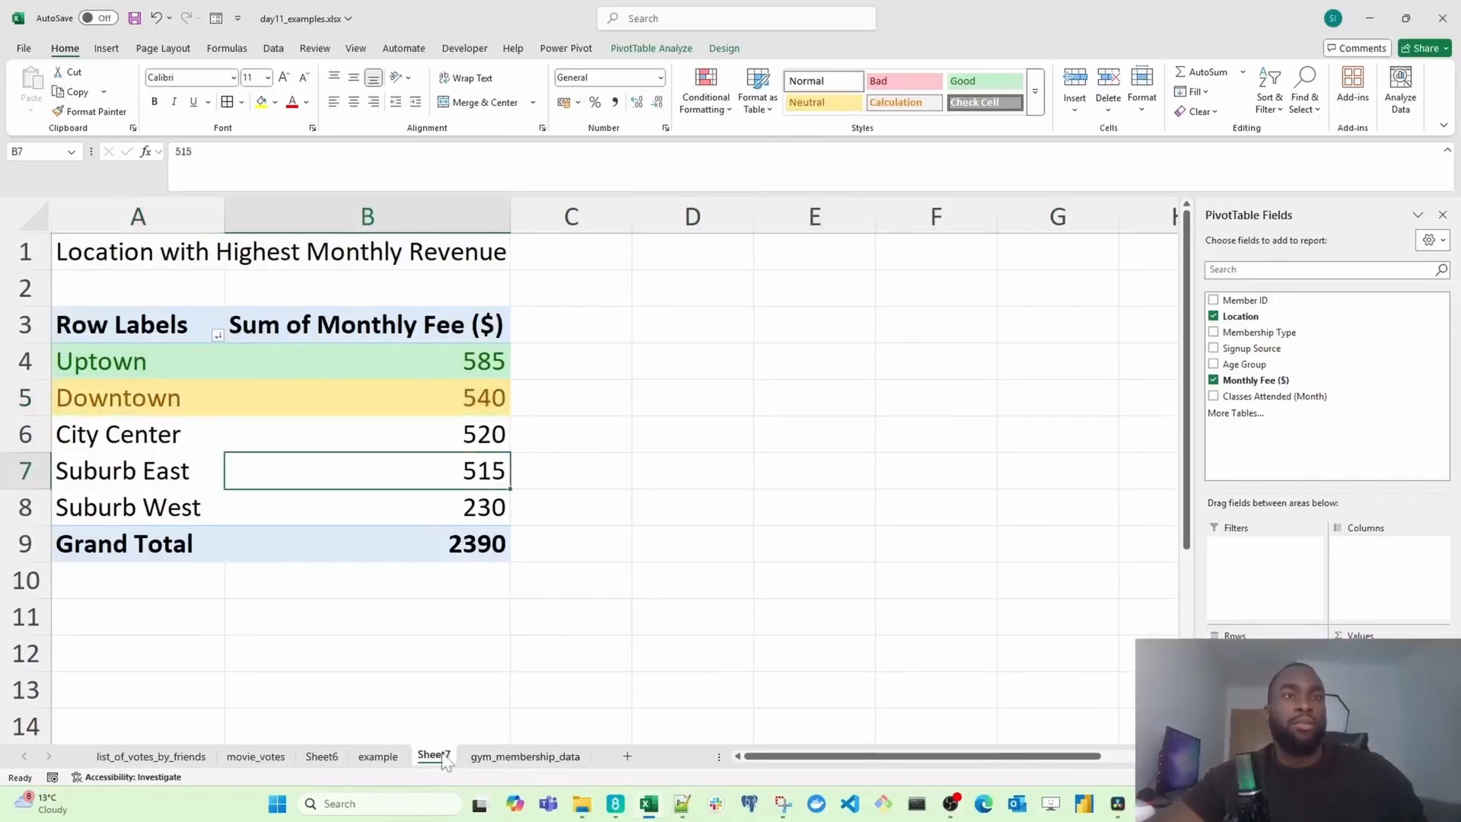
# Step: Rename the Sheet7 worksheet as question_1
pyautogui.moveTo(541, 759); pyautogui.dragTo(597, 755)
pyautogui.doubleClick(563, 755)
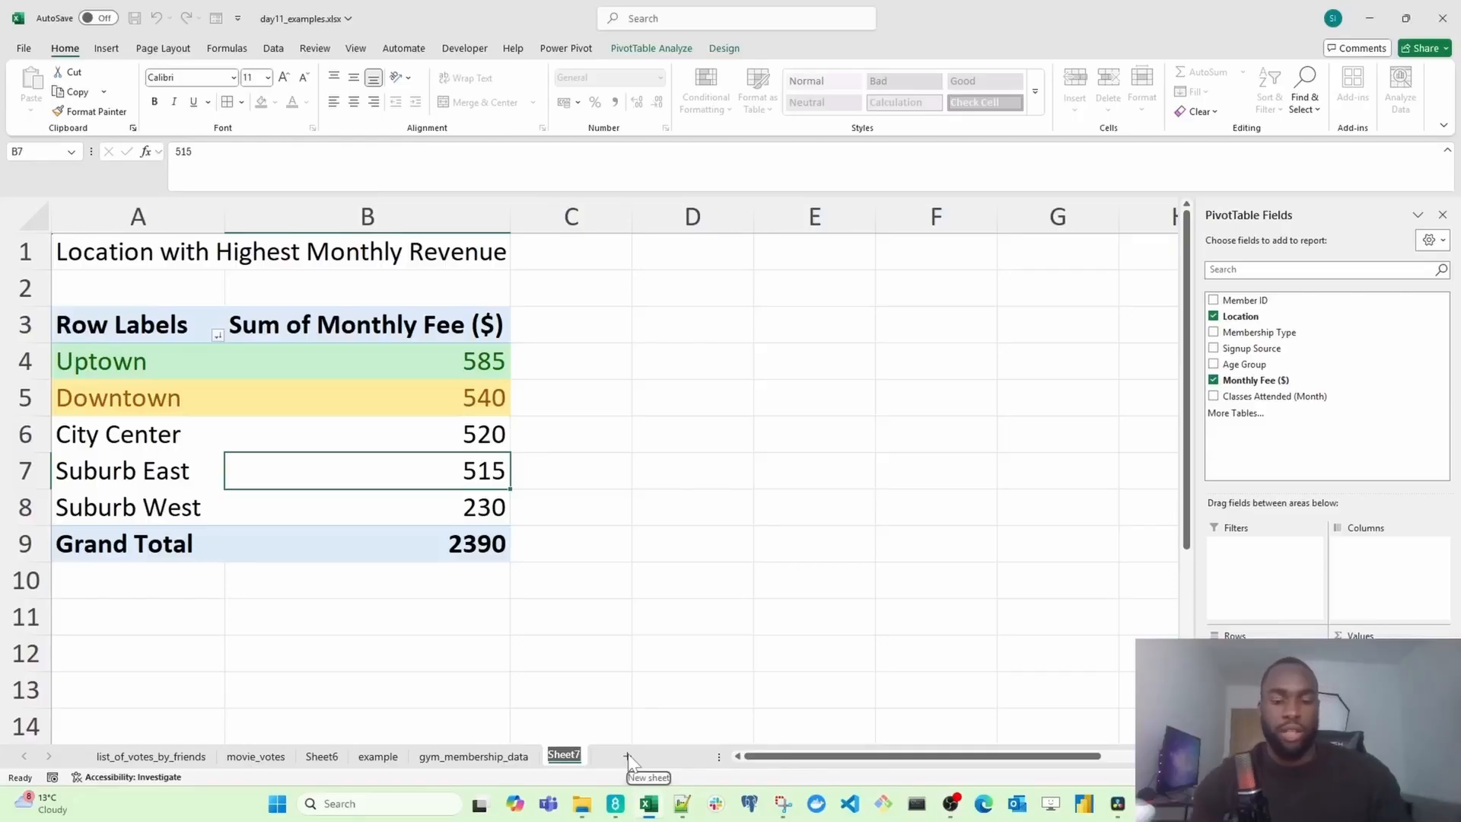
pyautogui.write('questio')
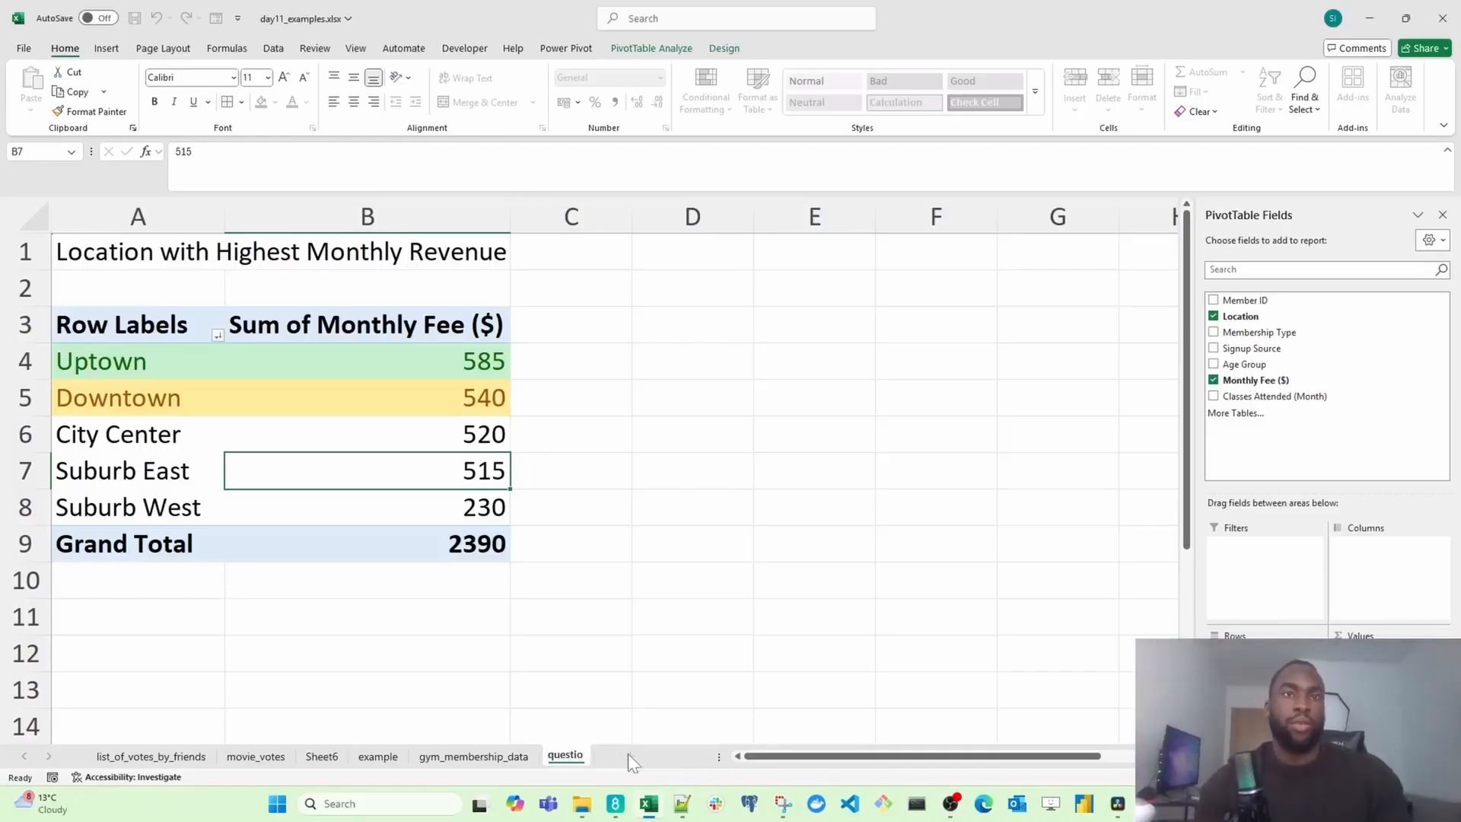
pyautogui.write('n_')
pyautogui.write('1')
# Step: Replace the title in A1 with "Which location has the highest monthly revenue?"
pyautogui.click(137, 251)
pyautogui.write('Which location')
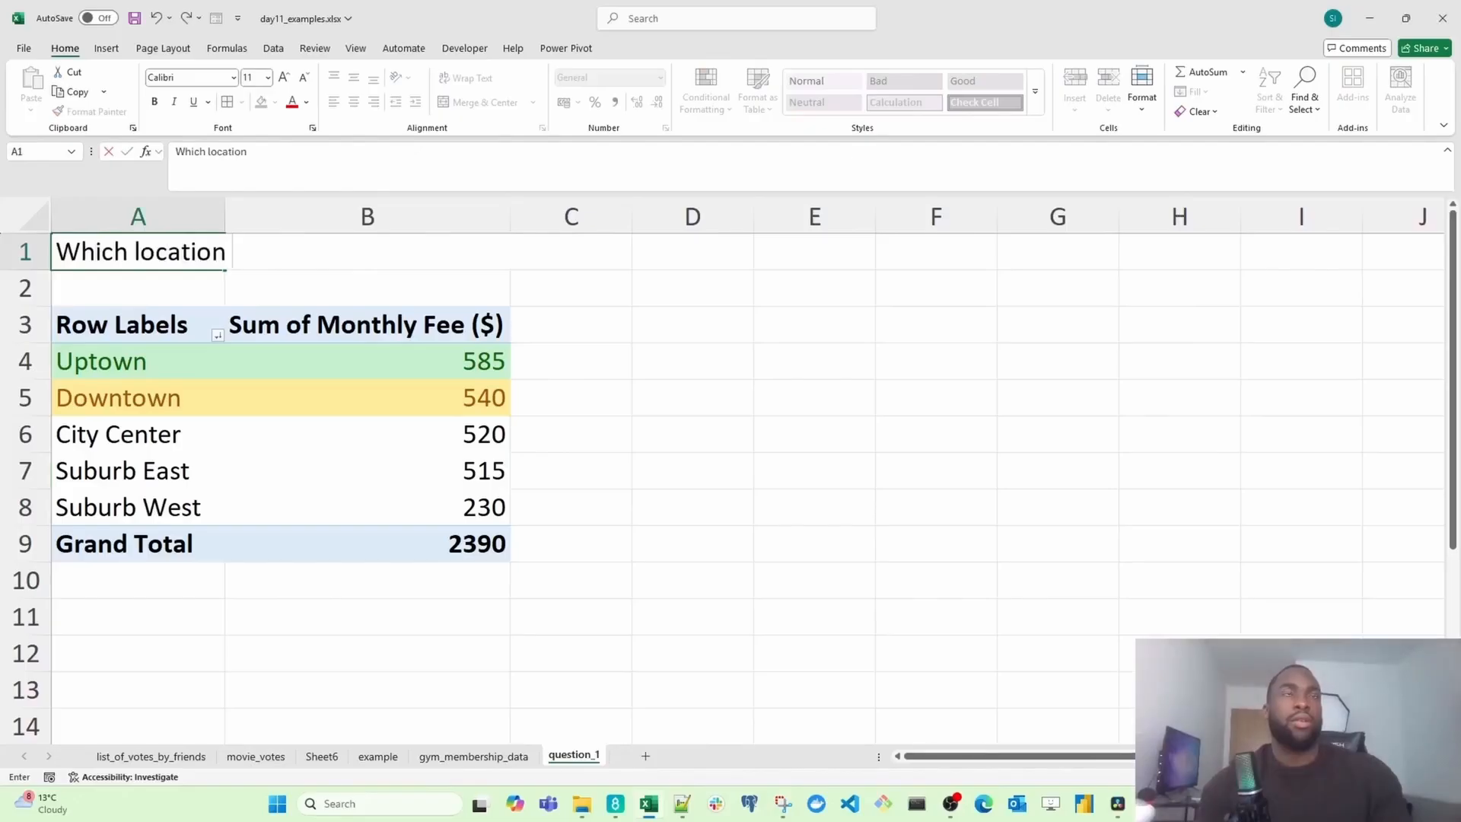
pyautogui.write(' has the ')
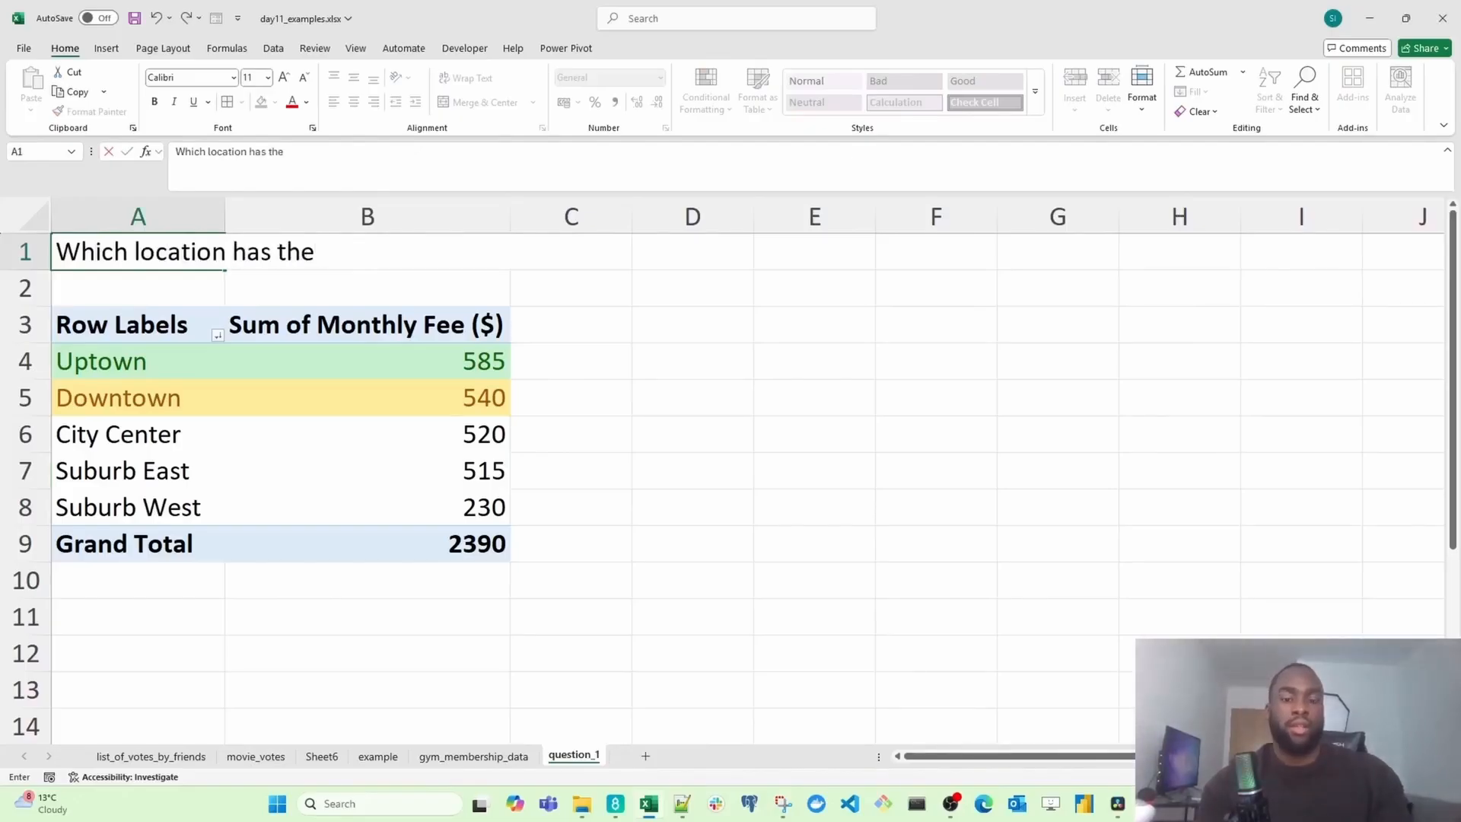
pyautogui.write('highest mon')
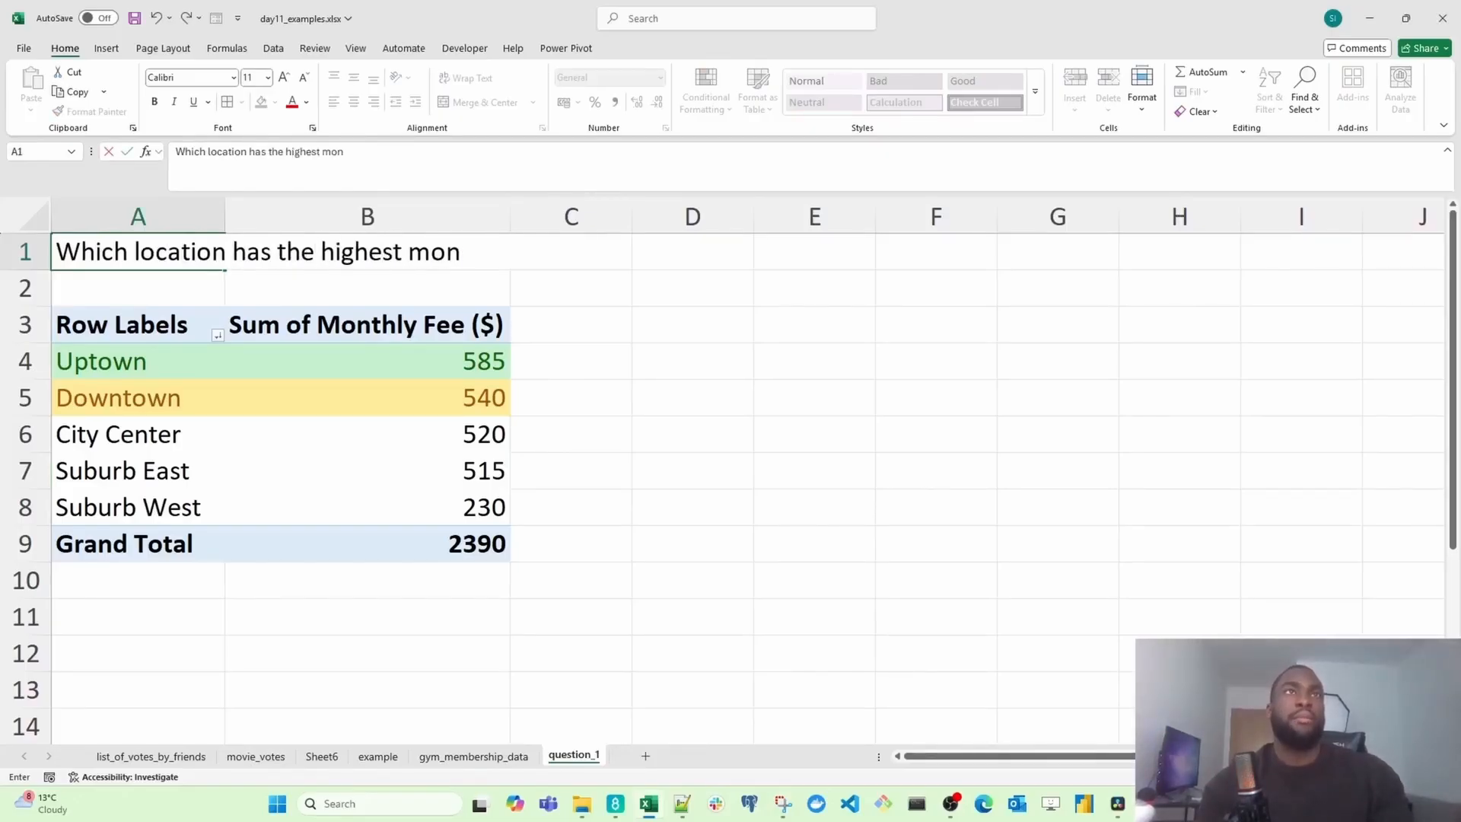
pyautogui.write('thly revenue?')
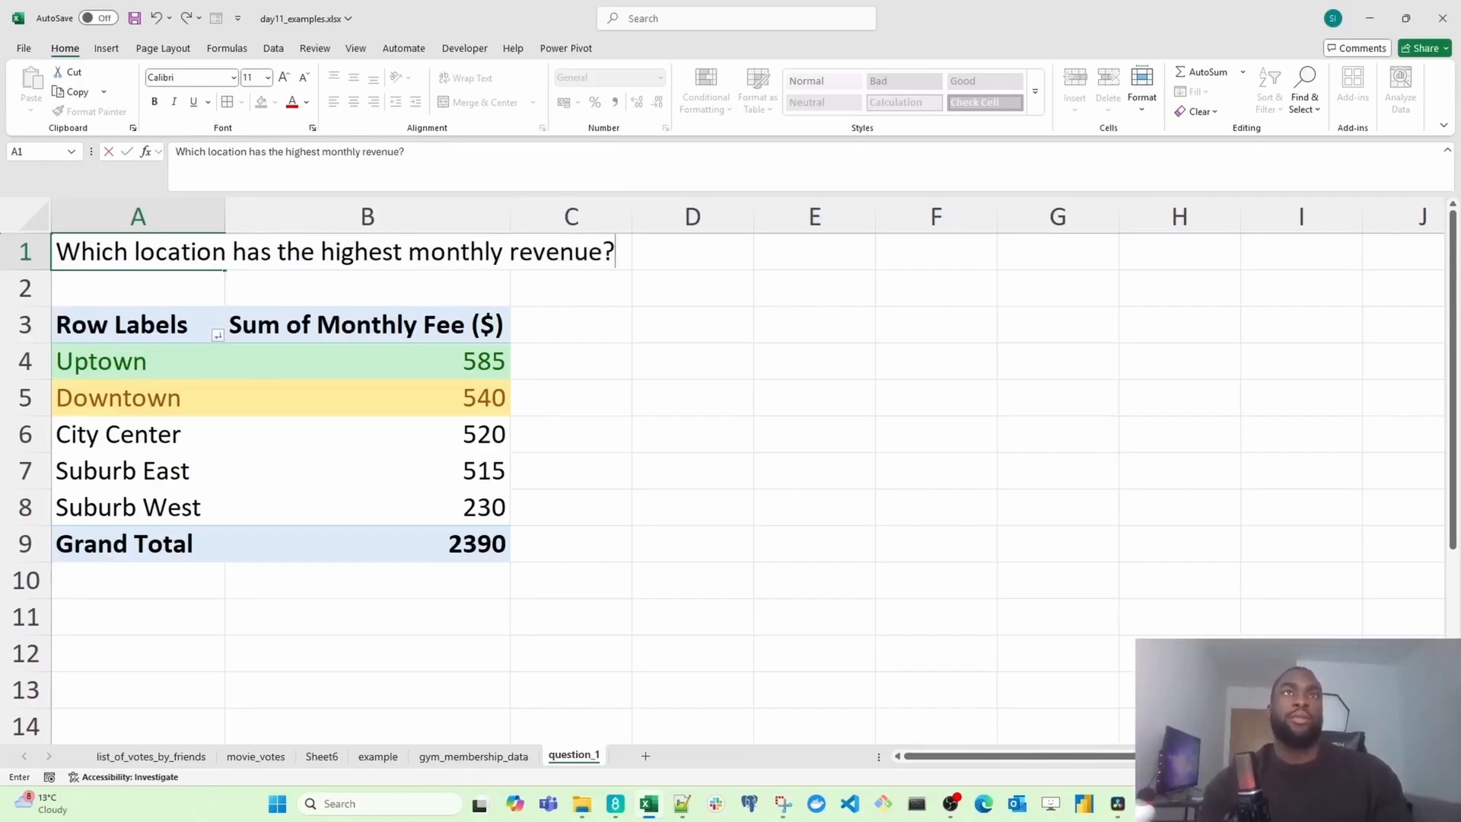
pyautogui.press('Return')
# Step: Merge and center the title across A1 to C1
pyautogui.moveTo(163, 243); pyautogui.dragTo(622, 259)
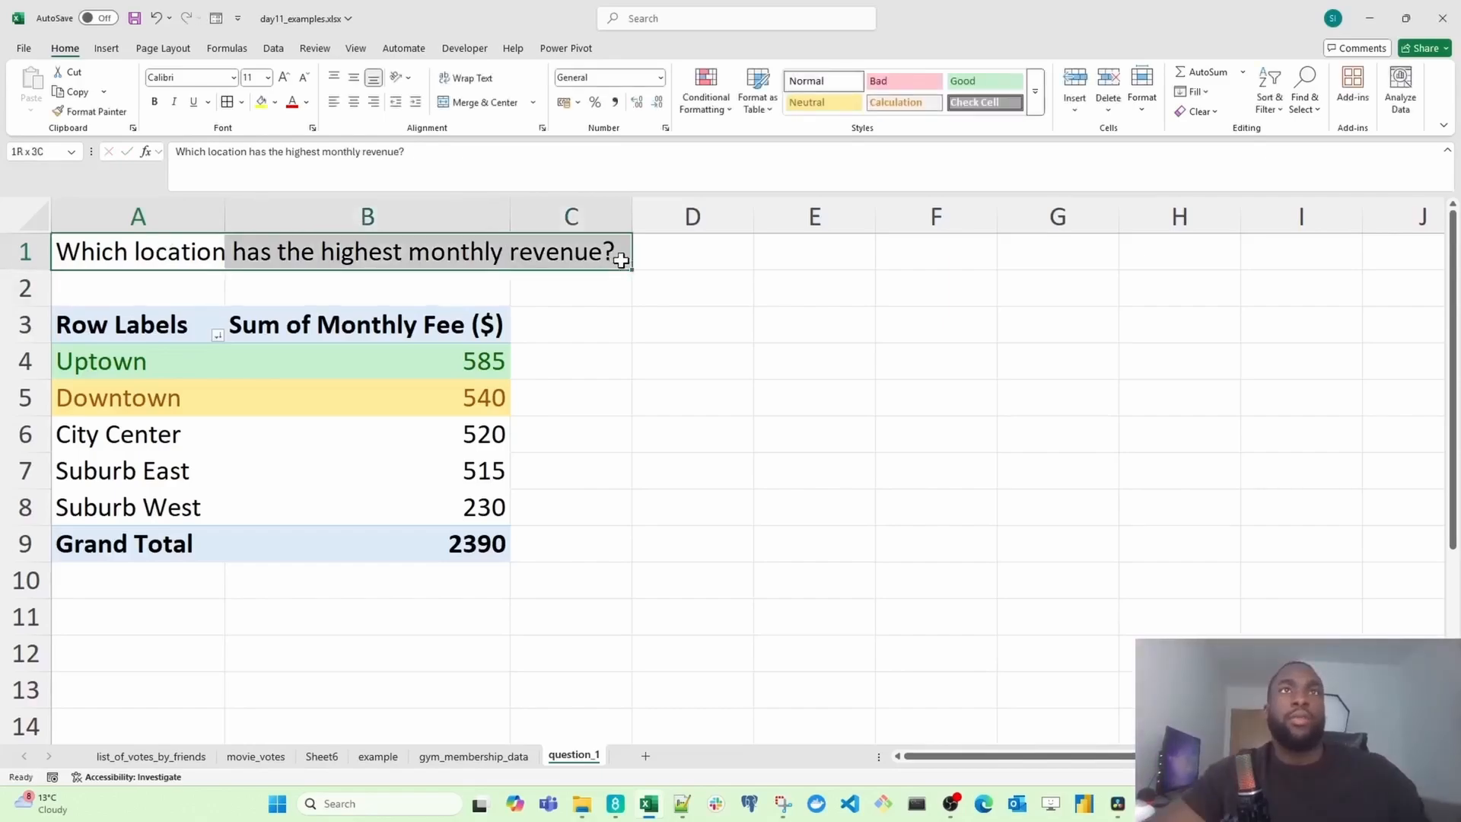
pyautogui.click(477, 102)
pyautogui.click(642, 385)
pyautogui.click(364, 252)
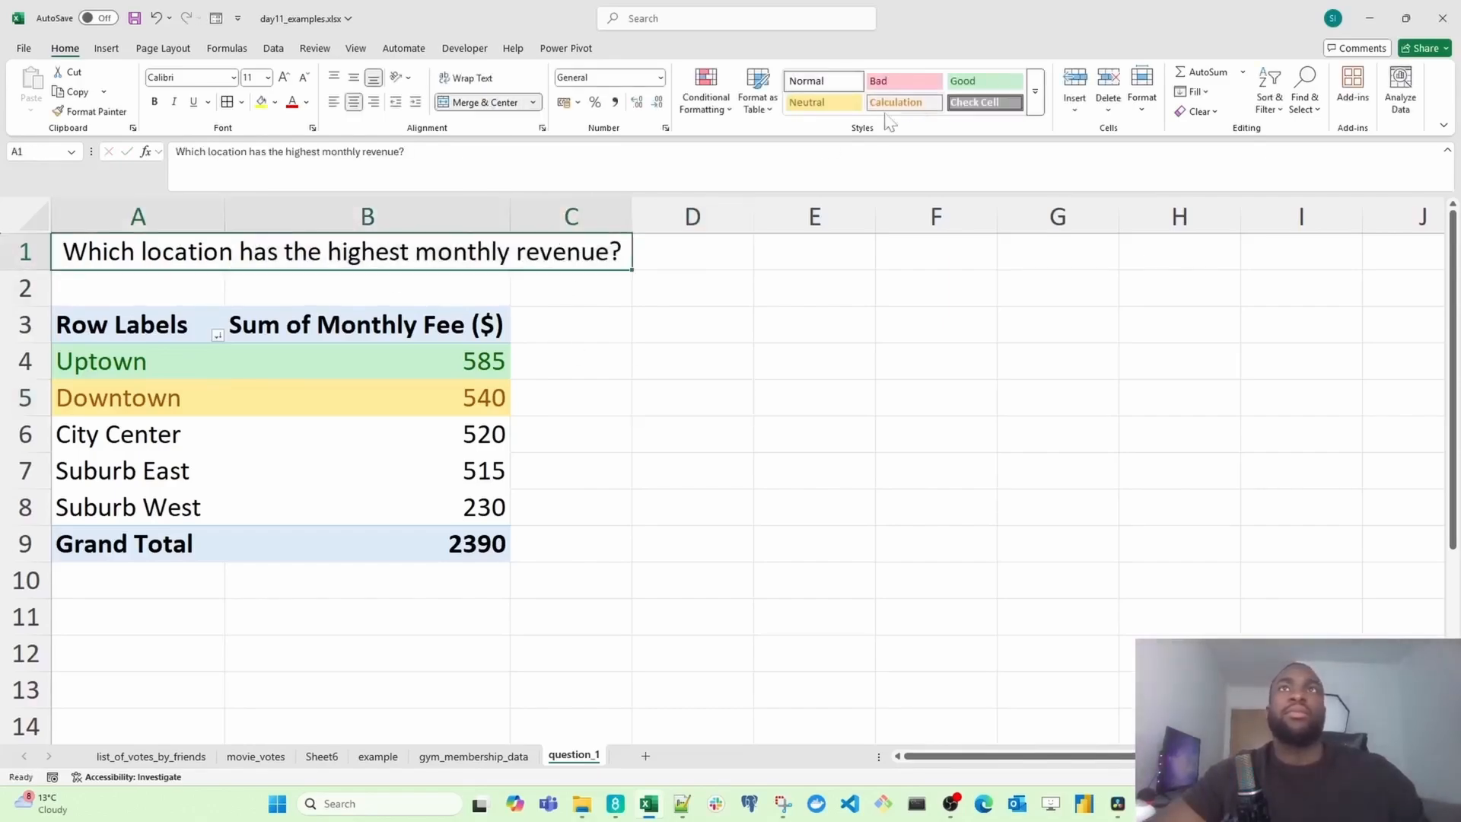
pyautogui.click(689, 323)
pyautogui.click(480, 469)
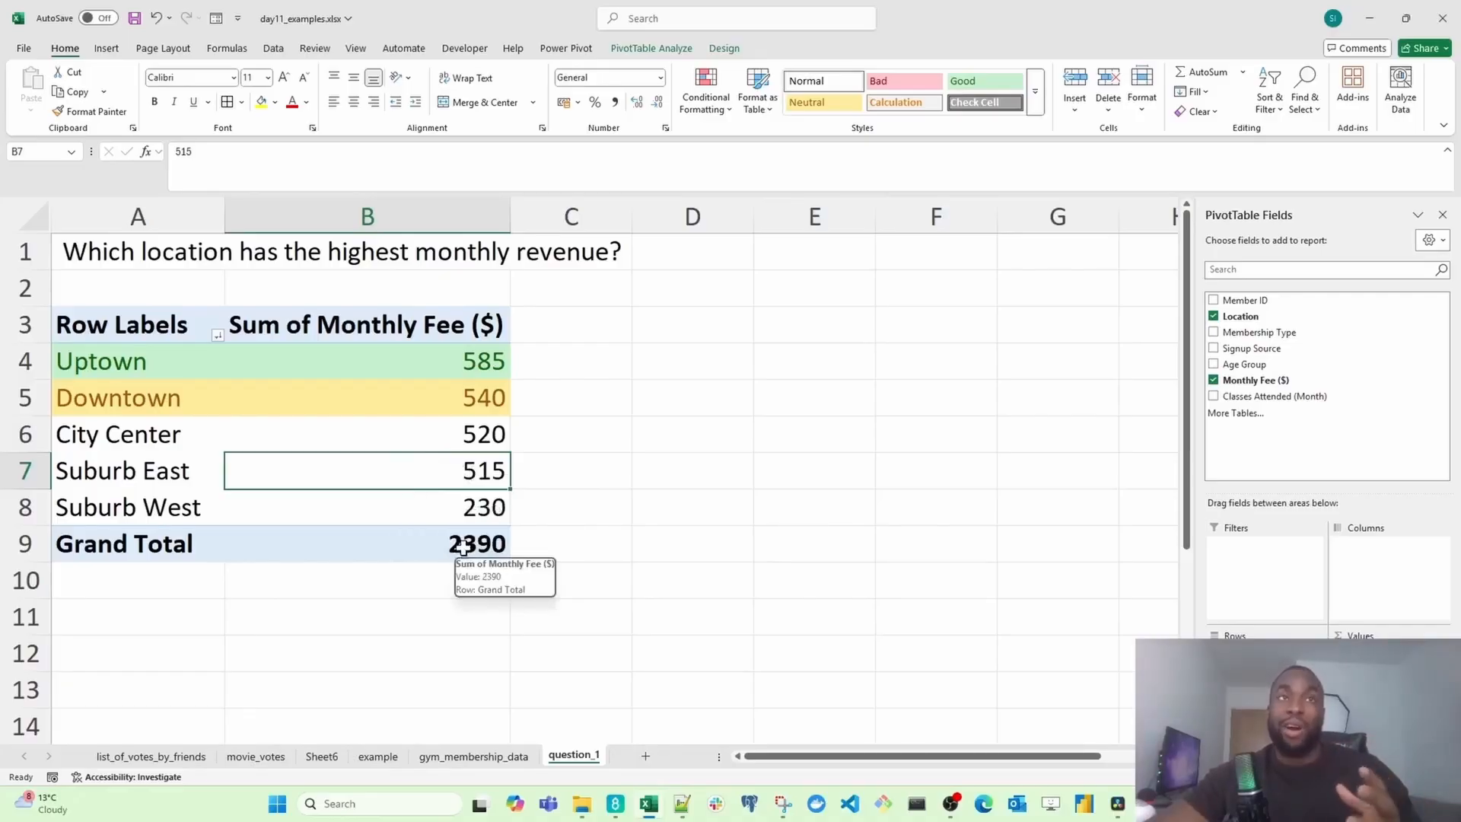
# Step: Insert a new PivotTable on a new worksheet from the gym membership data table
pyautogui.click(487, 756)
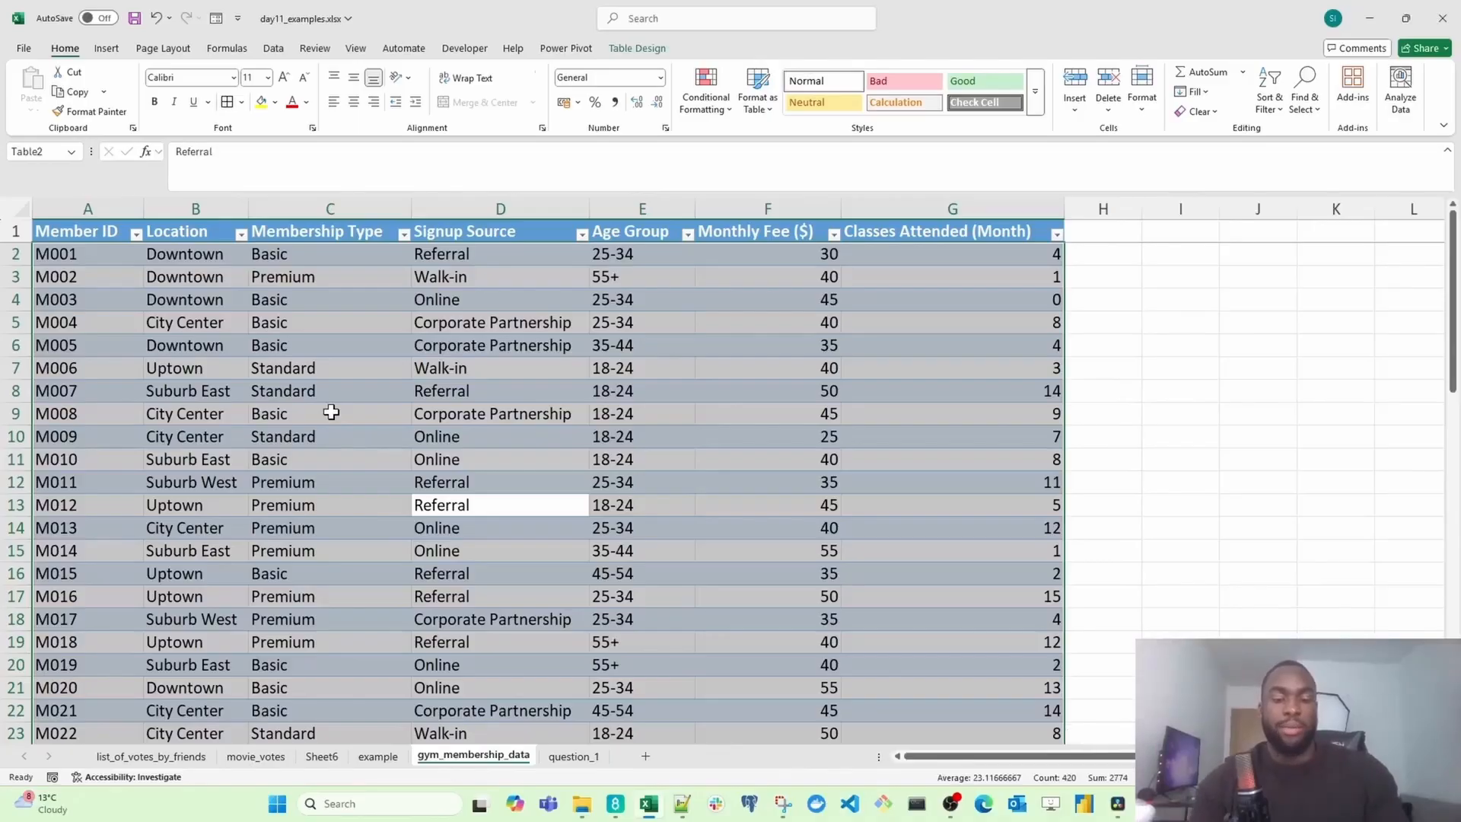
pyautogui.hotkey('alt', 'n')
pyautogui.press('v')
pyautogui.press('t')
pyautogui.press('Return')
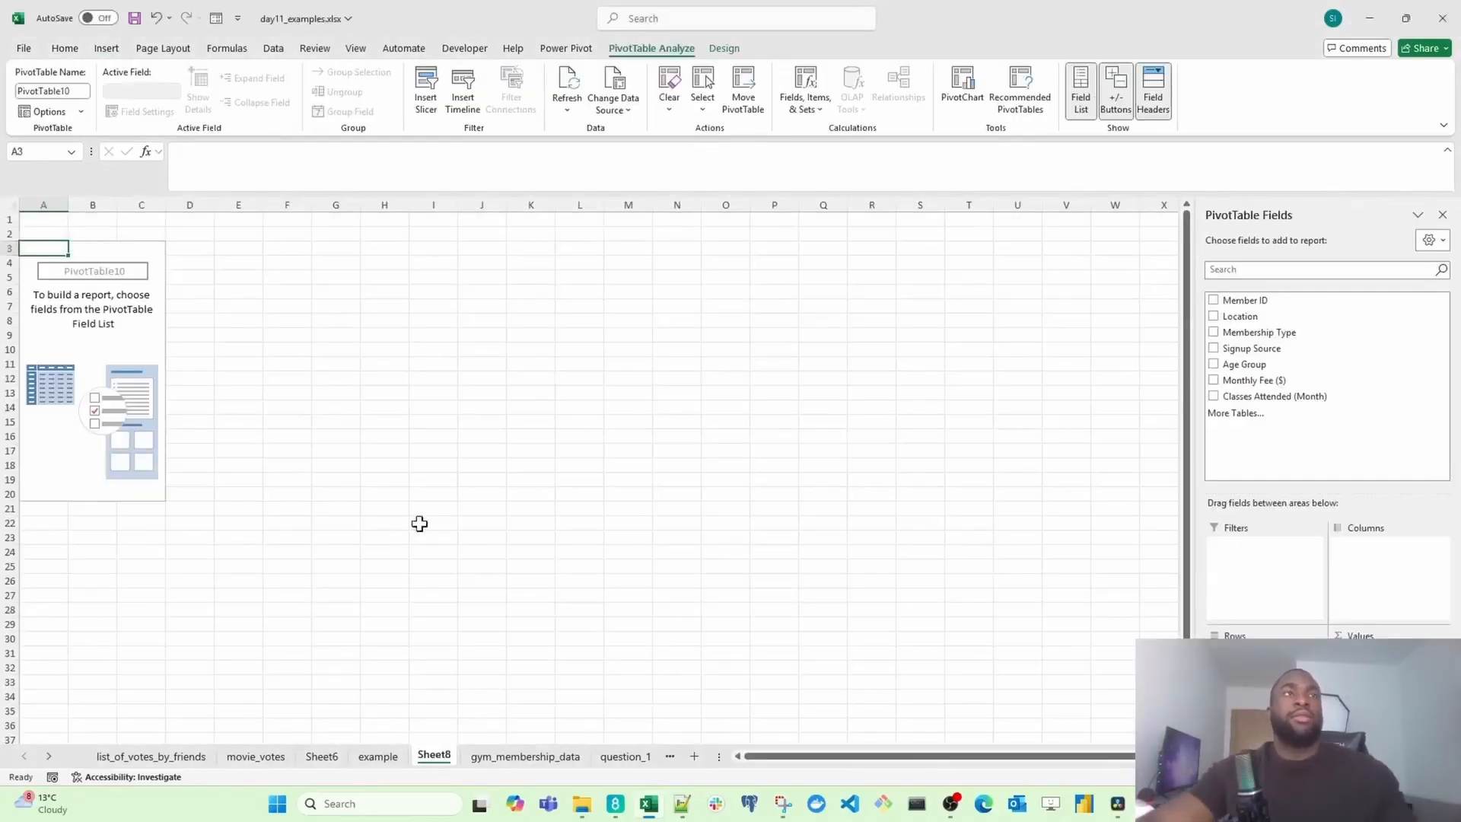
# Step: Enter the title "Which membership type is the most popular?" in cell A1 of the new sheet
pyautogui.scroll(5, 61, 282)
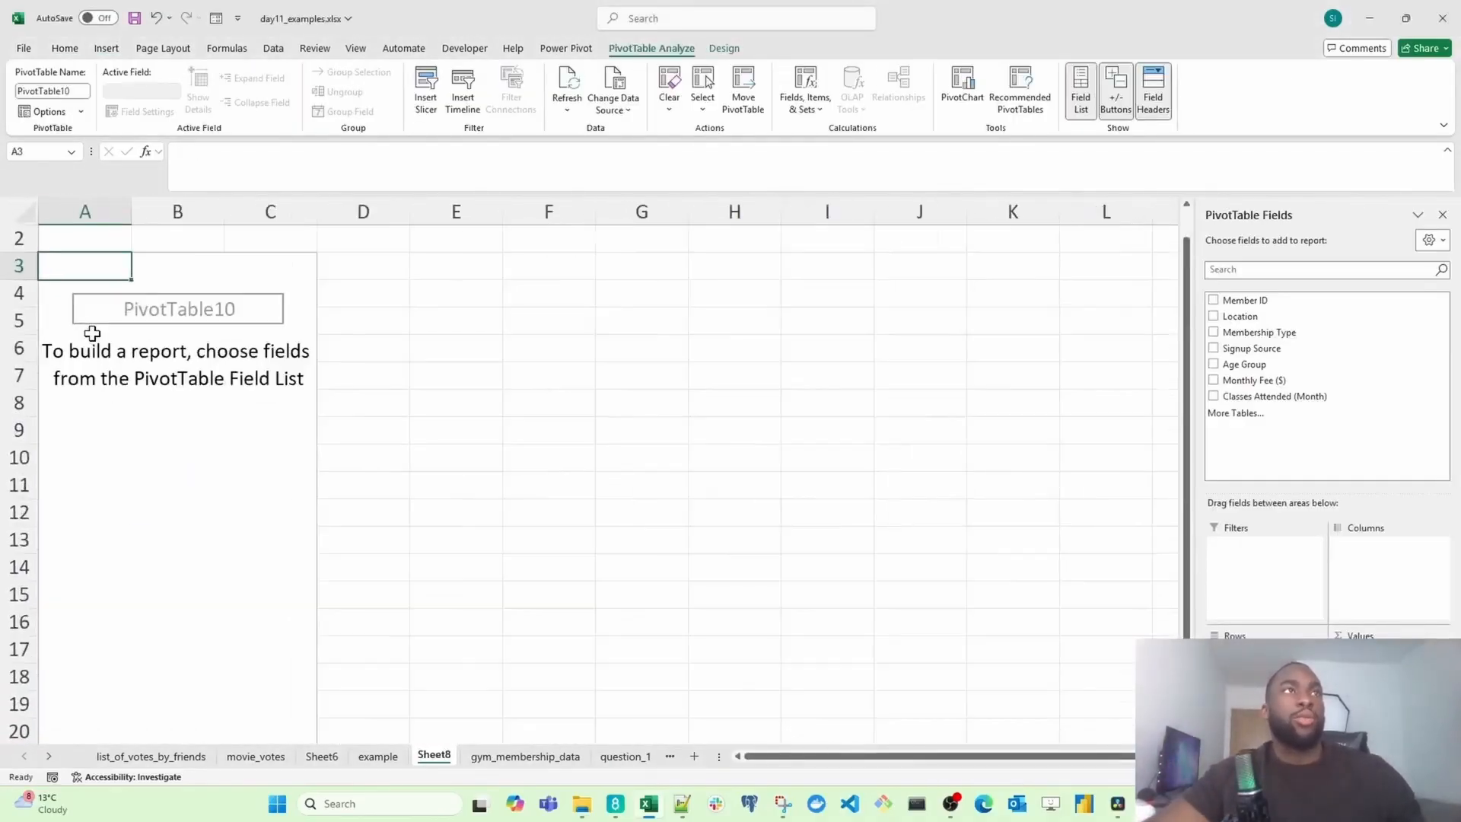
pyautogui.scroll(1, 93, 333)
pyautogui.scroll(1, 104, 238)
pyautogui.click(107, 245)
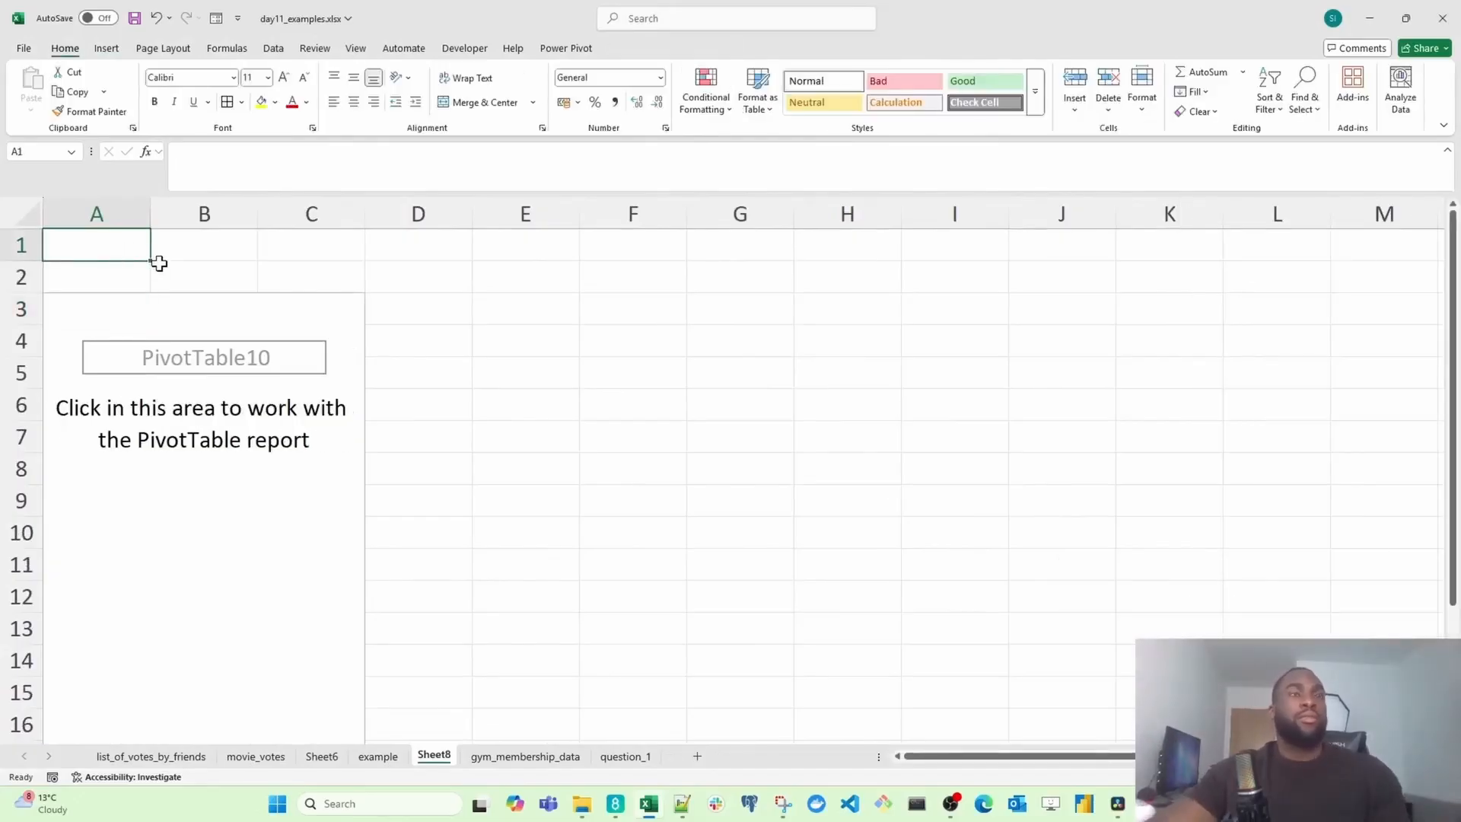
pyautogui.write('Which mem')
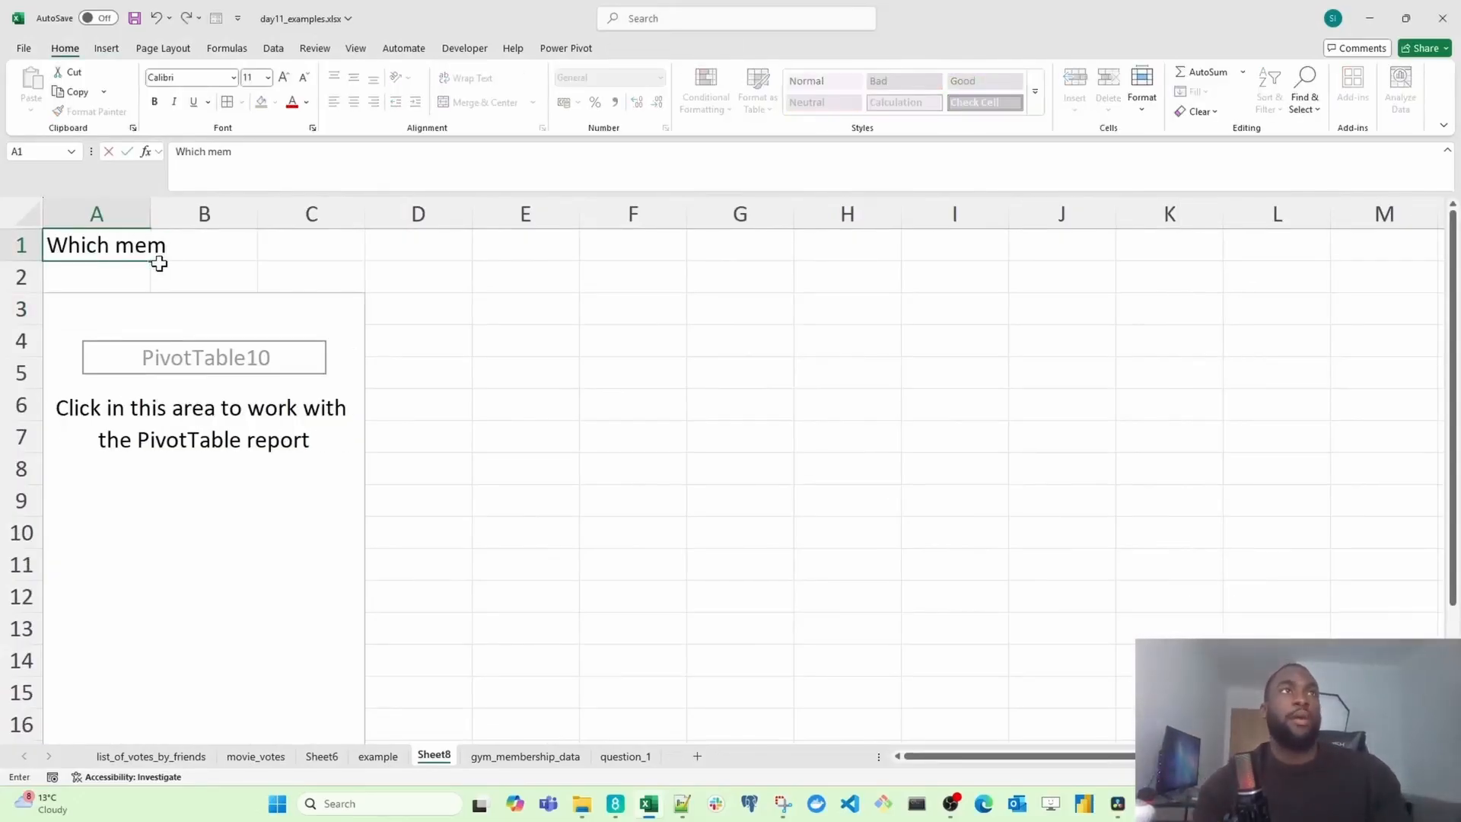
pyautogui.write('bership type has the')
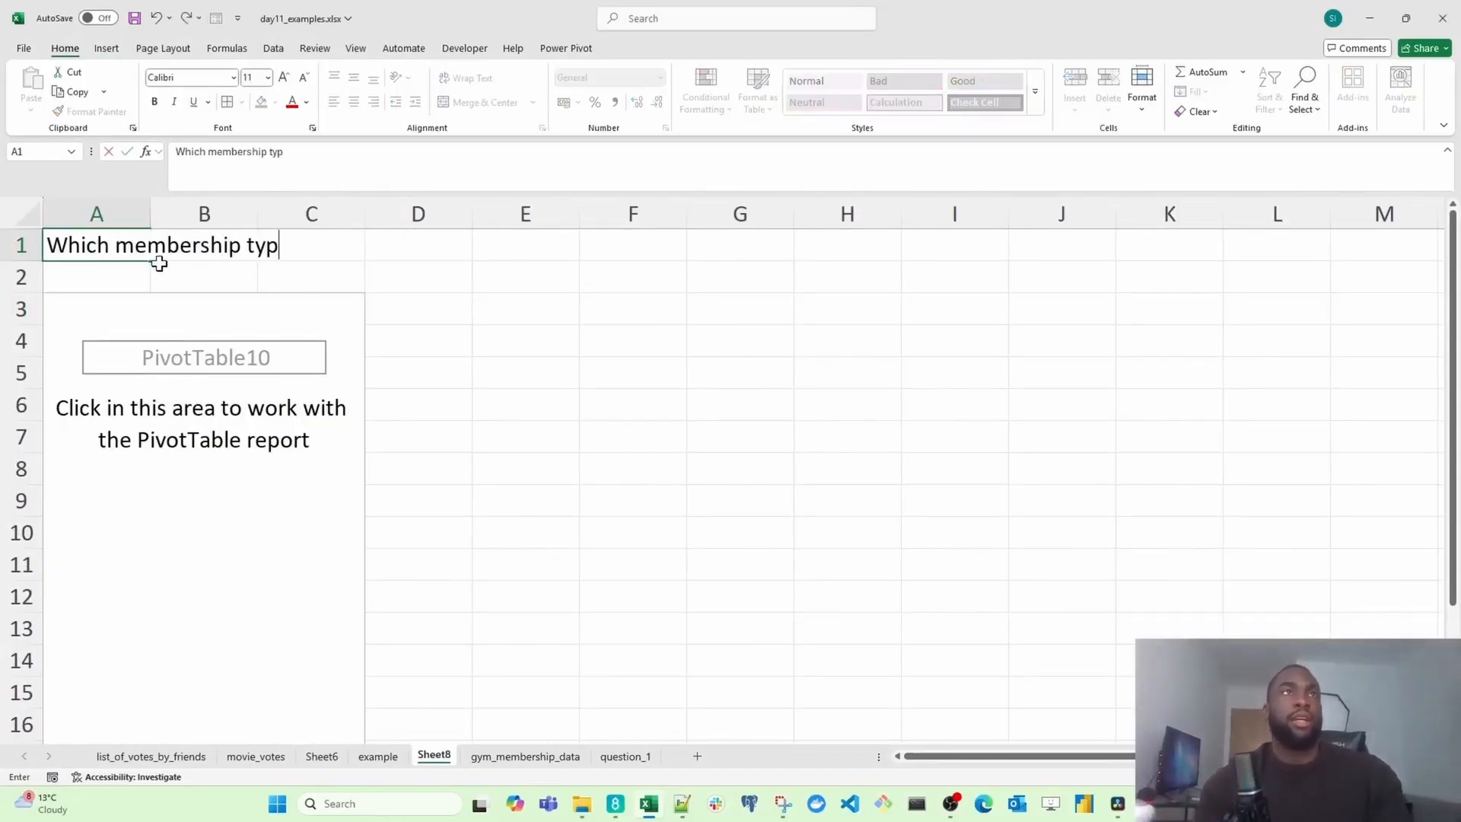
pyautogui.press('BackSpace')
pyautogui.press('BackSpace')
pyautogui.press('BackSpace')
pyautogui.press('BackSpace')
pyautogui.press('BackSpace')
pyautogui.press('BackSpace')
pyautogui.press('BackSpace')
pyautogui.press('BackSpace')
pyautogui.press('BackSpace')
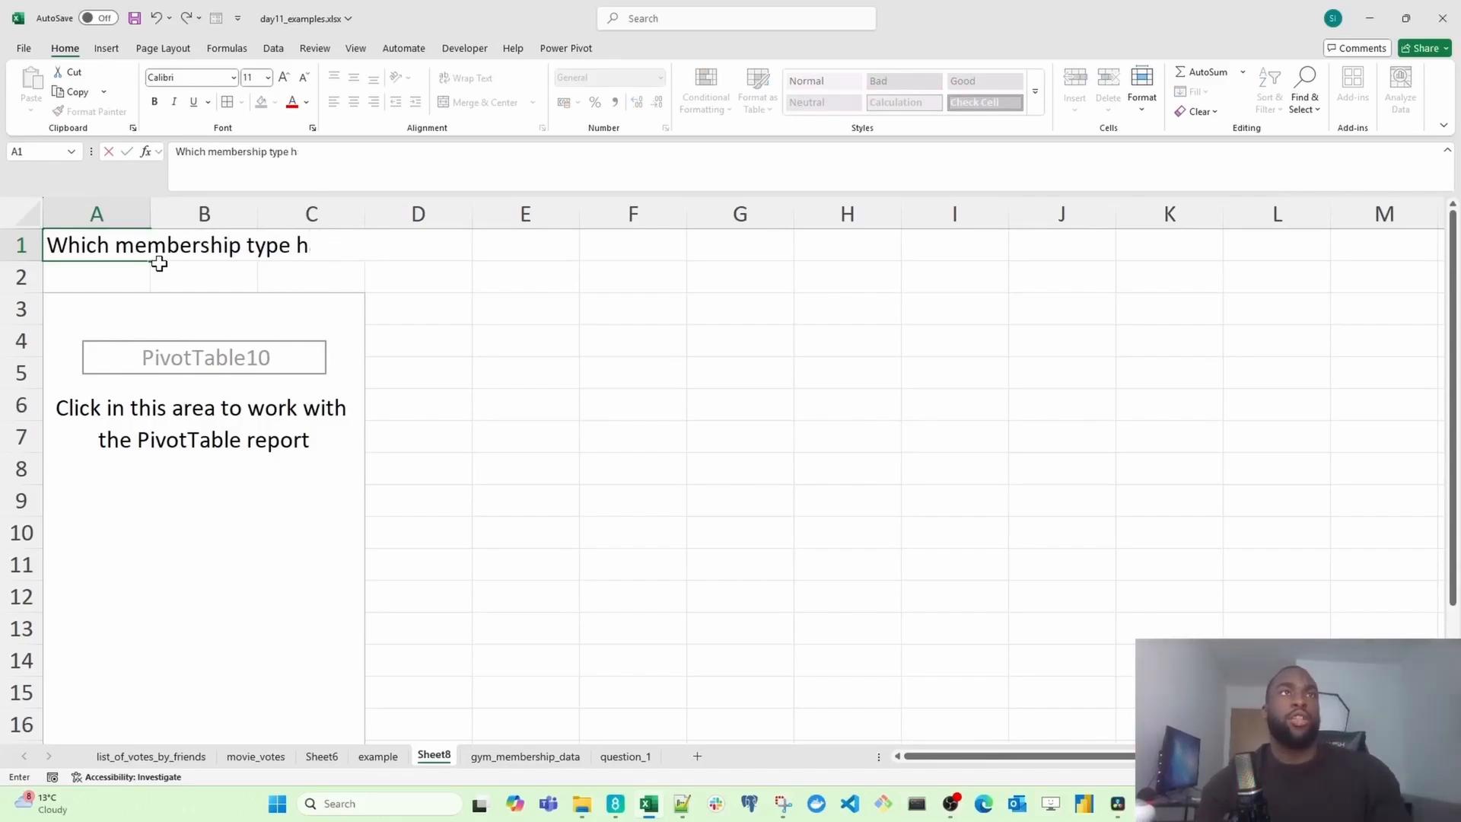
pyautogui.write('i')
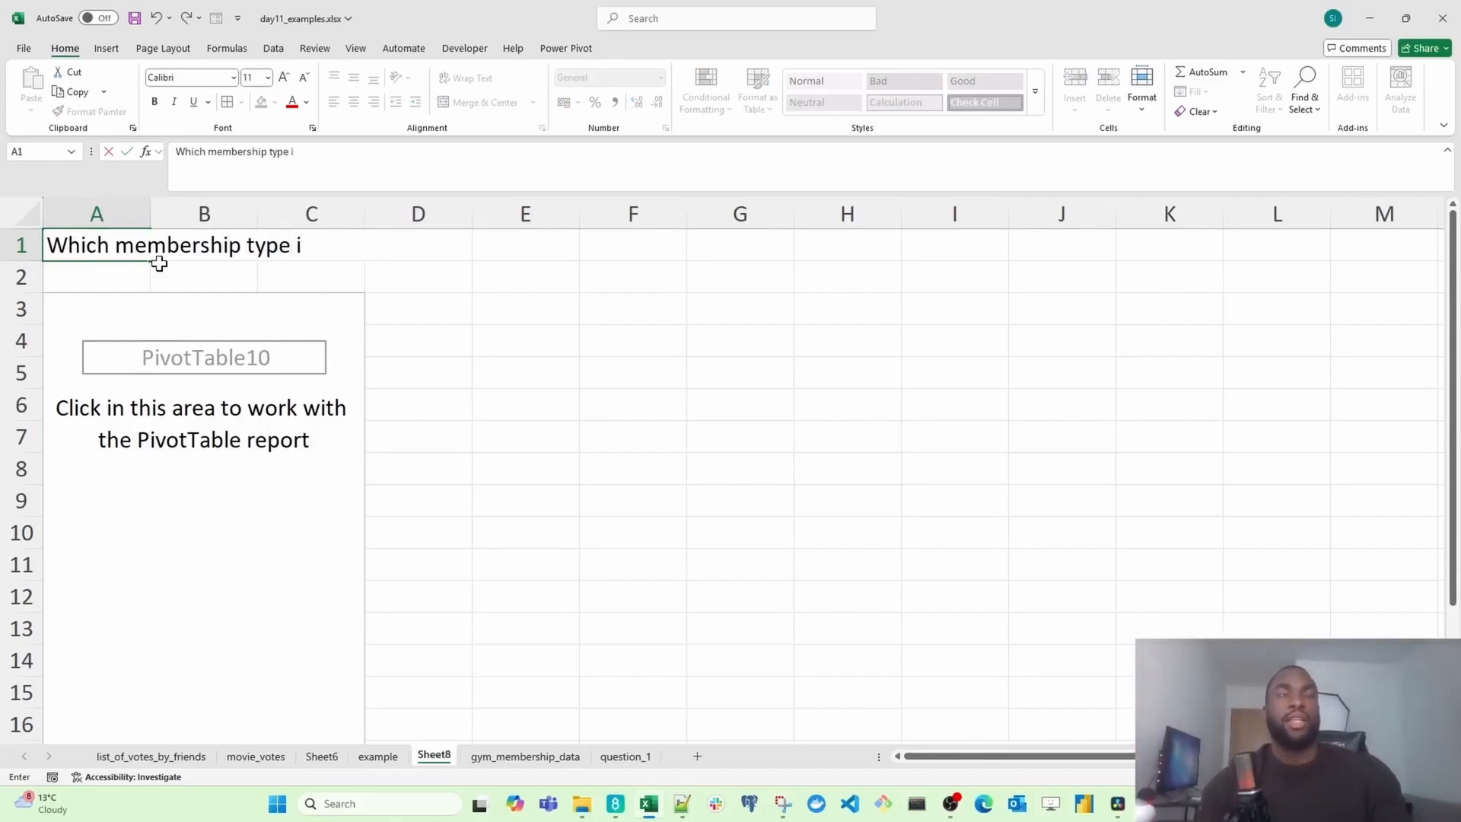
pyautogui.write('s the most p')
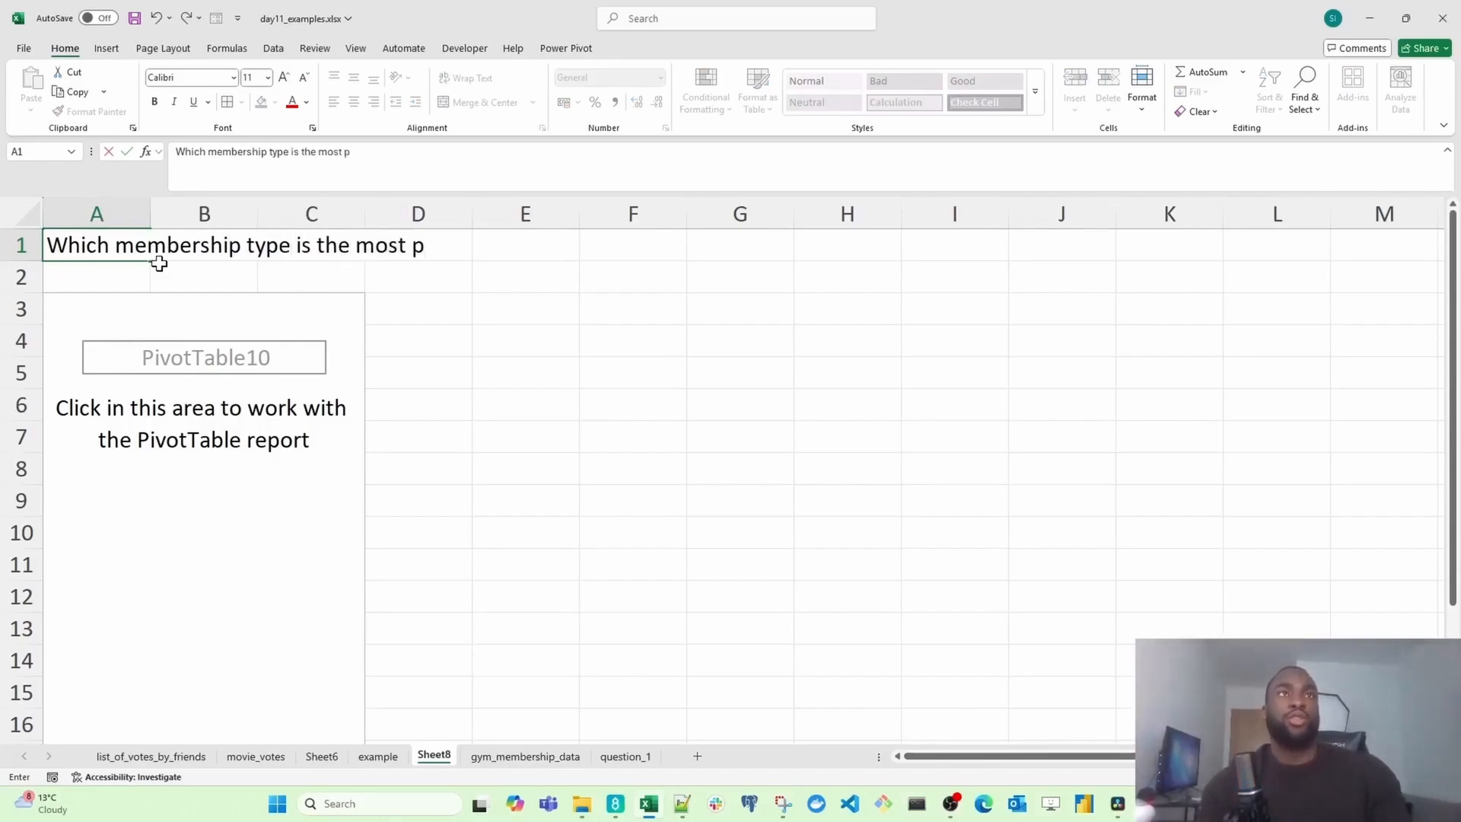
pyautogui.write('opuilarlar')
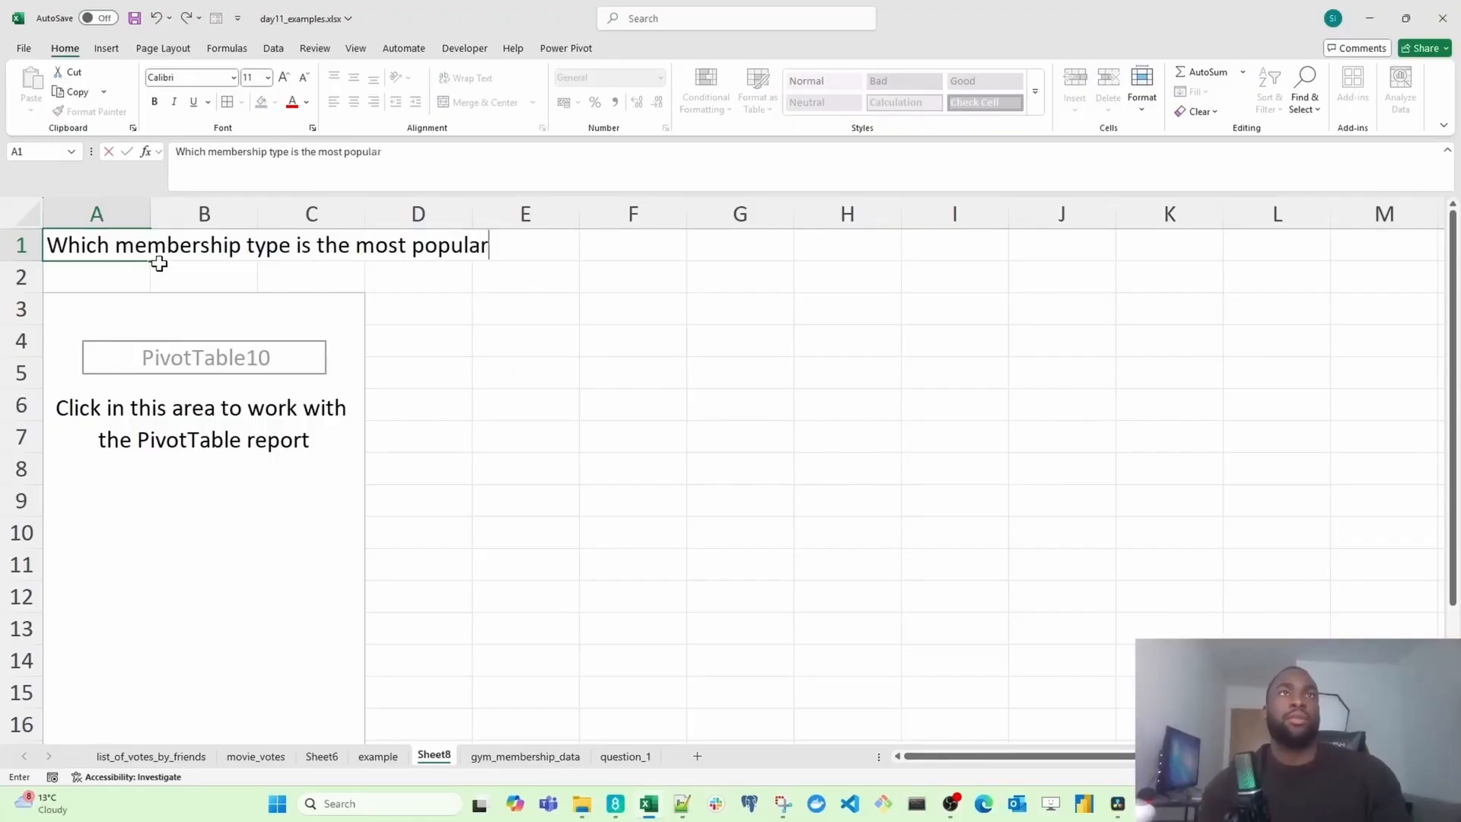
pyautogui.write('?')
pyautogui.press('Return')
# Step: Merge and center the title across A1 to D1
pyautogui.press('Up')
pyautogui.hotkey('shift', 'Right')
pyautogui.hotkey('shift', 'Right')
pyautogui.hotkey('shift', 'Right')
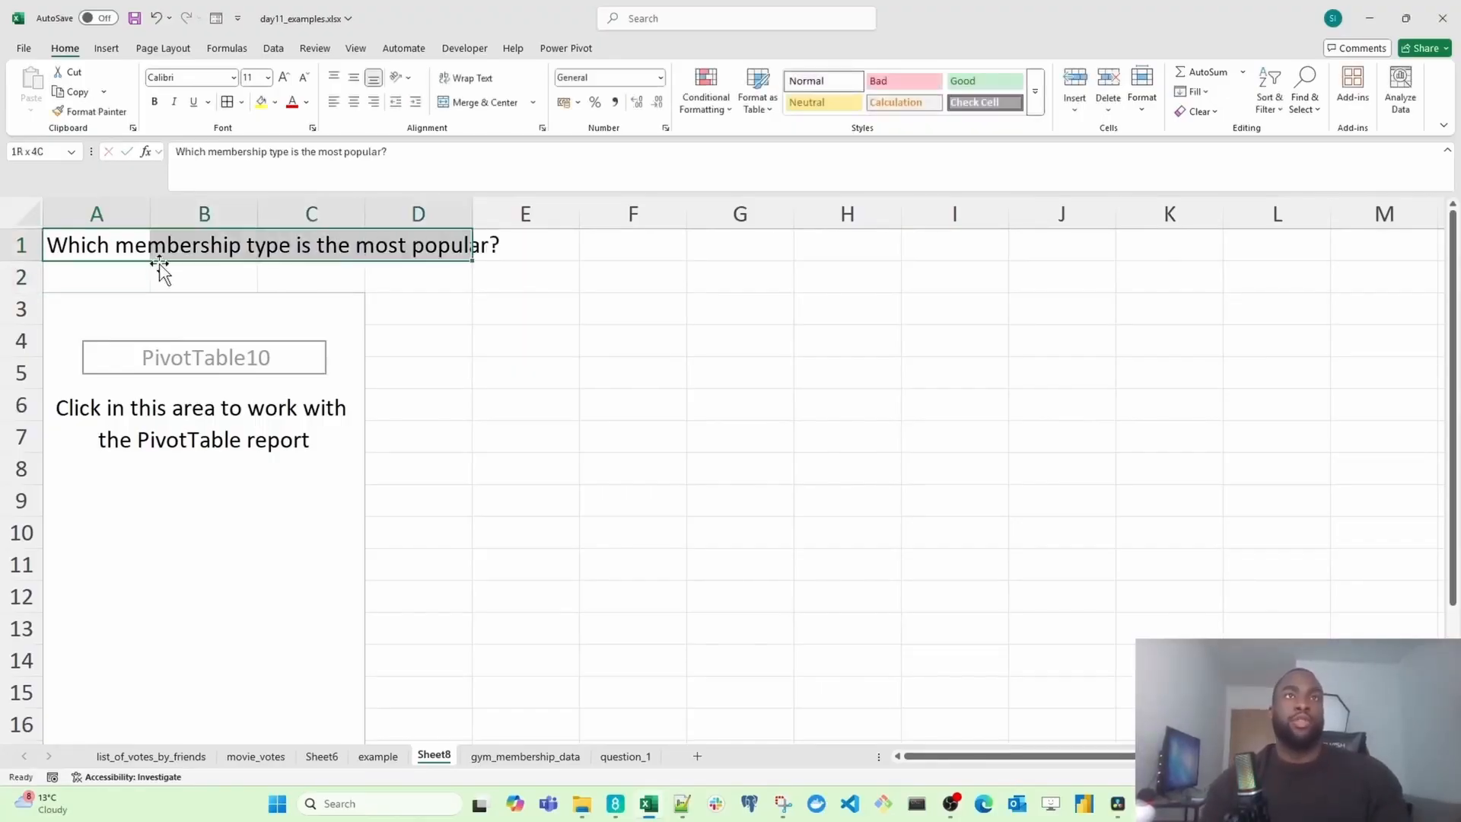
pyautogui.hotkey('alt', 'h')
pyautogui.press('m')
pyautogui.press('c')
pyautogui.press('Right')
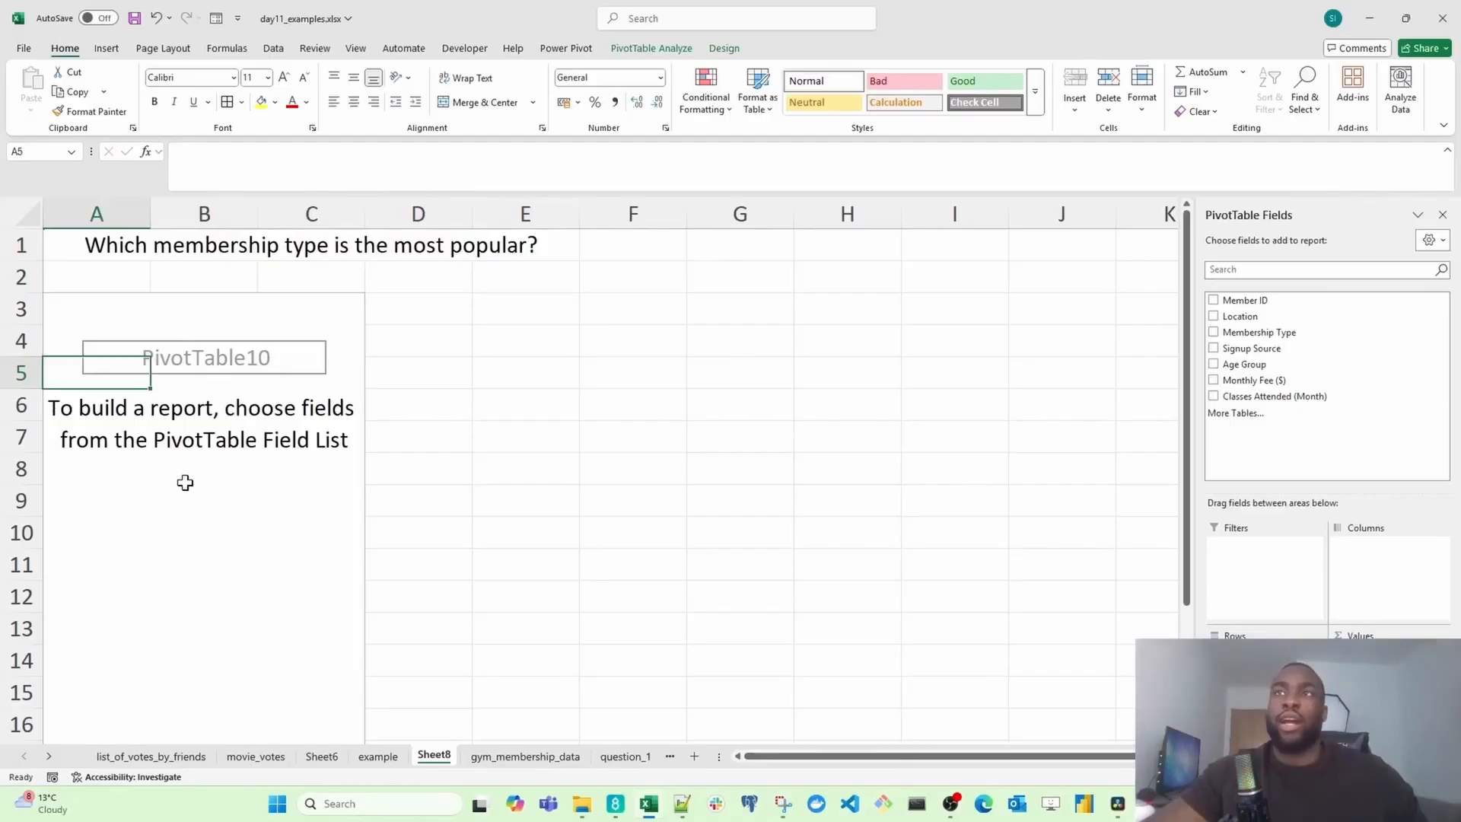
# Step: Build the PivotTable with Membership Type as rows and the count of Member ID as values
pyautogui.moveTo(1259, 334); pyautogui.dragTo(1249, 672)
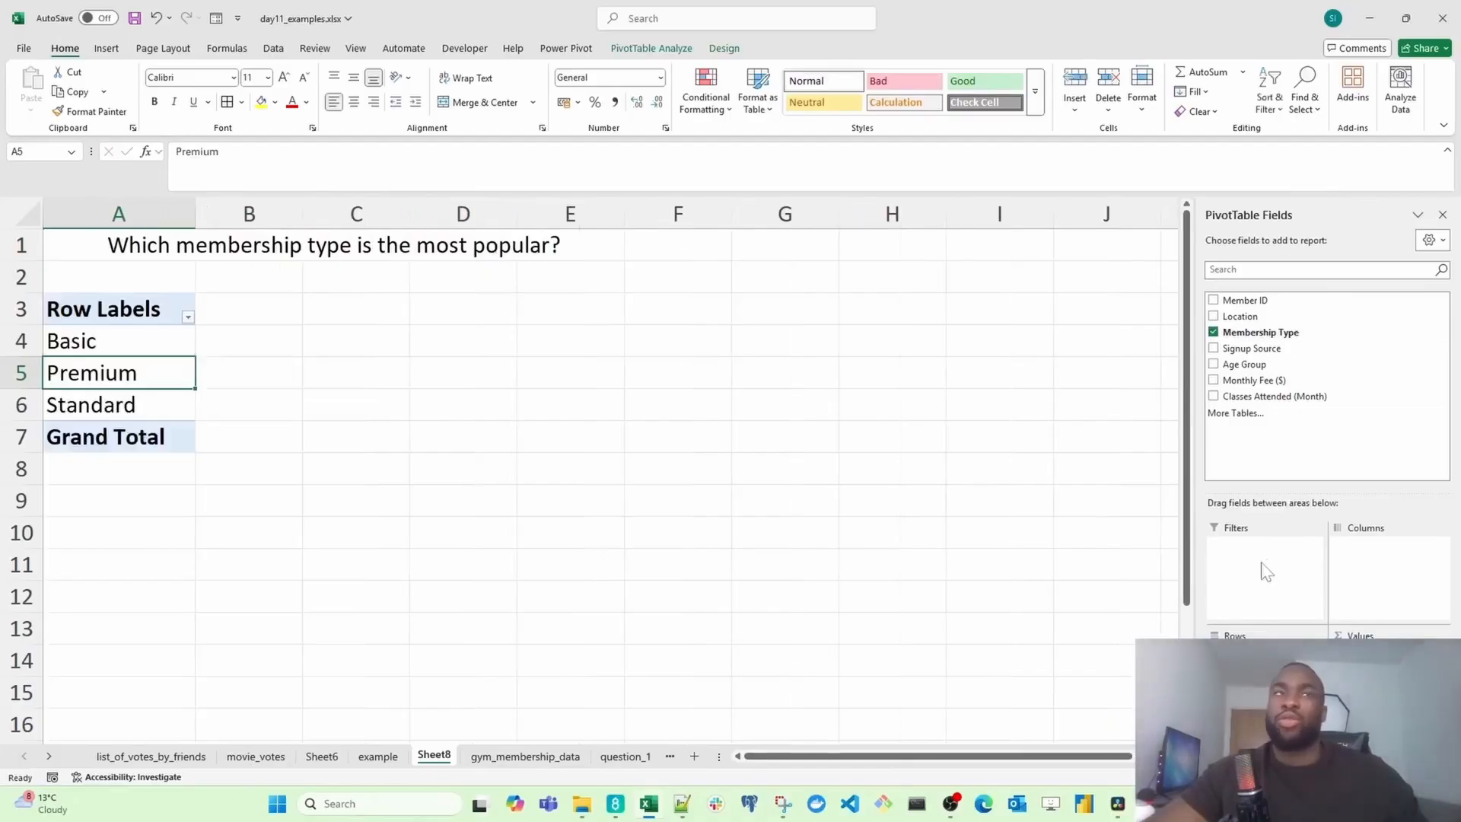
pyautogui.moveTo(126, 342); pyautogui.dragTo(128, 405)
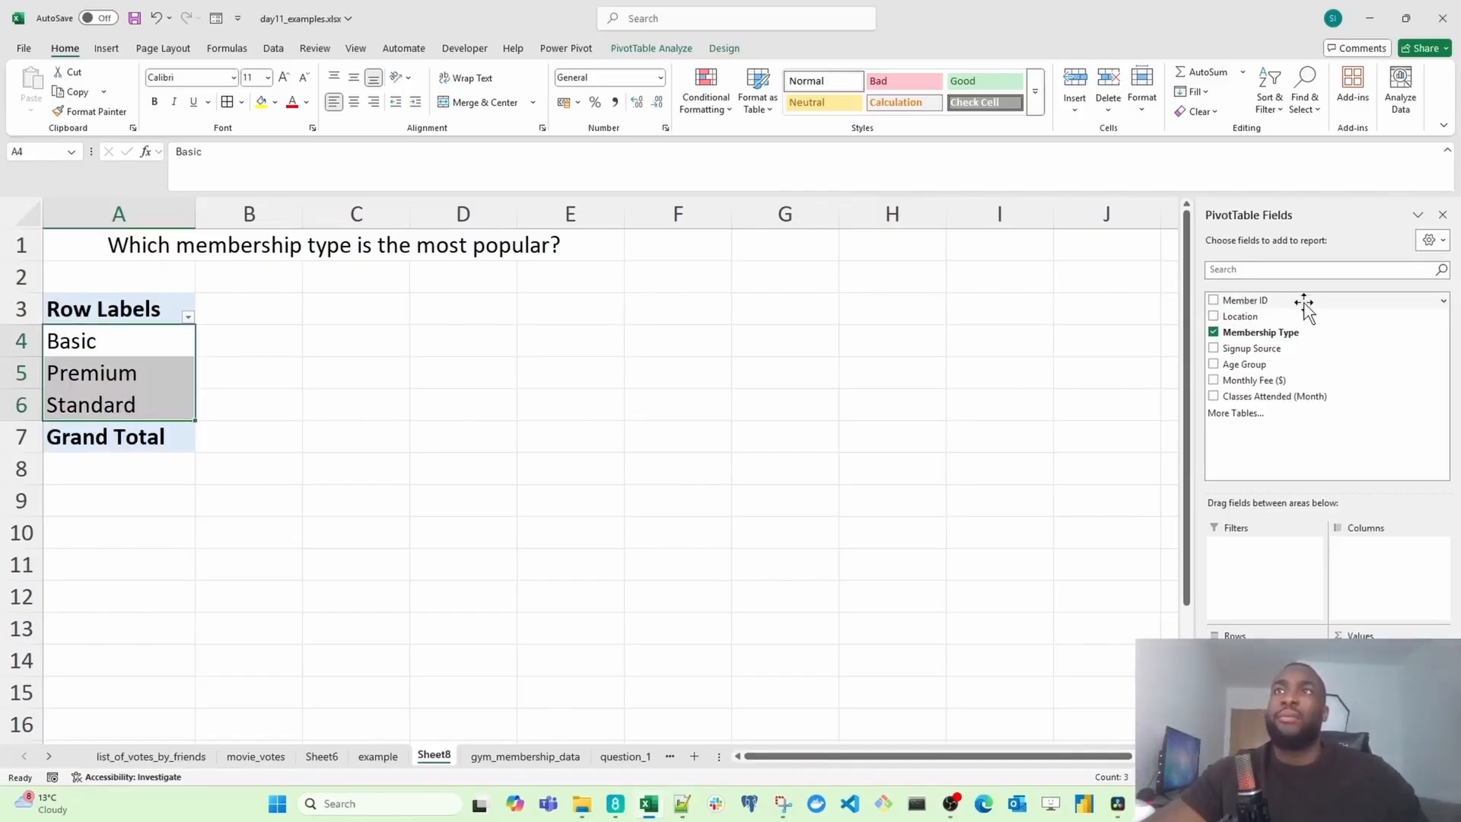
pyautogui.moveTo(1304, 304); pyautogui.dragTo(1370, 663)
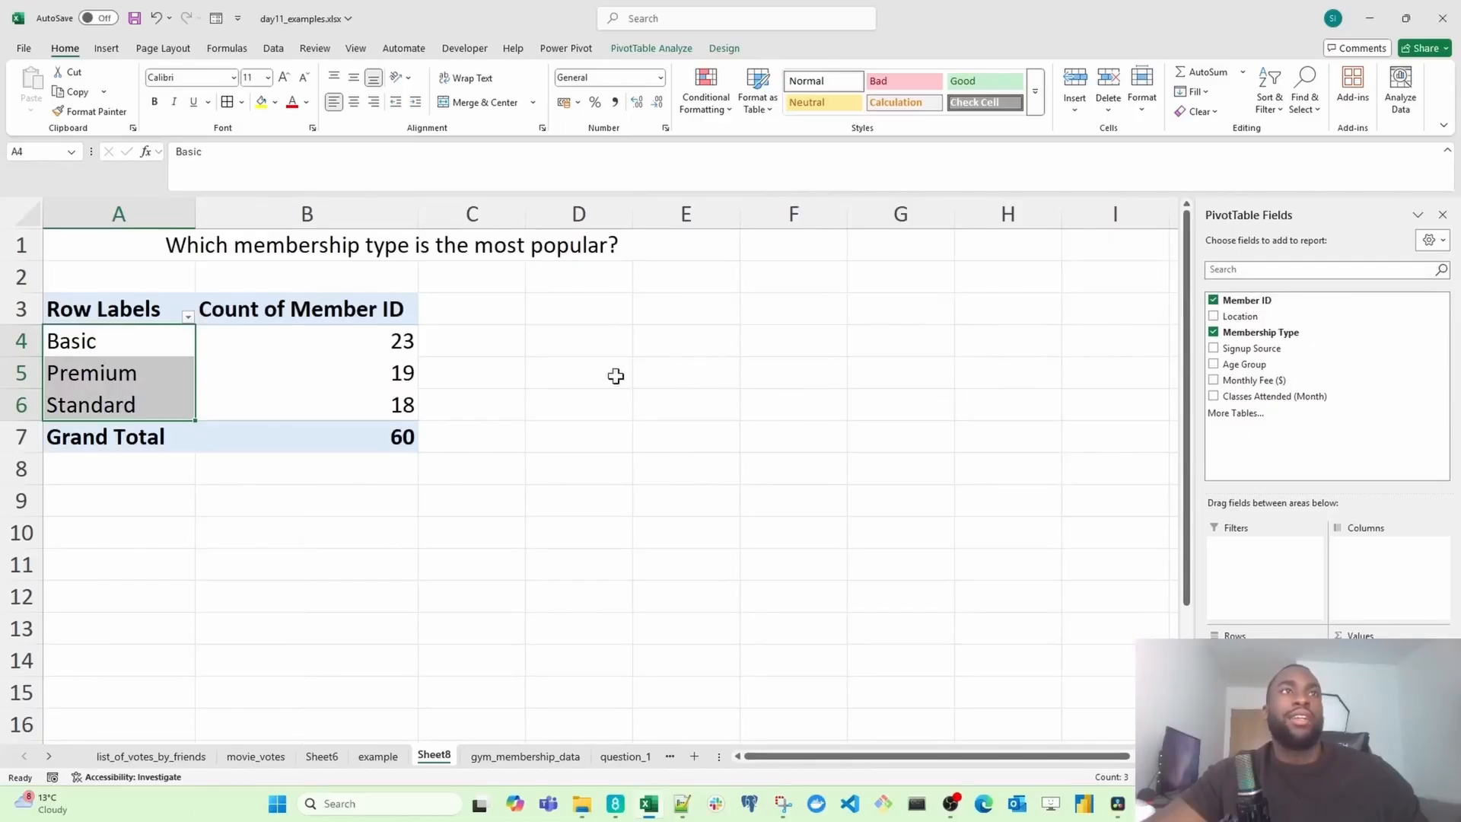
# Step: Apply the Good cell style to the Basic row of the PivotTable
pyautogui.moveTo(147, 342); pyautogui.dragTo(290, 352)
pyautogui.moveTo(93, 377); pyautogui.dragTo(288, 385)
pyautogui.moveTo(108, 404); pyautogui.dragTo(305, 405)
pyautogui.click(368, 352)
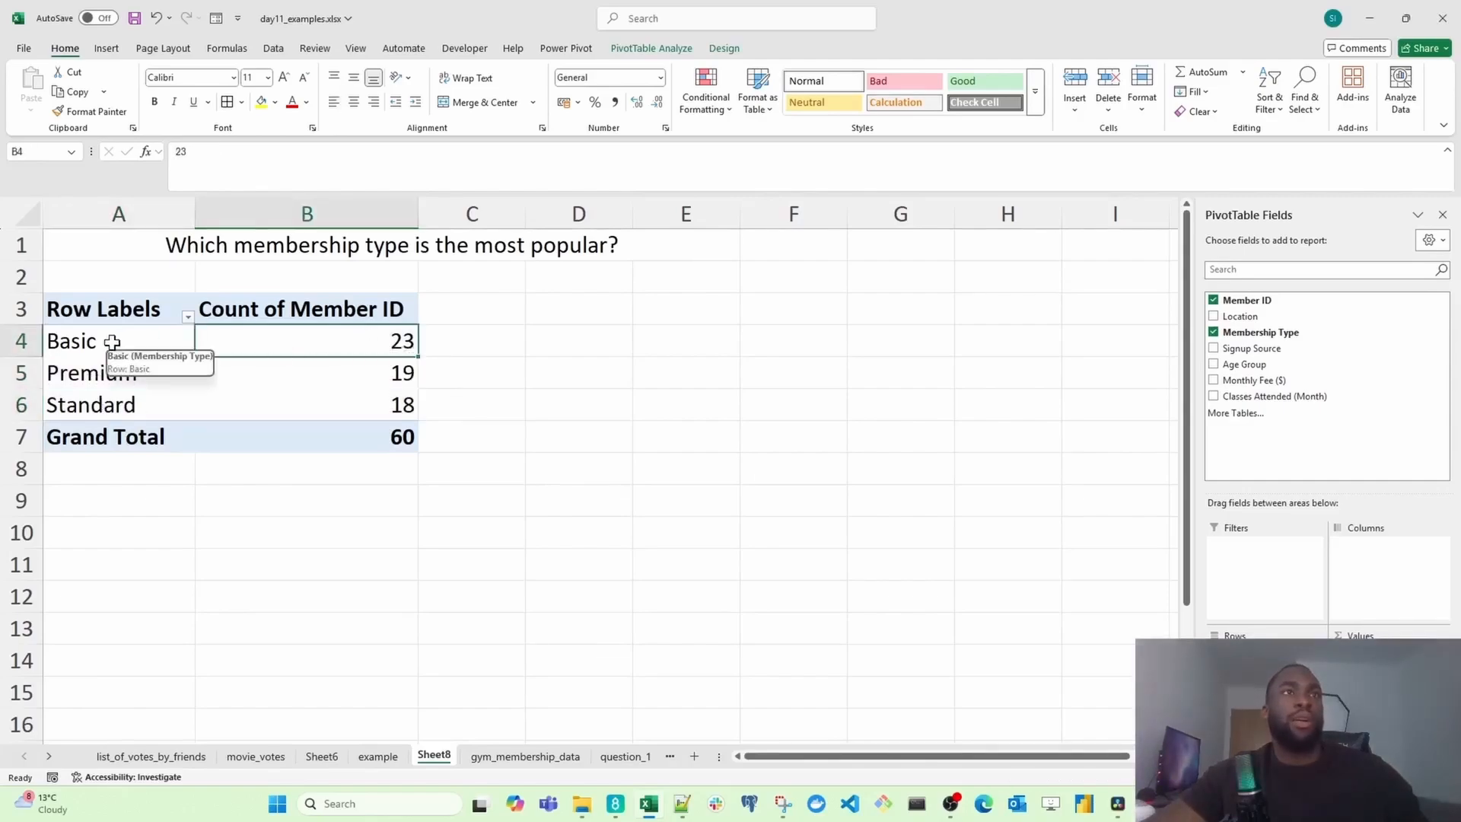
pyautogui.moveTo(108, 340); pyautogui.dragTo(278, 345)
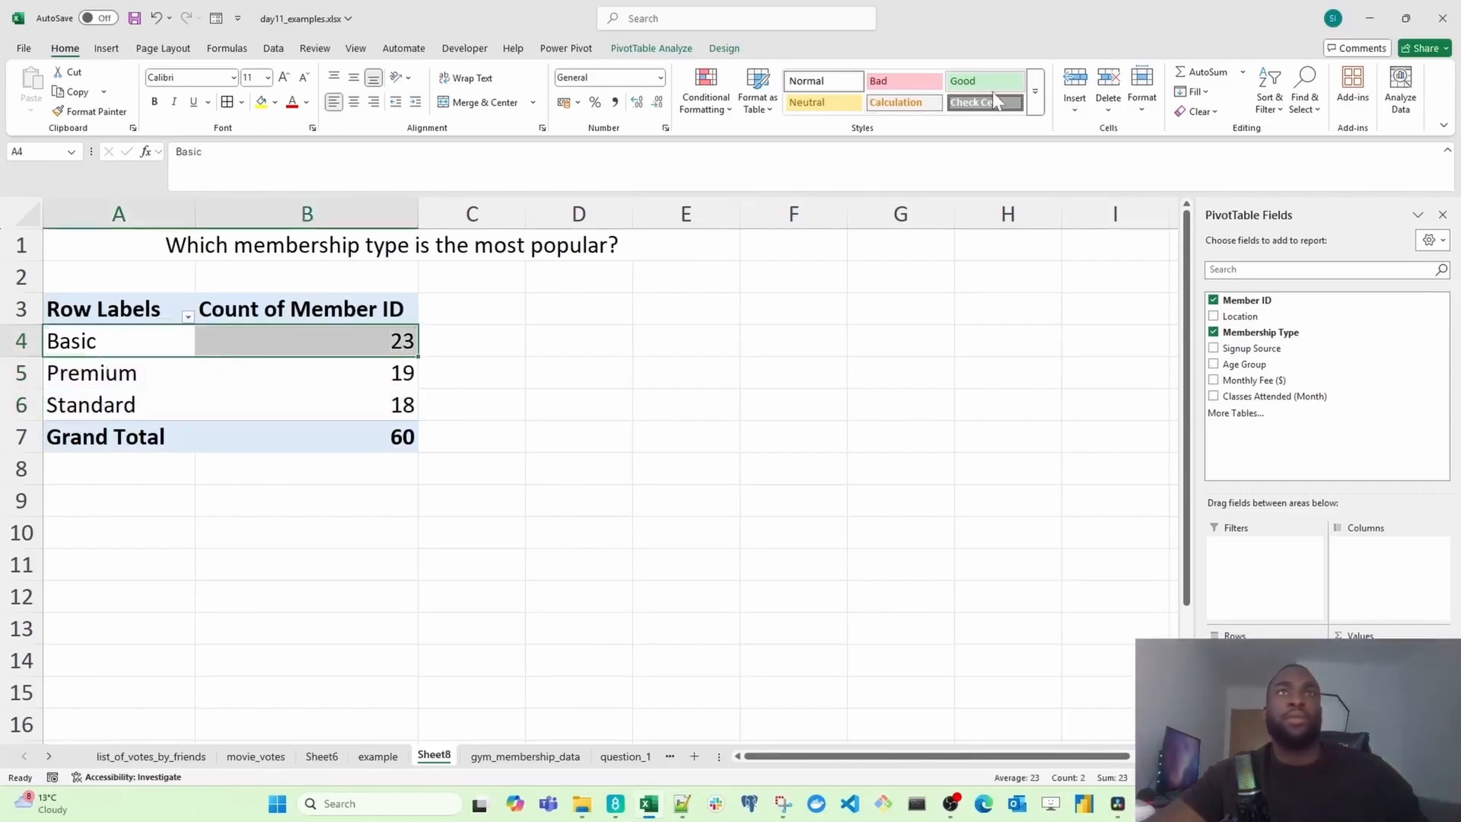
pyautogui.click(984, 81)
# Step: Apply the Neutral cell style to the Premium row of the PivotTable
pyautogui.moveTo(122, 373); pyautogui.dragTo(270, 368)
pyautogui.click(823, 102)
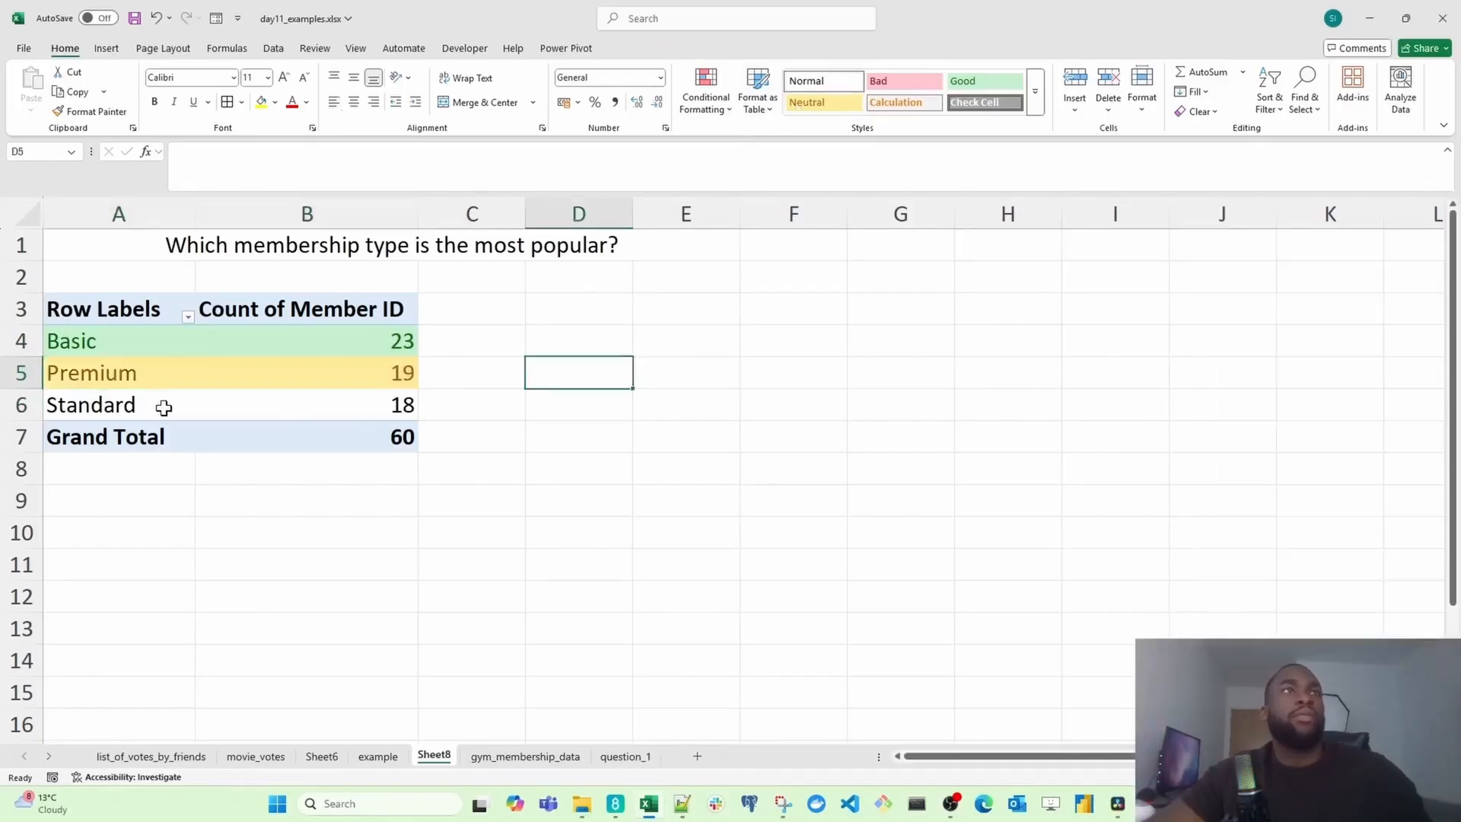
pyautogui.moveTo(162, 408); pyautogui.dragTo(294, 411)
pyautogui.click(339, 371)
pyautogui.press('Down')
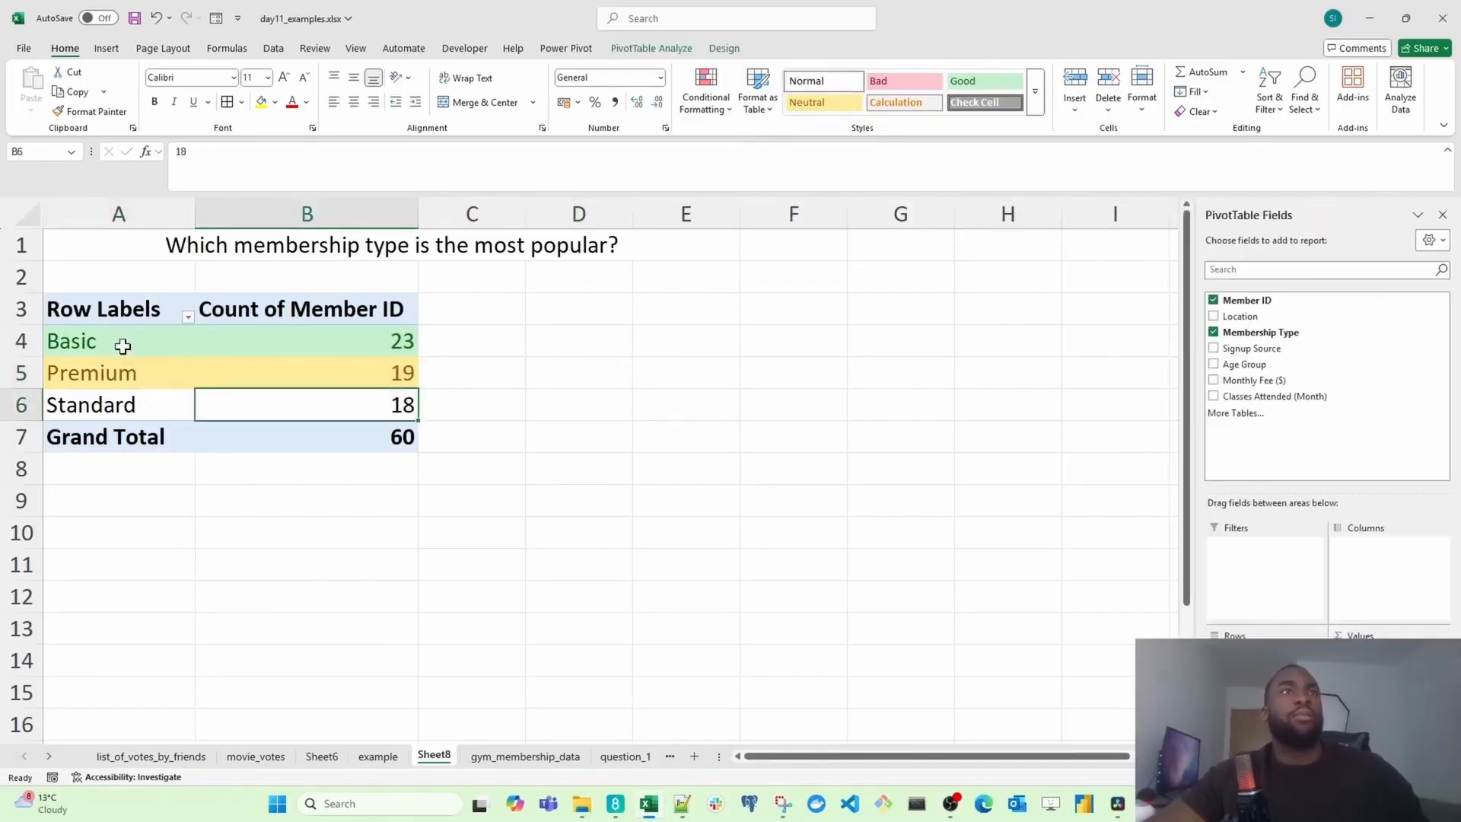
# Step: Rename the sheet as question_2 and move it after question_1 in the sheet order
pyautogui.click(398, 242)
pyautogui.moveTo(120, 340); pyautogui.dragTo(365, 340)
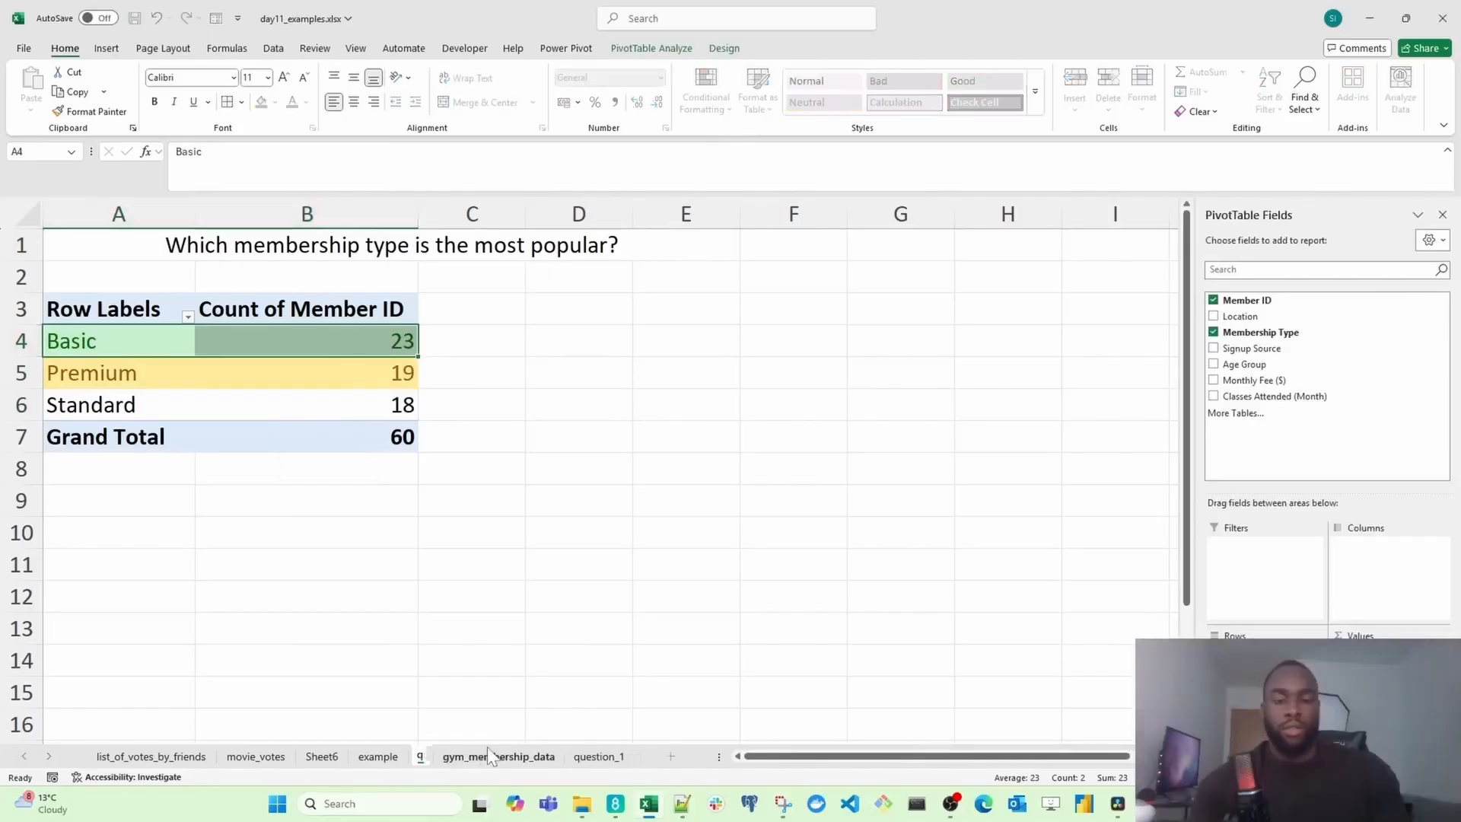
pyautogui.doubleClick(434, 755)
pyautogui.write('question_2')
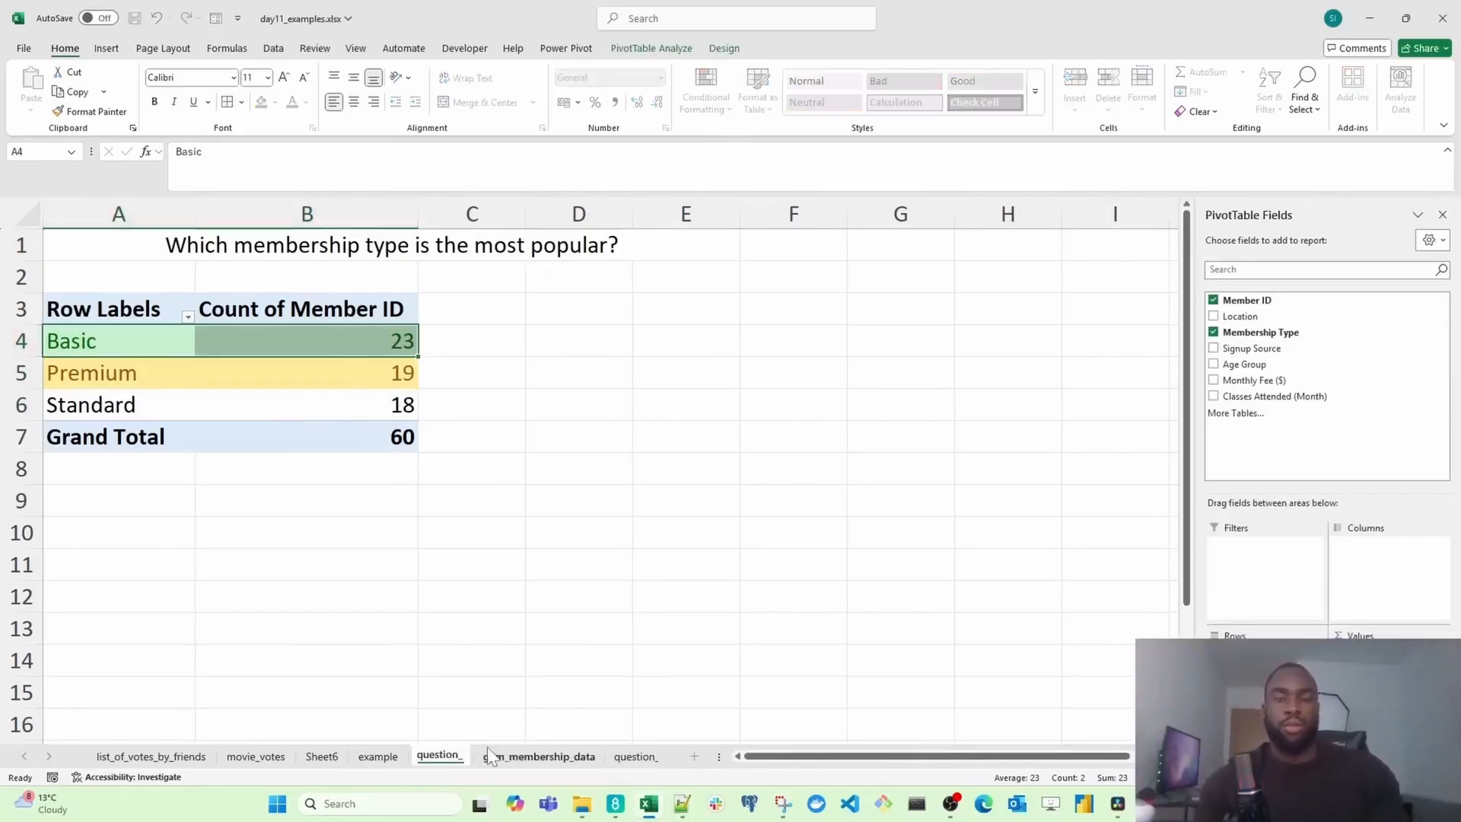
pyautogui.press('Return')
pyautogui.moveTo(459, 757); pyautogui.dragTo(662, 755)
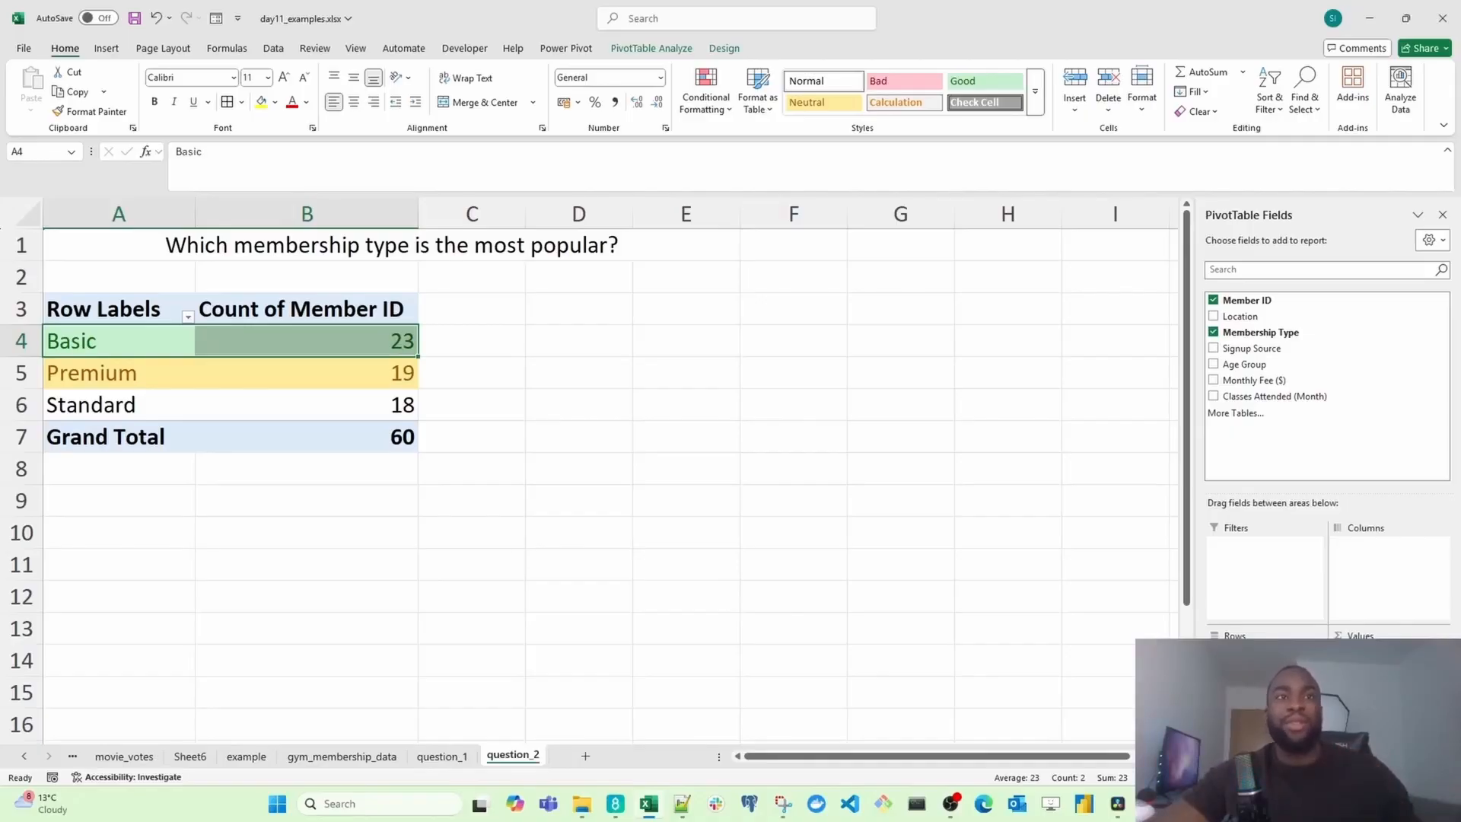
# Step: Insert another PivotTable on a new worksheet from the gym membership data table
pyautogui.click(359, 757)
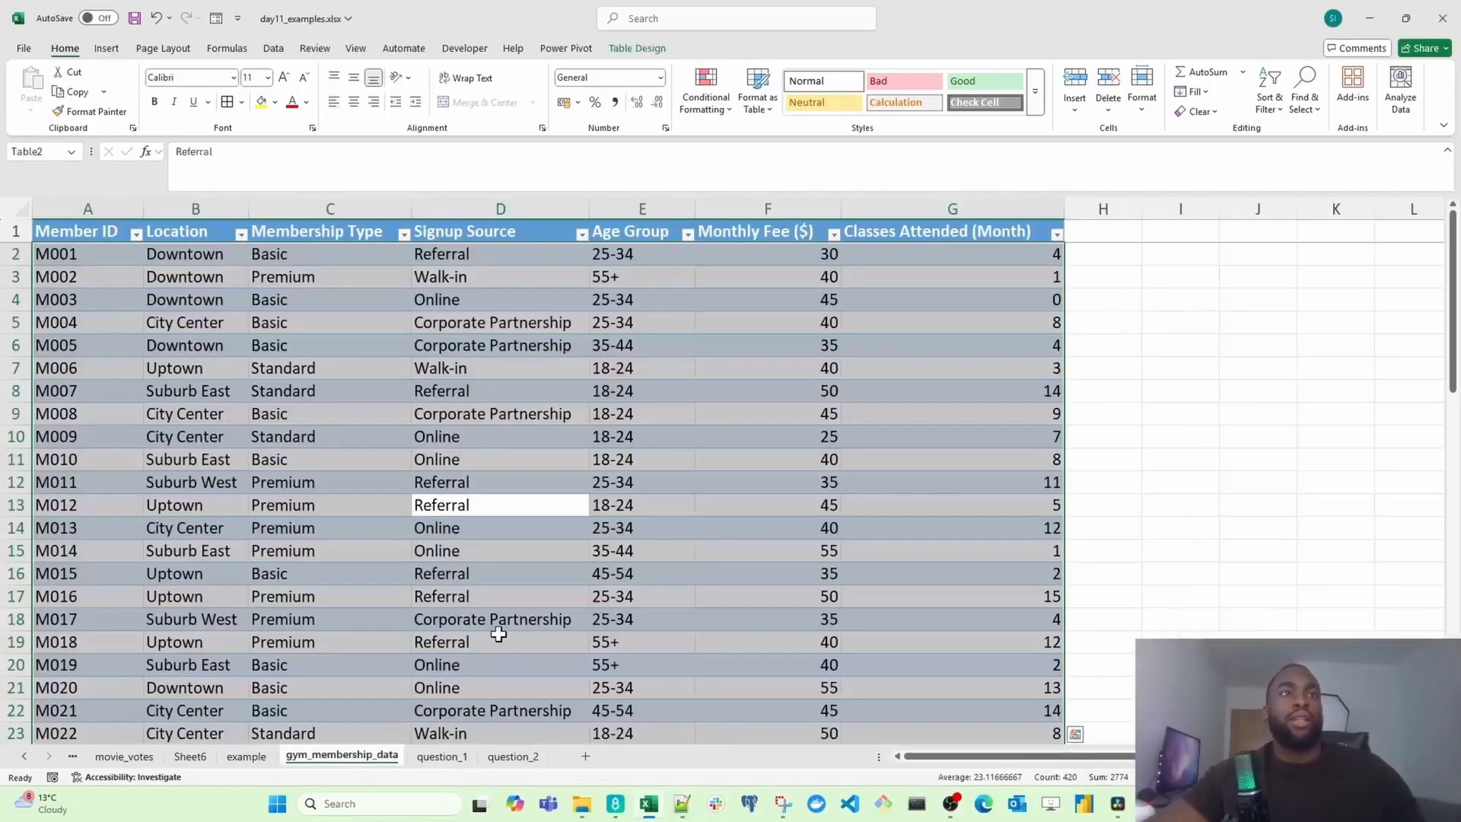
pyautogui.hotkey('alt', 'n')
pyautogui.press('v')
pyautogui.press('t')
pyautogui.press('Return')
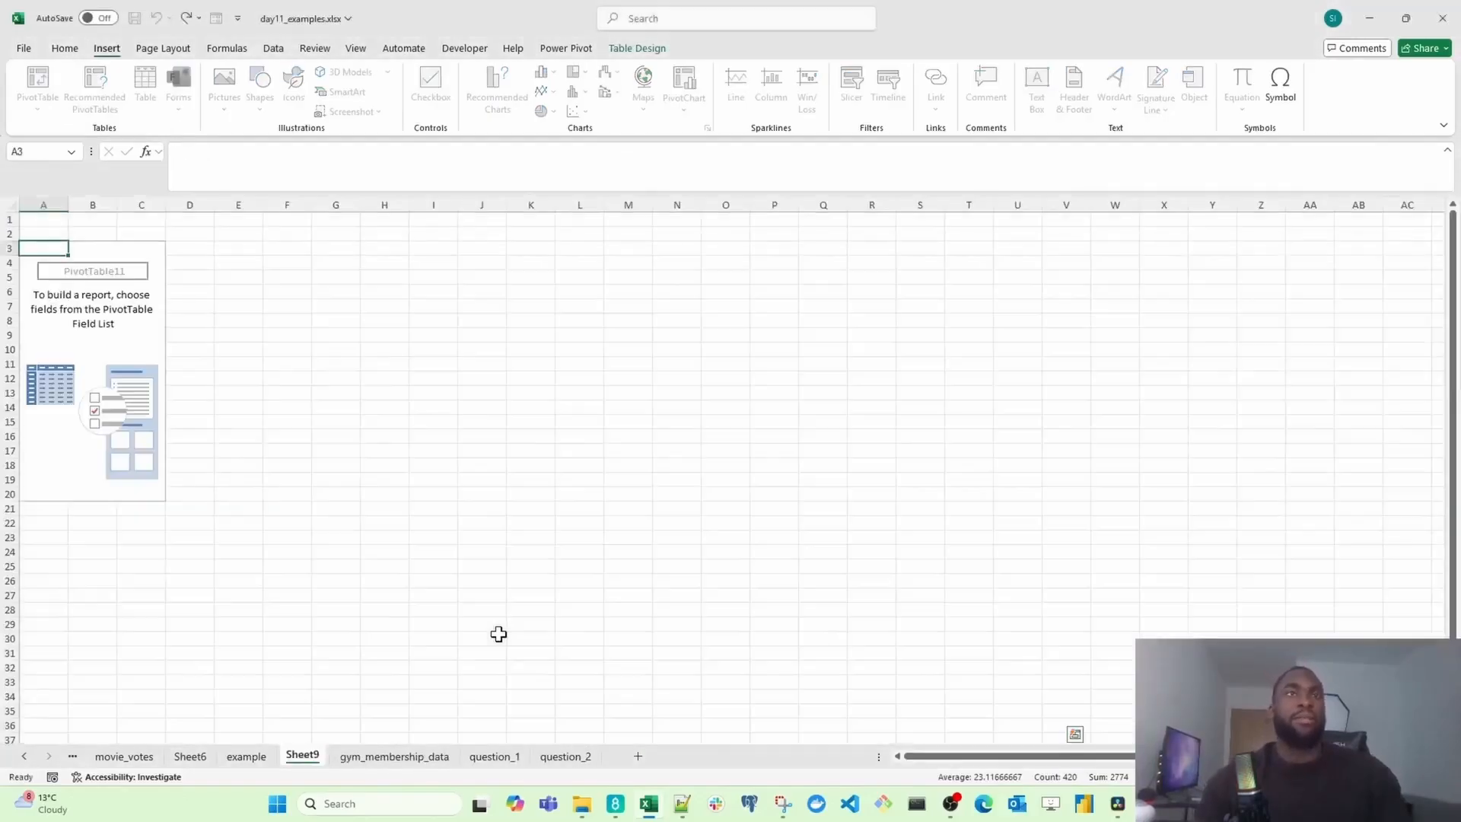
# Step: Add Signup Source as the row field of the new PivotTable
pyautogui.click(109, 293)
pyautogui.scroll(8, 150, 369)
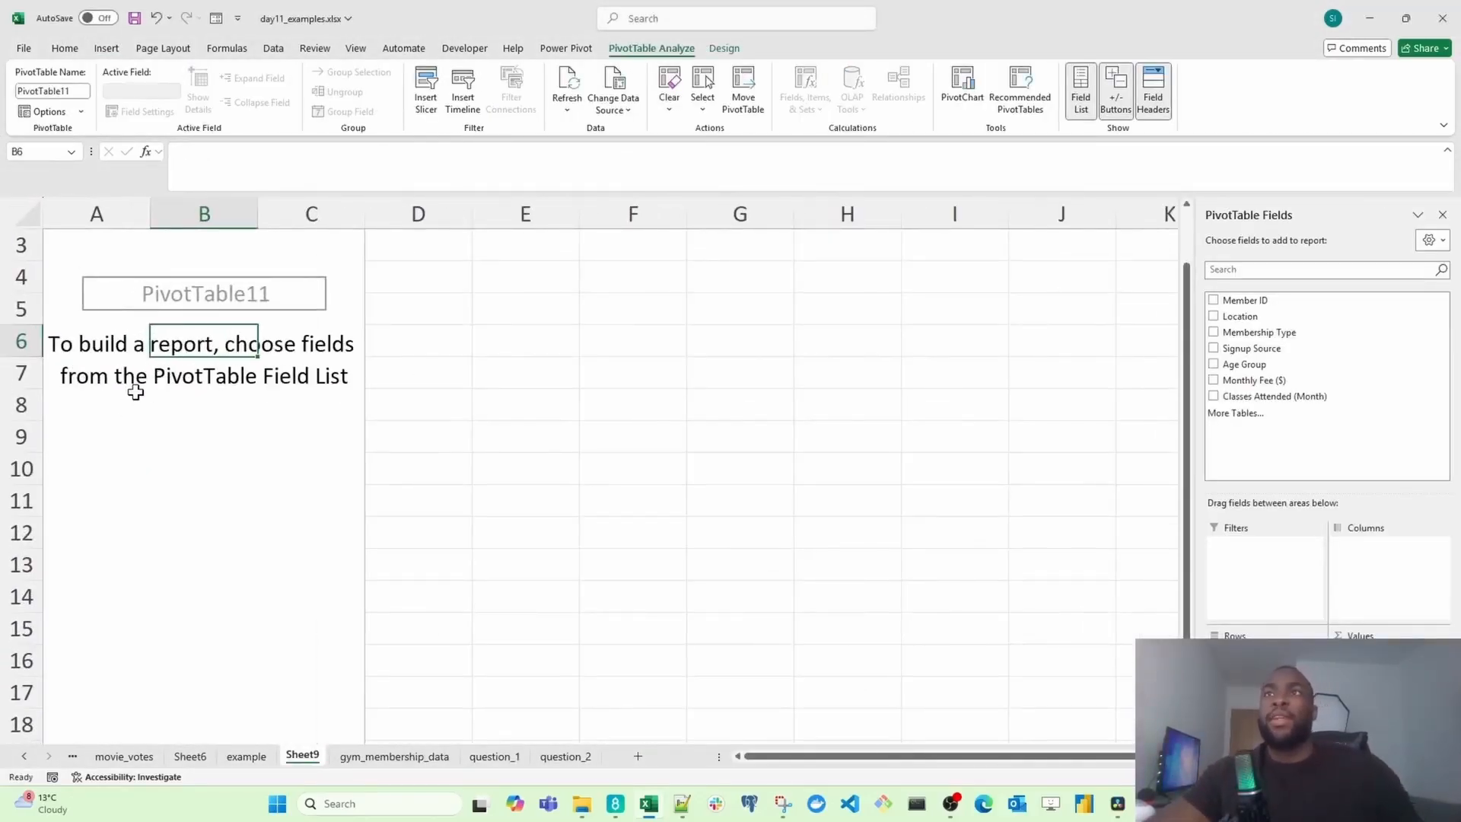
pyautogui.click(1260, 350)
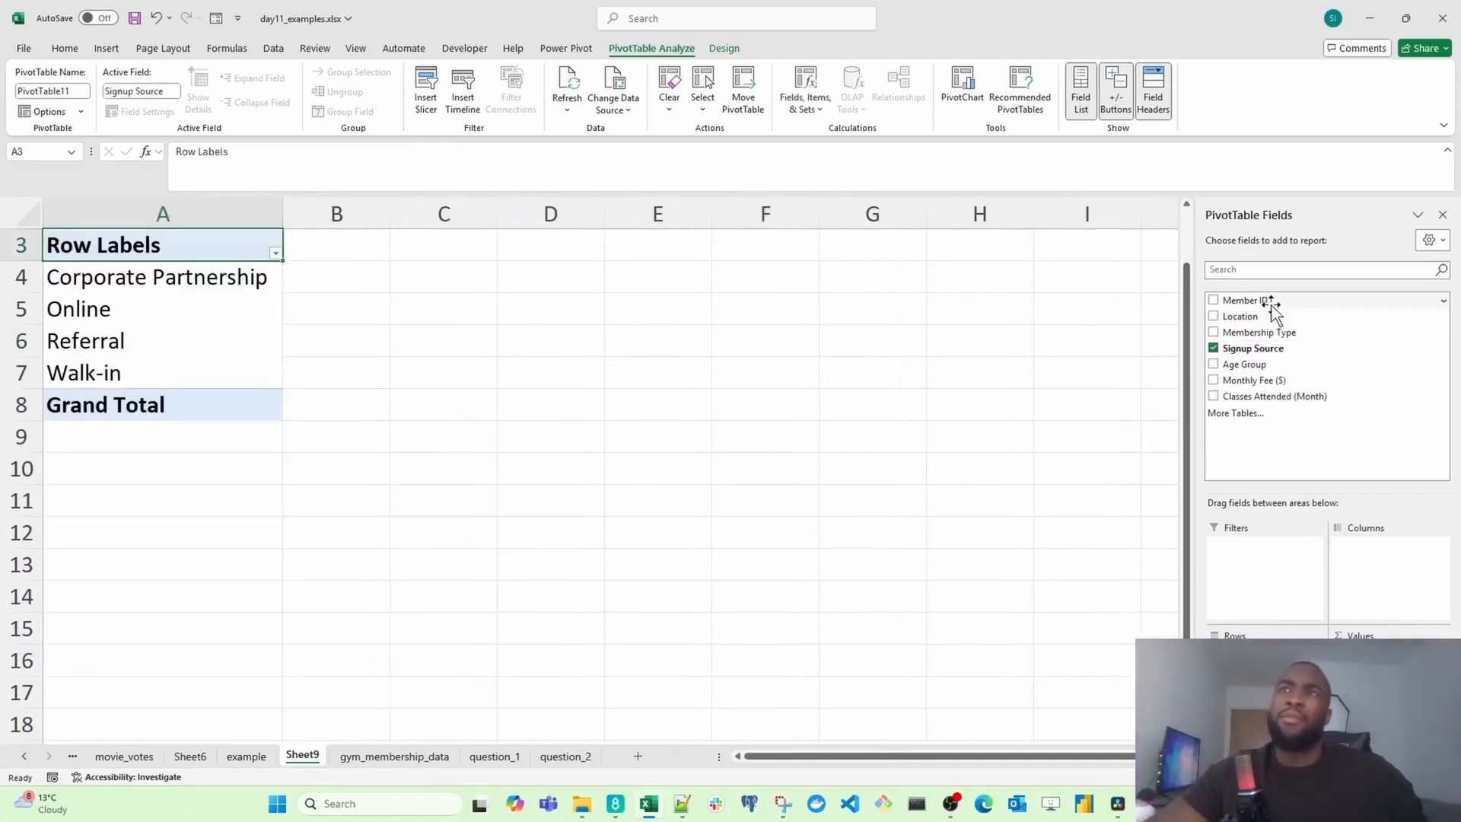
# Step: Add Member ID to the values to count members for each signup source
pyautogui.moveTo(1269, 300); pyautogui.dragTo(1393, 662)
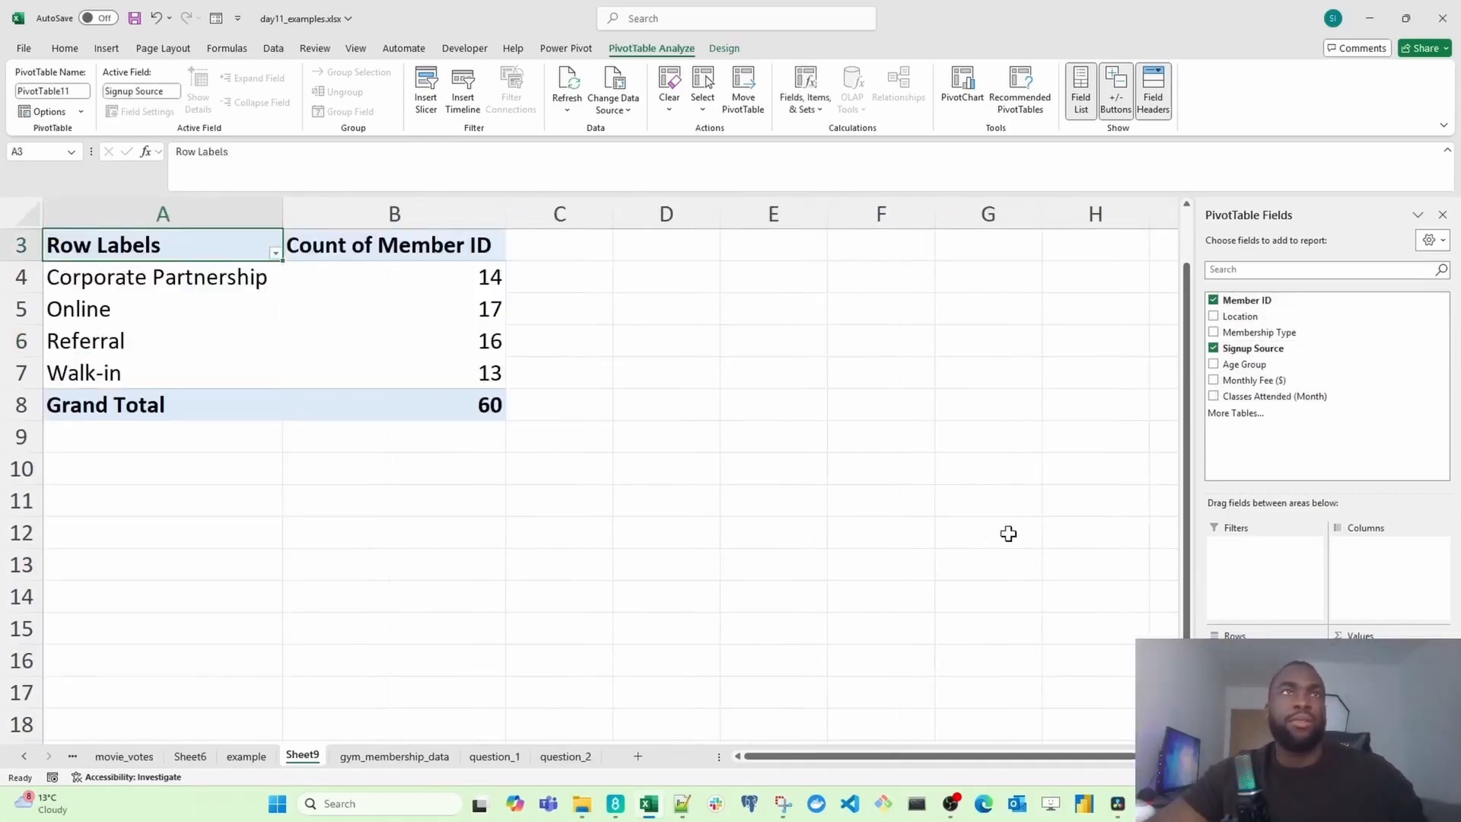
pyautogui.scroll(1, 393, 471)
# Step: Enter the title "Which signup source is bringing in the most members?" in cell A1
pyautogui.click(243, 233)
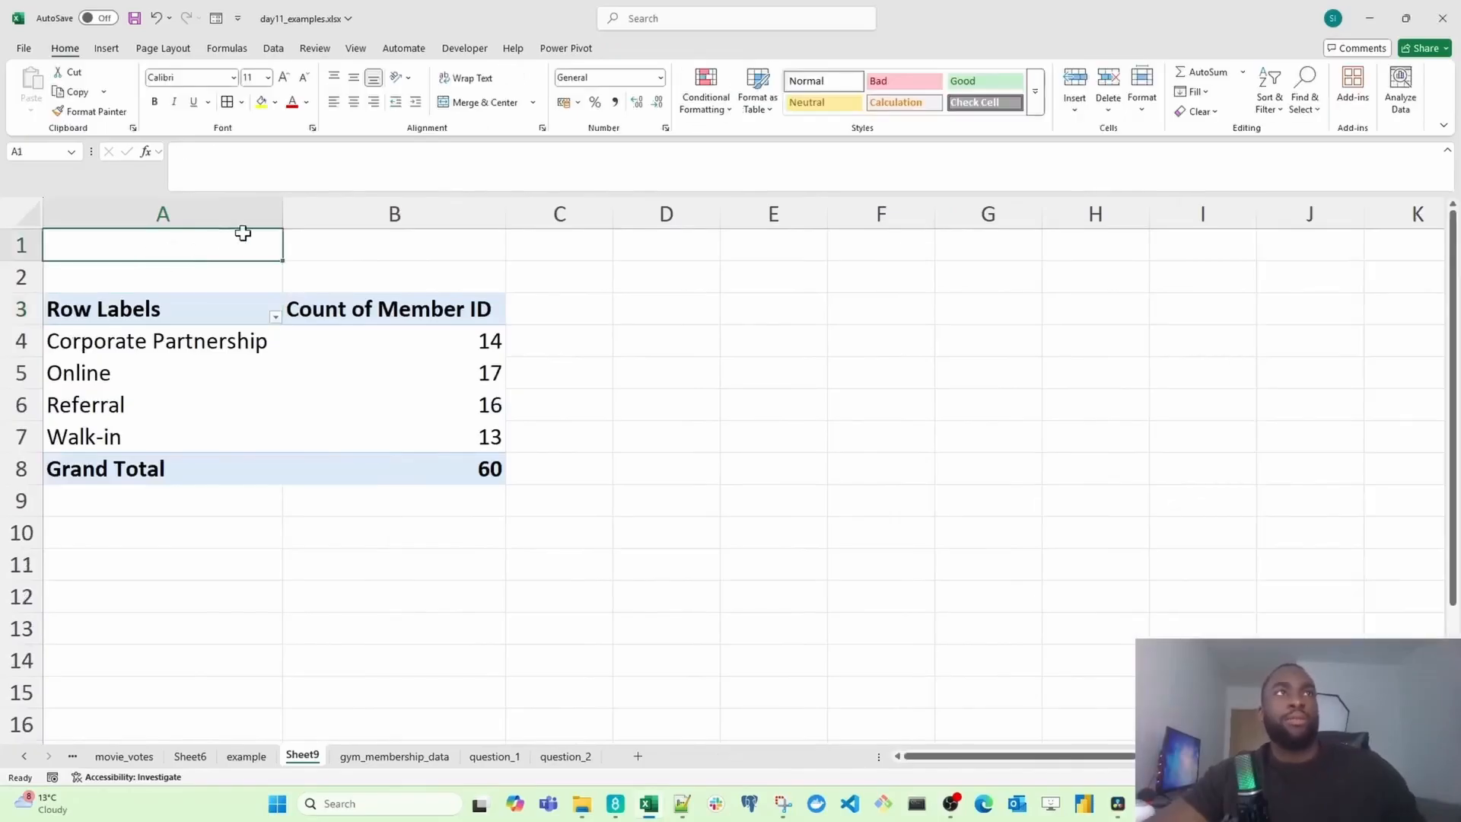
pyautogui.write('Which sign')
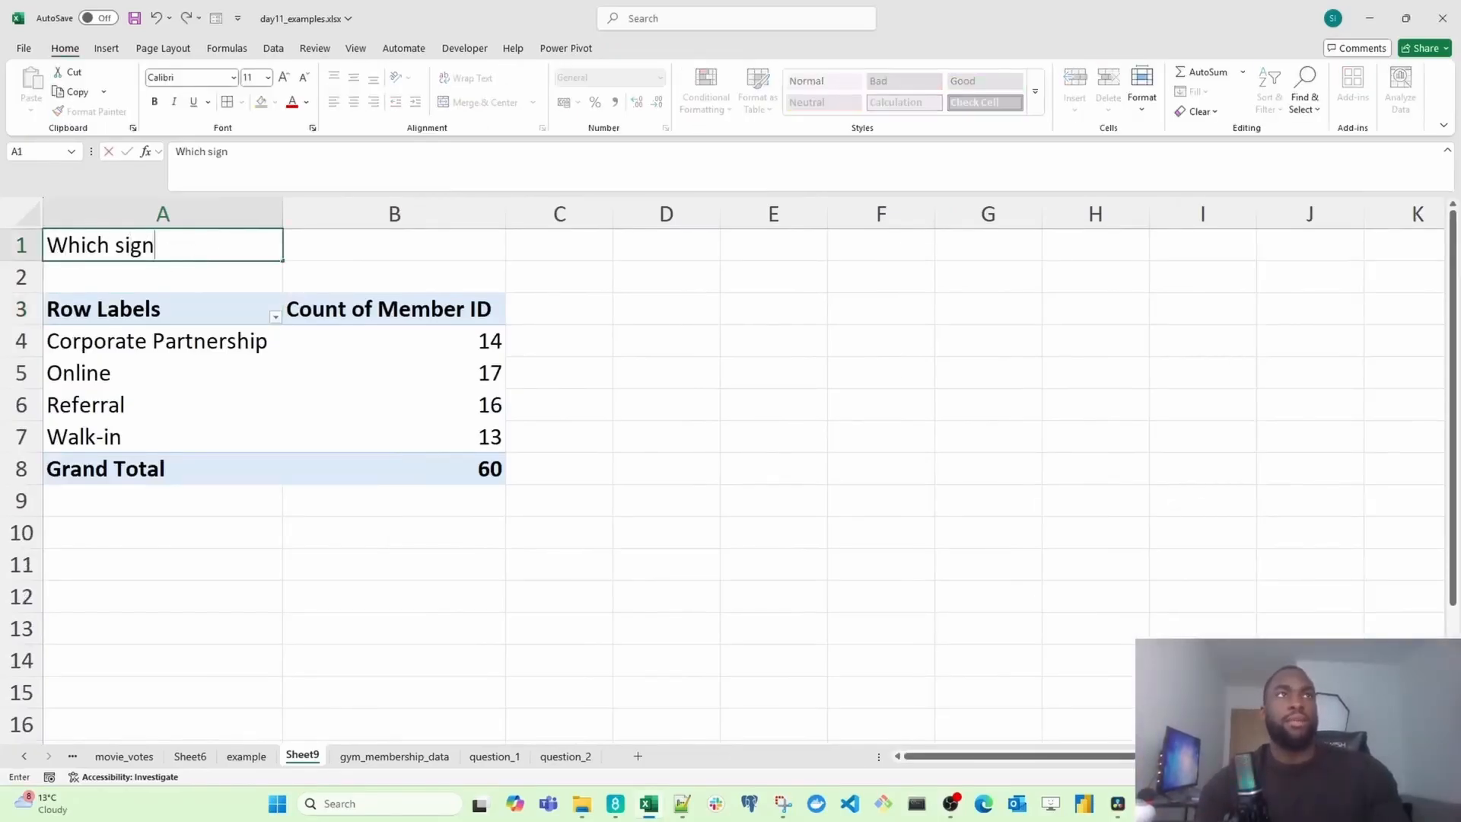
pyautogui.write('up sourc')
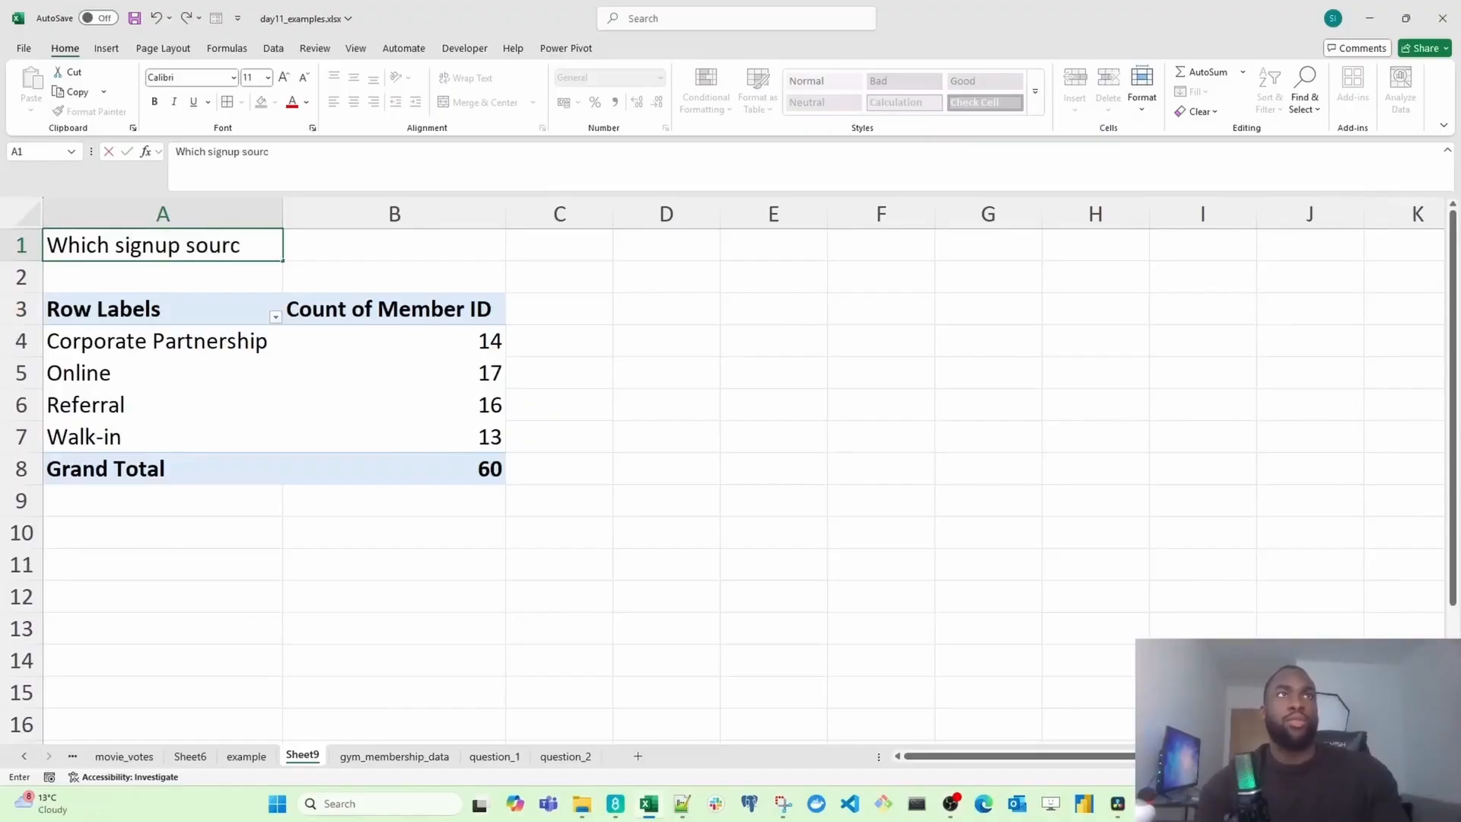
pyautogui.write('e is nr')
pyautogui.press('BackSpace')
pyautogui.press('BackSpace')
pyautogui.write('bring')
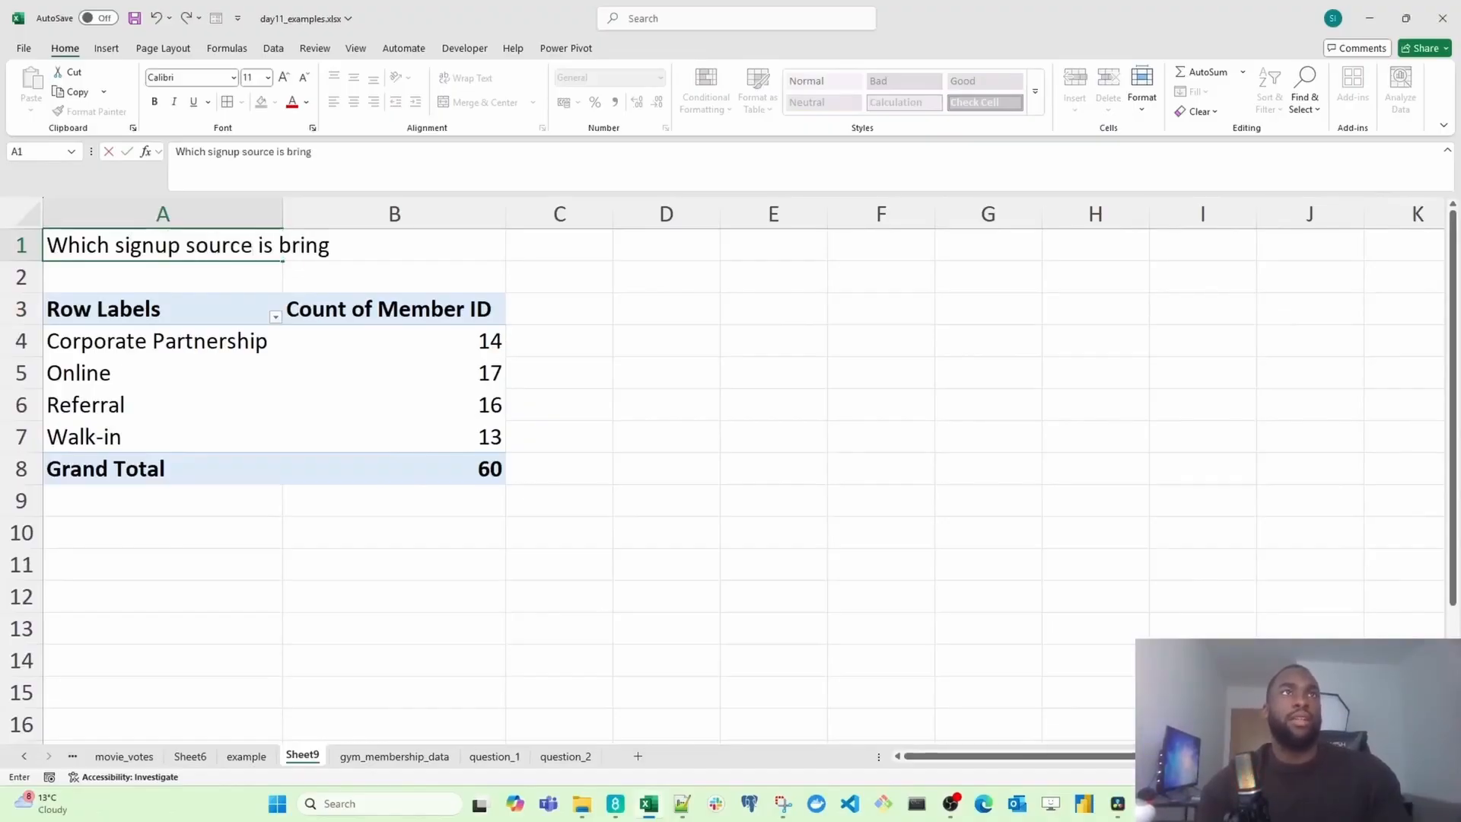
pyautogui.write(' in ting')
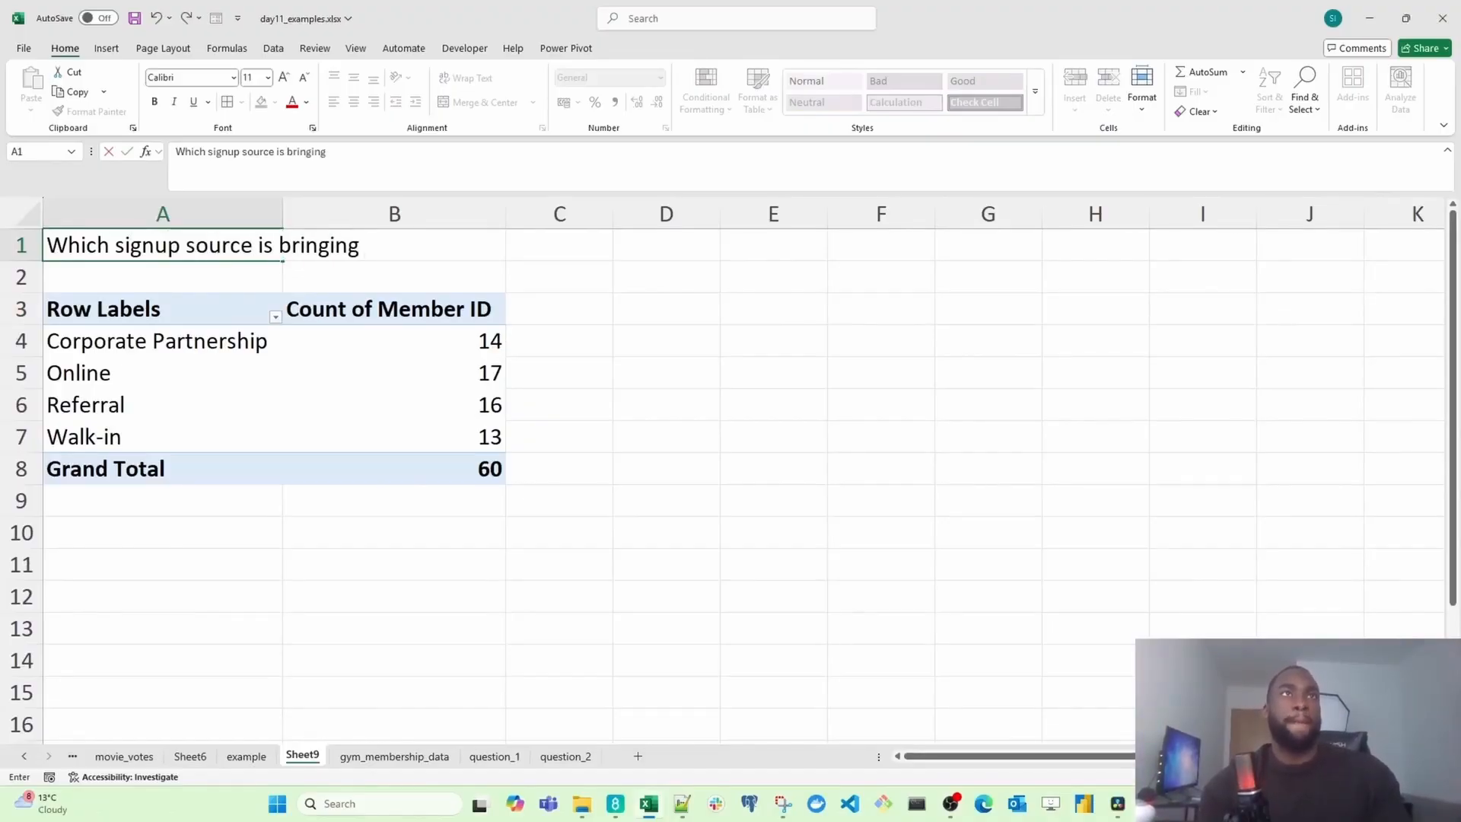
pyautogui.write(' in the most m')
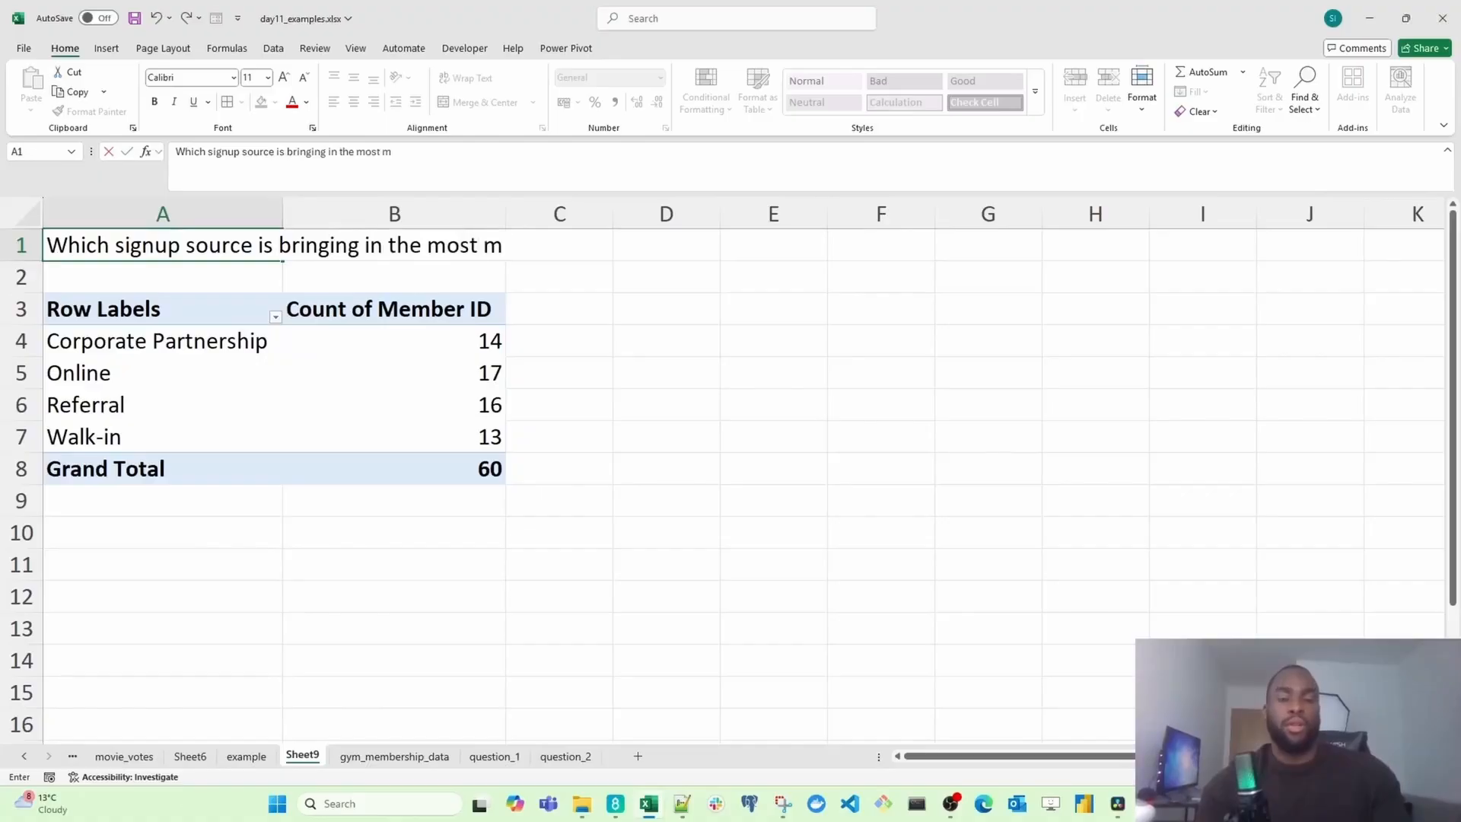
pyautogui.write('embers?')
pyautogui.press('Return')
# Step: Merge and center the title across columns A to C
pyautogui.press('Up')
pyautogui.hotkey('shift', 'Right')
pyautogui.hotkey('shift', 'Right')
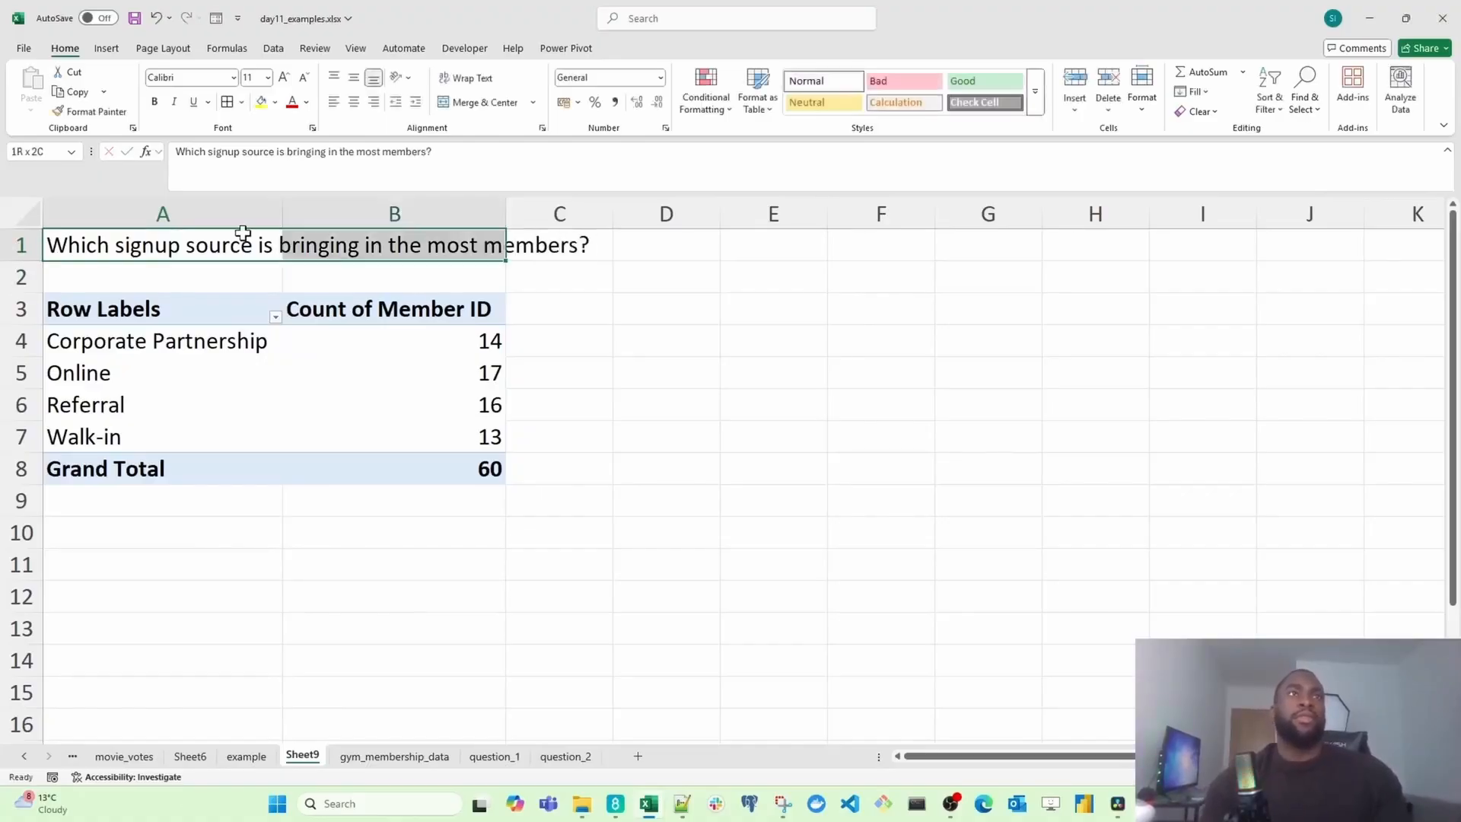
pyautogui.hotkey('alt', 'h')
pyautogui.press('m')
pyautogui.press('c')
pyautogui.press('Right')
pyautogui.press('Down')
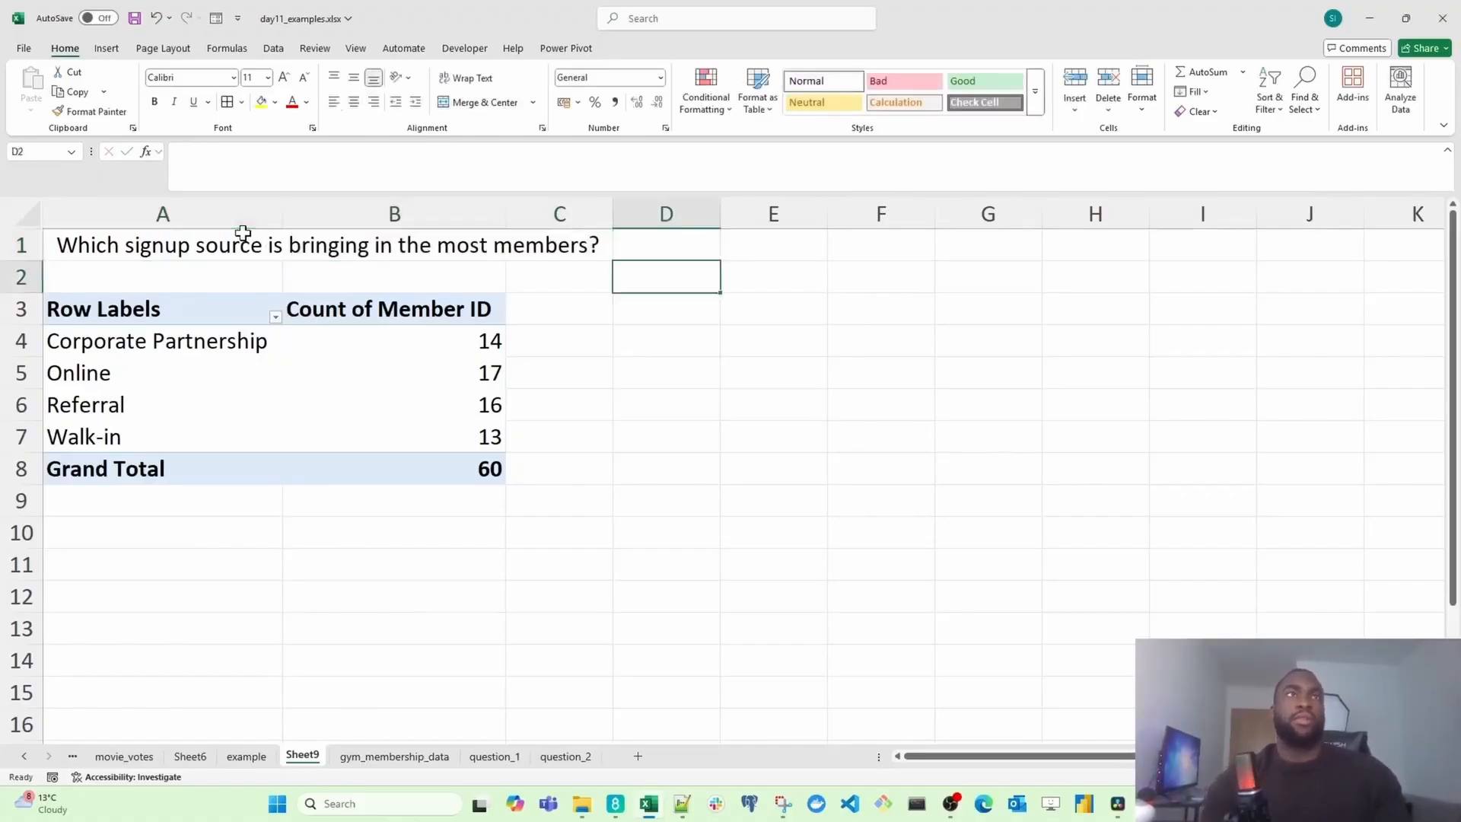
# Step: Sort the signup sources by member count from largest to smallest
pyautogui.click(248, 371)
pyautogui.click(395, 340)
pyautogui.rightClick(395, 339)
pyautogui.moveTo(456, 491)
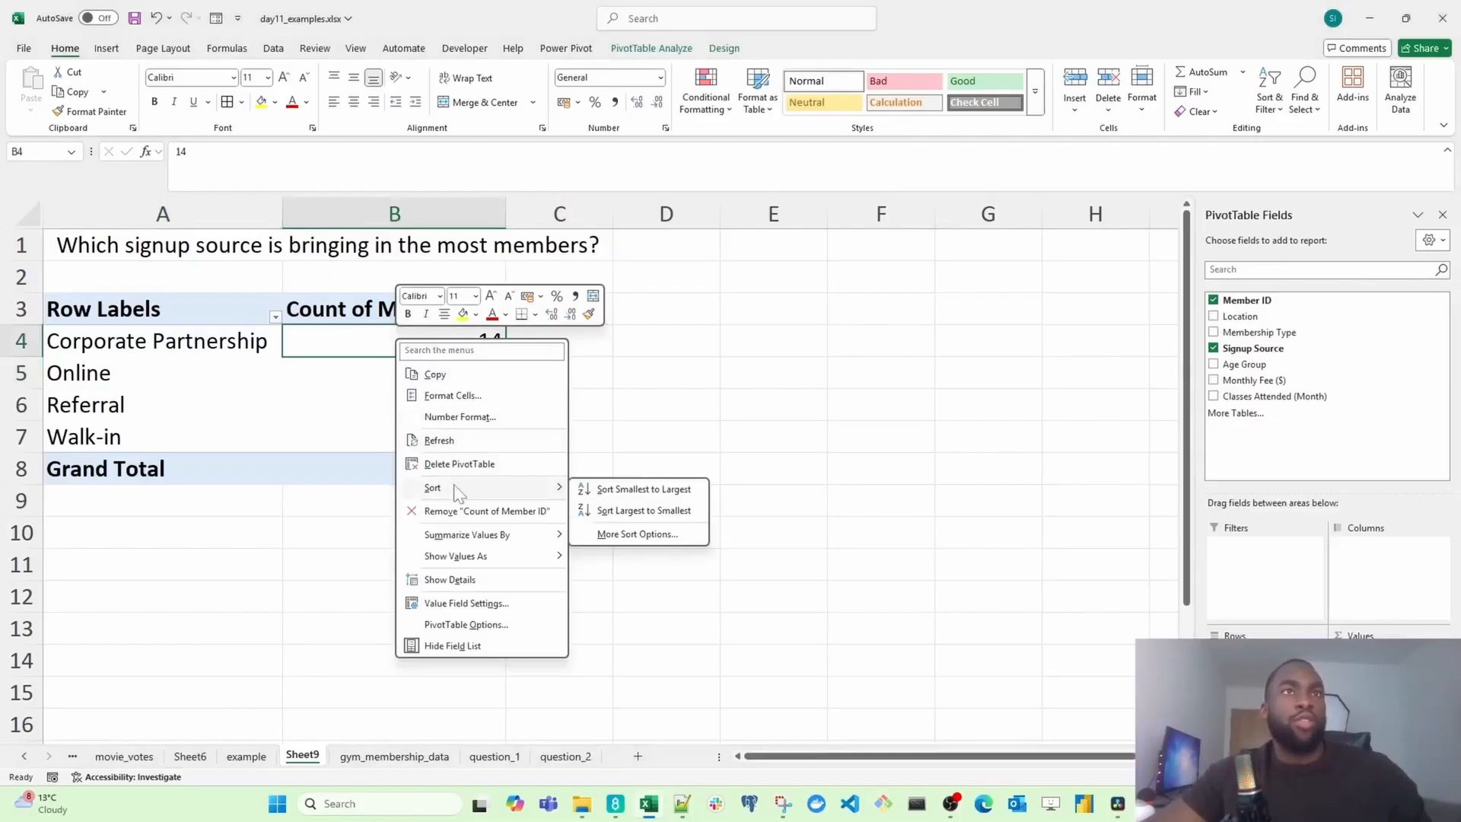
pyautogui.click(628, 508)
# Step: Apply the Good cell style to the Online row of the PivotTable
pyautogui.moveTo(152, 340); pyautogui.dragTo(337, 339)
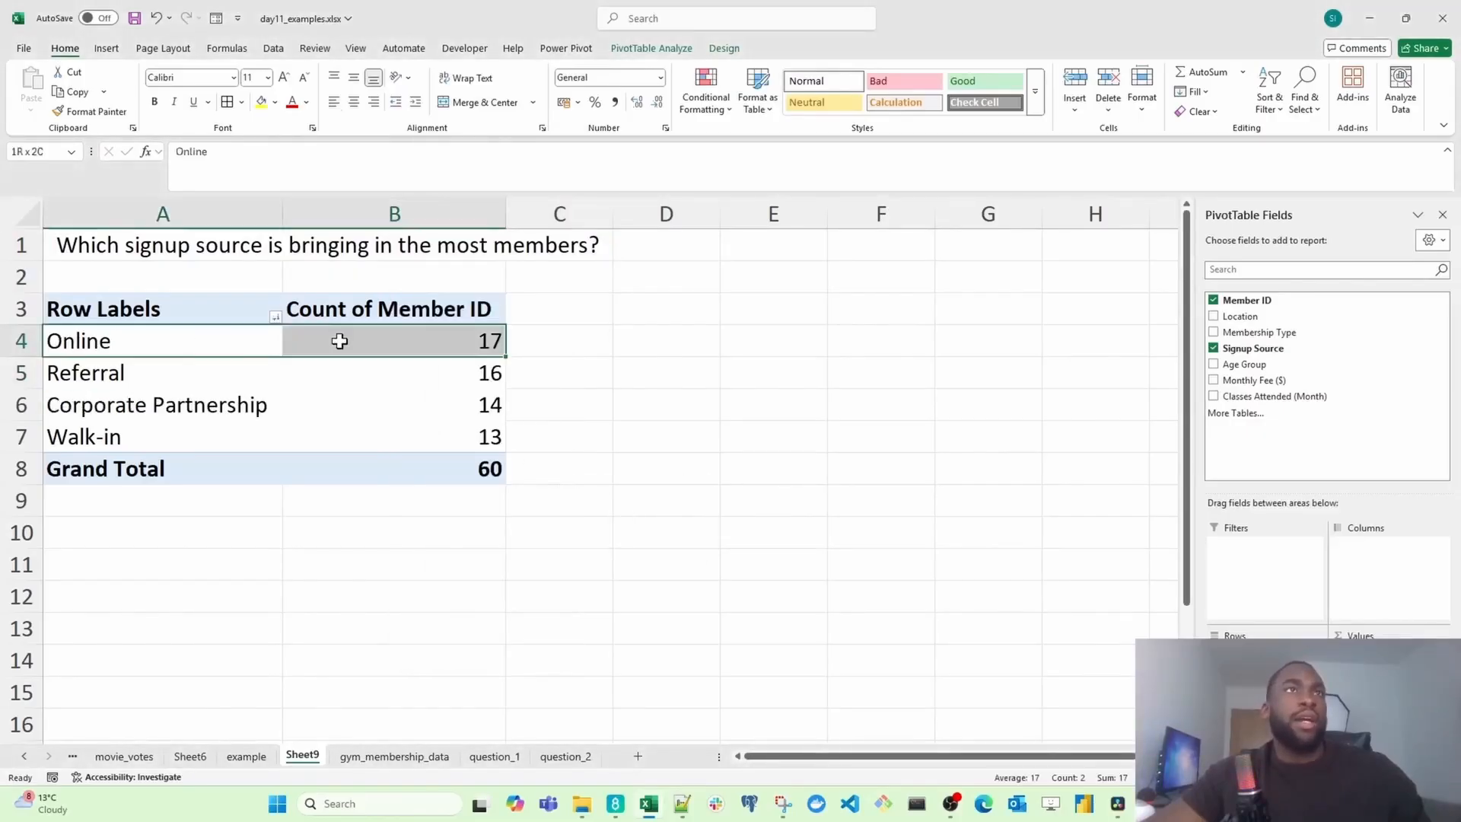
pyautogui.click(970, 90)
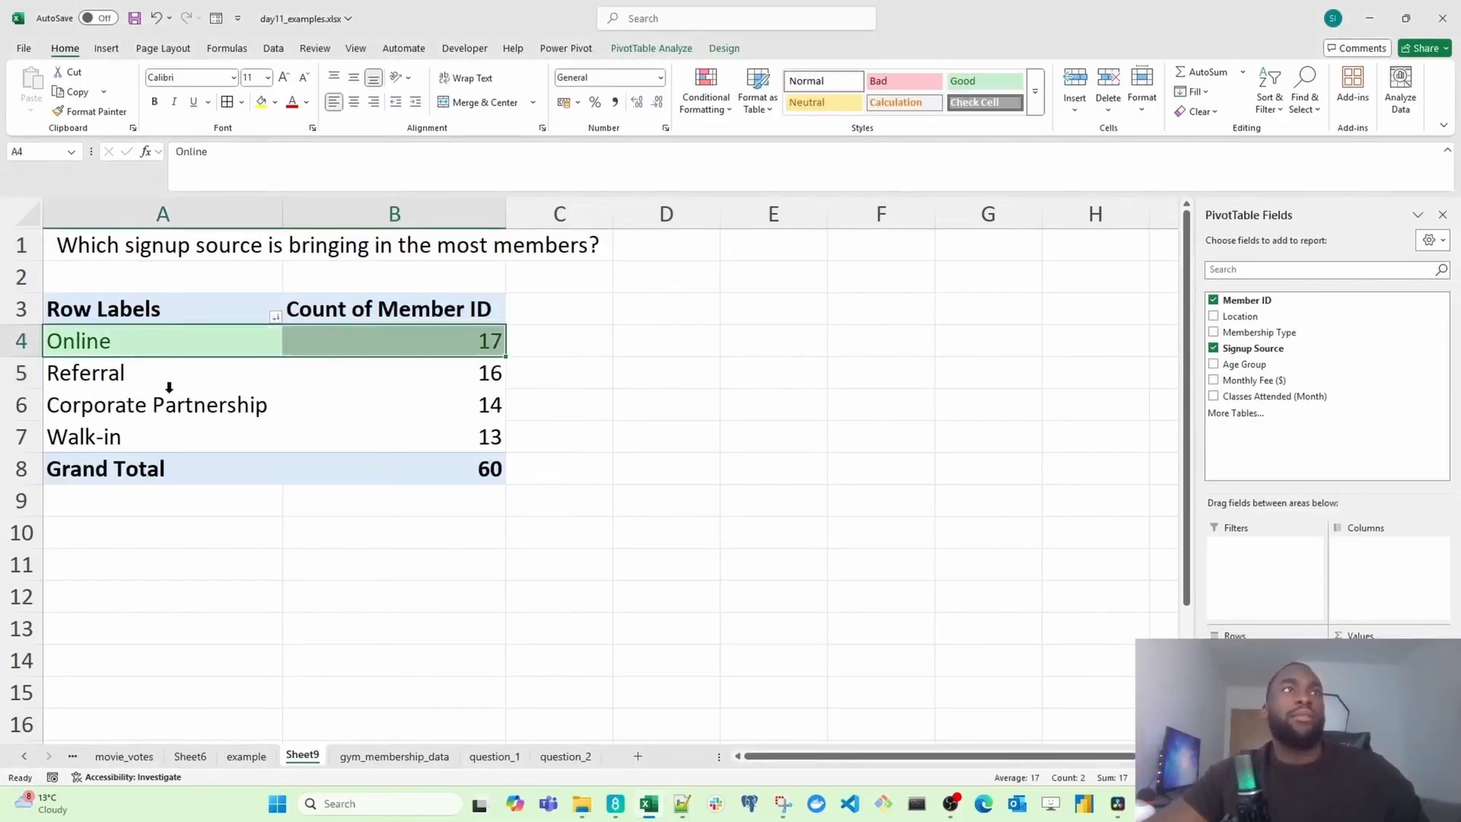
pyautogui.click(287, 376)
# Step: Apply the Neutral cell style to the Referral row of the PivotTable
pyautogui.moveTo(206, 345); pyautogui.dragTo(427, 350)
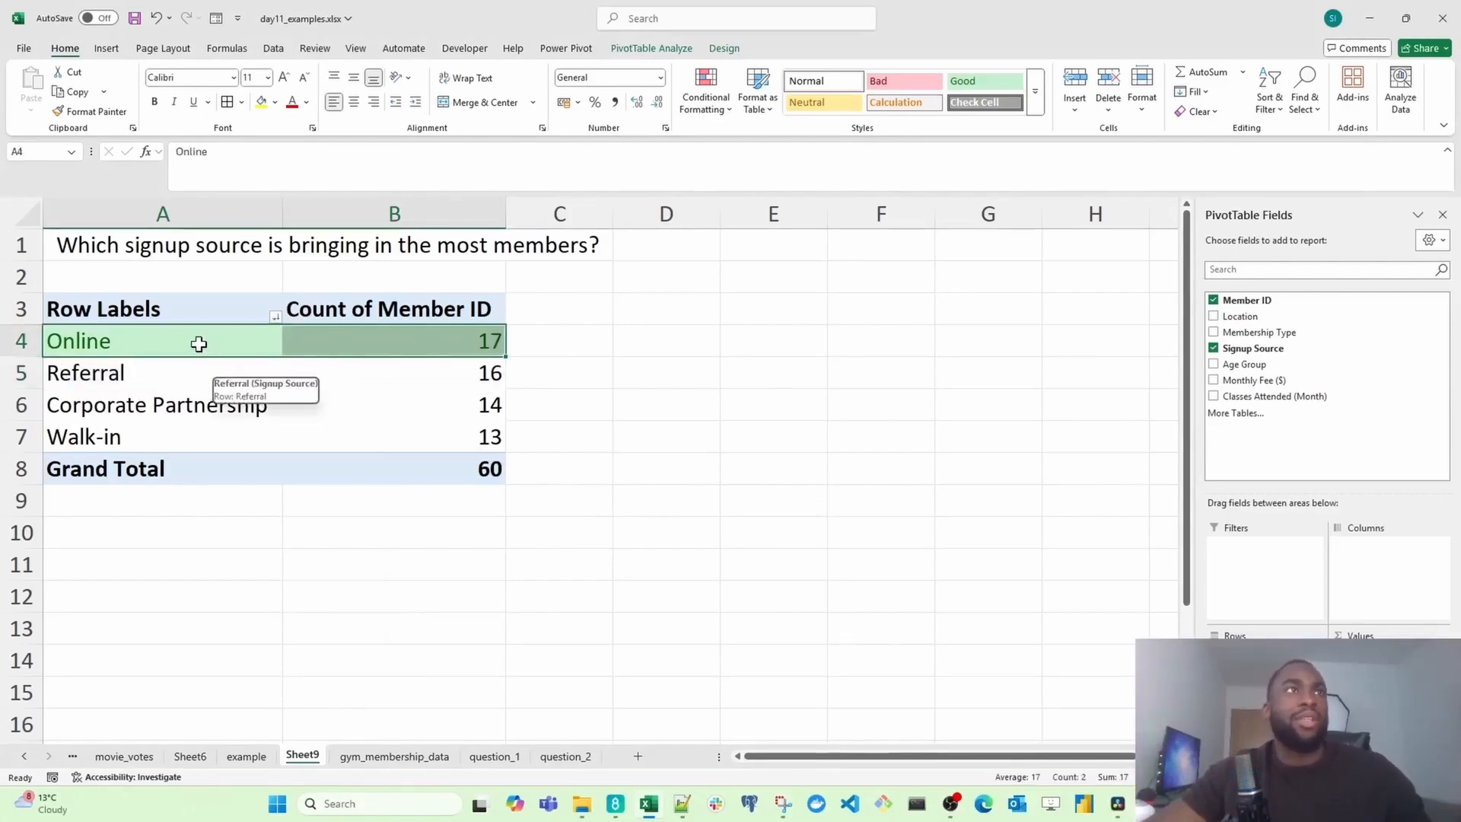
pyautogui.moveTo(195, 342); pyautogui.dragTo(370, 337)
pyautogui.moveTo(187, 377); pyautogui.dragTo(349, 373)
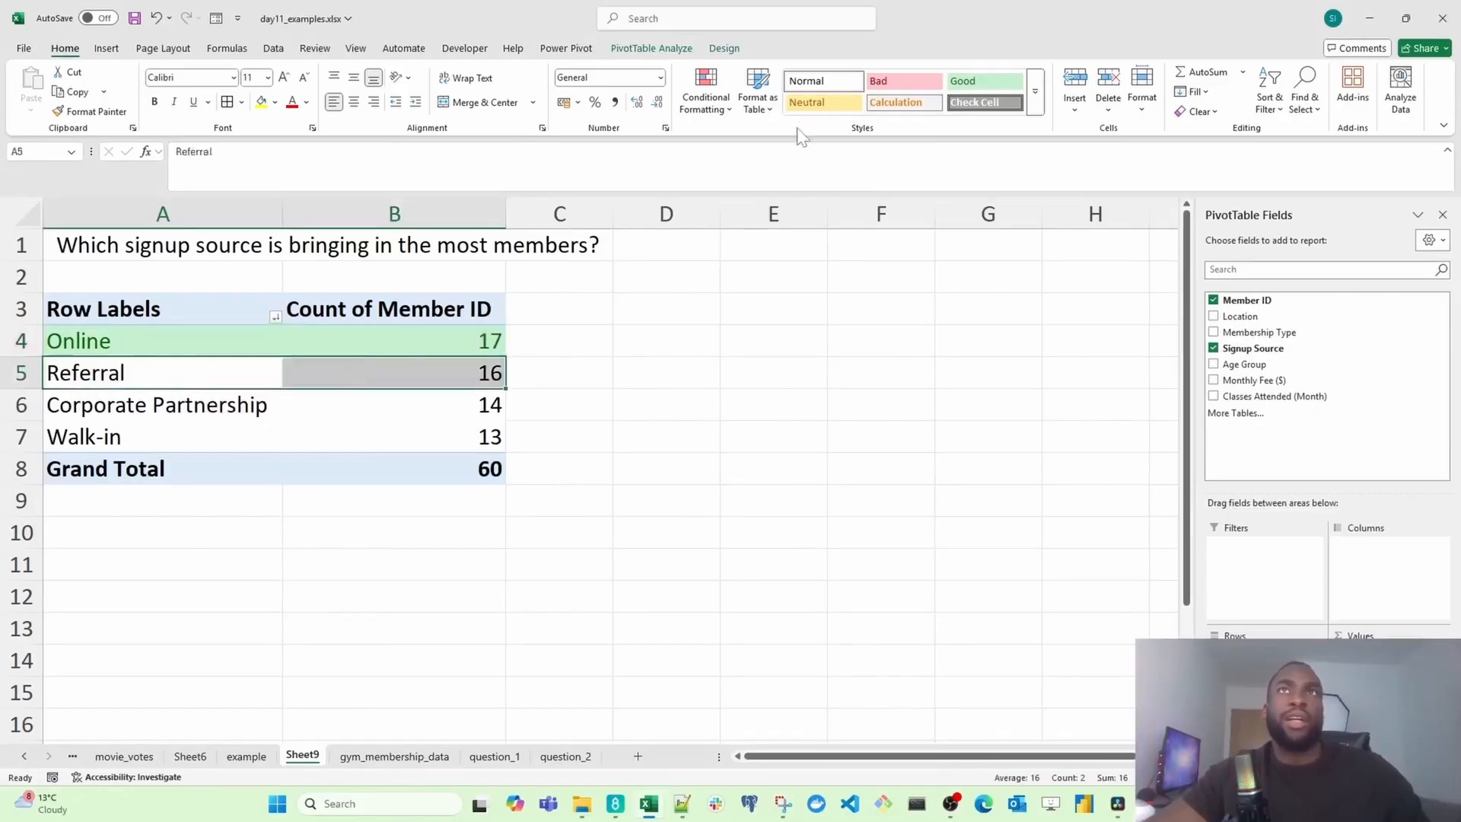
pyautogui.click(824, 102)
# Step: Rename the sheet as question_3 and move it after question_2 in the sheet order
pyautogui.moveTo(228, 342); pyautogui.dragTo(341, 342)
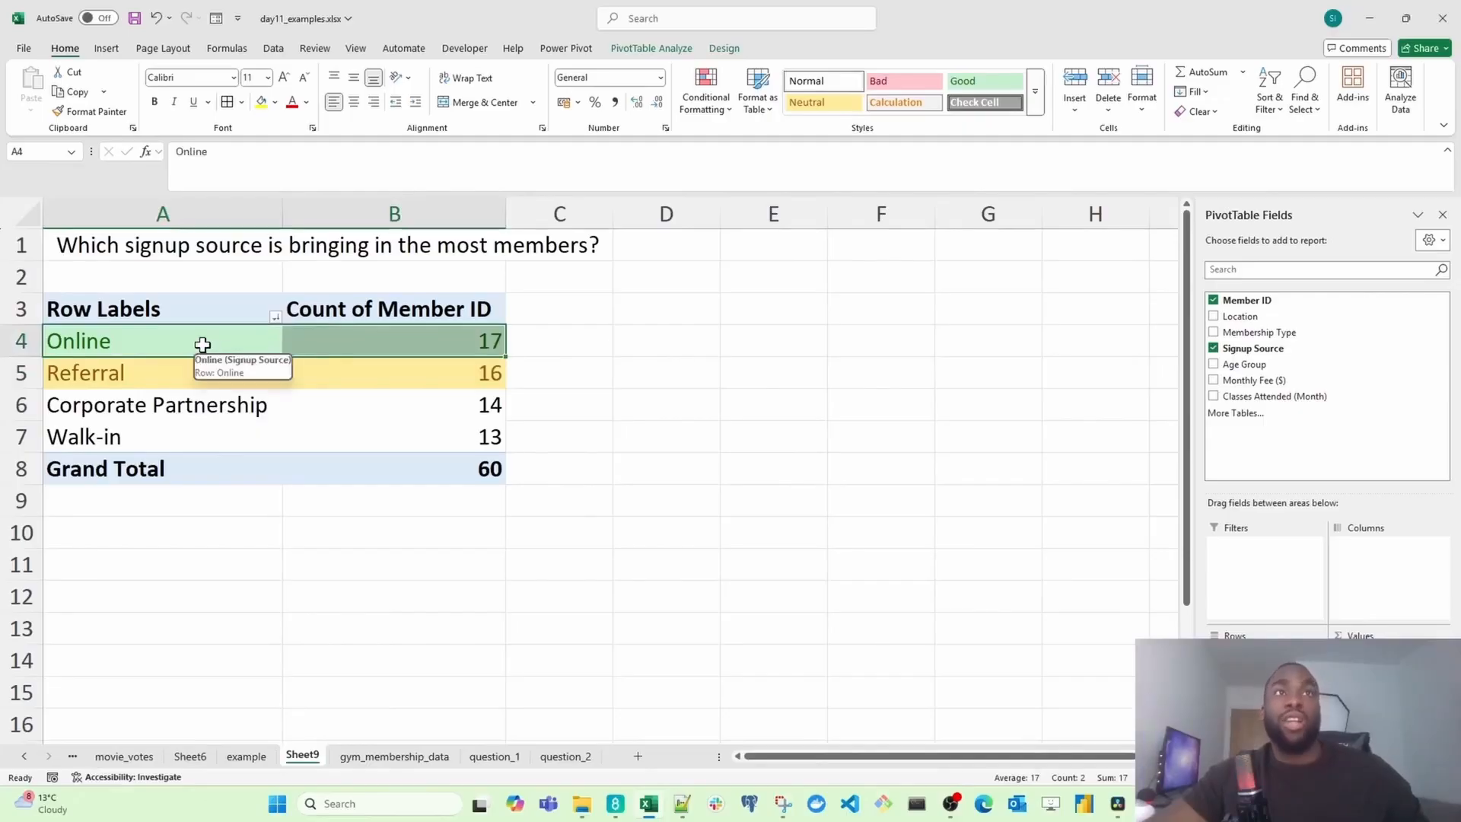
pyautogui.doubleClick(302, 755)
pyautogui.write('quest')
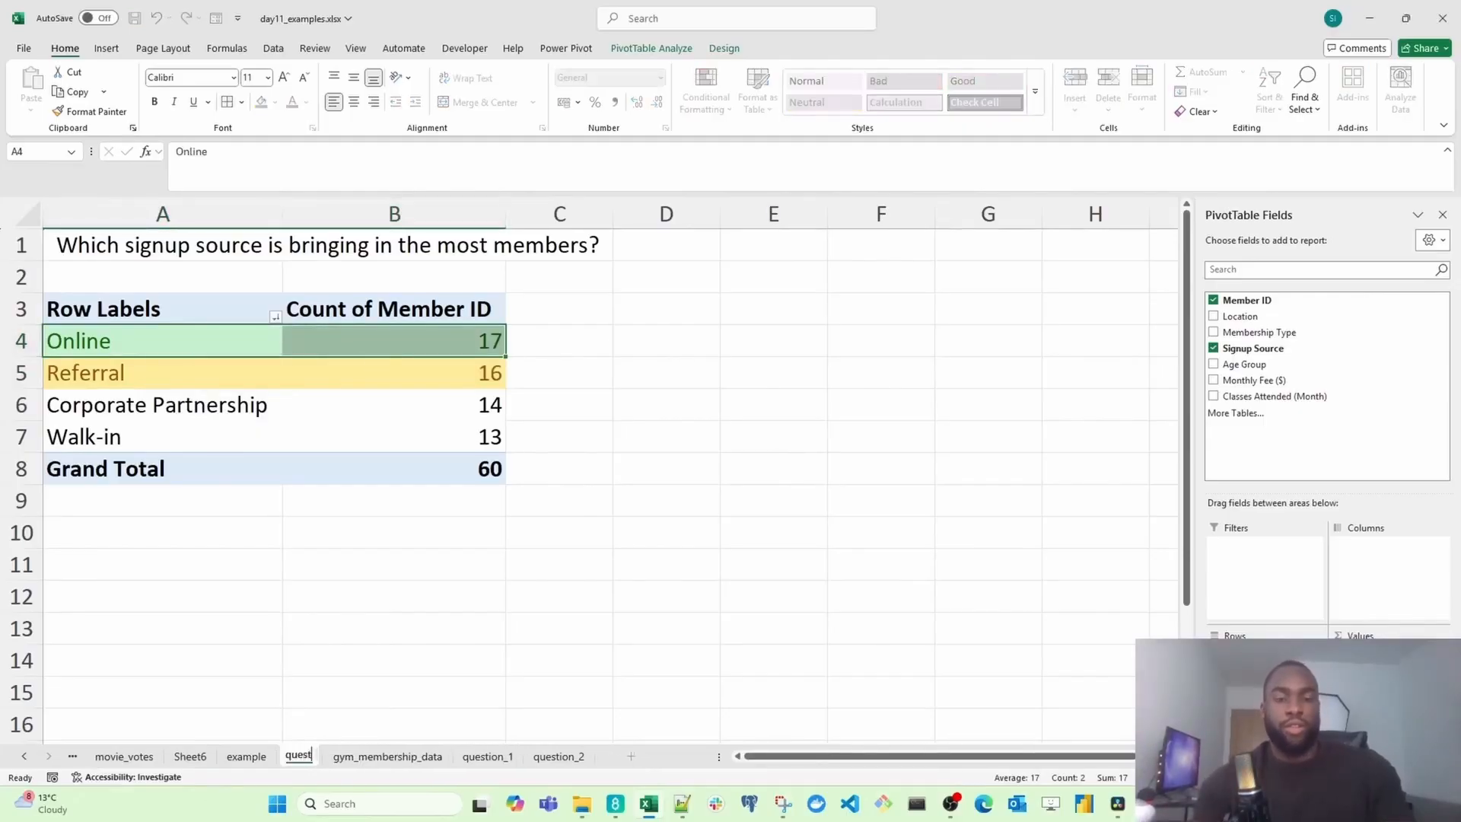
pyautogui.write('ion_3')
pyautogui.press('Return')
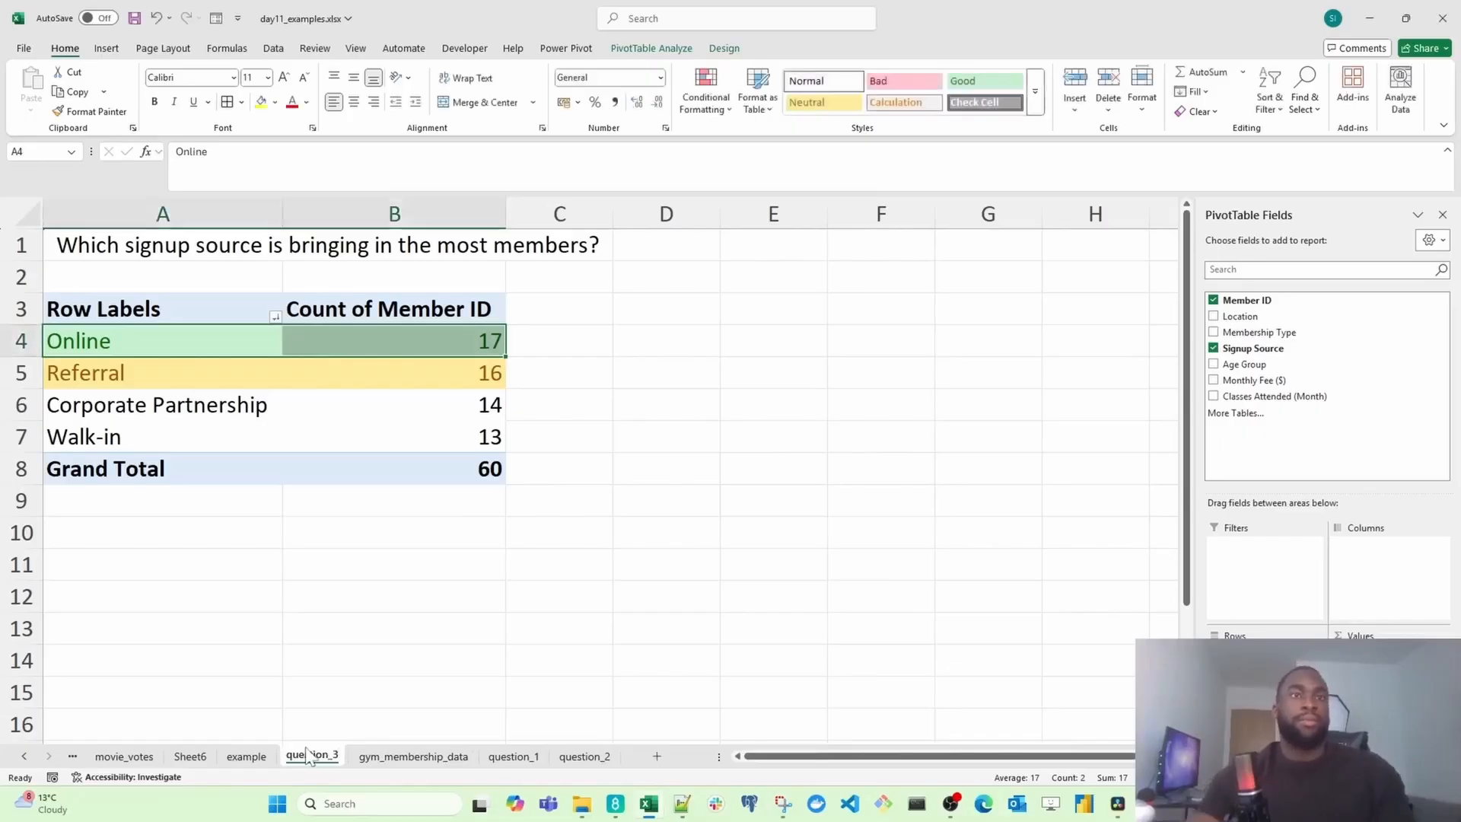
pyautogui.moveTo(524, 792); pyautogui.dragTo(623, 757)
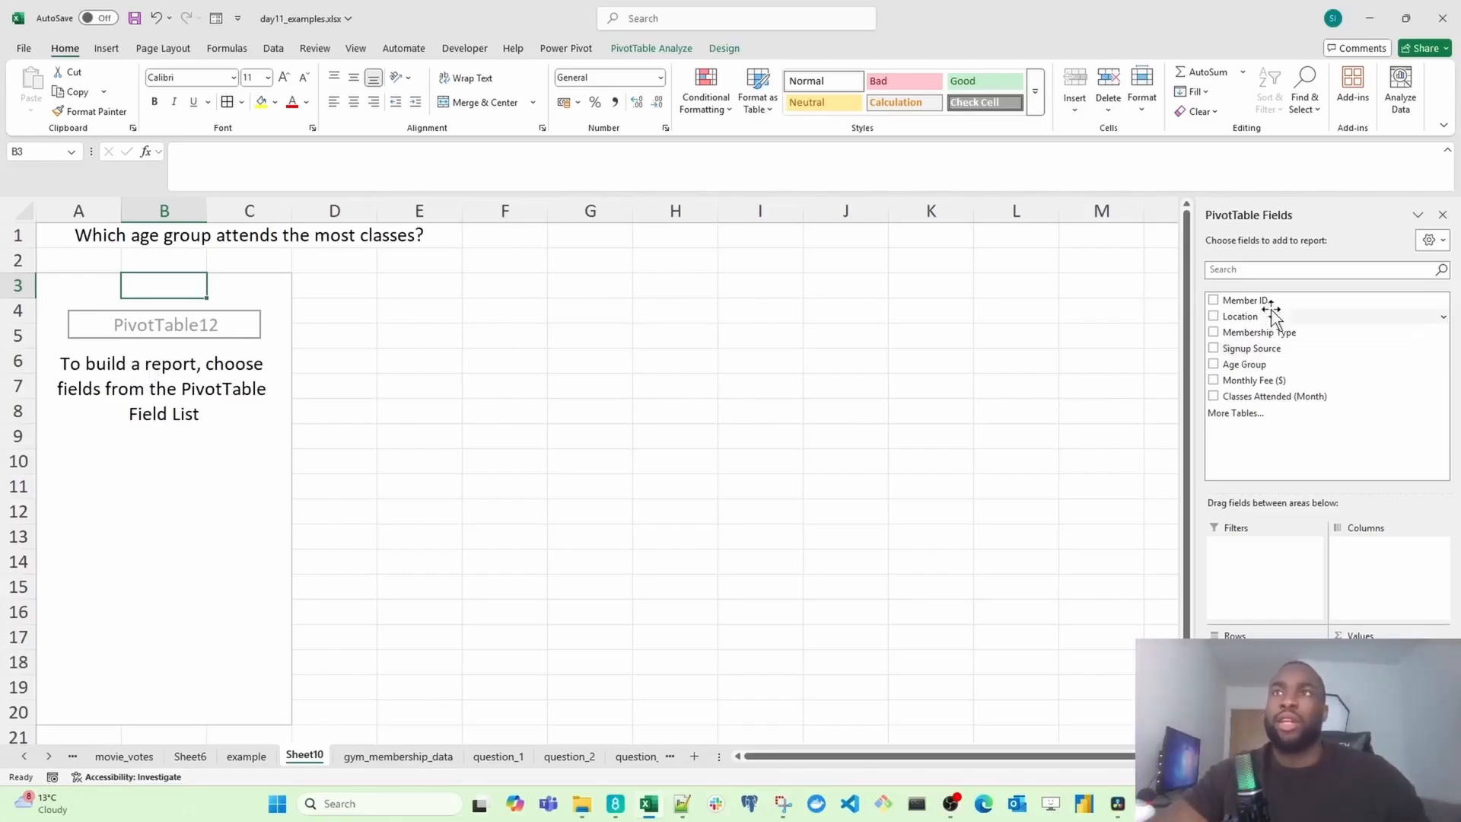
# Step: Add Age Group as the row field and Classes Attended (Month) as the summed value of the new PivotTable
pyautogui.moveTo(1264, 365); pyautogui.dragTo(1255, 478)
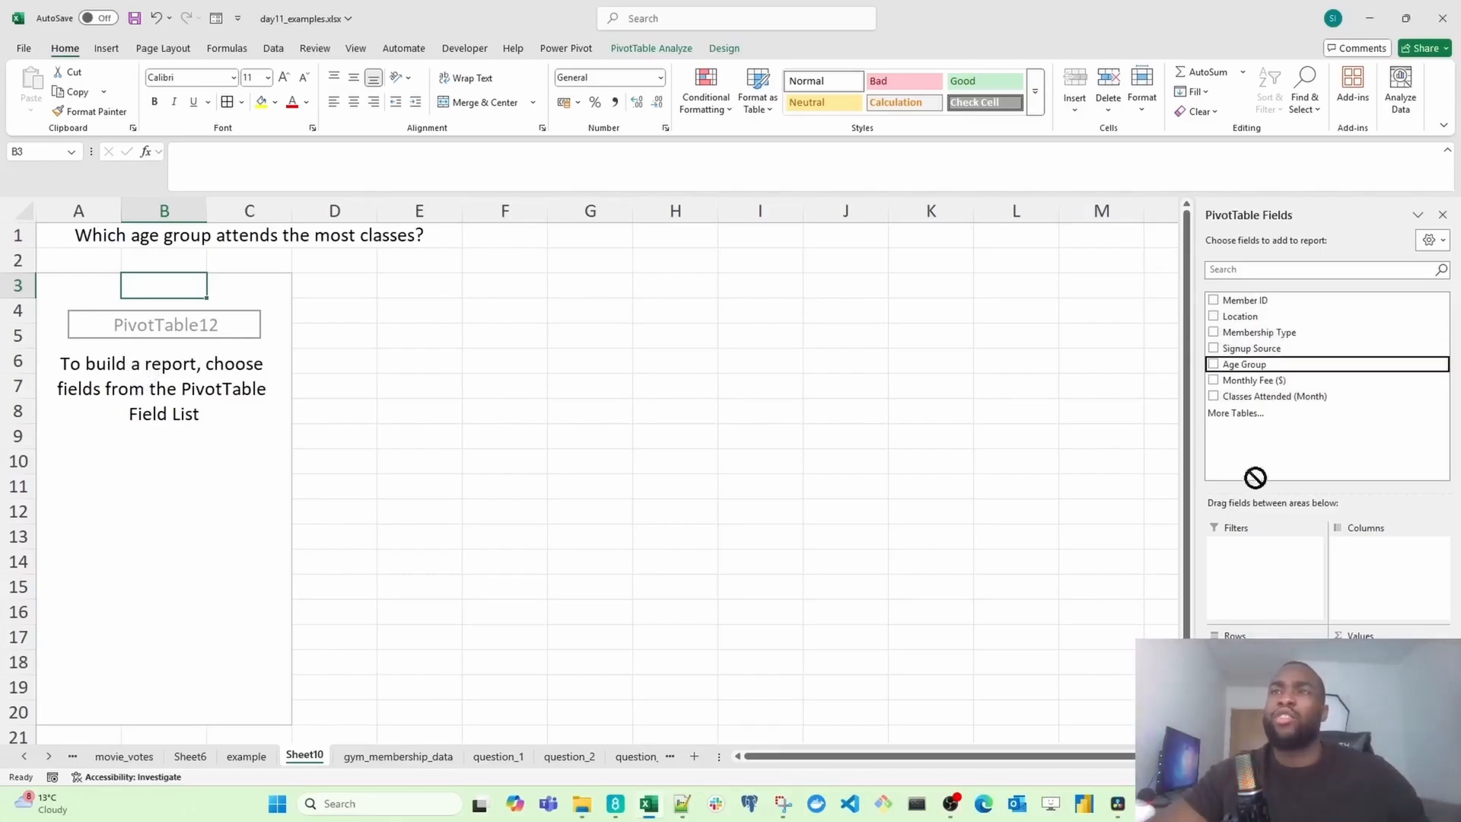
pyautogui.moveTo(1258, 670); pyautogui.dragTo(1259, 685)
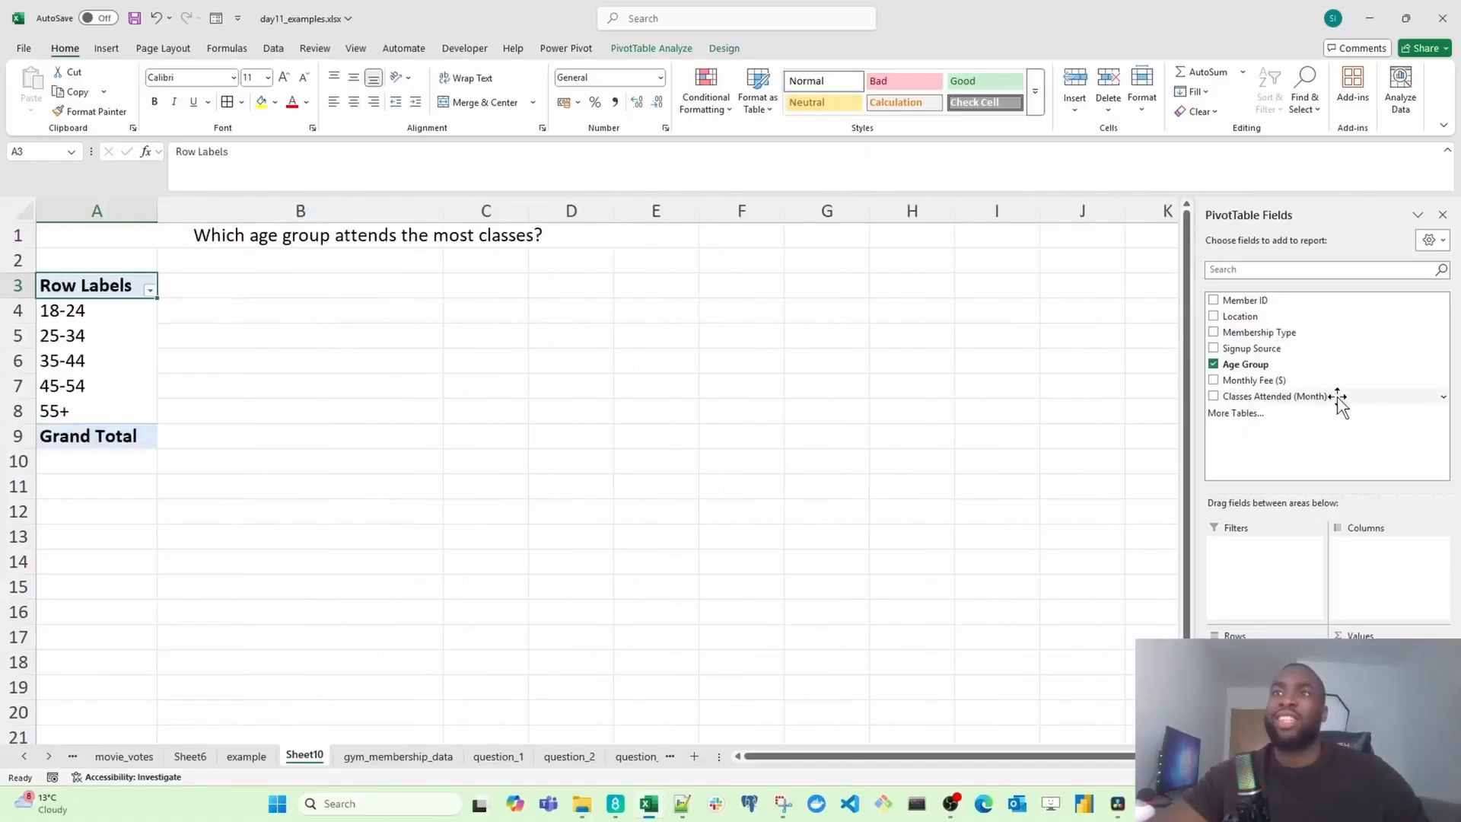
pyautogui.moveTo(1338, 400); pyautogui.dragTo(1347, 535)
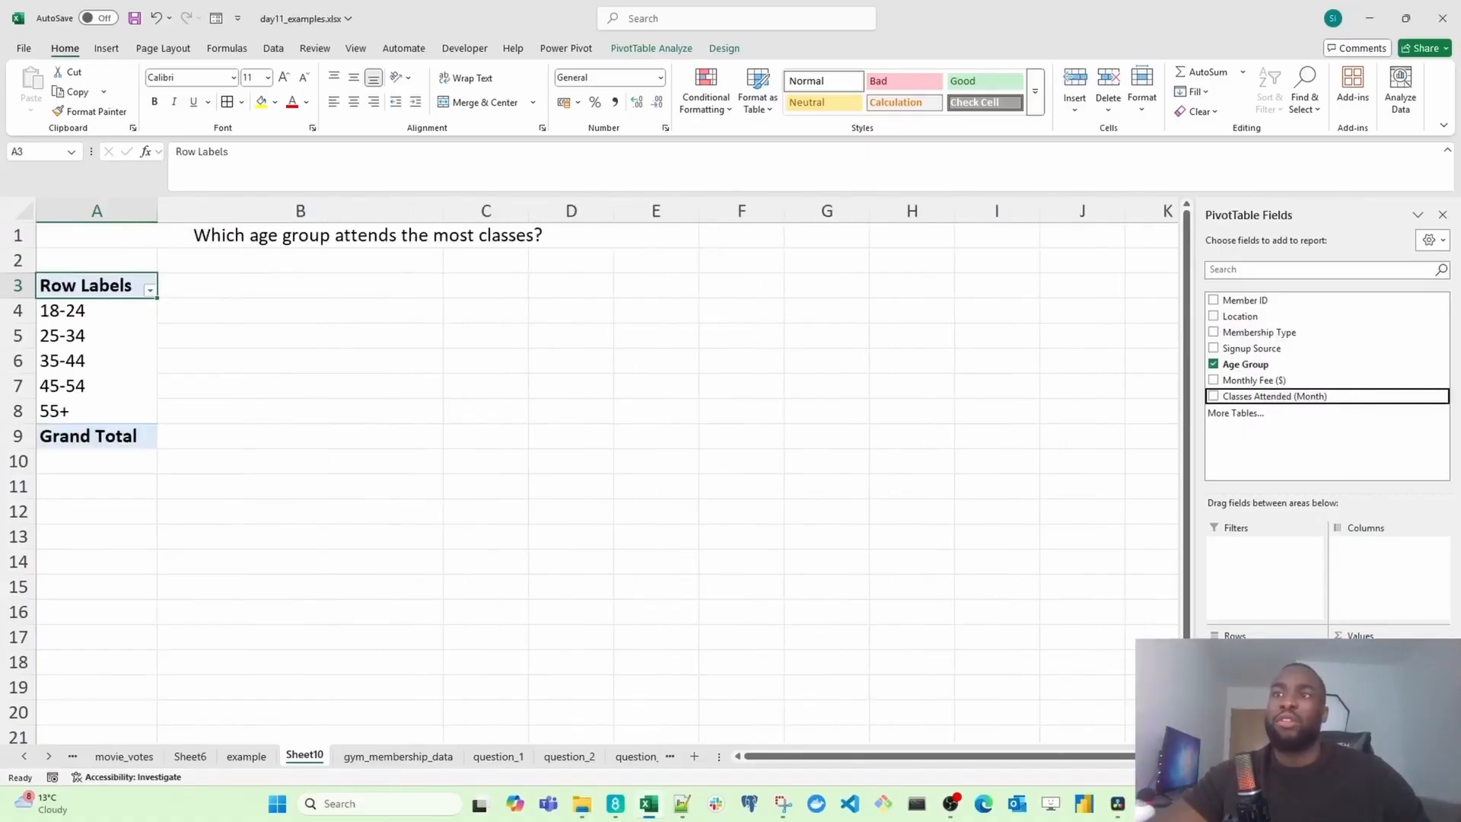
pyautogui.moveTo(1355, 651); pyautogui.dragTo(1359, 656)
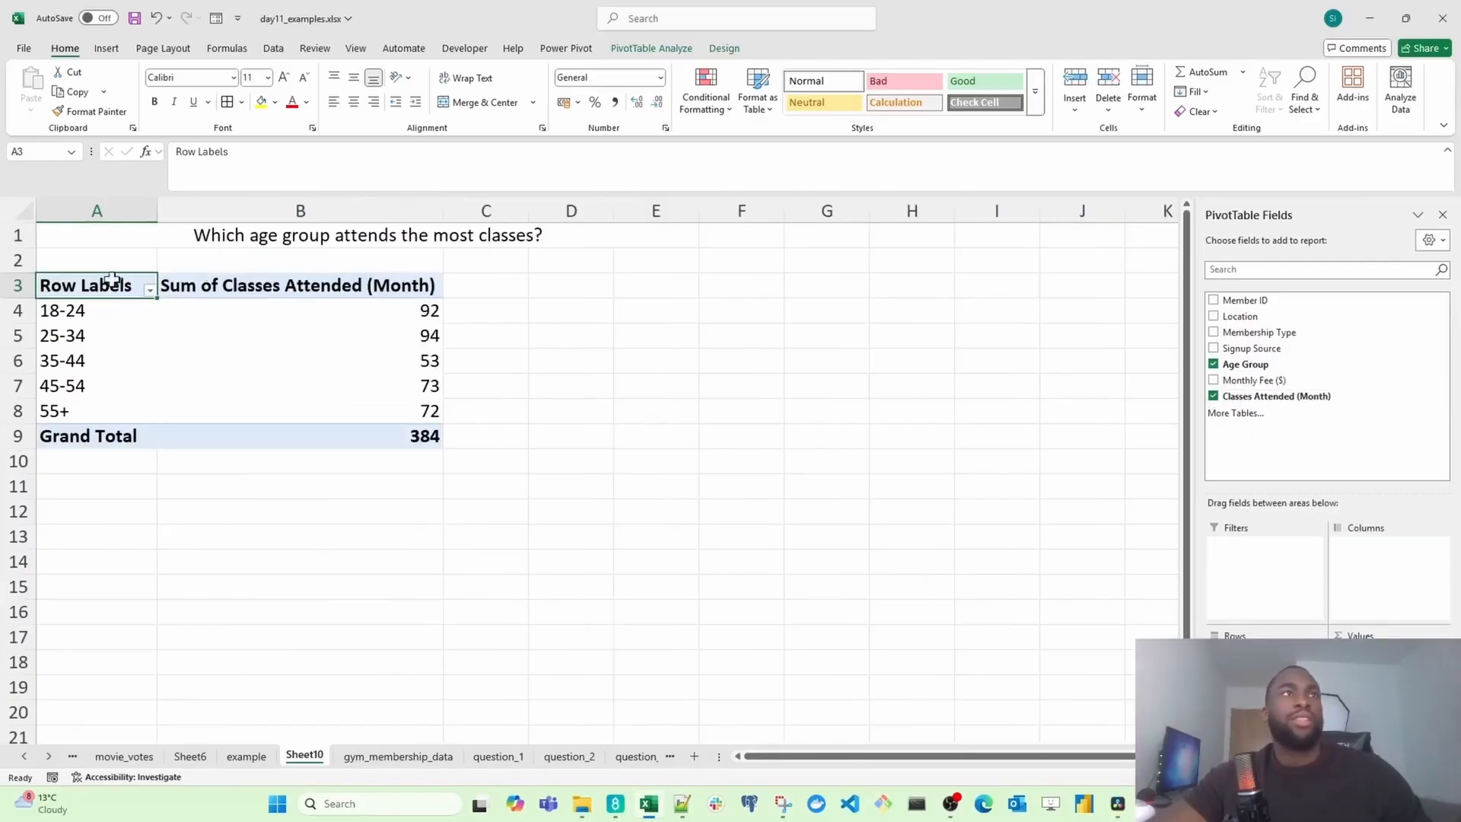
# Step: Sort the age groups by classes attended from largest to smallest
pyautogui.moveTo(97, 312); pyautogui.dragTo(171, 312)
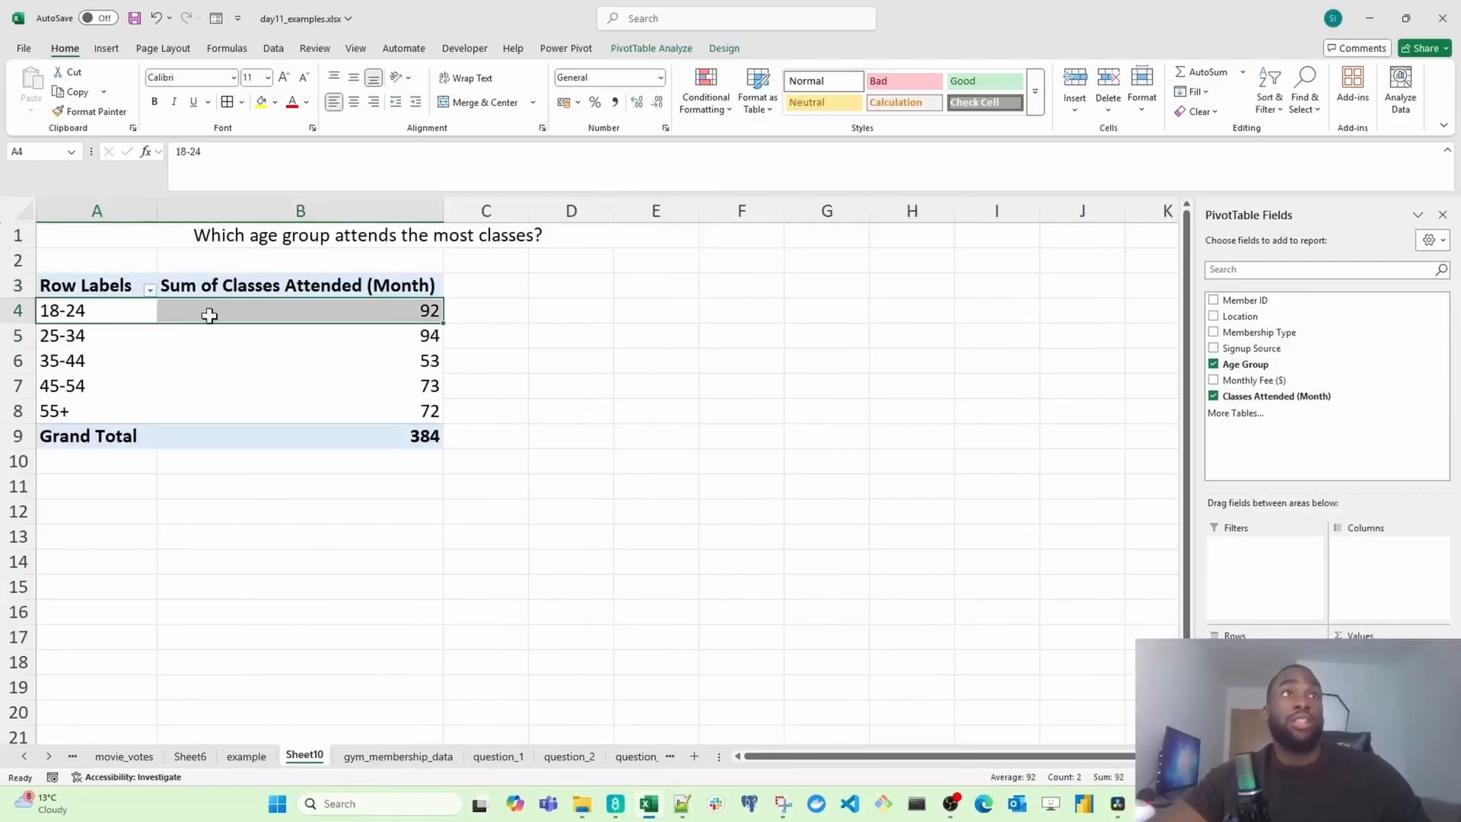
pyautogui.click(332, 310)
pyautogui.rightClick(331, 310)
pyautogui.moveTo(396, 461)
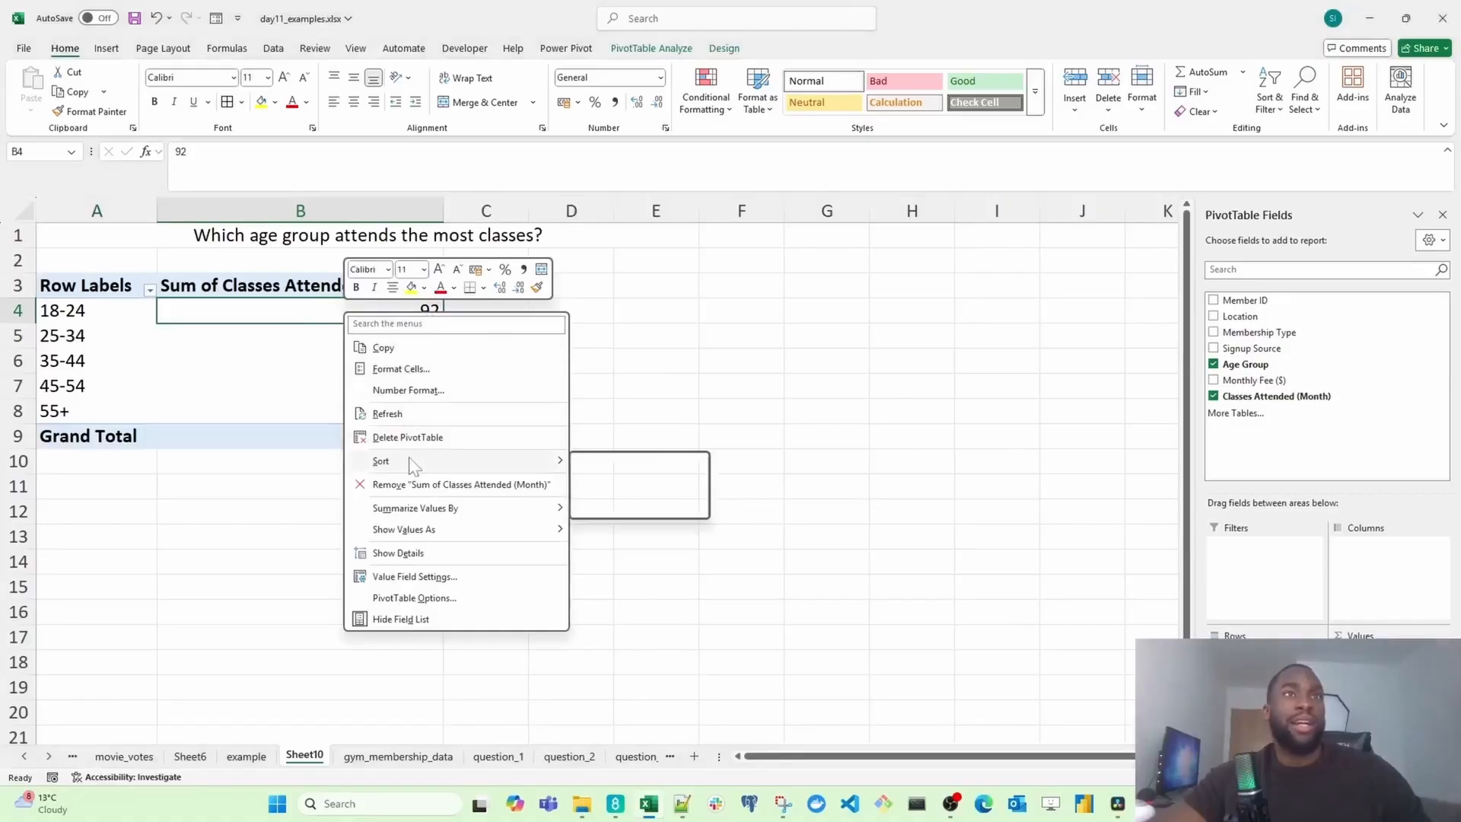
pyautogui.click(646, 485)
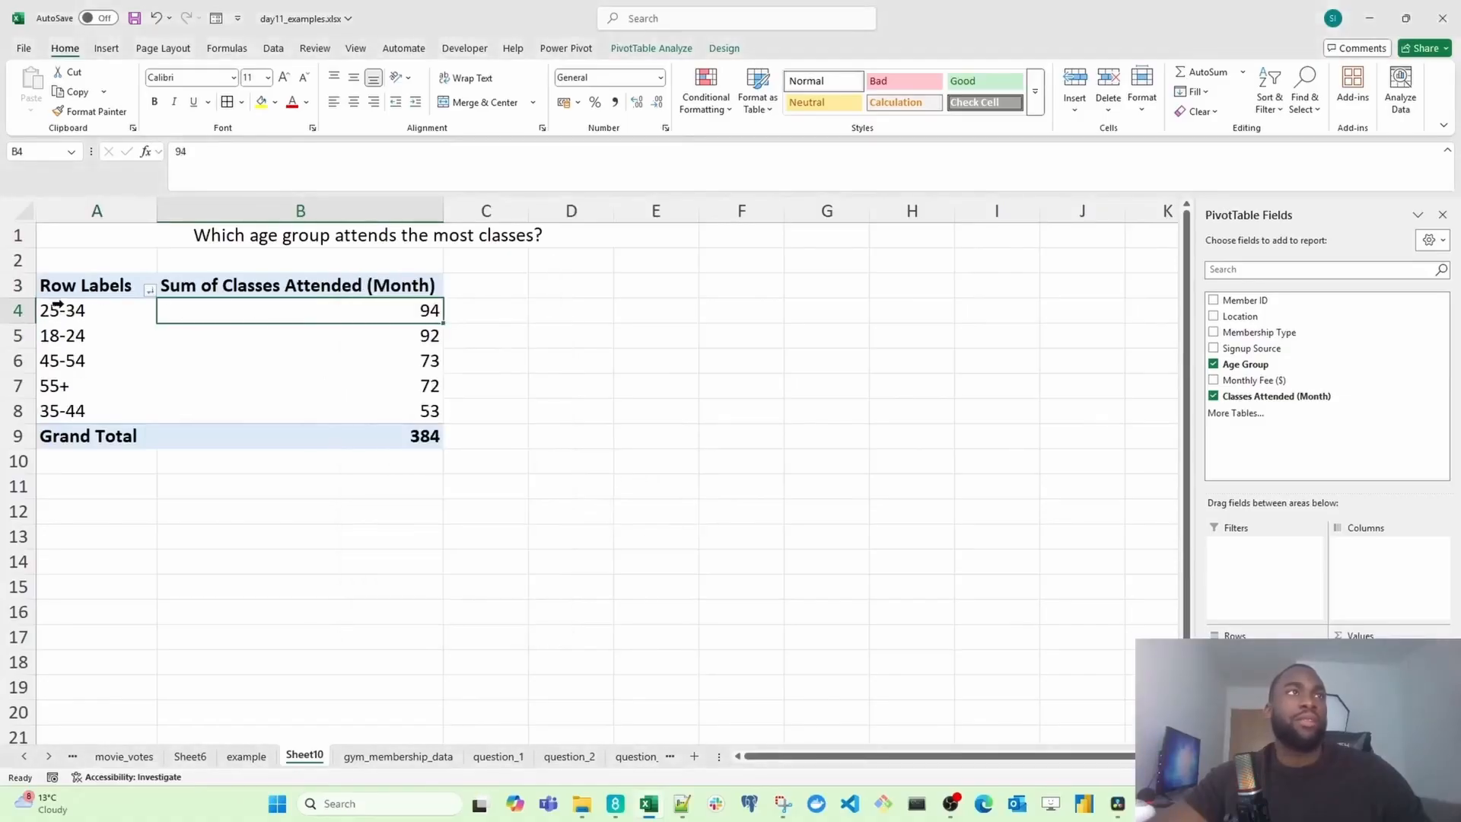
# Step: Apply the Good cell style to the 25-34 row of the PivotTable
pyautogui.moveTo(58, 304); pyautogui.dragTo(284, 311)
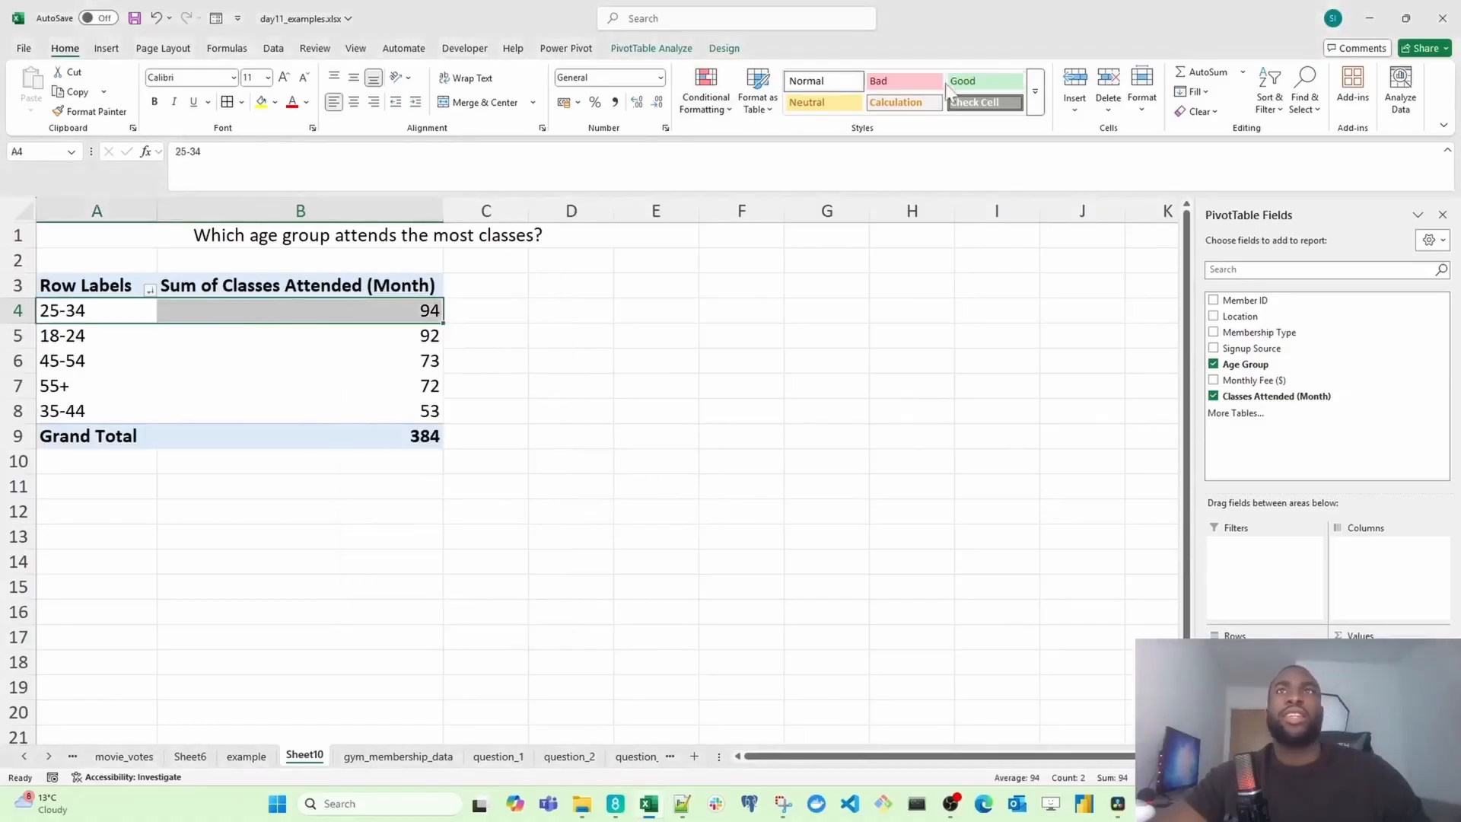
pyautogui.click(982, 80)
pyautogui.scroll(2, 251, 438)
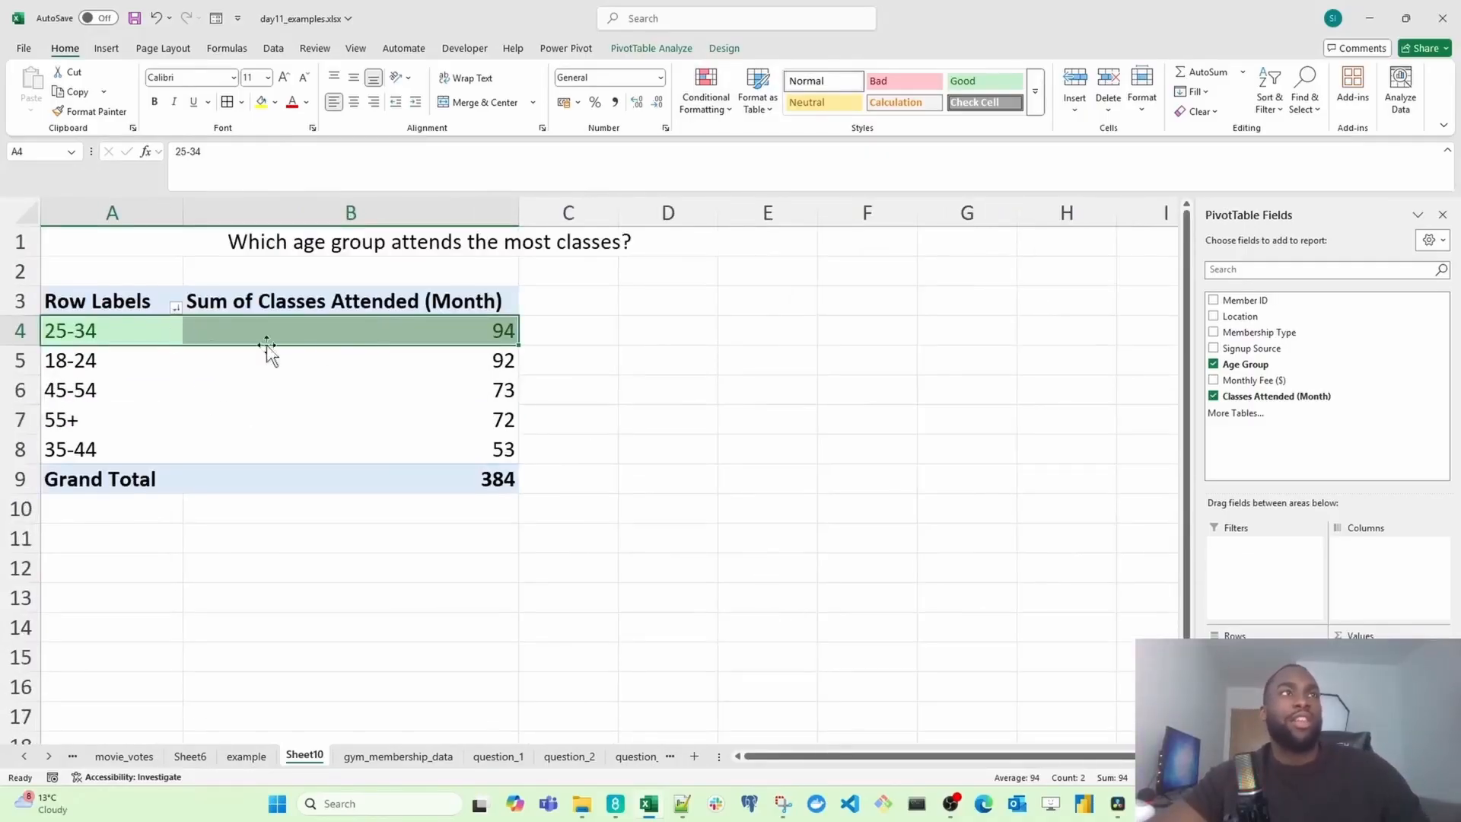
# Step: Apply the Neutral cell style to the 18-24 row of the PivotTable
pyautogui.moveTo(91, 356); pyautogui.dragTo(365, 364)
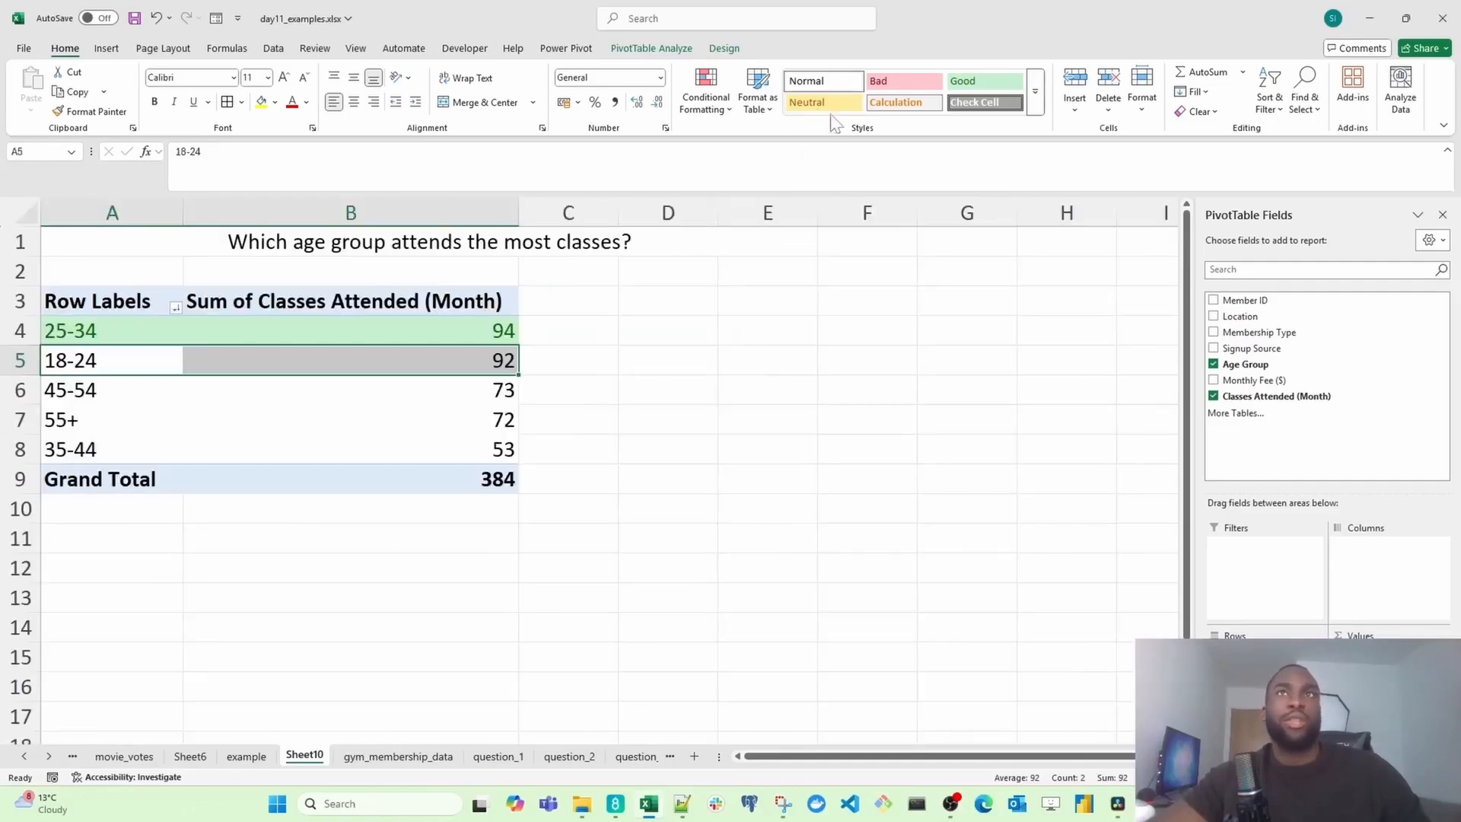
pyautogui.click(813, 103)
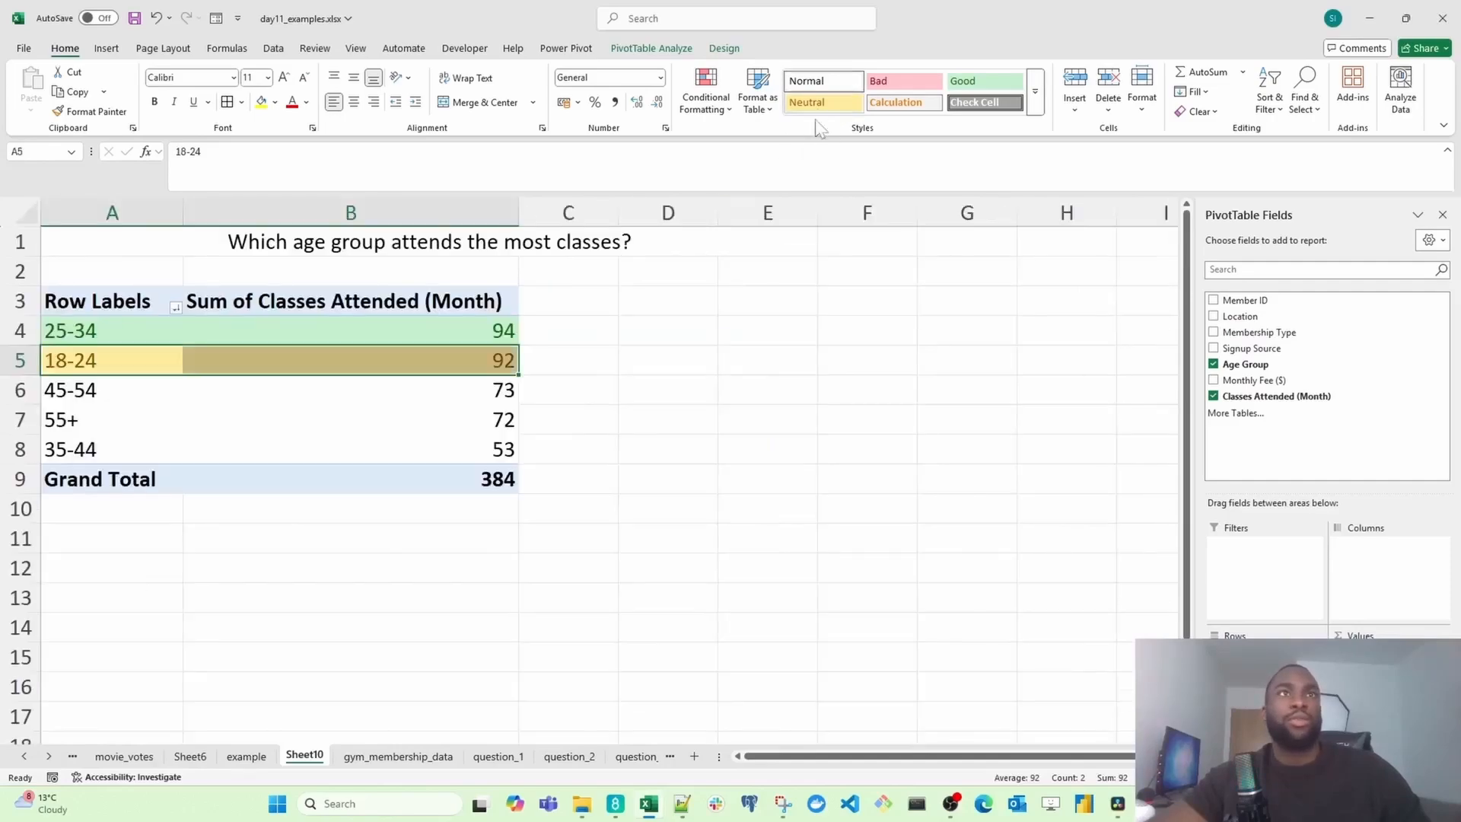
pyautogui.click(317, 403)
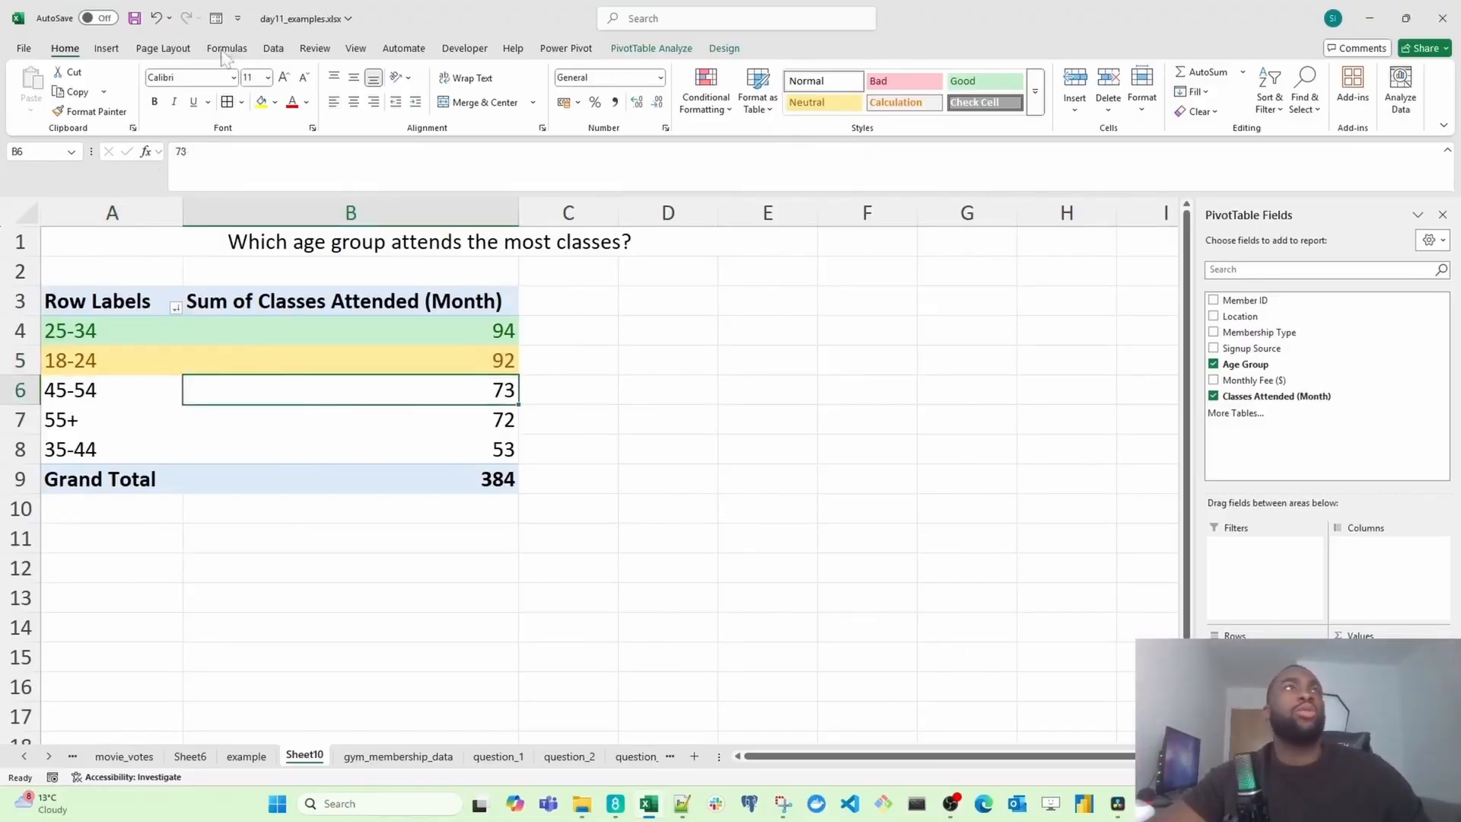
# Step: Insert a clustered column PivotChart from the PivotTable and move it beside the table
pyautogui.click(107, 50)
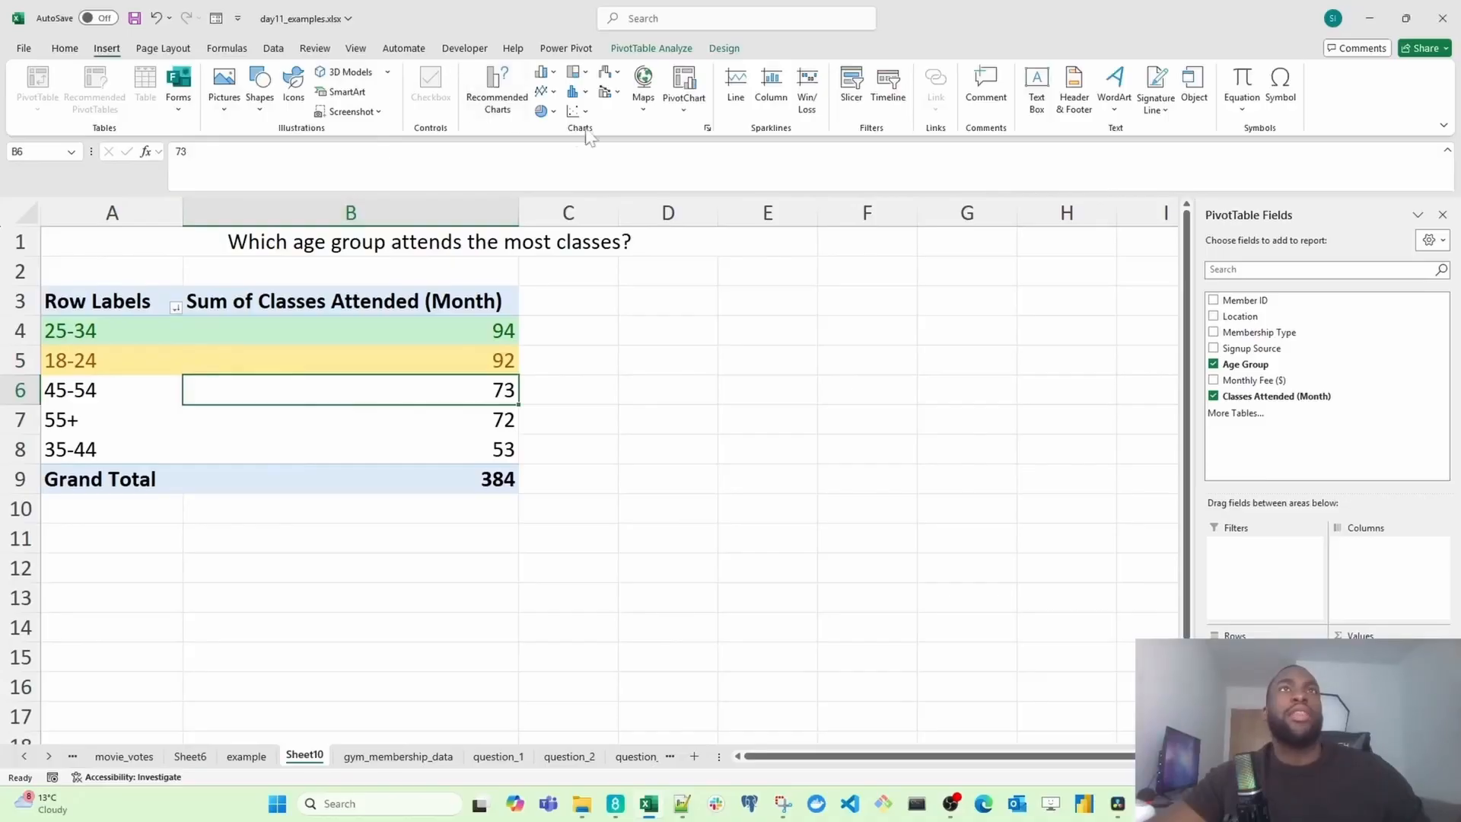
pyautogui.click(684, 85)
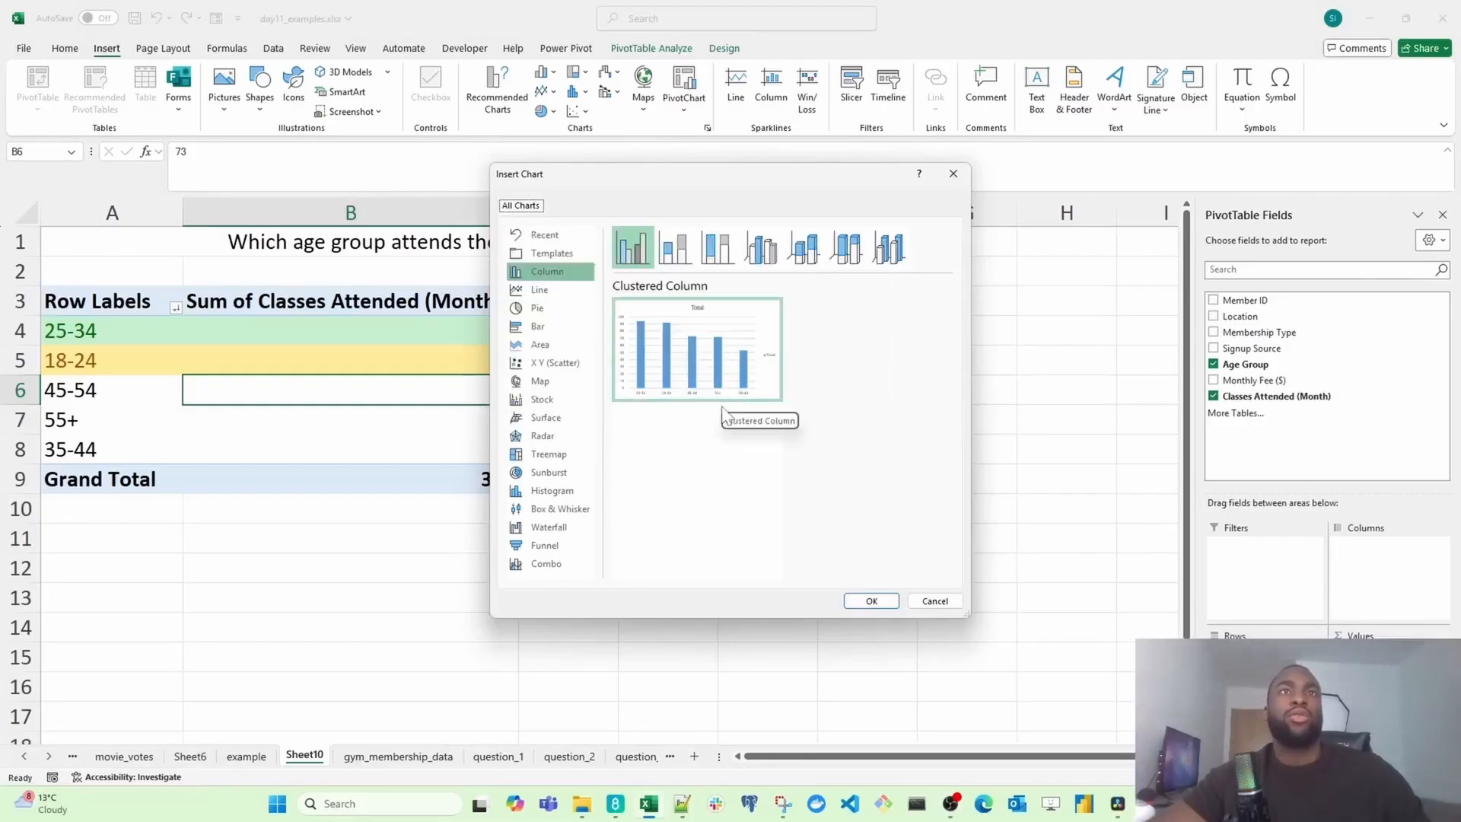
pyautogui.click(871, 601)
pyautogui.moveTo(711, 298); pyautogui.dragTo(854, 322)
# Step: Retitle the chart as Age group
pyautogui.doubleClick(751, 362)
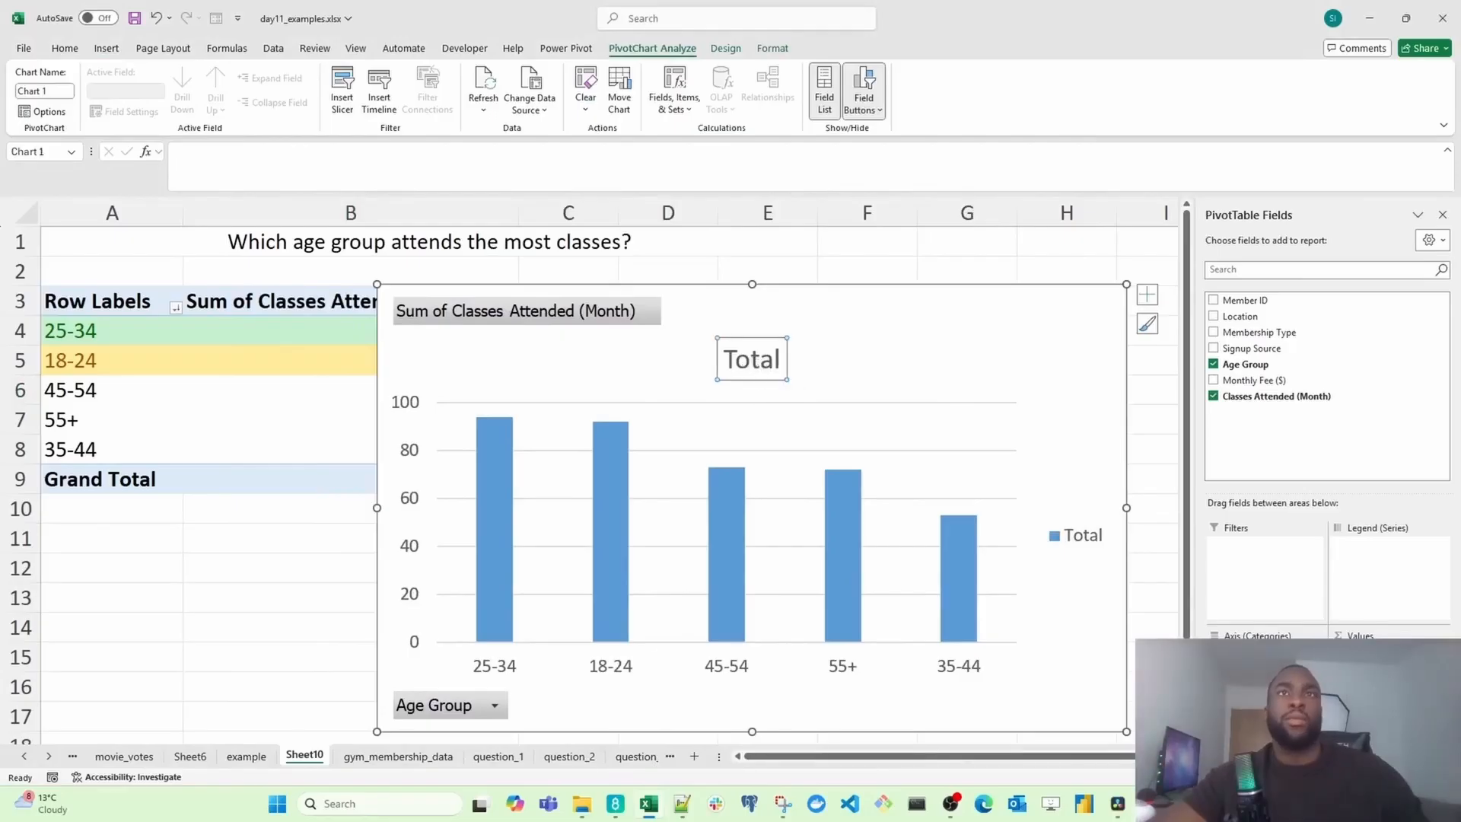
pyautogui.doubleClick(751, 359)
pyautogui.write('Ag')
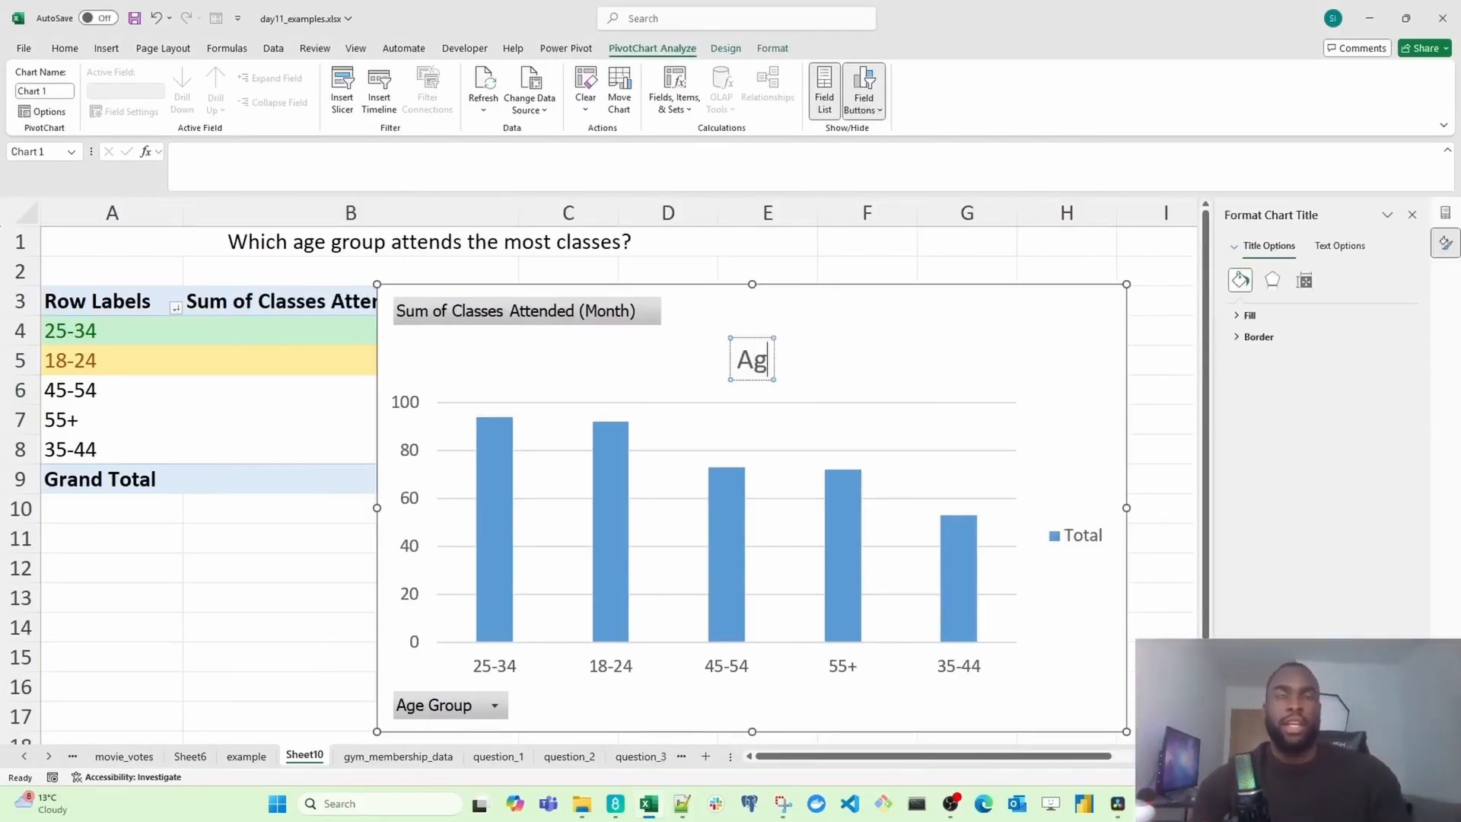
pyautogui.write('e group')
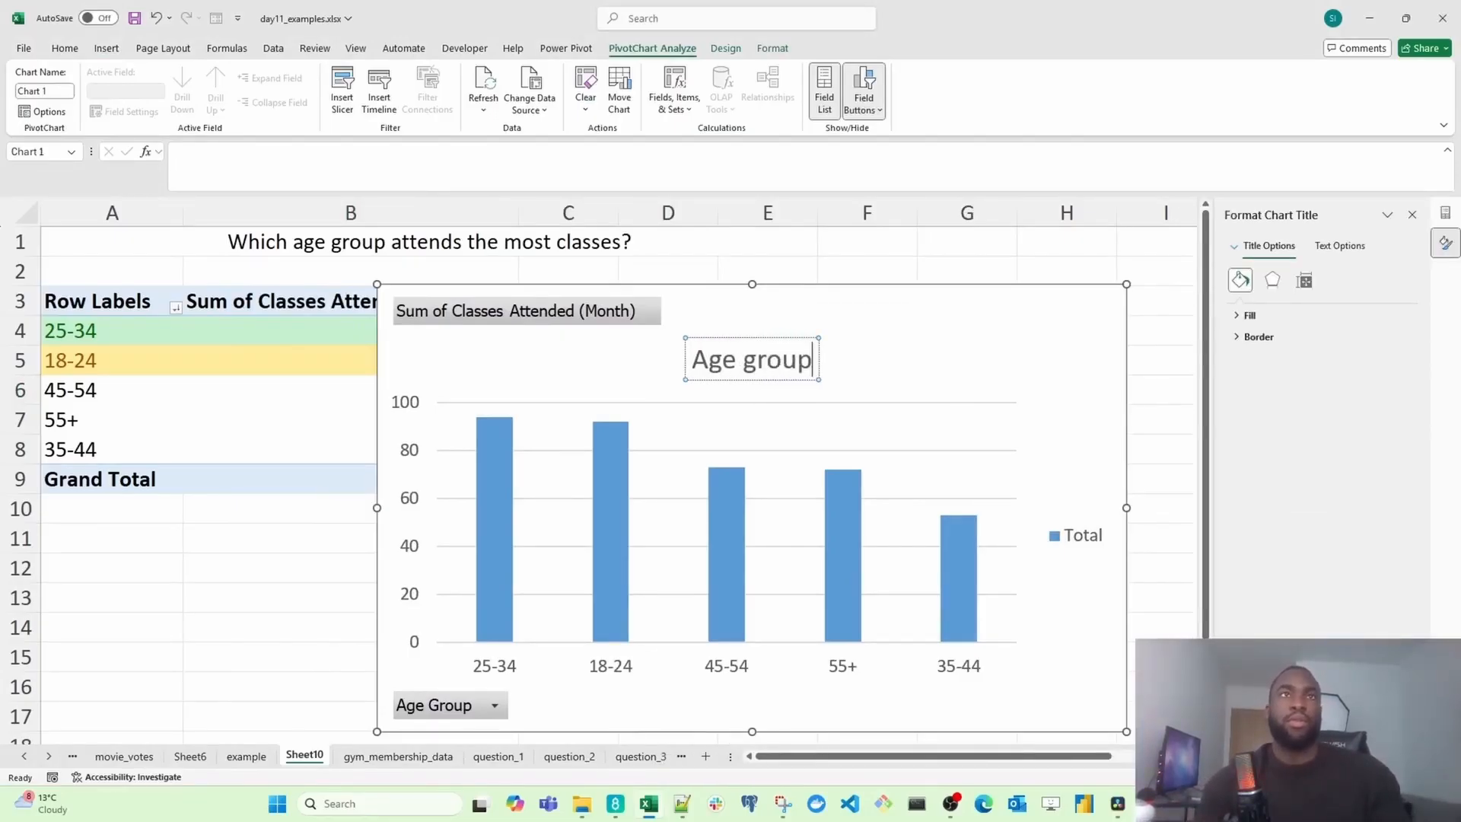
# Step: Retitle the chart as "Most classes attended by age group"
pyautogui.hotkey('ctrl', 'a')
pyautogui.press('BackSpace')
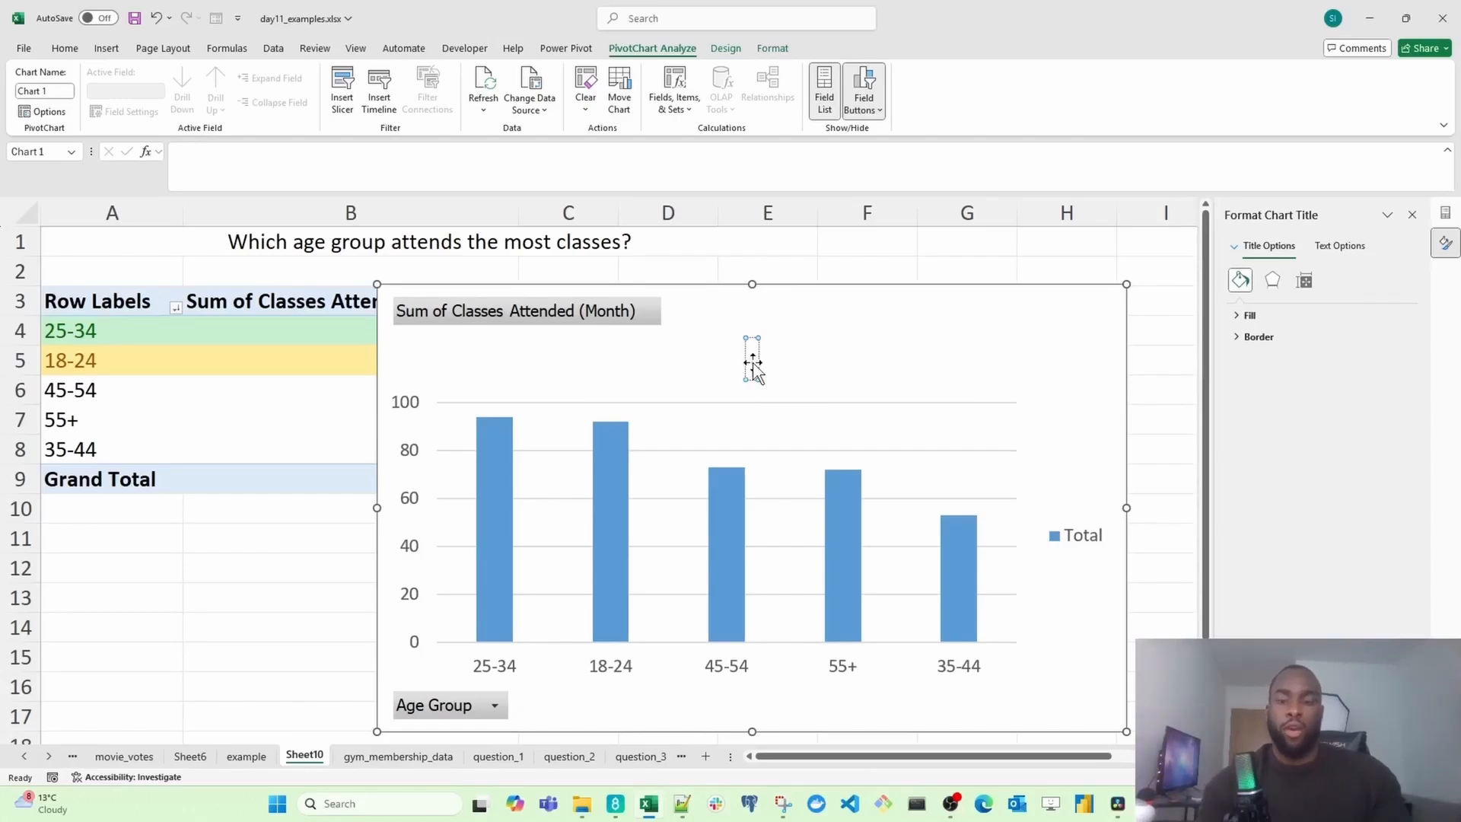
pyautogui.write('Most classe')
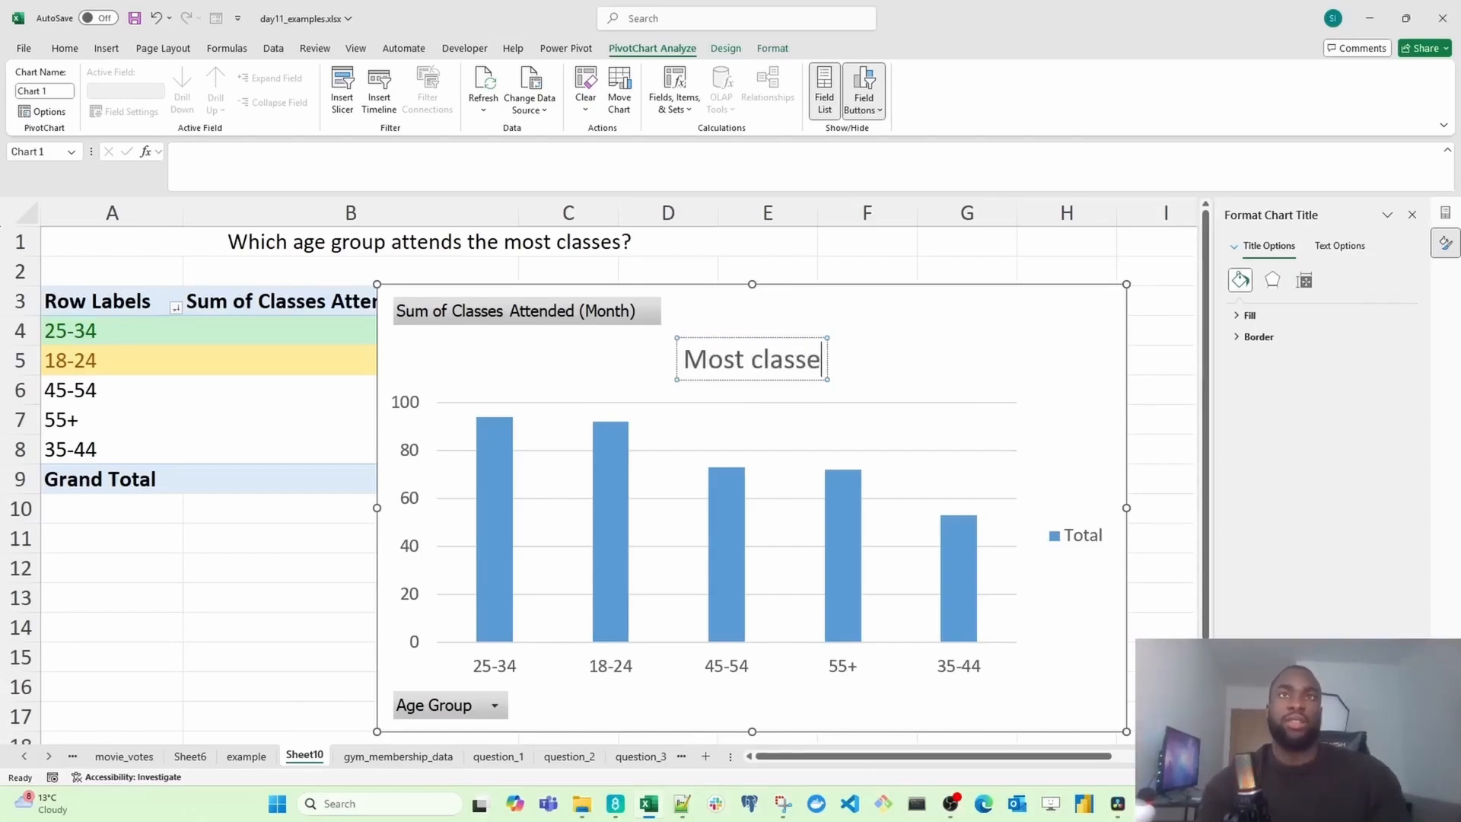
pyautogui.write('s attended')
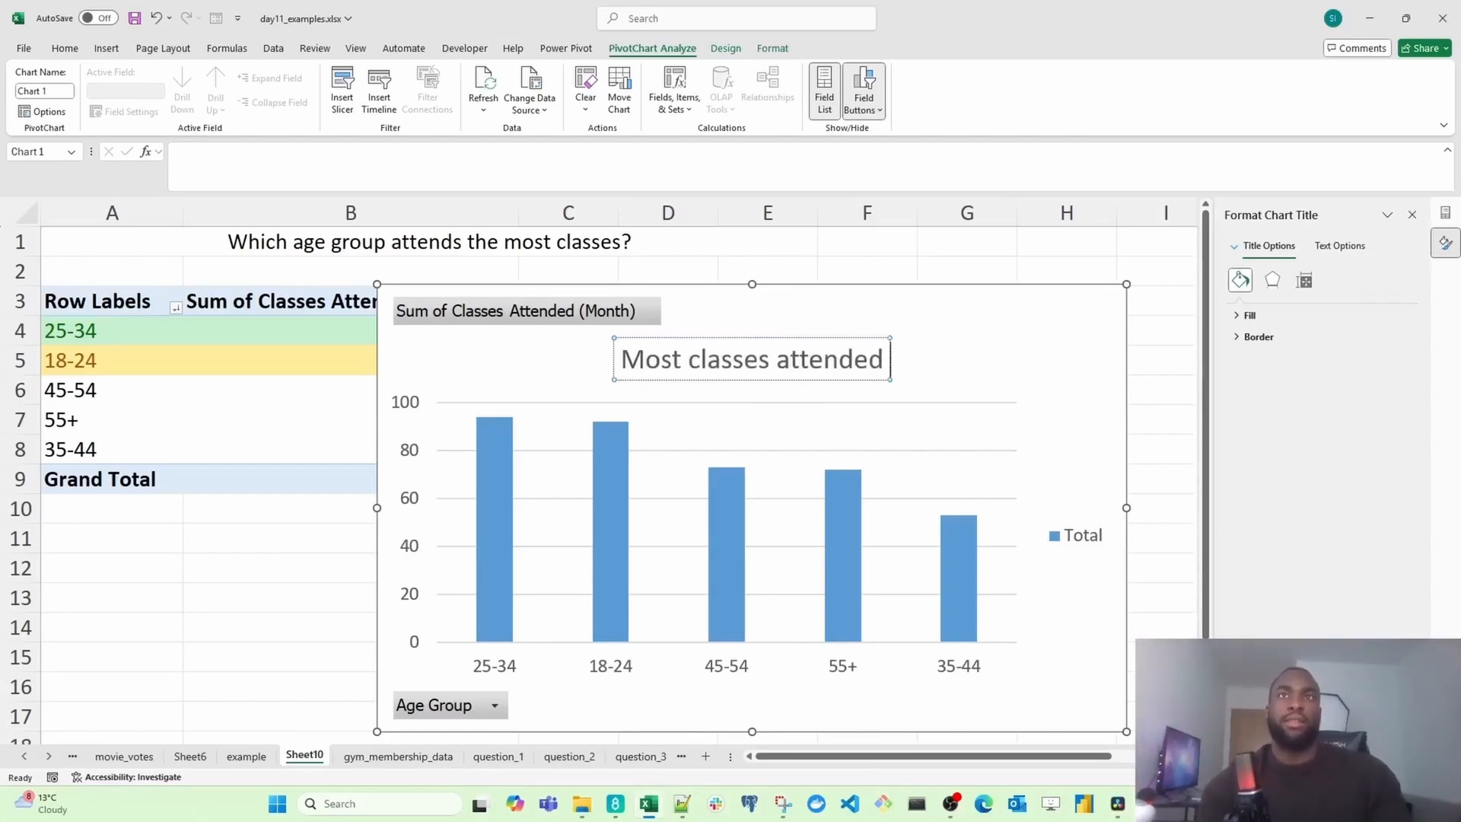
pyautogui.write(' by age group')
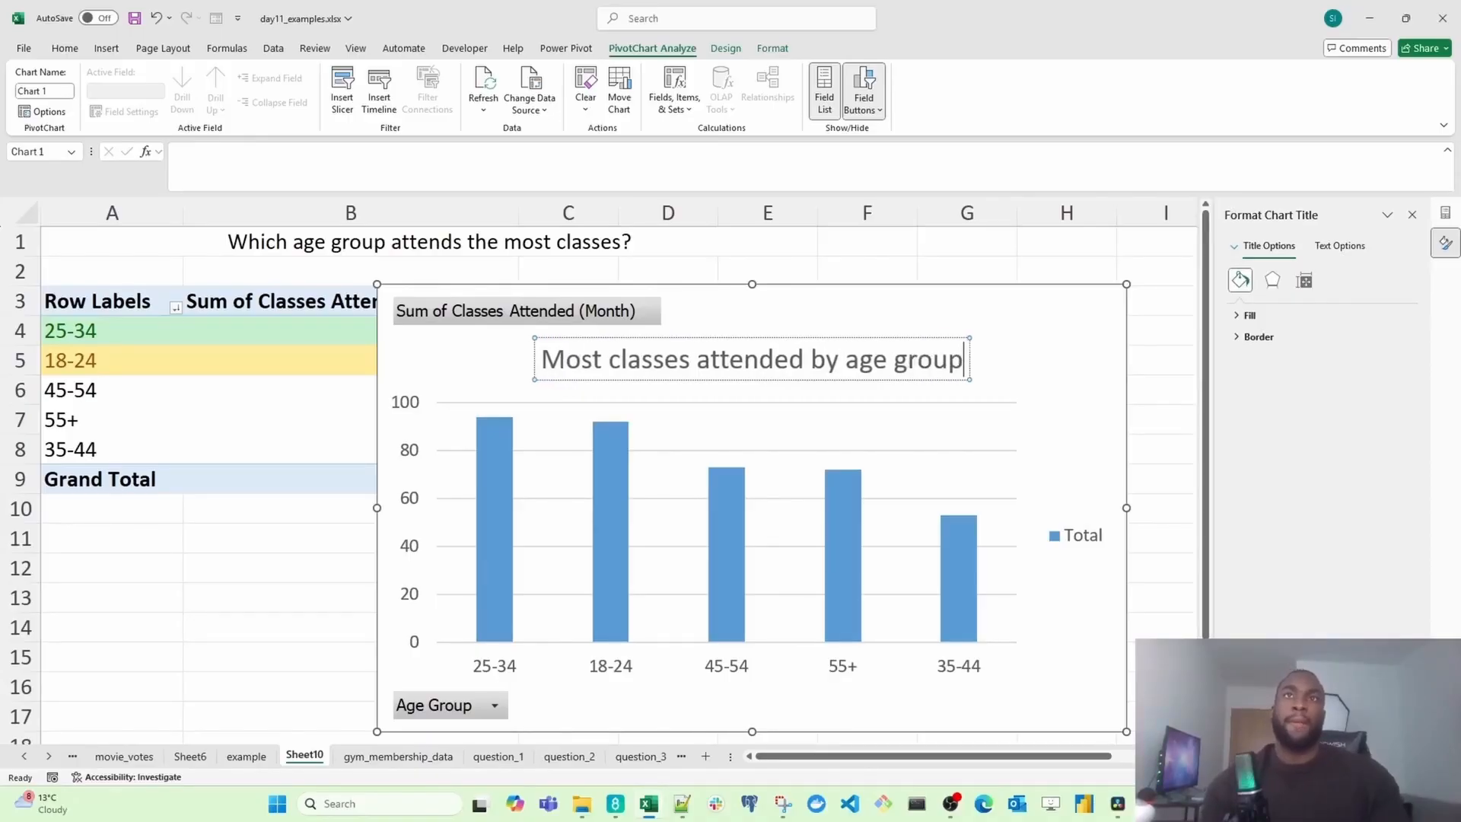
pyautogui.press('Return')
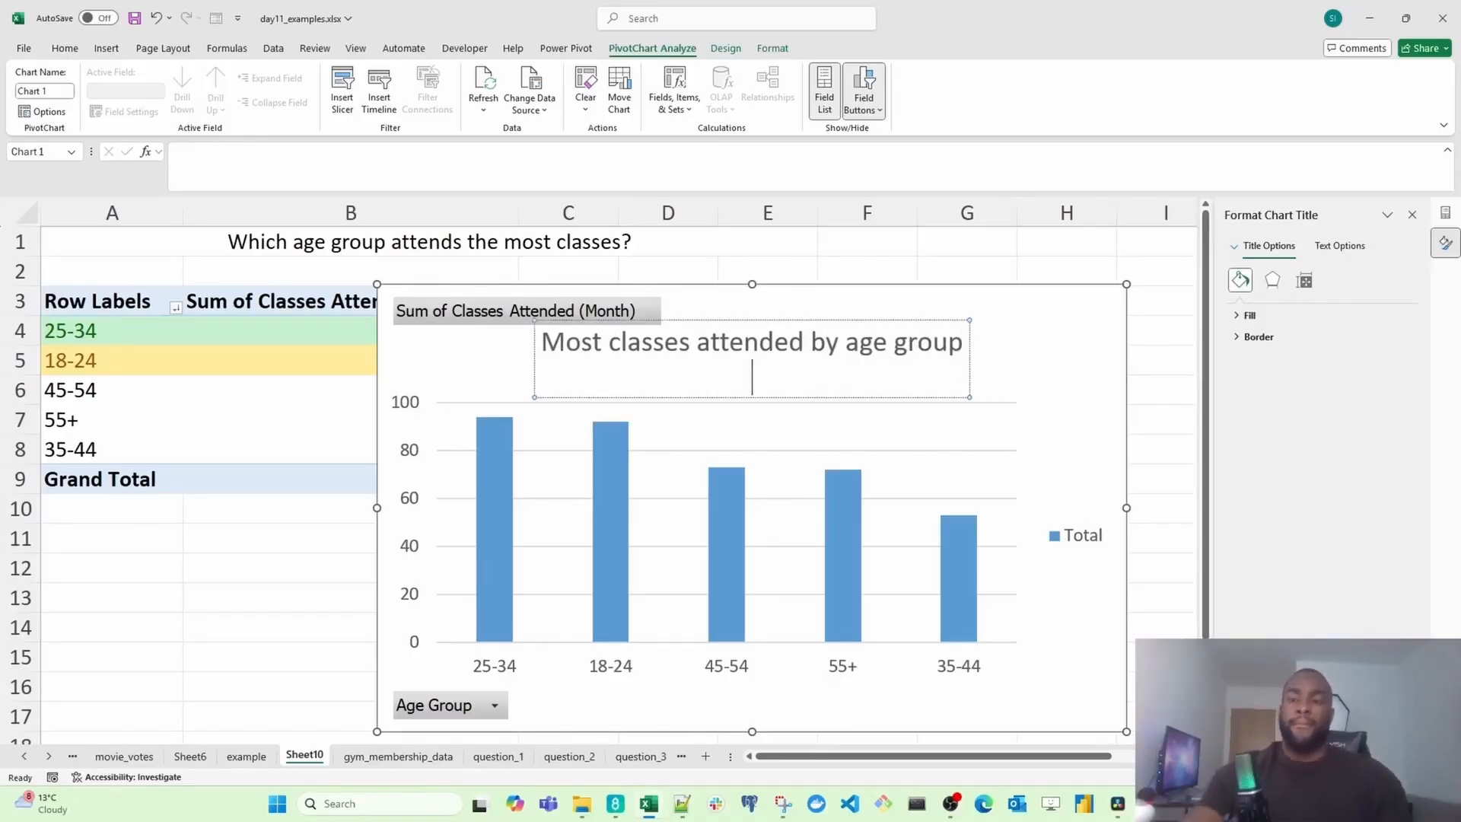
pyautogui.press('BackSpace')
pyautogui.click(1039, 358)
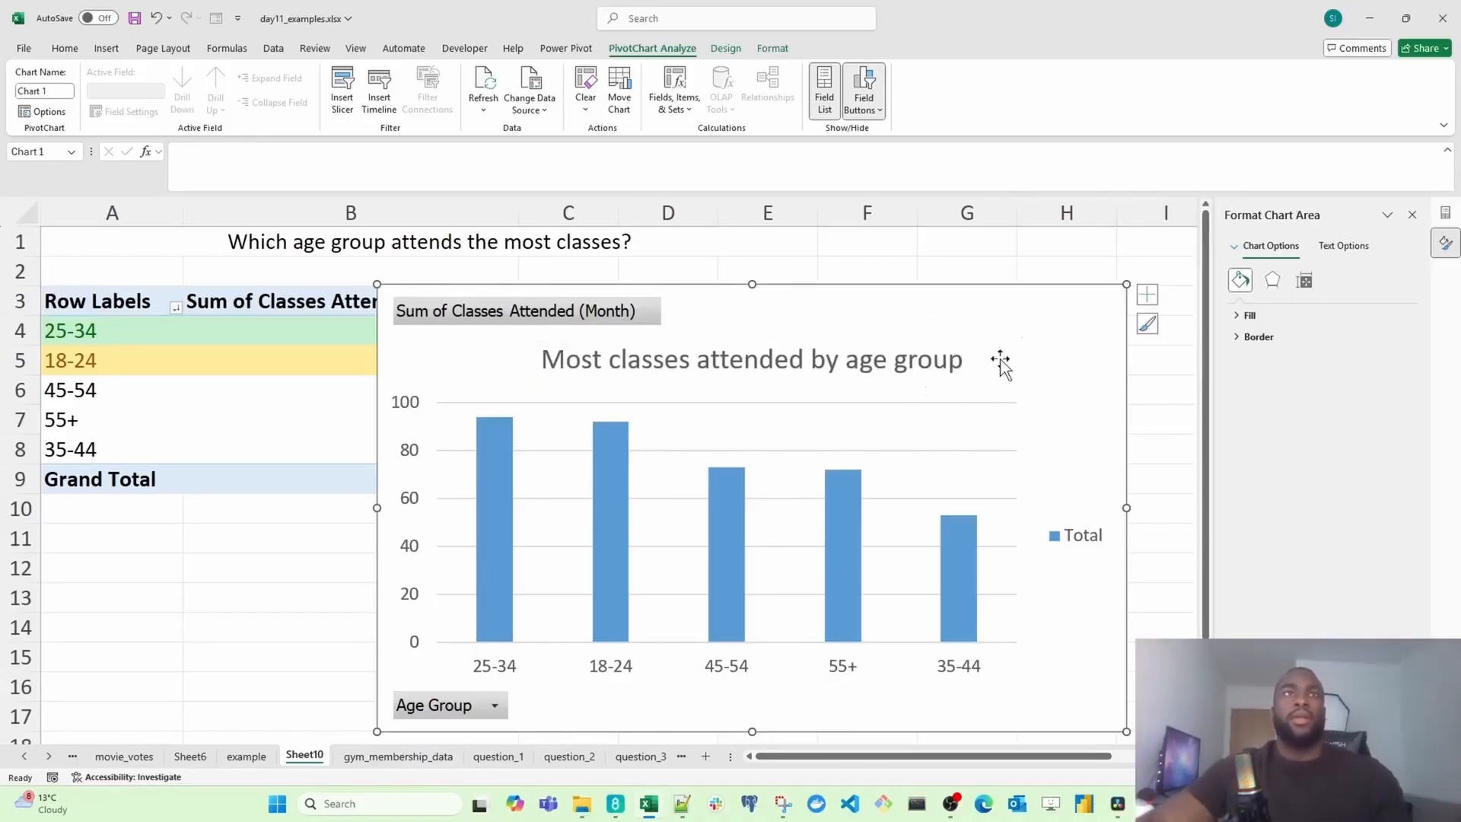
# Step: Move the chart beside the PivotTable and delete its legend
pyautogui.scroll(-1, 983, 377)
pyautogui.moveTo(826, 303); pyautogui.dragTo(1022, 289)
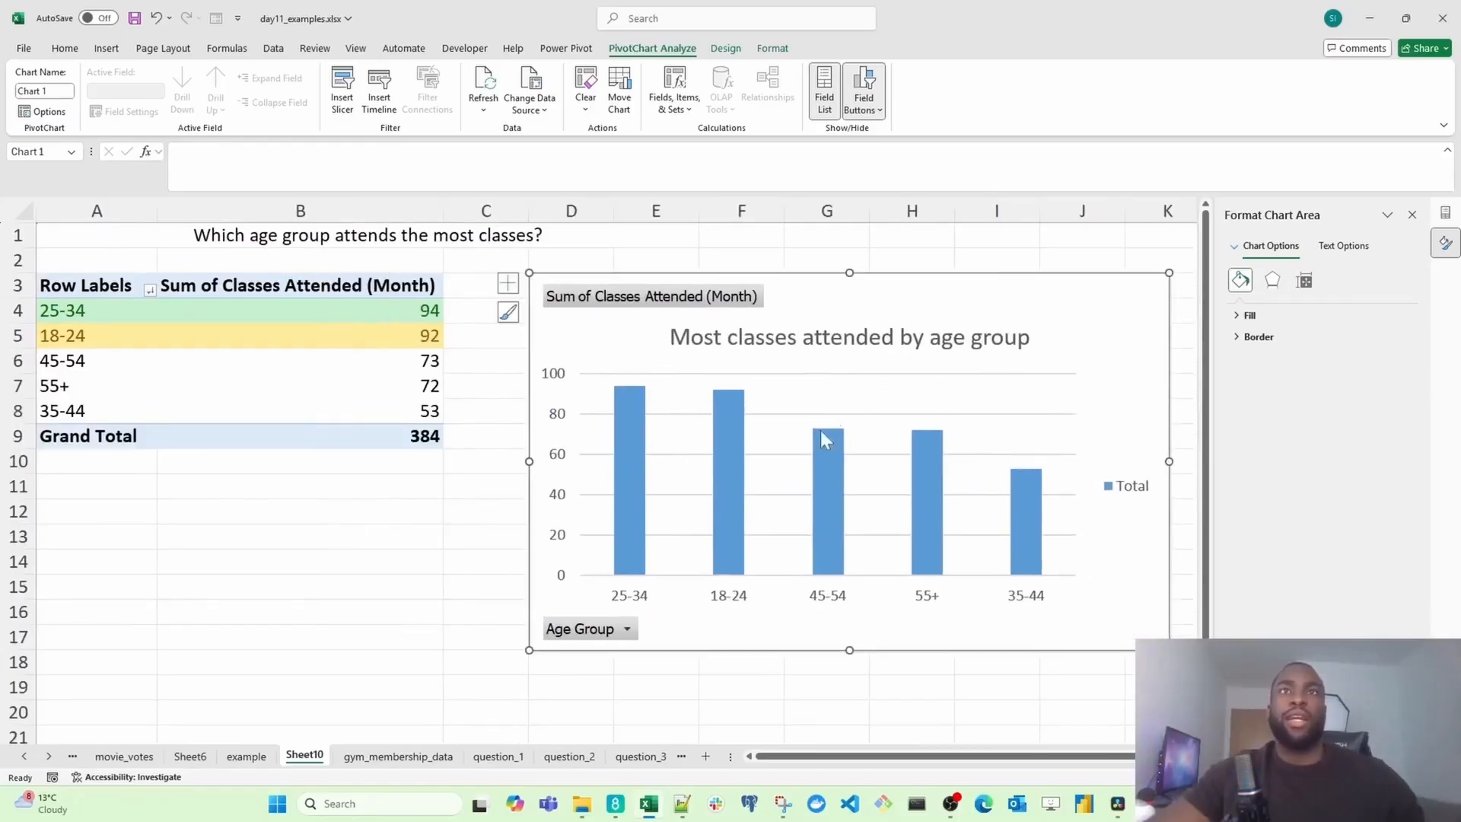
pyautogui.click(1128, 500)
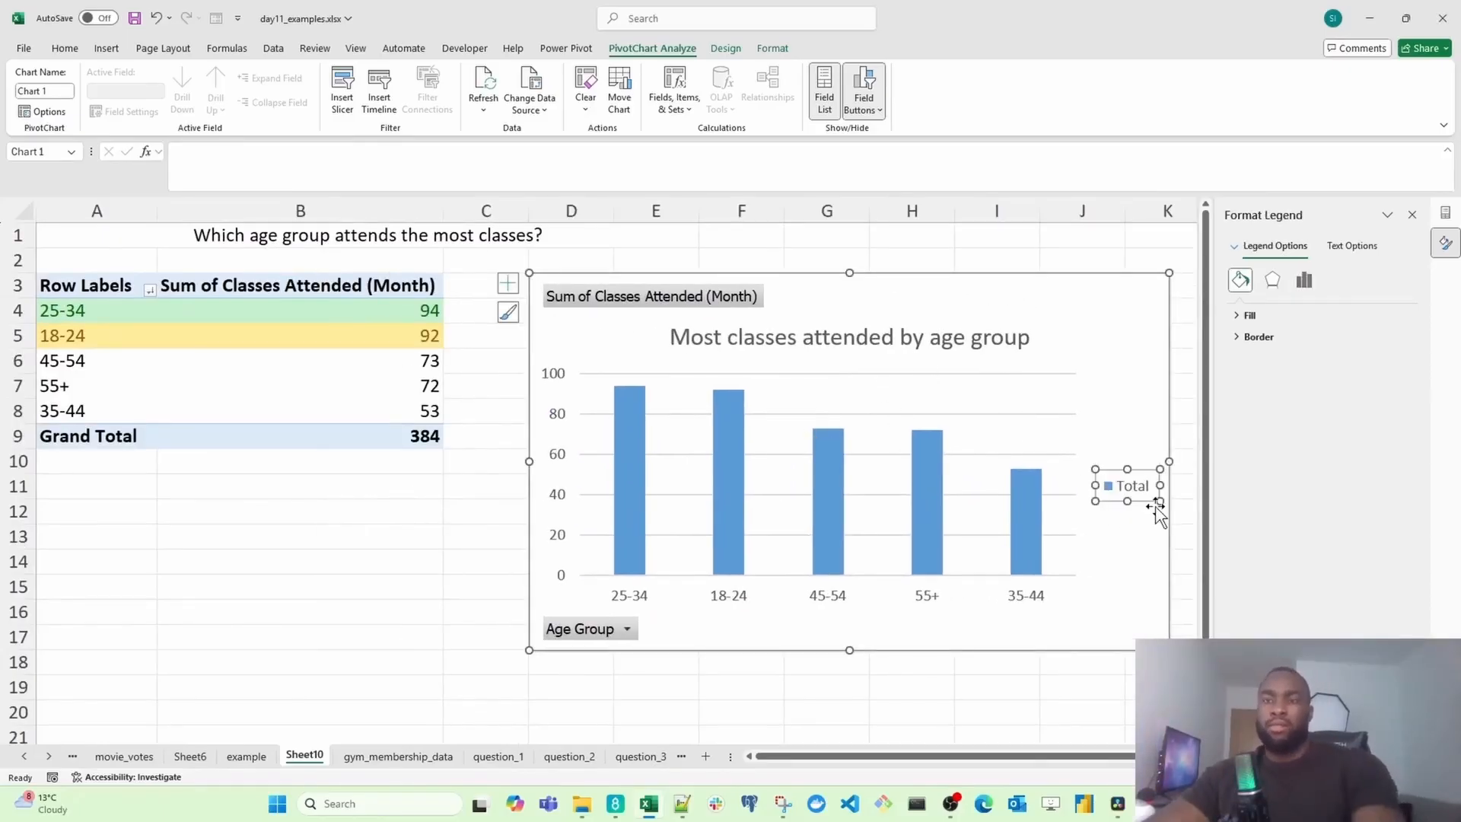
pyautogui.press('Delete')
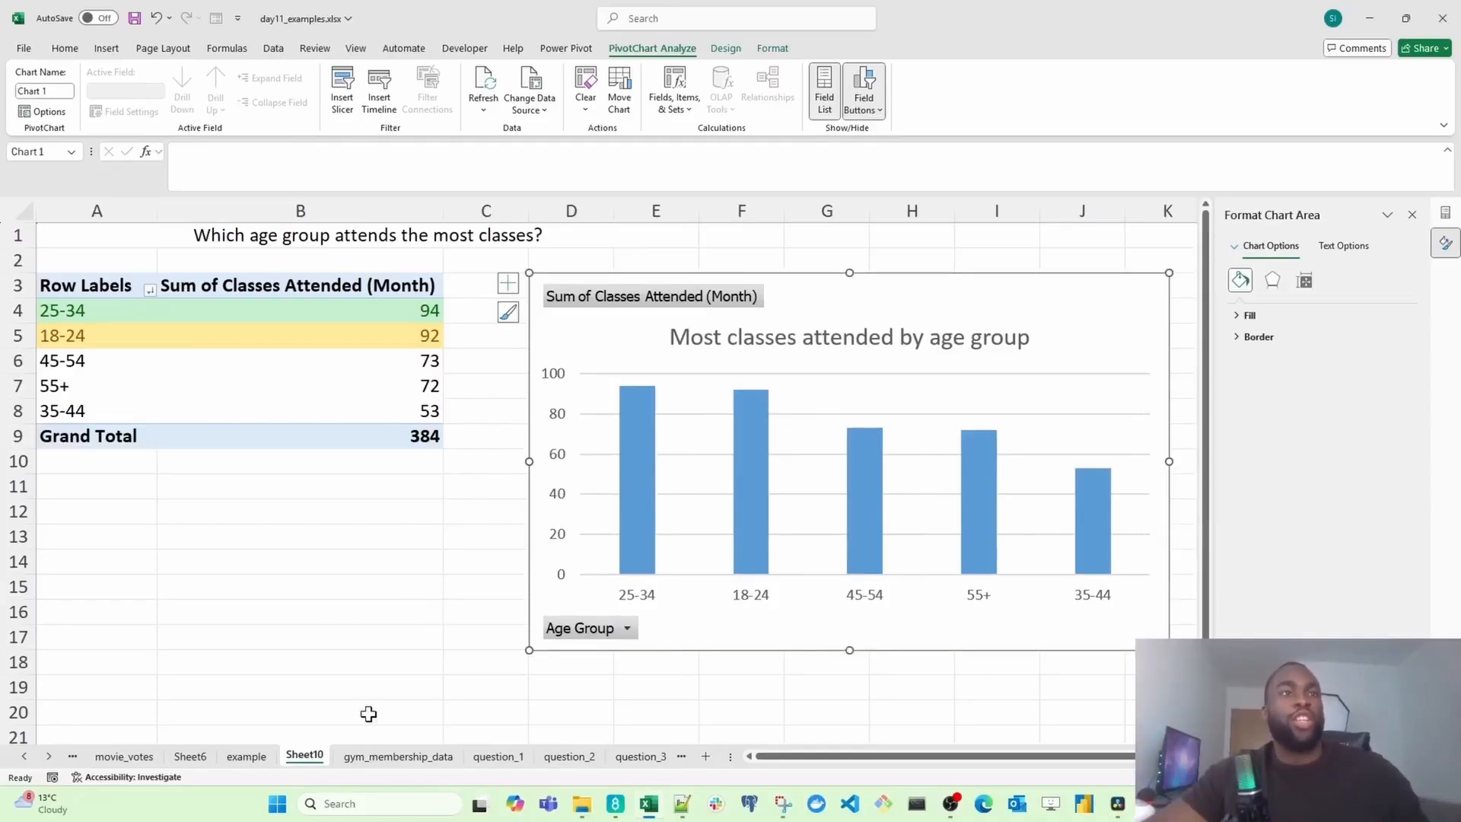
# Step: Rename the sheet as question_4 and move its tab after question_3
pyautogui.write('que')
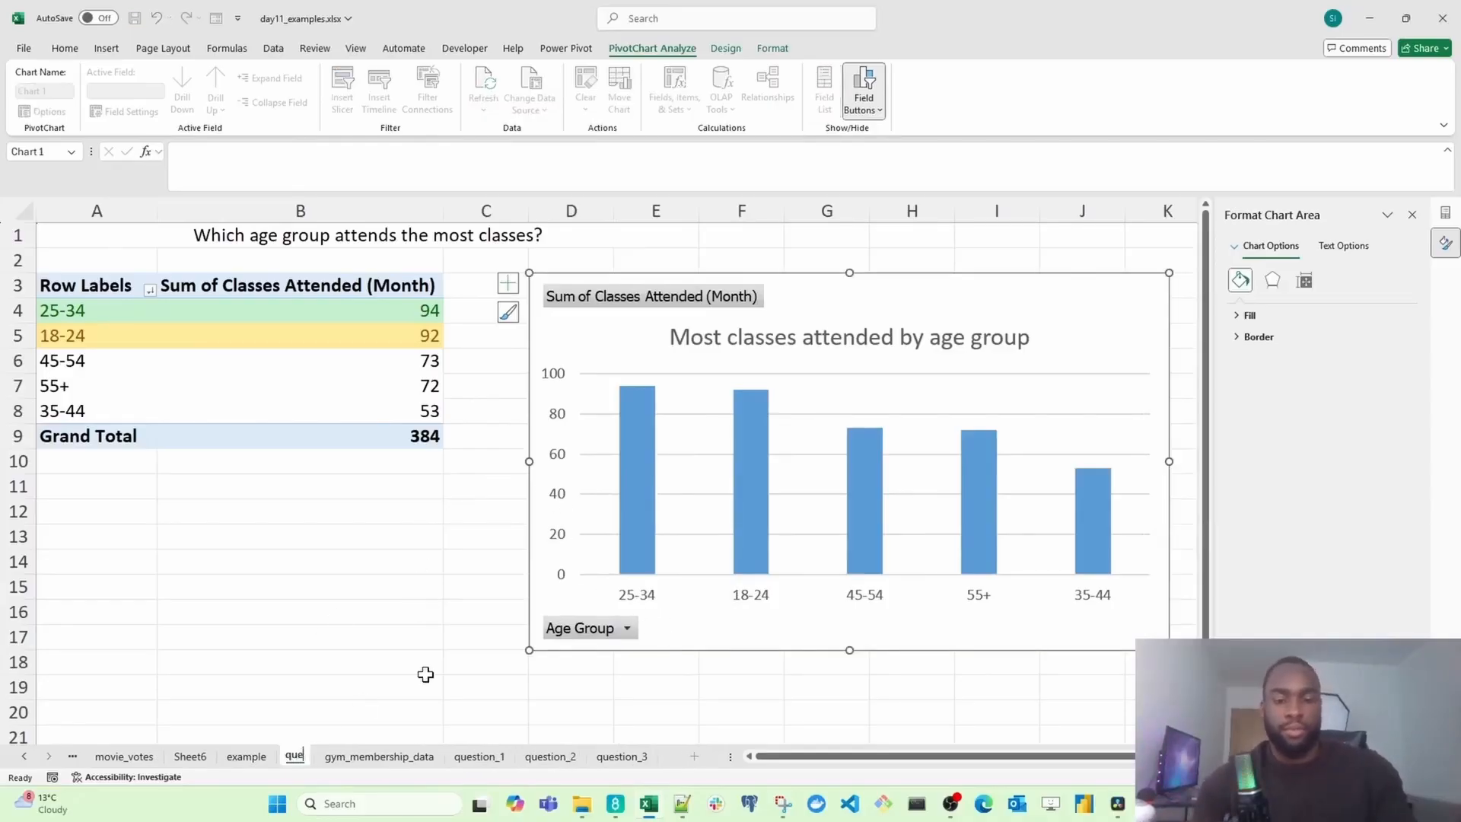
pyautogui.write('stion_4')
pyautogui.press('Return')
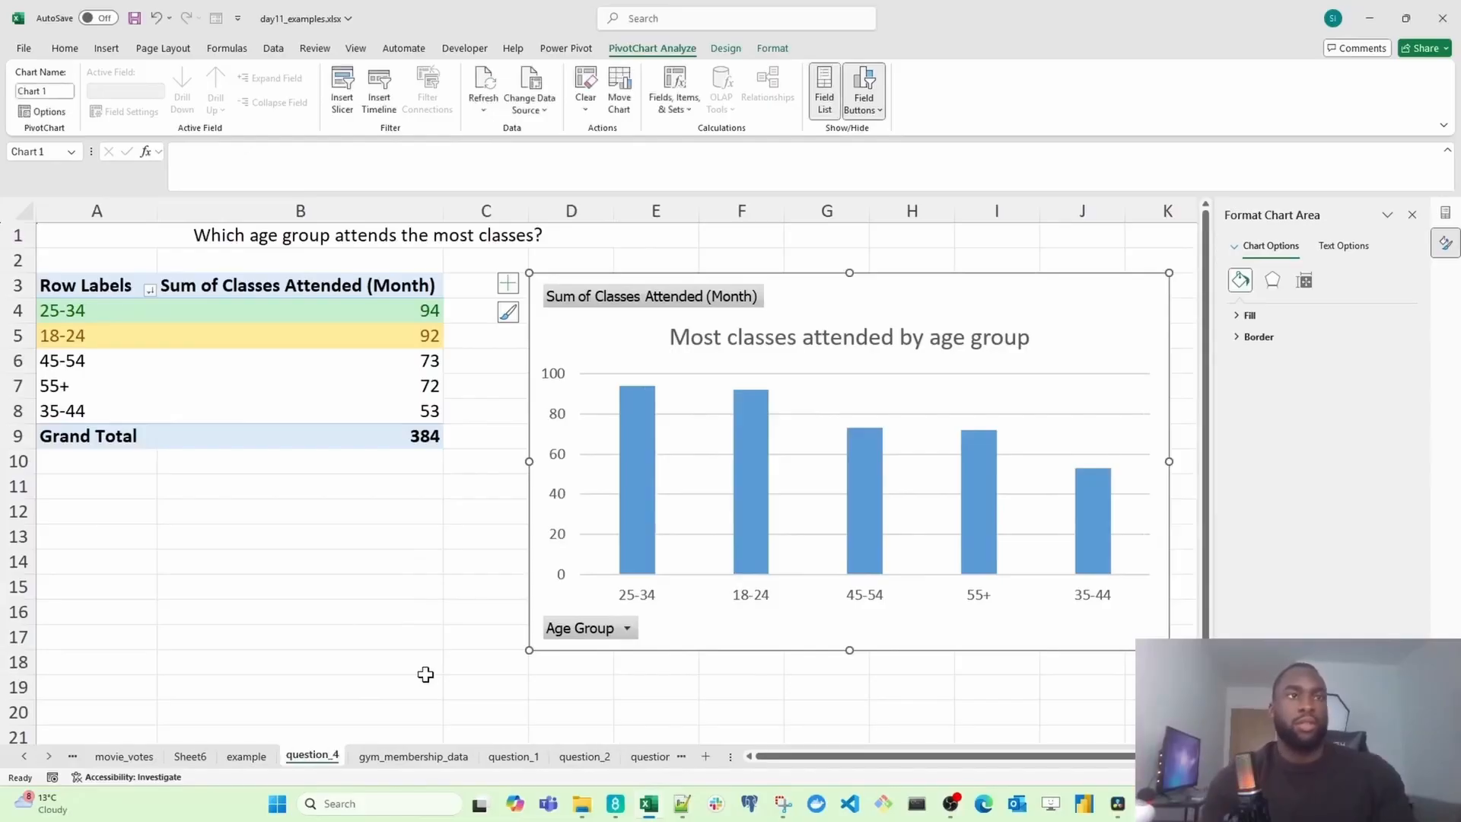
pyautogui.moveTo(344, 763); pyautogui.dragTo(622, 759)
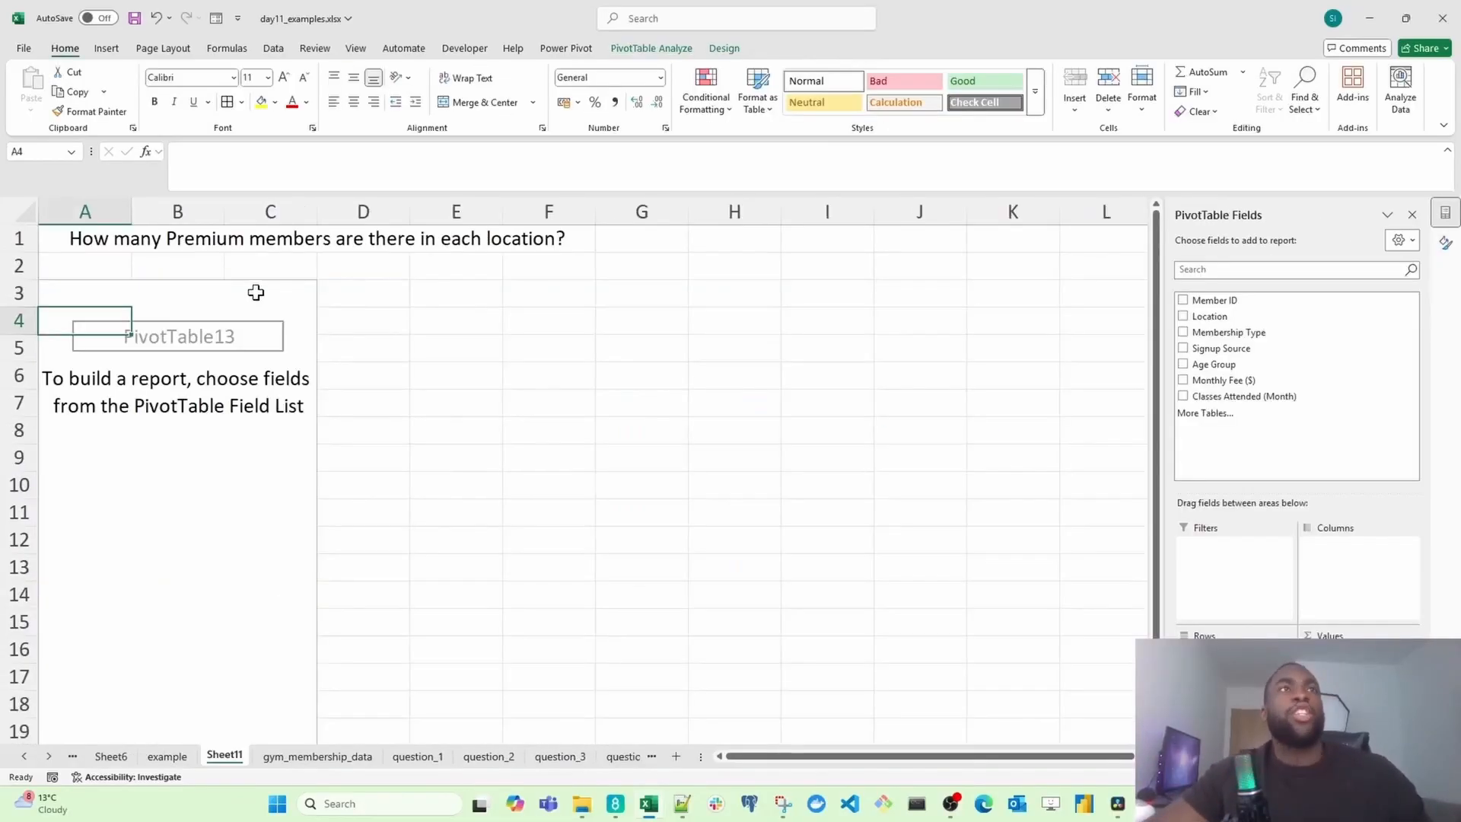
# Step: In the new Premium-members PivotTable, add Location to the rows and Membership Type to the columns
pyautogui.click(122, 244)
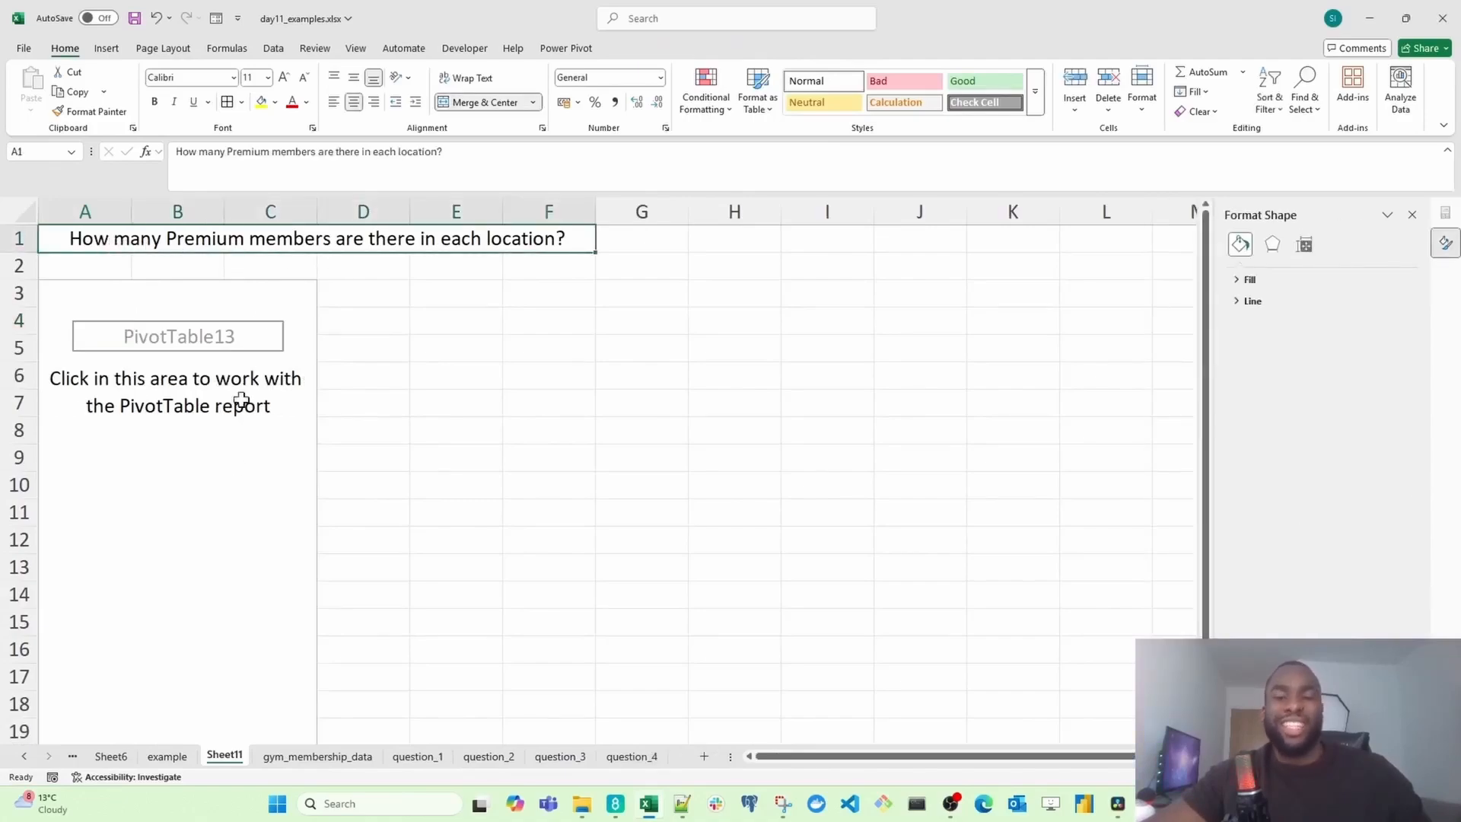
pyautogui.click(158, 357)
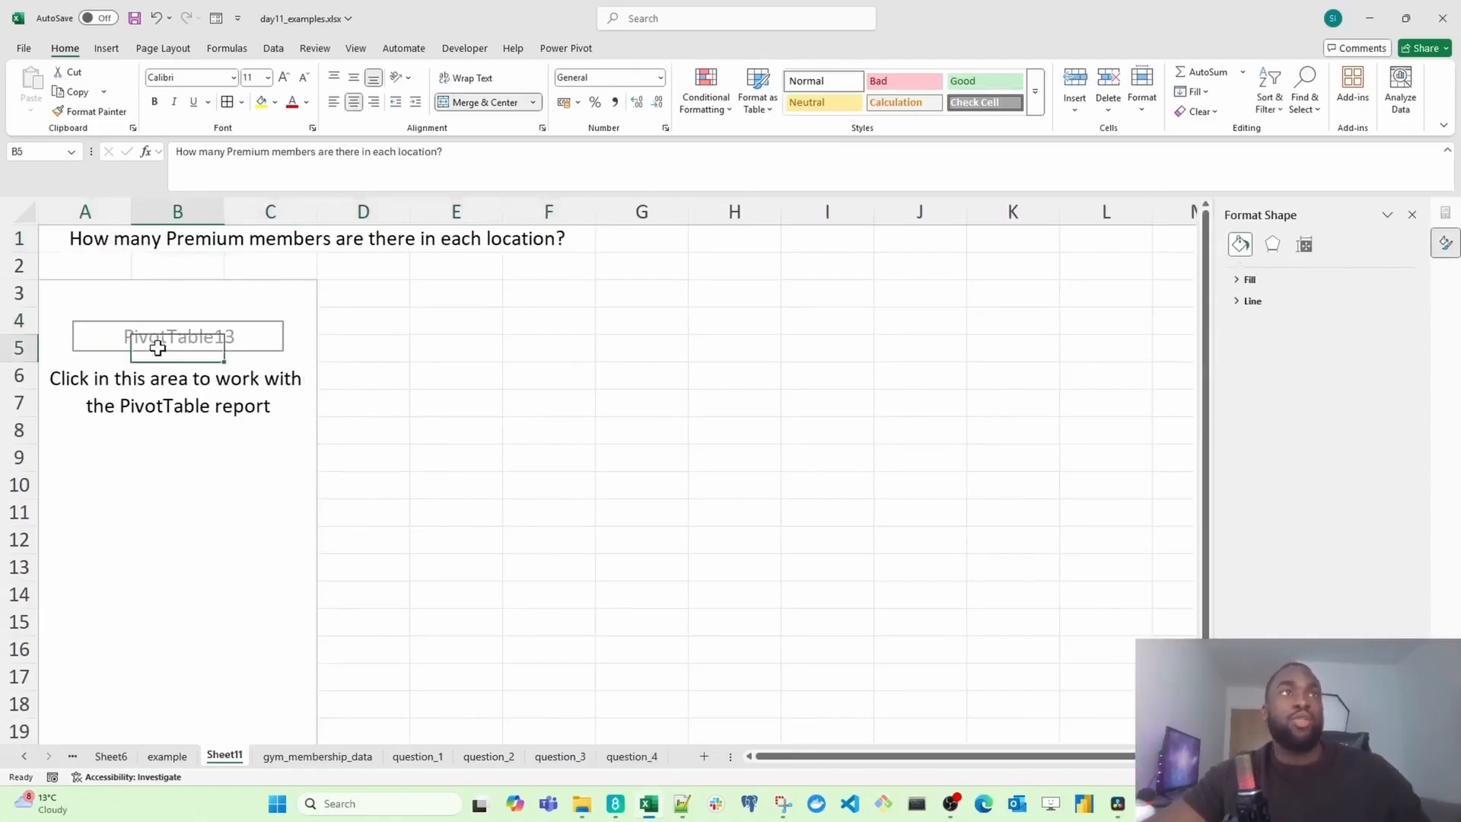
pyautogui.click(114, 329)
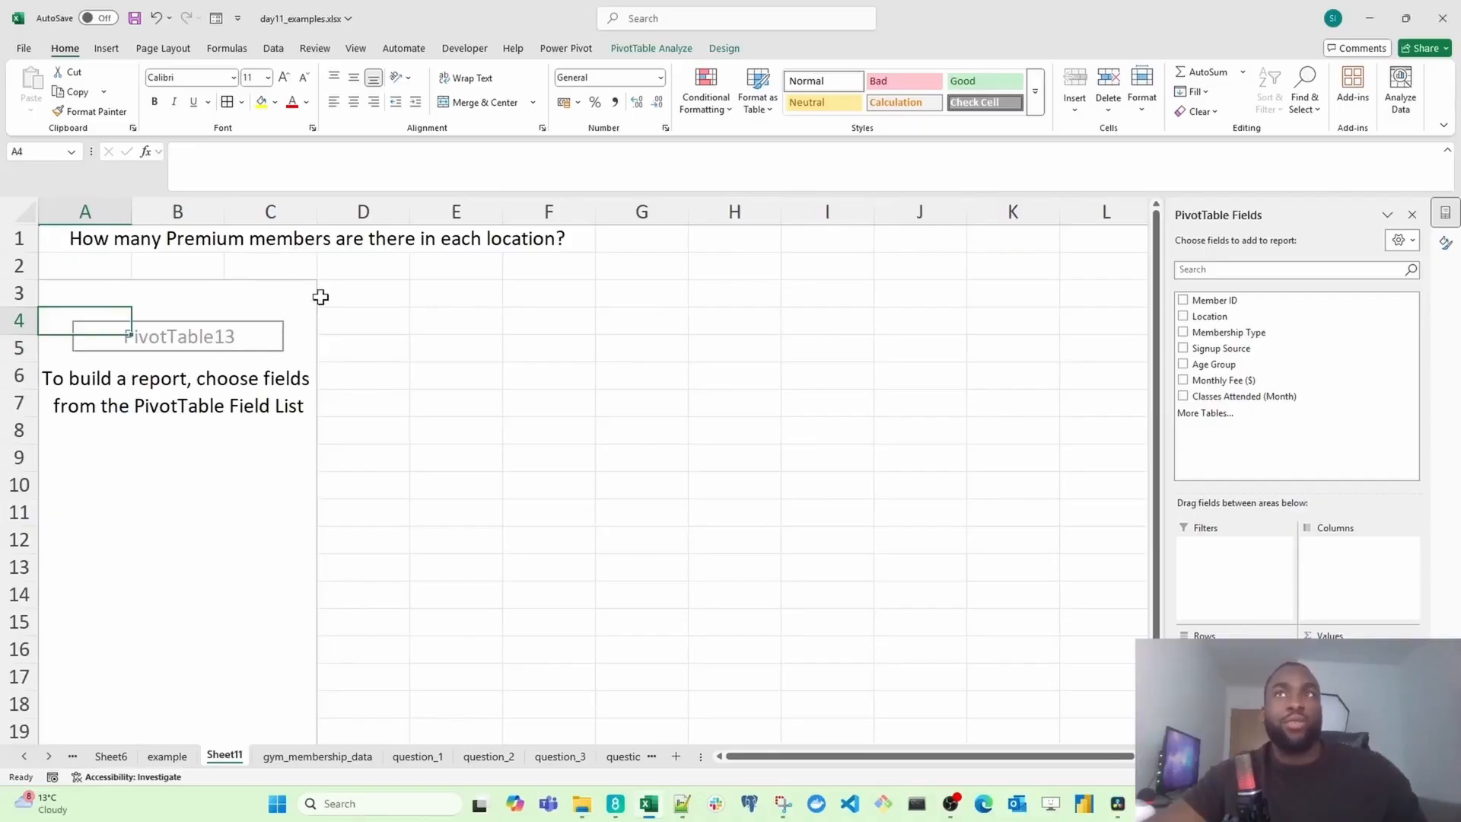
pyautogui.moveTo(1243, 314); pyautogui.dragTo(1218, 579)
pyautogui.moveTo(128, 335); pyautogui.dragTo(128, 335)
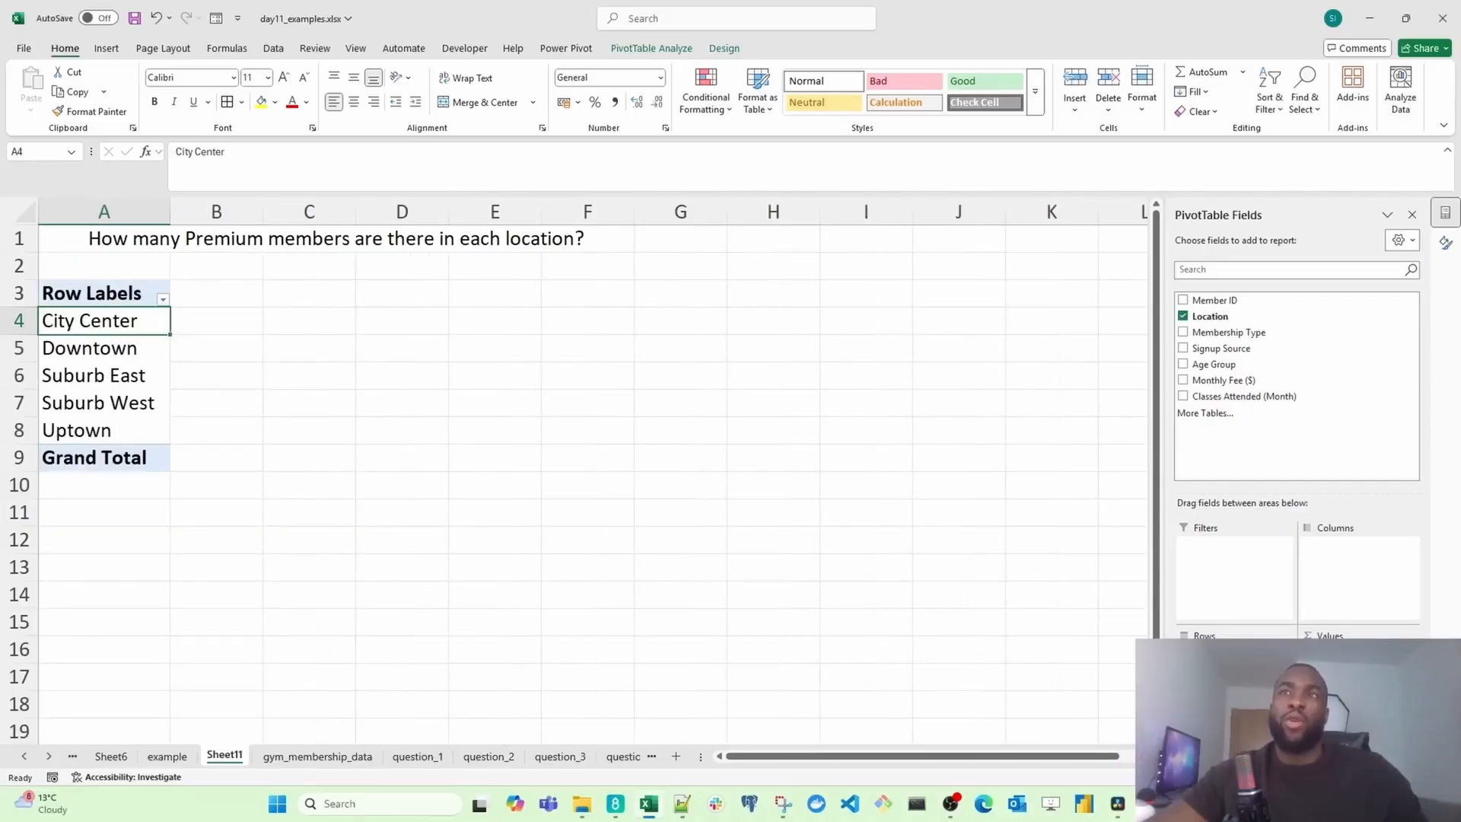
pyautogui.moveTo(1243, 331); pyautogui.dragTo(1328, 576)
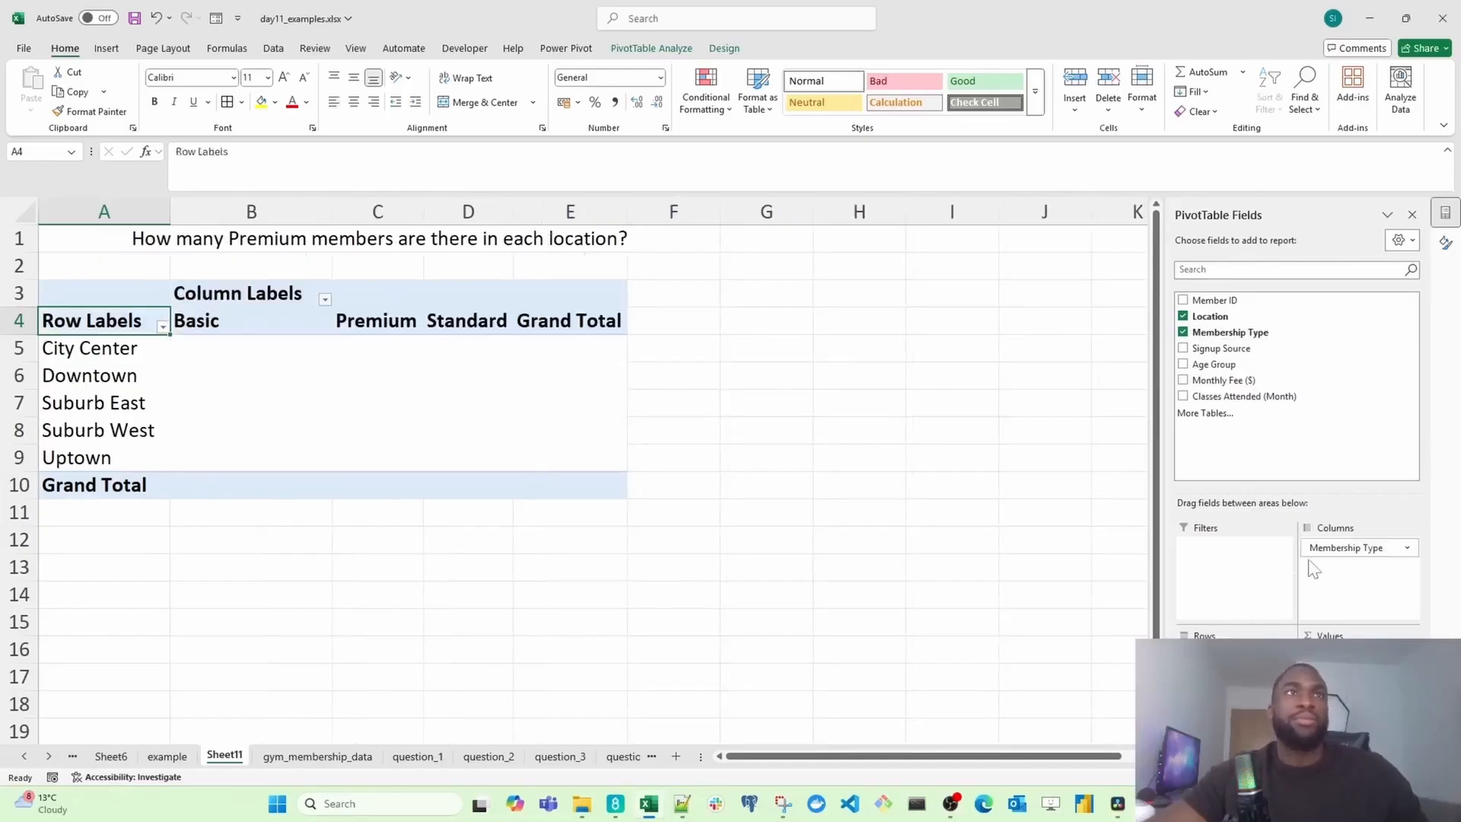
# Step: Add Member ID to the Values area to count members per location and membership type
pyautogui.click(370, 324)
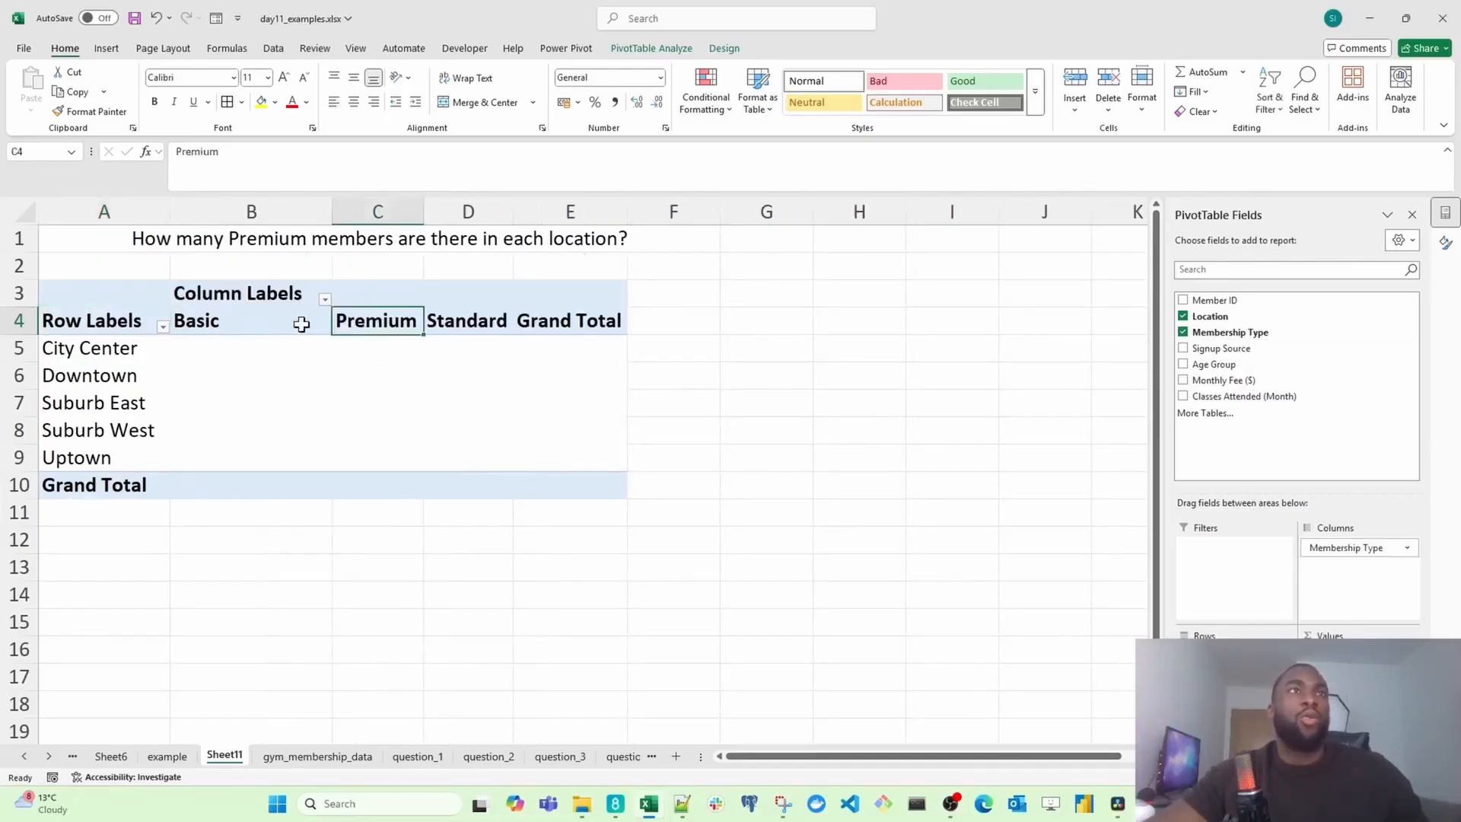
pyautogui.moveTo(300, 323); pyautogui.dragTo(497, 325)
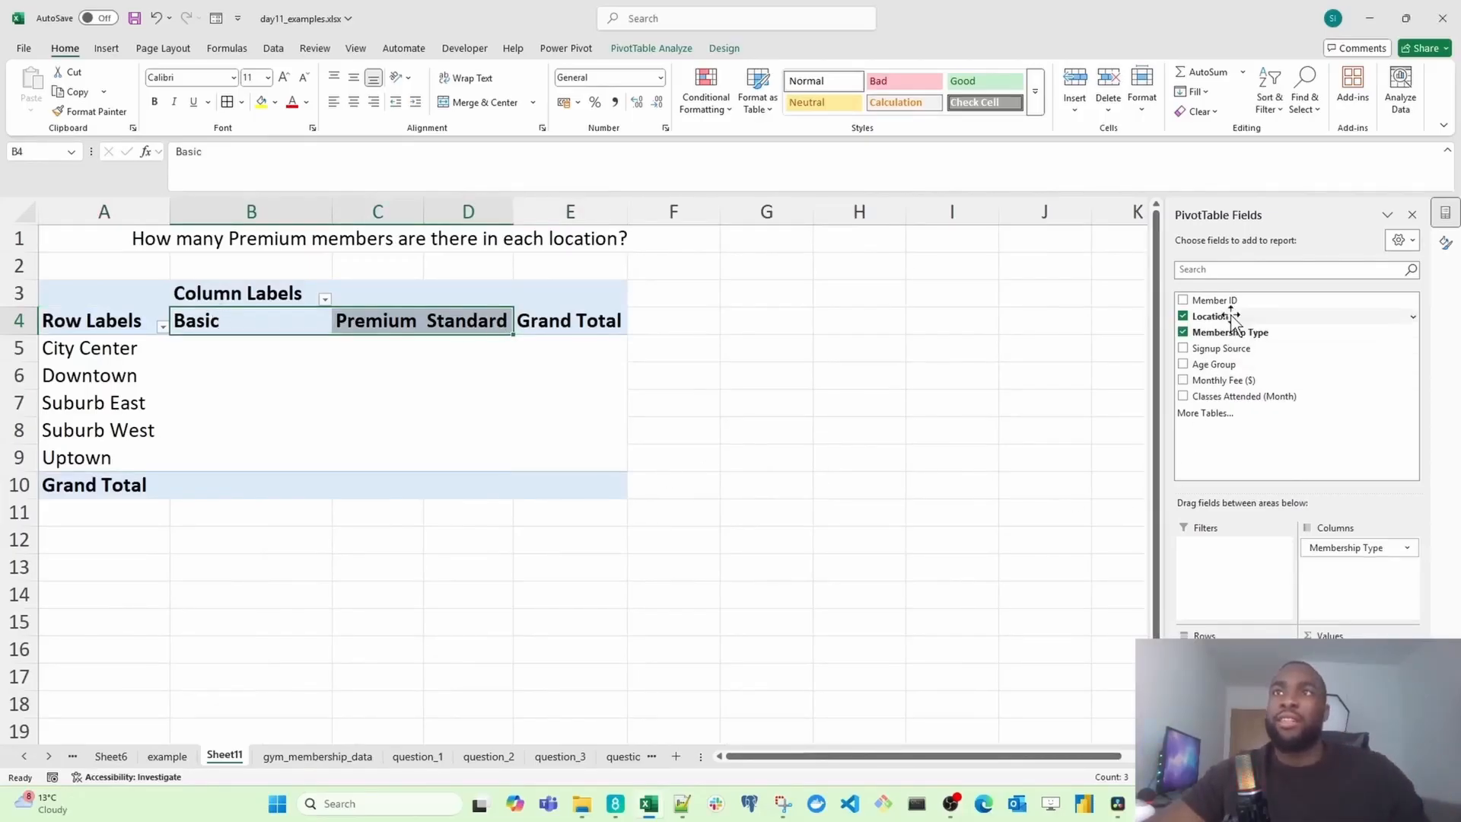
pyautogui.moveTo(1254, 305); pyautogui.dragTo(1347, 662)
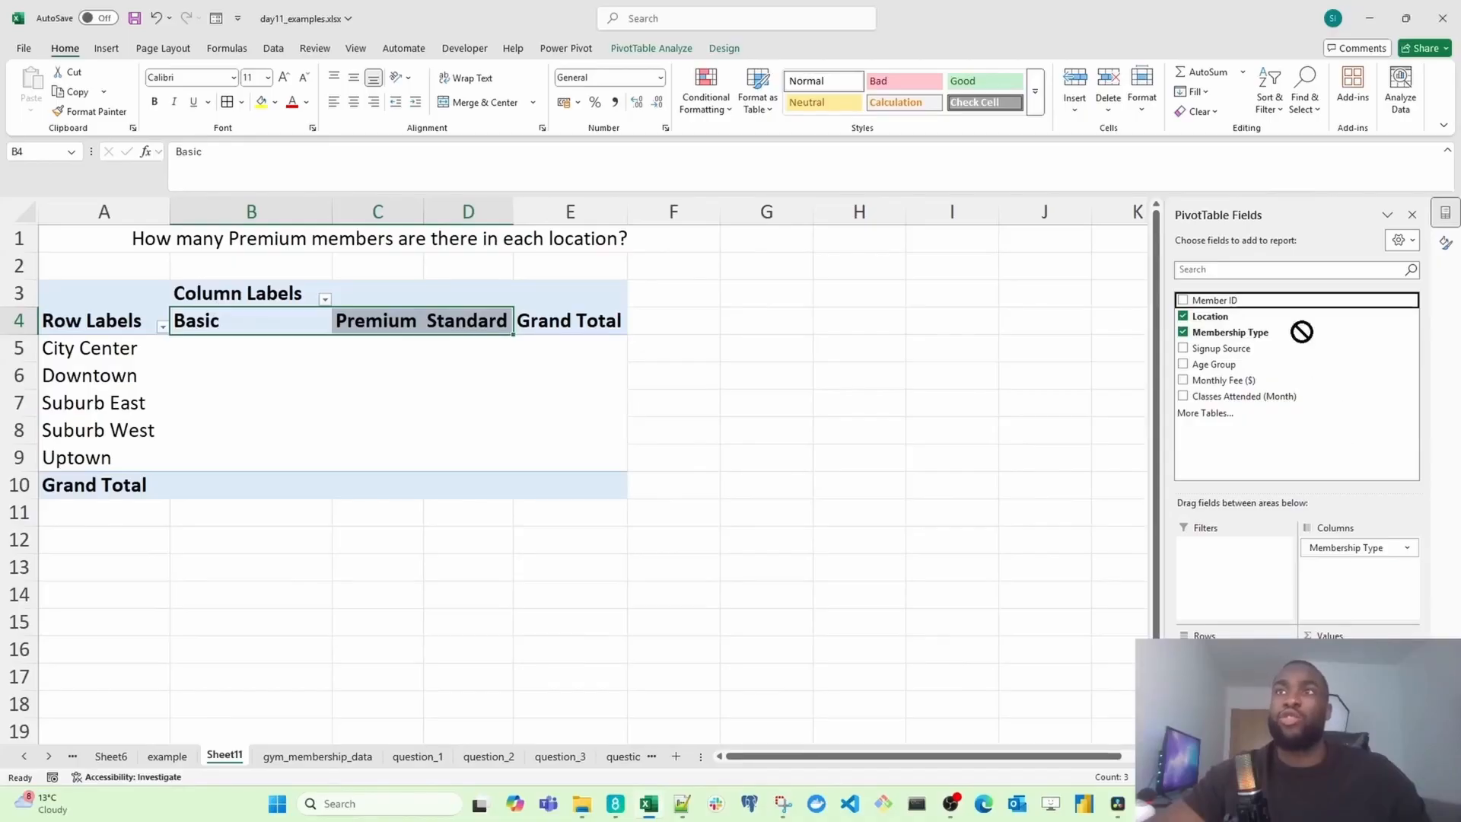
pyautogui.moveTo(1302, 332); pyautogui.dragTo(1349, 666)
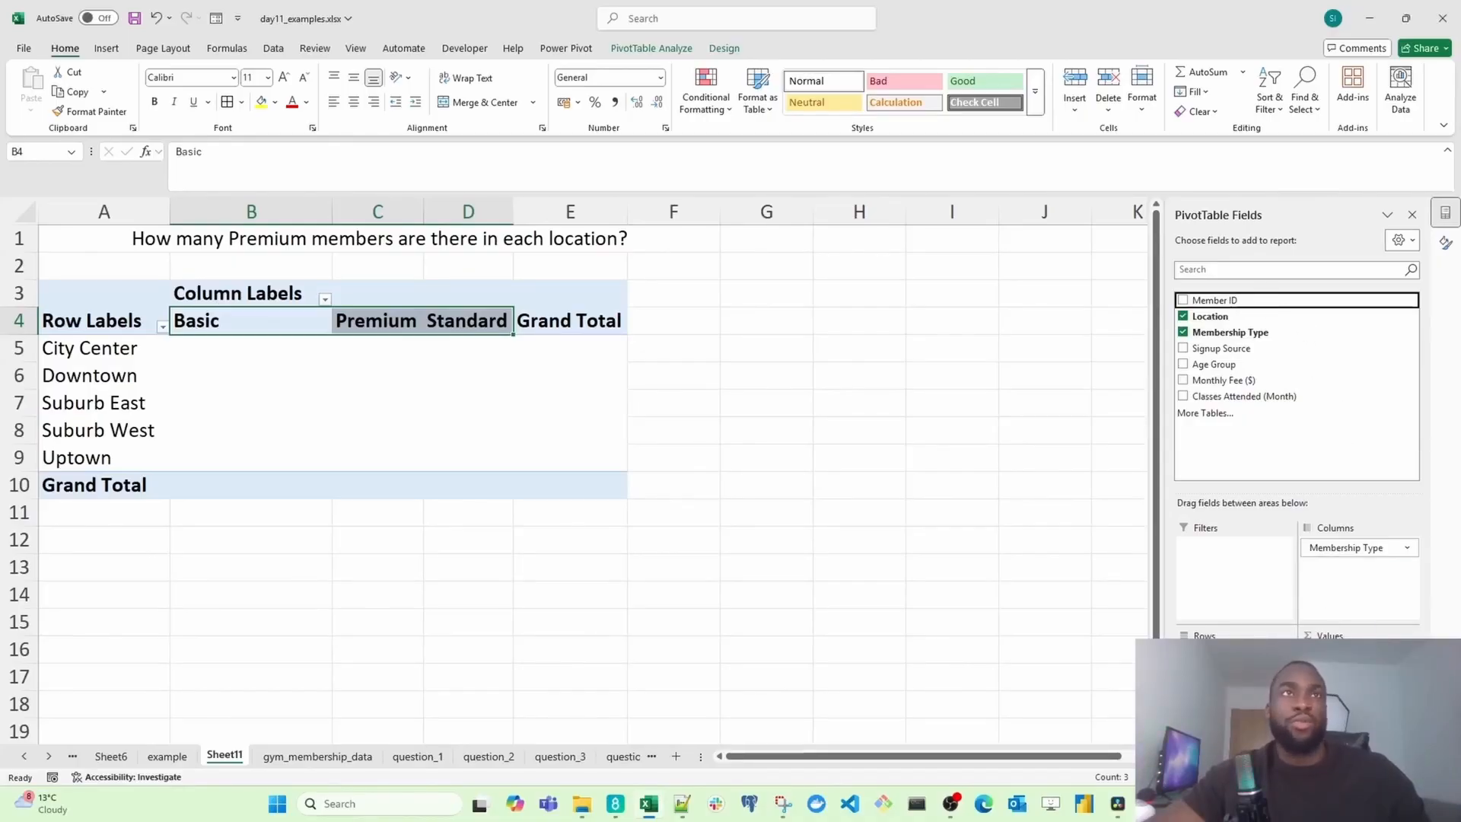
pyautogui.moveTo(1348, 666); pyautogui.dragTo(1351, 670)
# Step: Apply the Good cell style to the Premium column values
pyautogui.moveTo(434, 347); pyautogui.dragTo(433, 457)
pyautogui.click(982, 80)
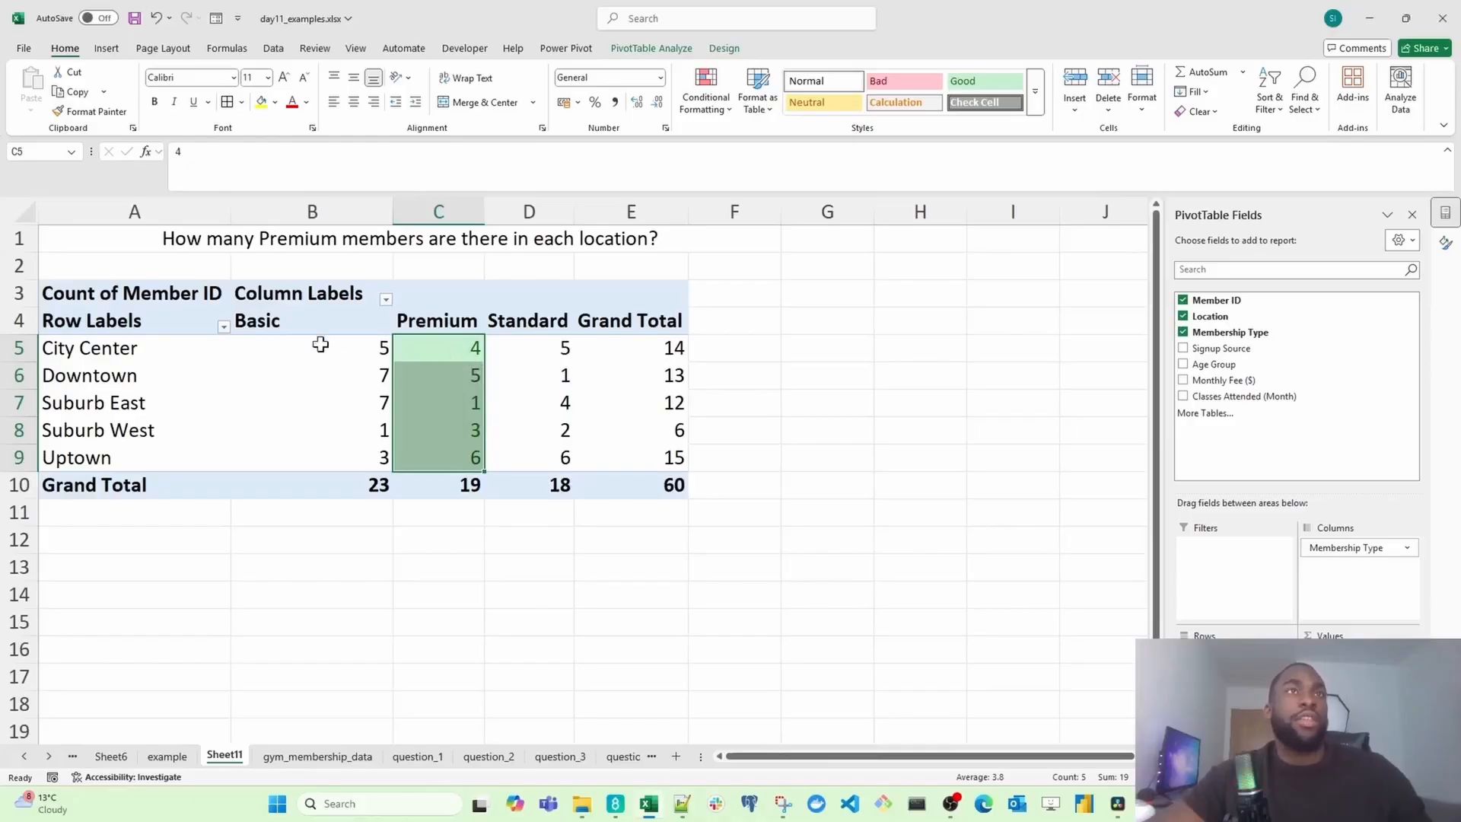
# Step: Sort the locations by Premium count from largest to smallest
pyautogui.click(461, 351)
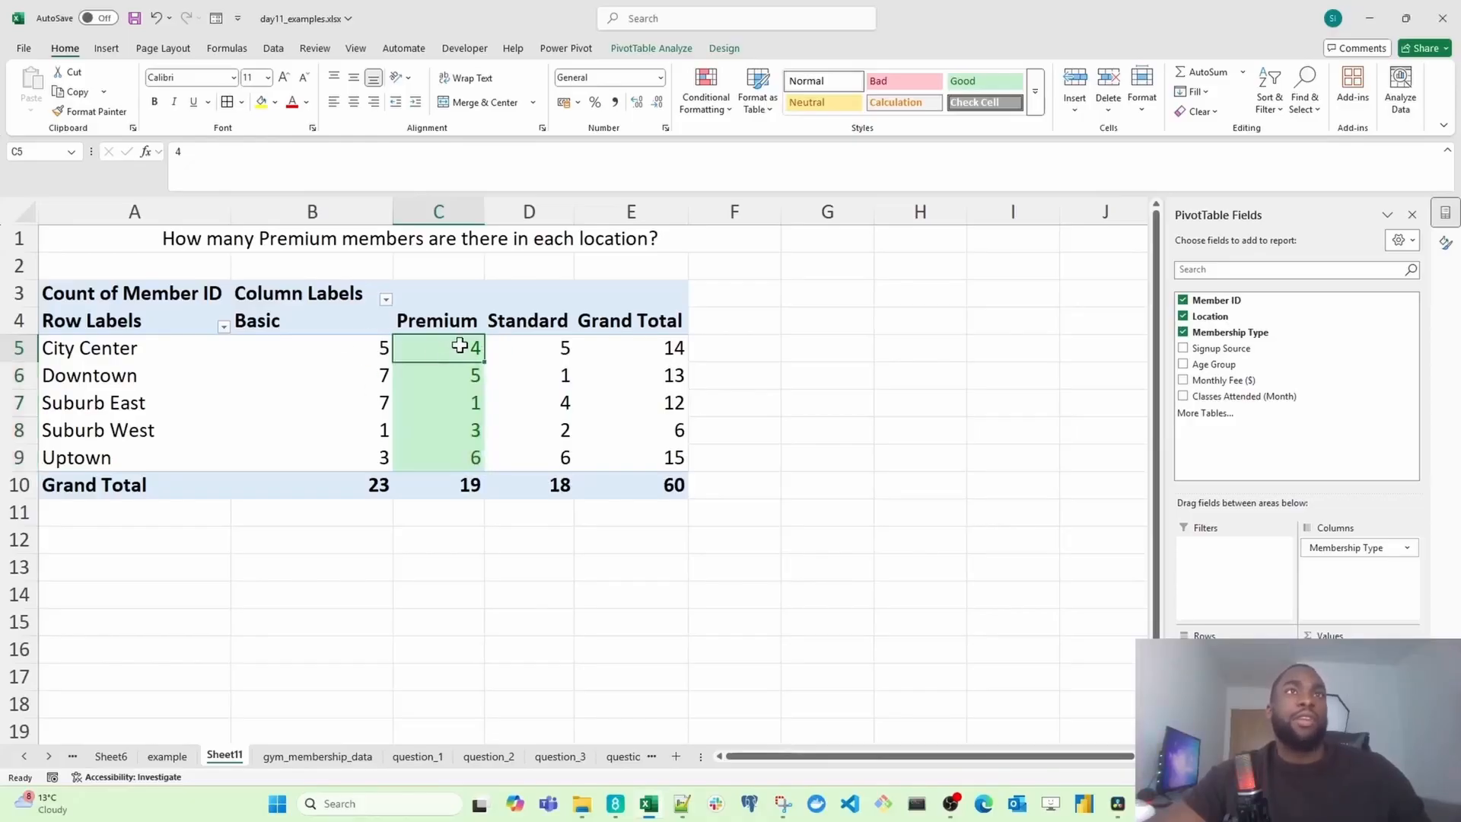
pyautogui.rightClick(462, 352)
pyautogui.moveTo(529, 495)
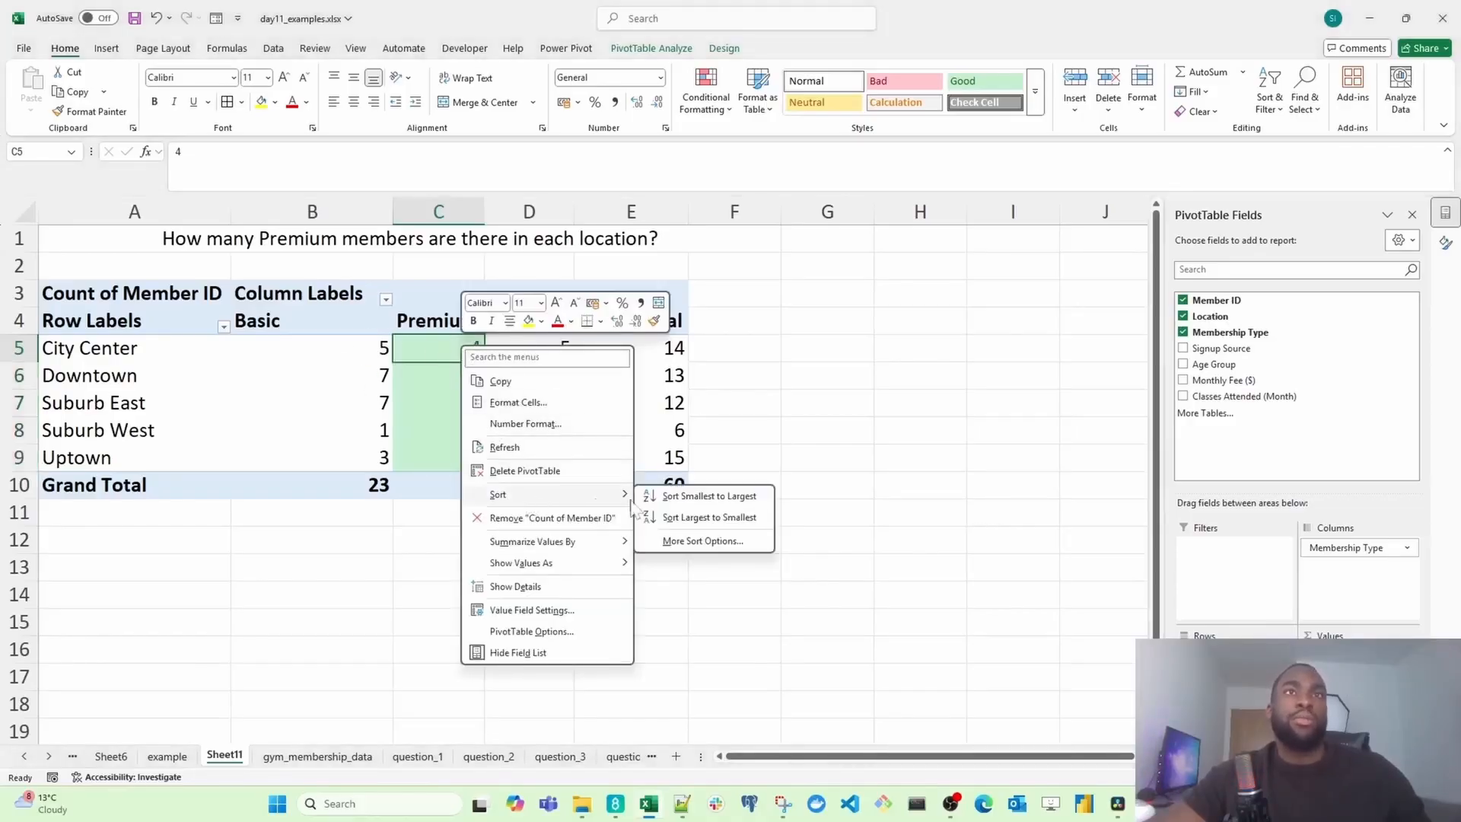
pyautogui.click(707, 519)
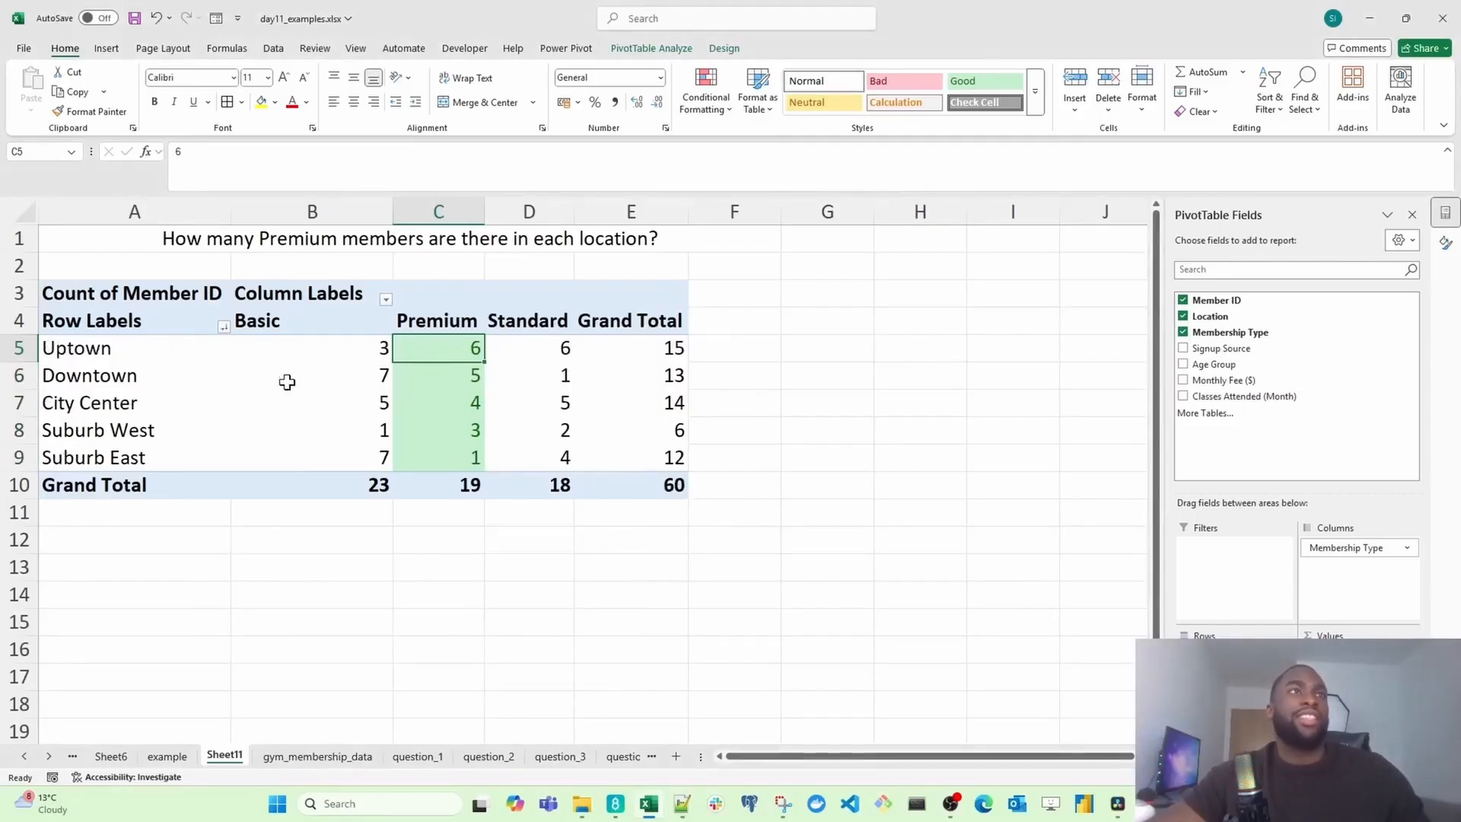
# Step: Examine the location rows and membership type columns of the PivotTable
pyautogui.moveTo(124, 349); pyautogui.dragTo(126, 389)
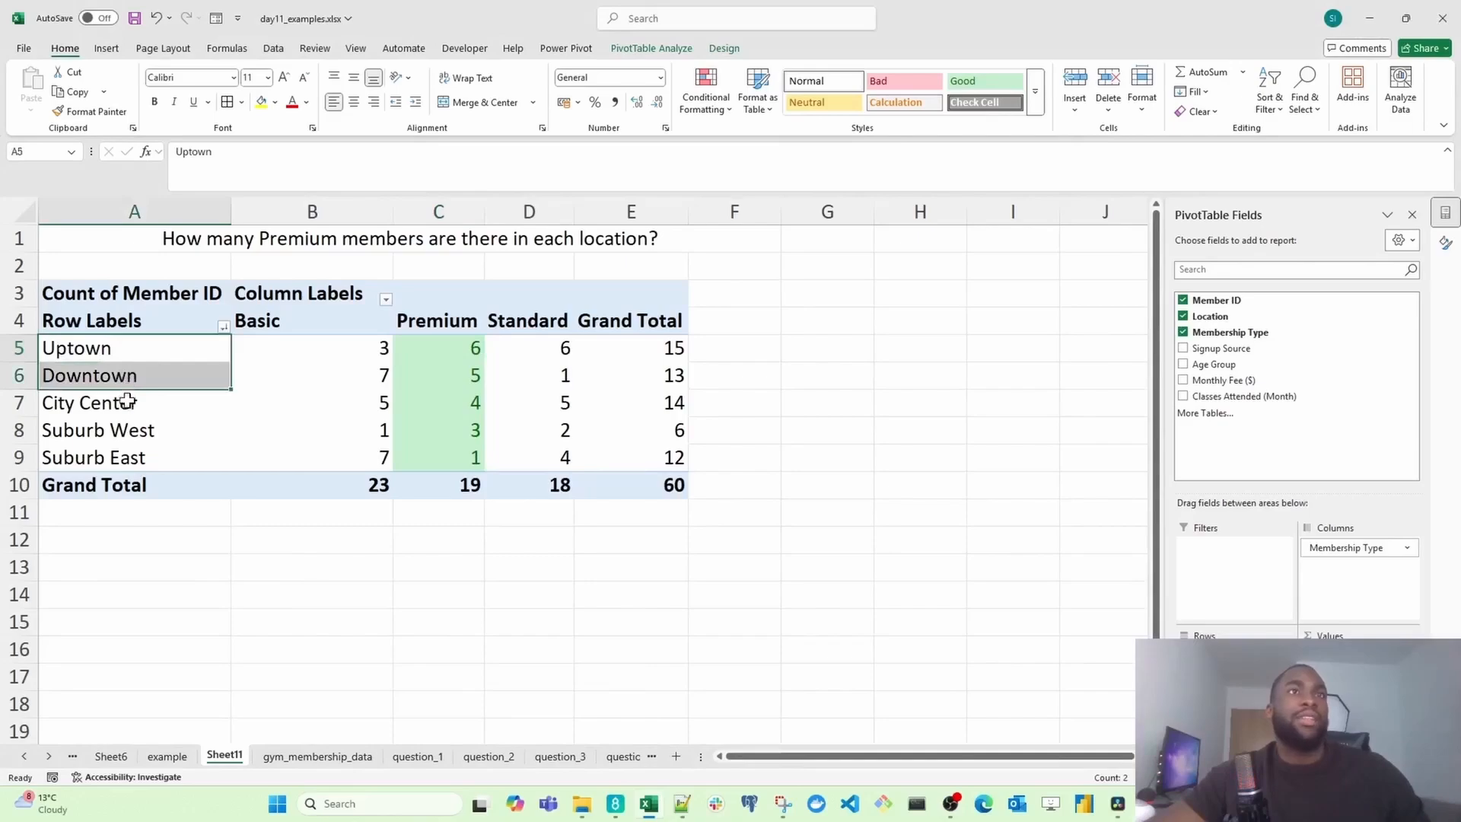
pyautogui.click(127, 401)
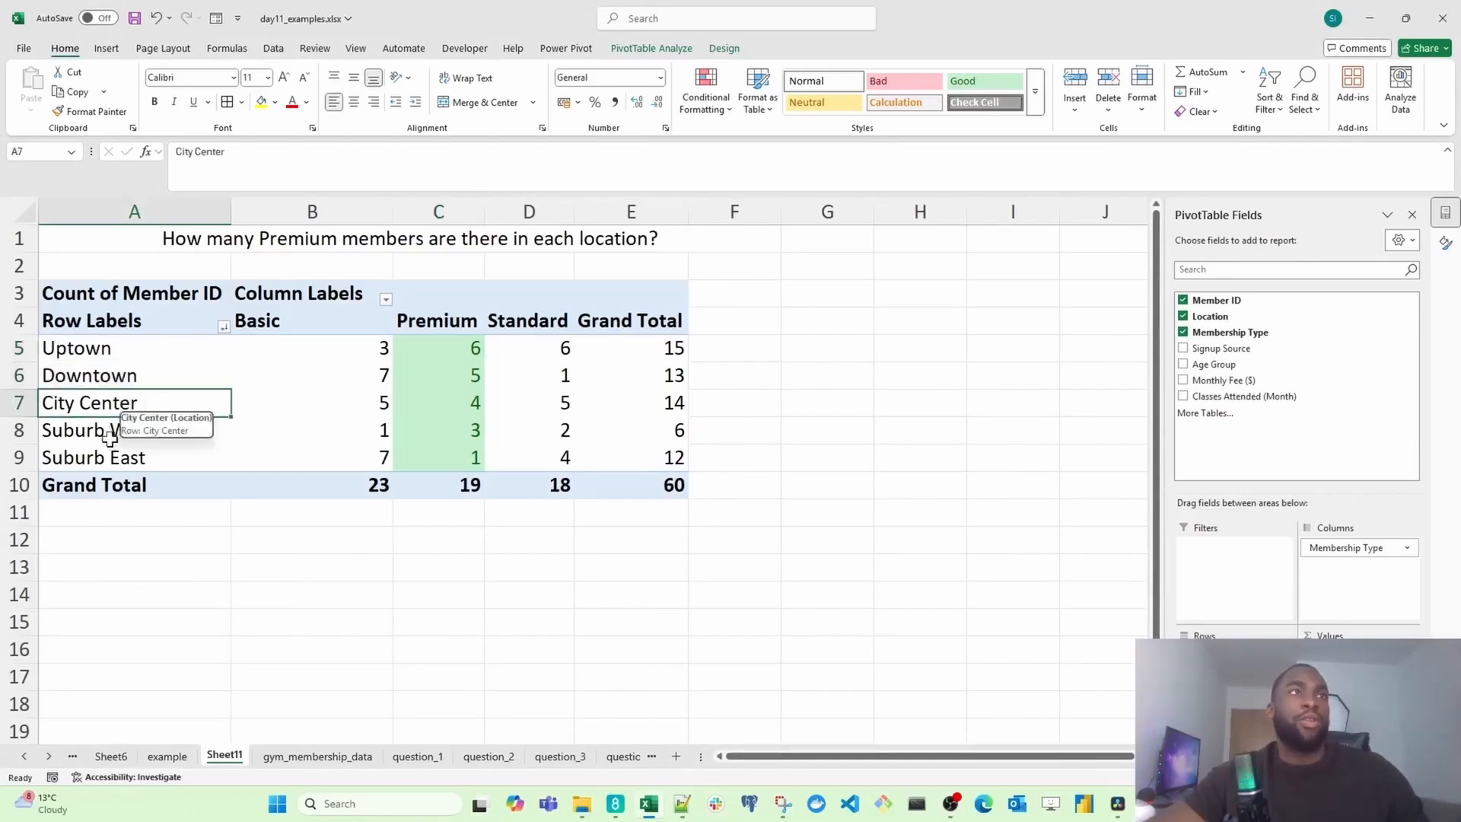
pyautogui.click(110, 435)
pyautogui.click(183, 465)
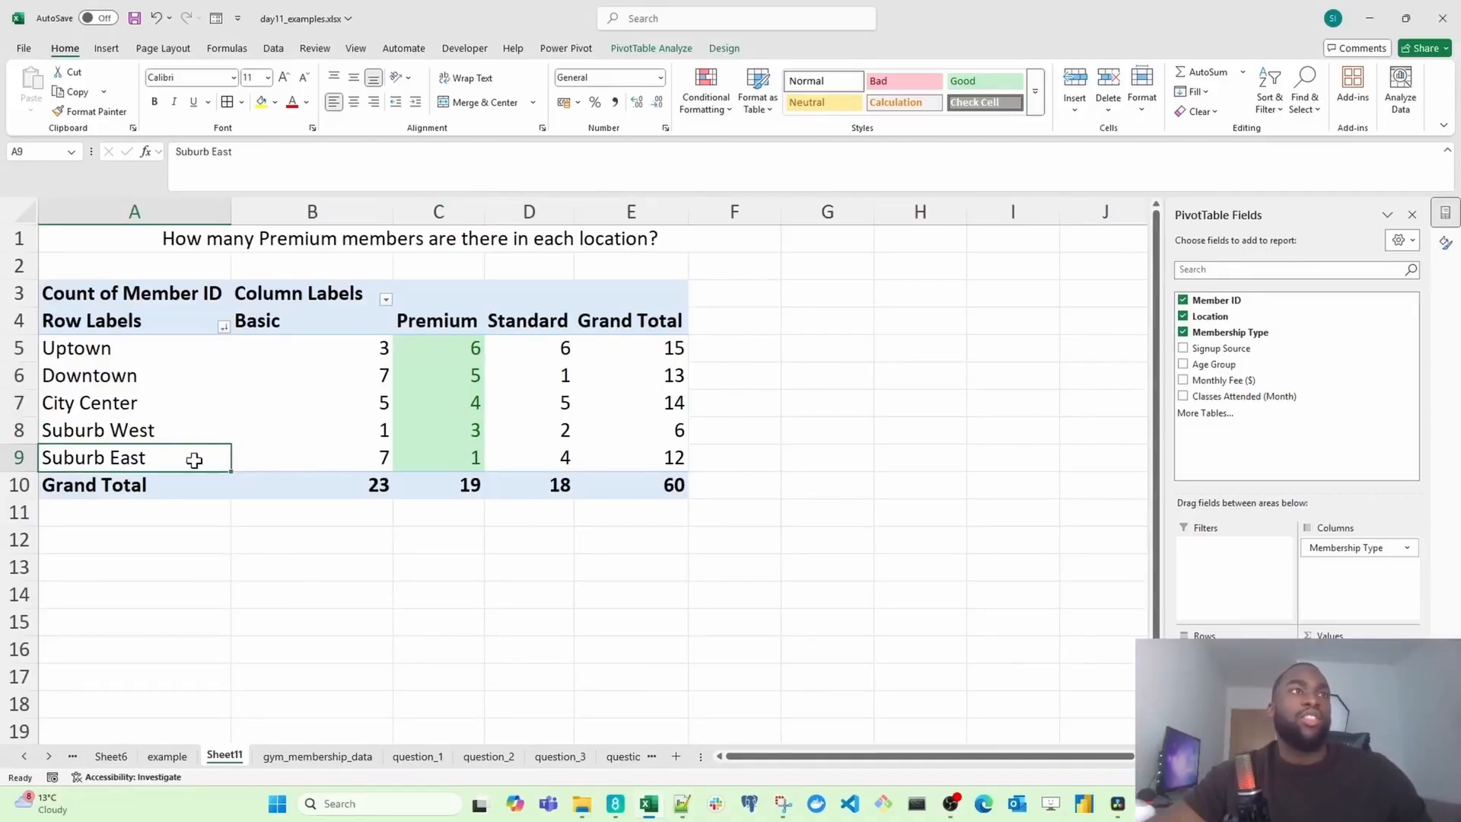
pyautogui.click(467, 484)
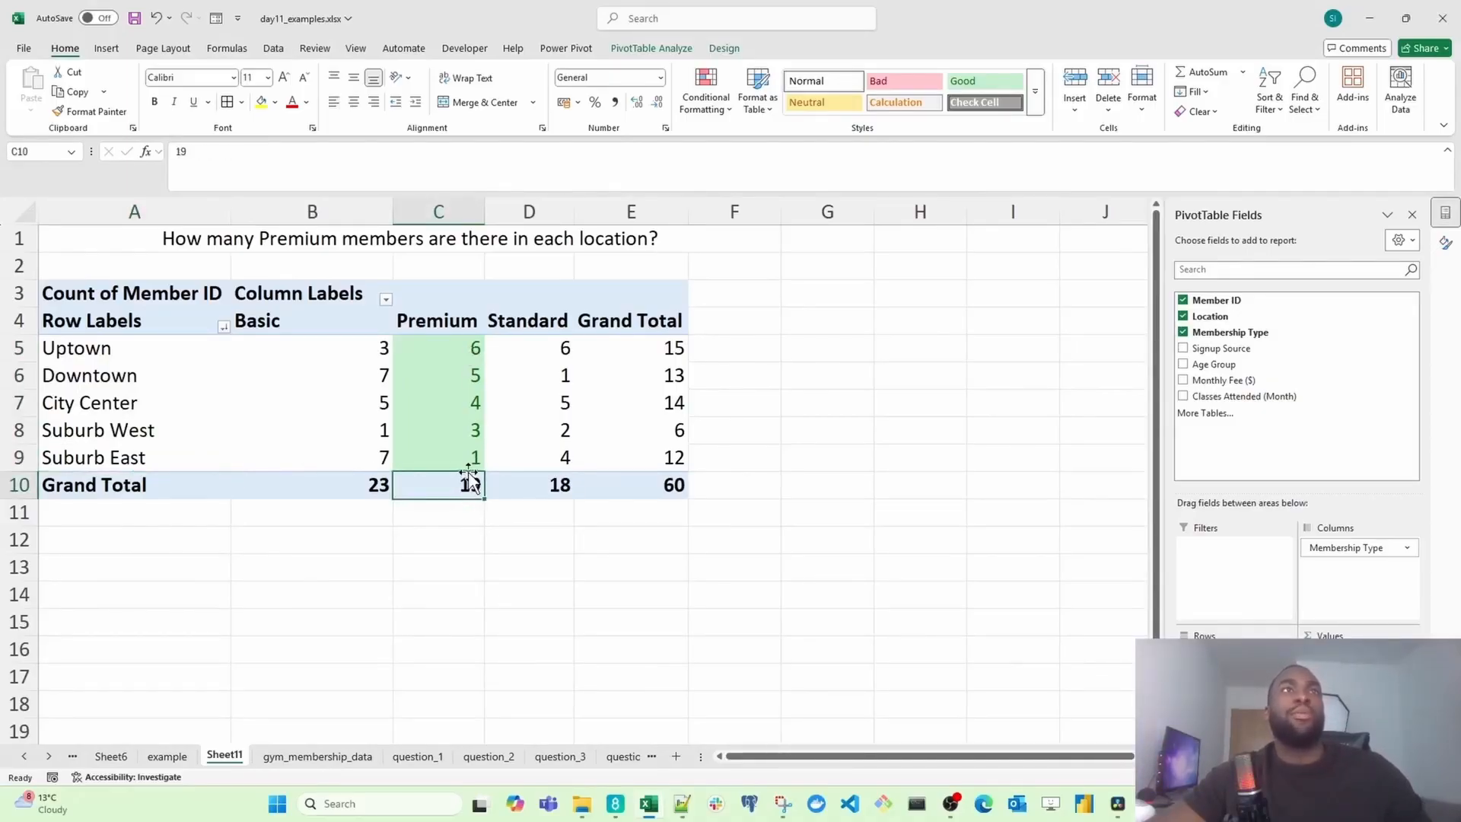
pyautogui.click(347, 295)
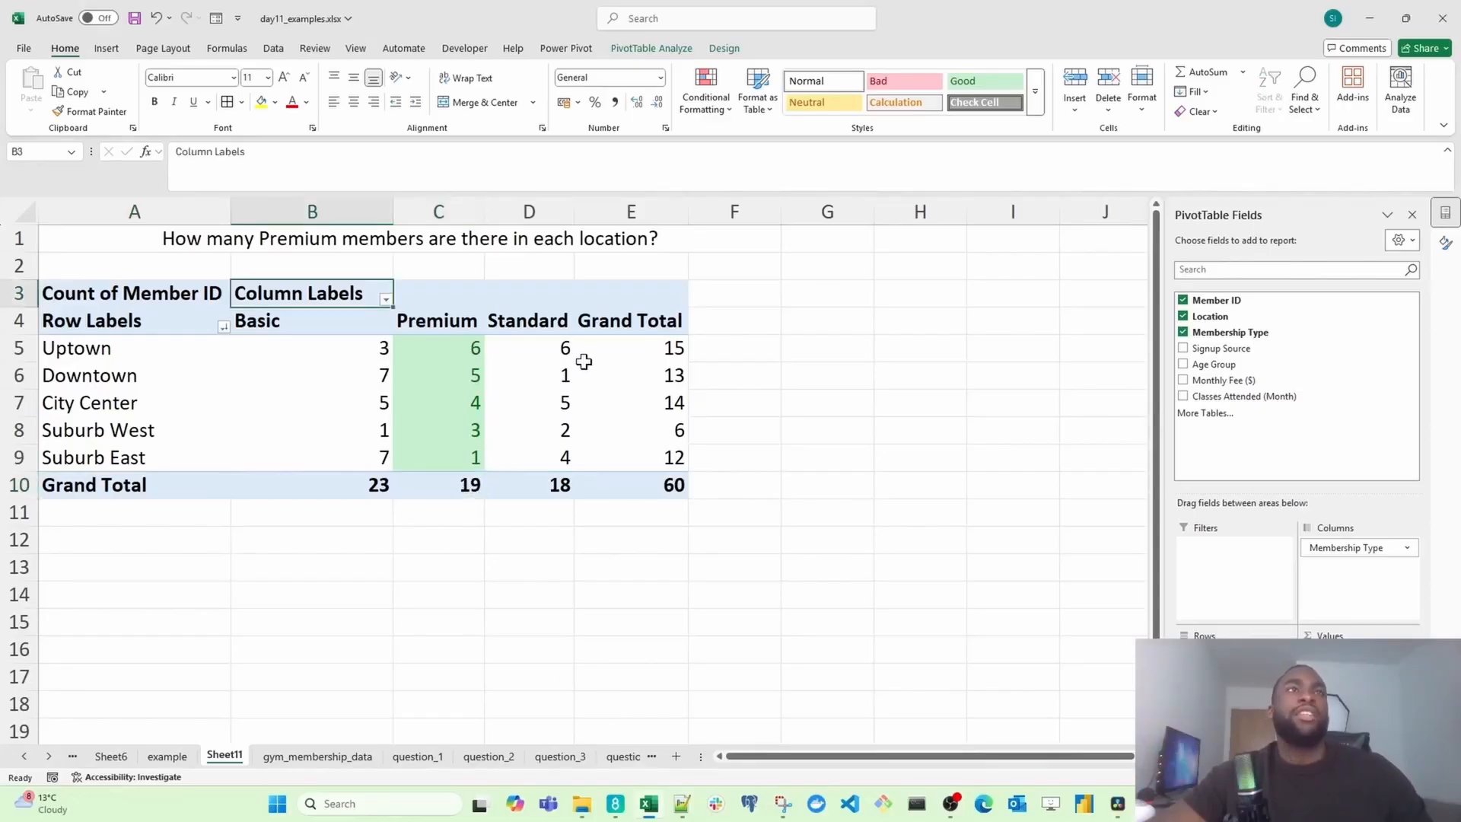
pyautogui.click(448, 318)
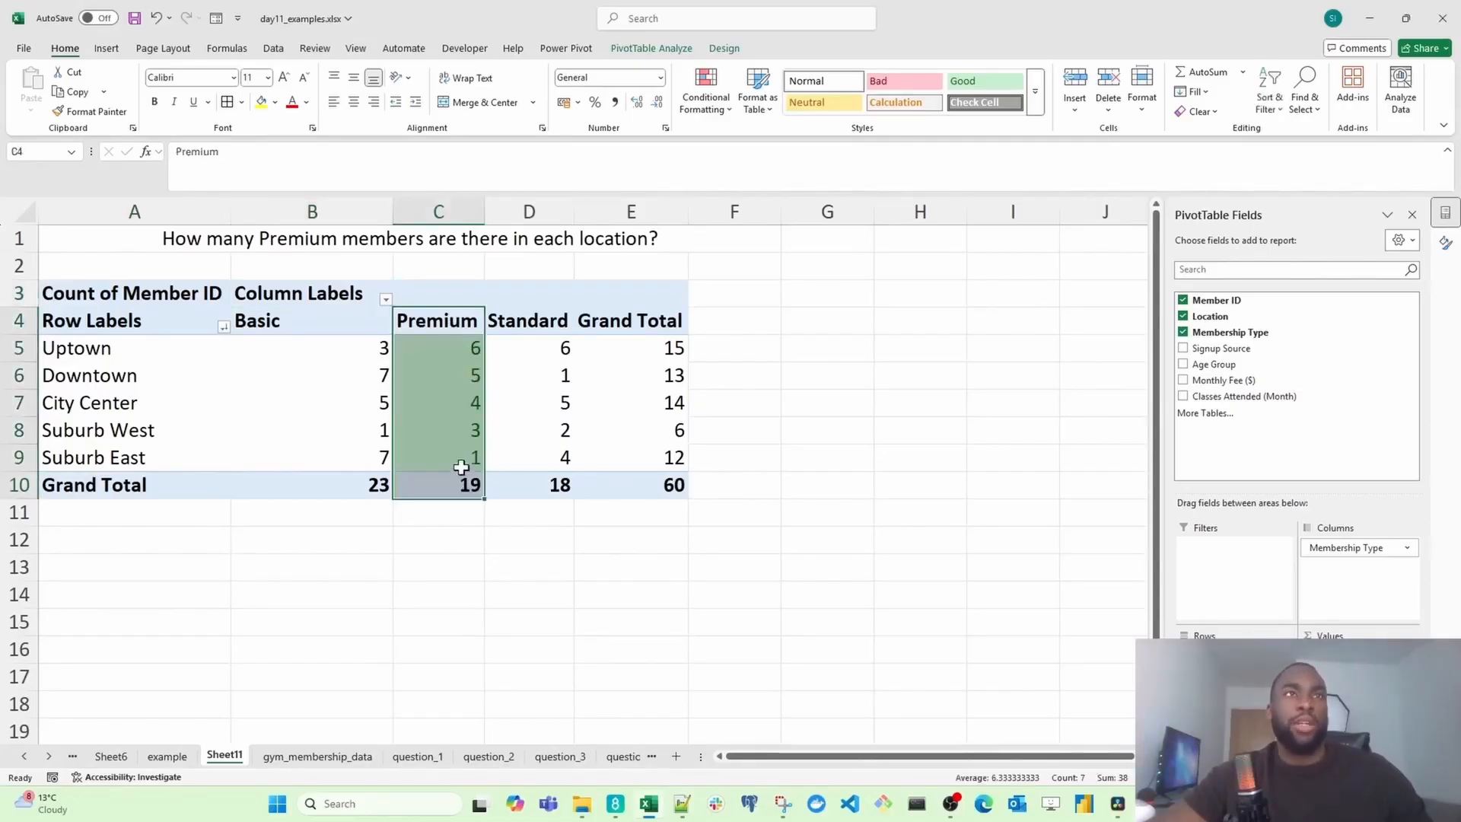
pyautogui.click(336, 329)
pyautogui.moveTo(342, 367); pyautogui.dragTo(342, 478)
pyautogui.moveTo(537, 318); pyautogui.dragTo(531, 491)
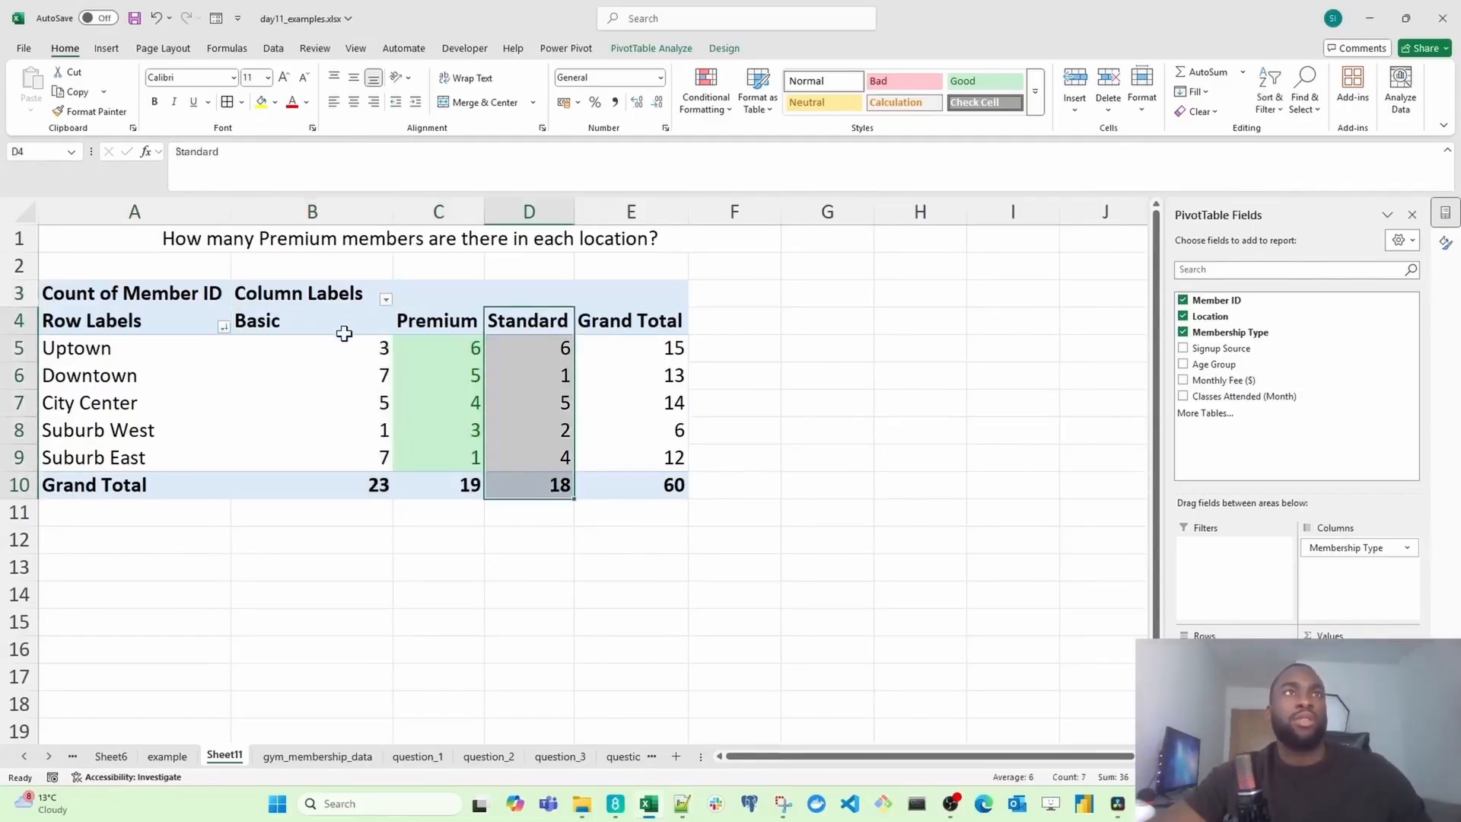
# Step: Filter the column labels to show only the Premium membership type
pyautogui.click(385, 299)
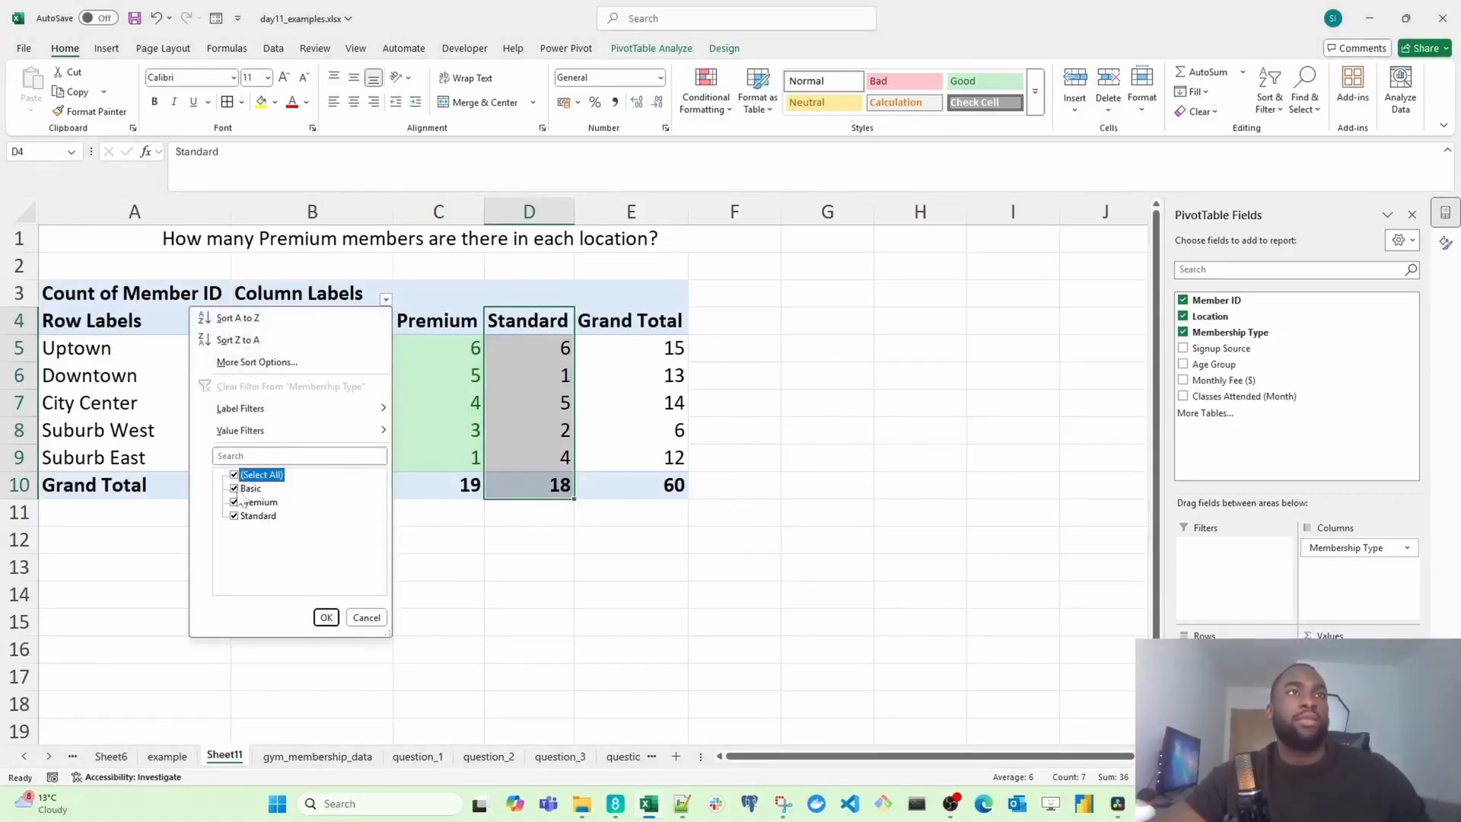
pyautogui.click(242, 476)
pyautogui.click(235, 502)
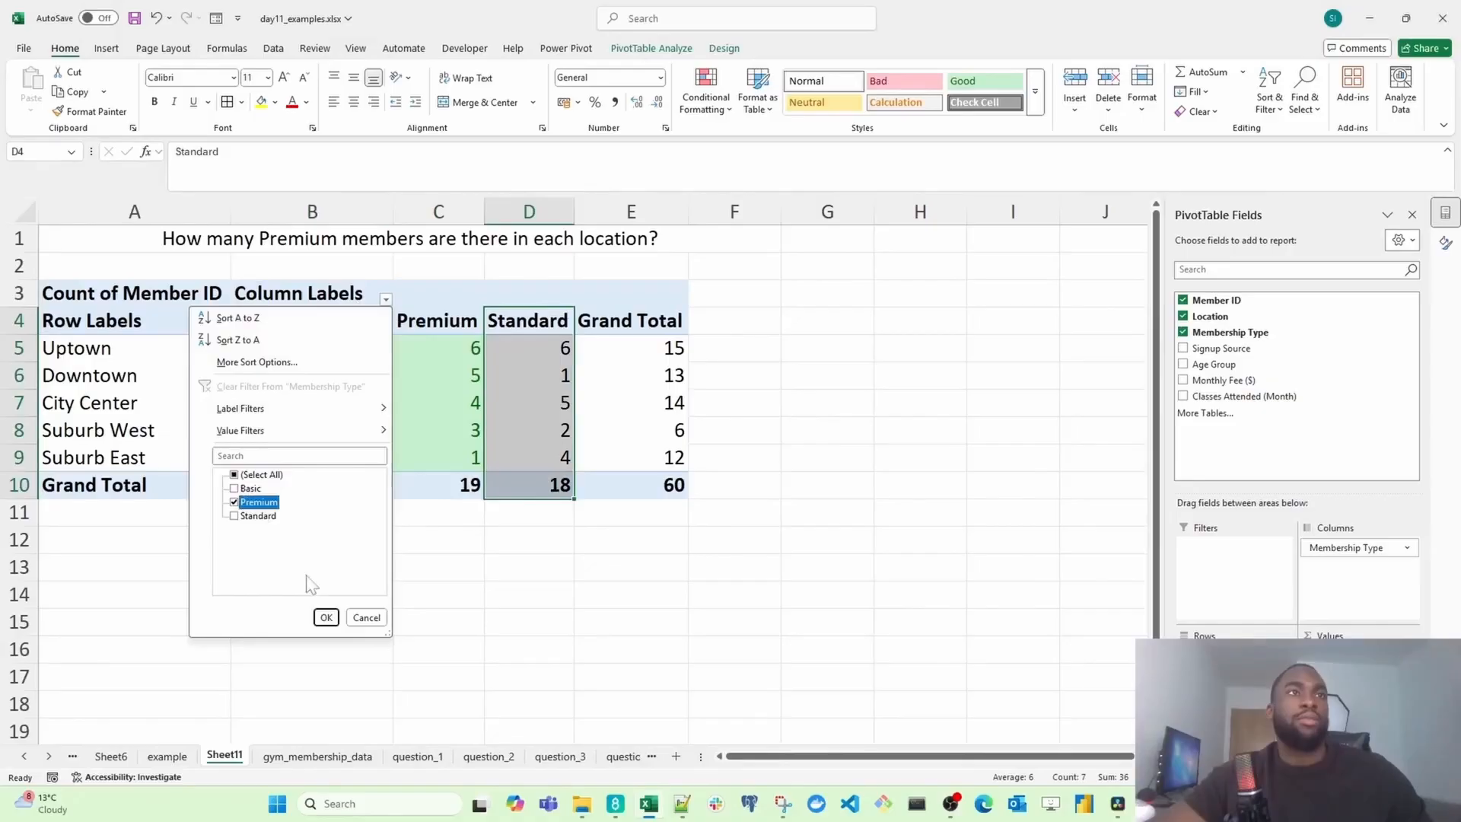
pyautogui.click(326, 617)
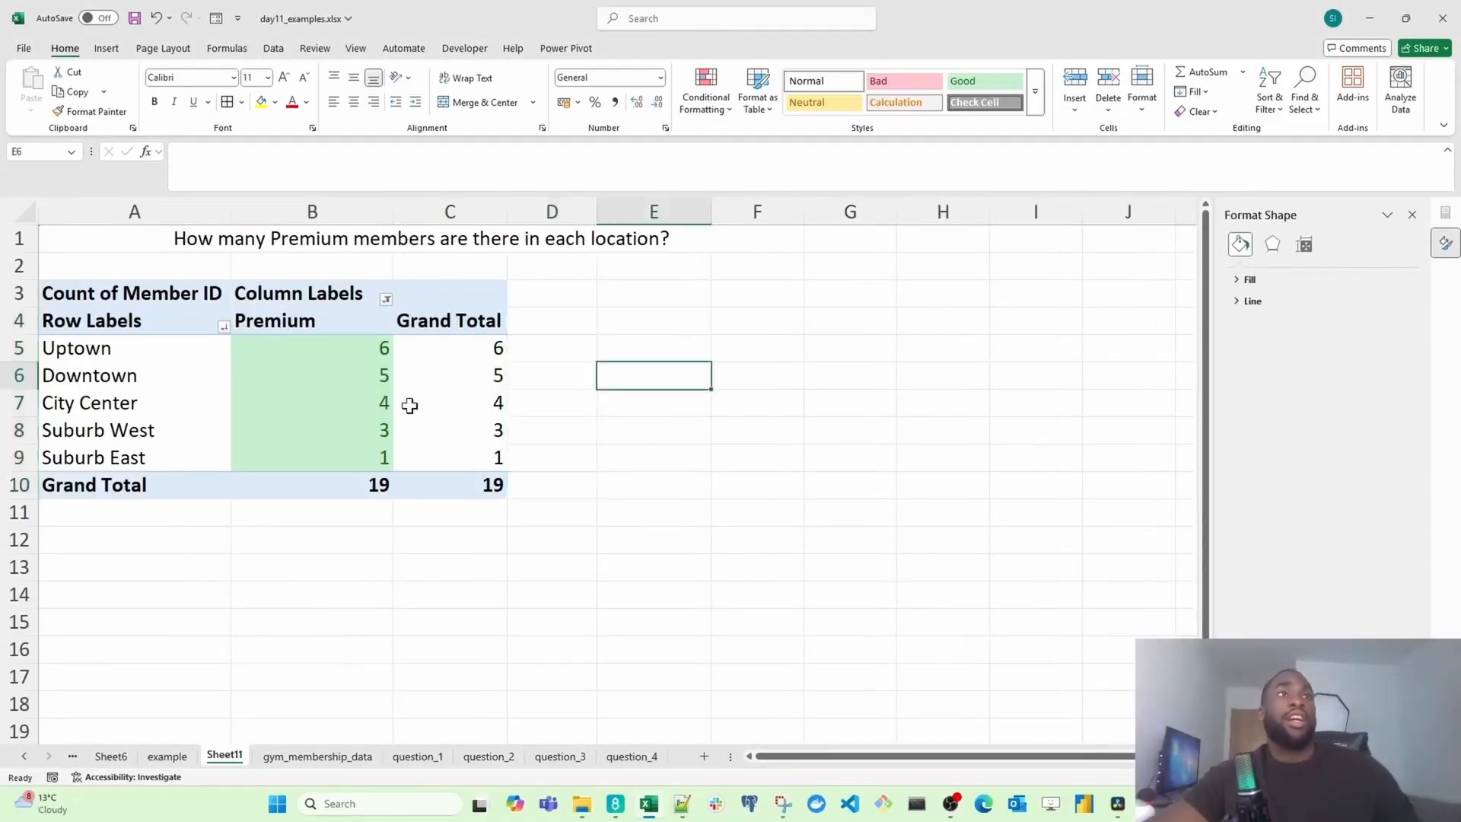